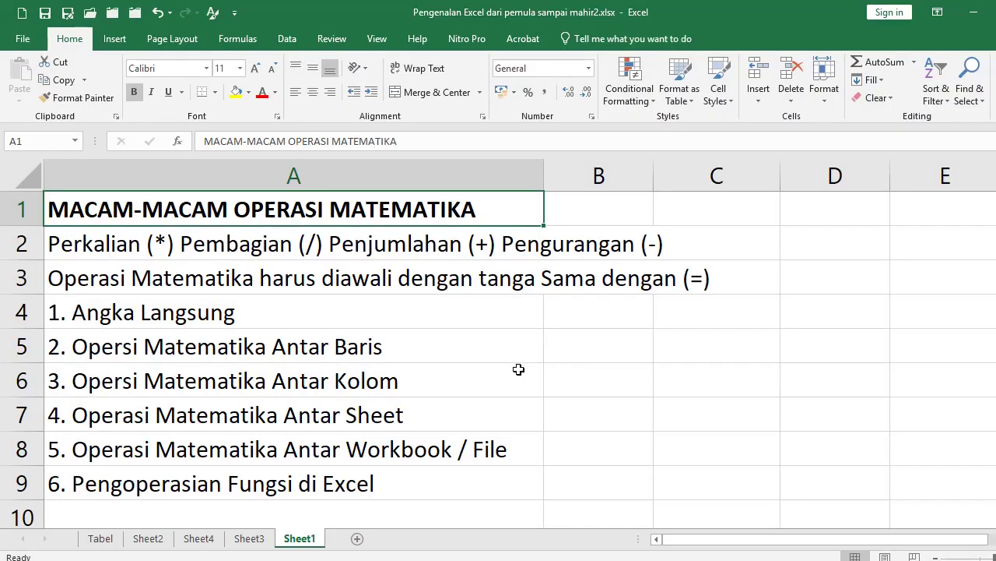
Step: Enter the formula =5+6 in cell B4 so it shows 11
left_click(497, 333)
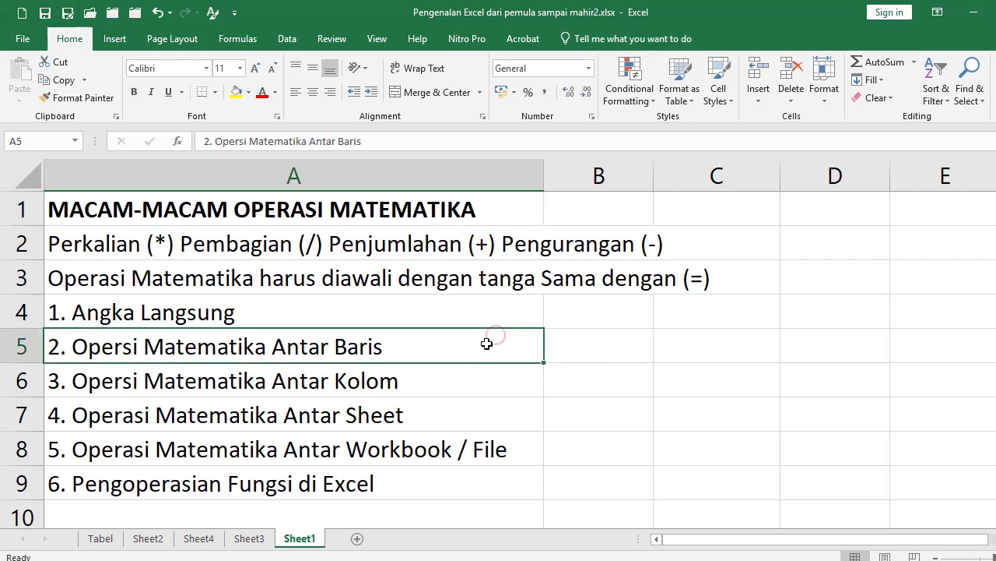
left_click(592, 405)
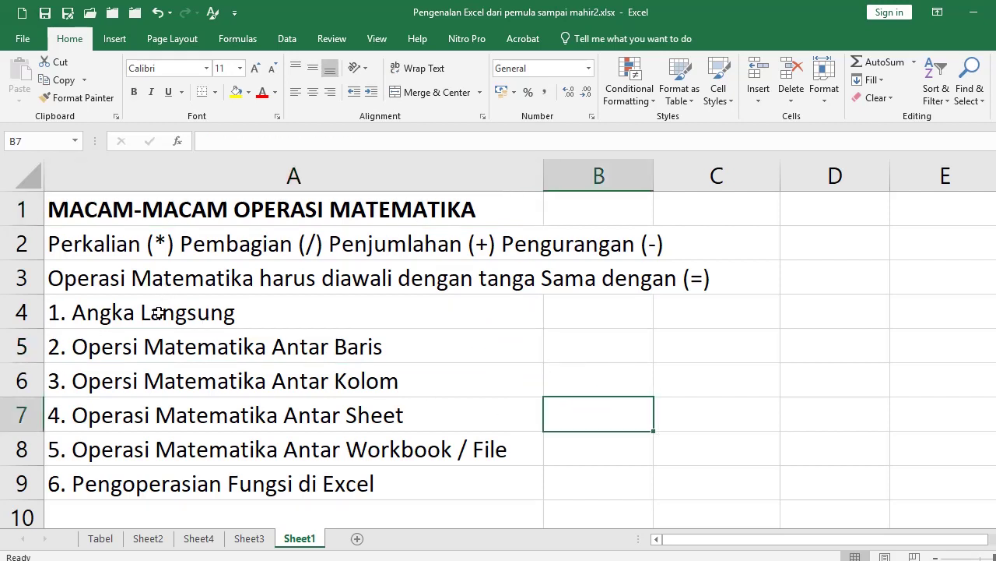
left_click(162, 245)
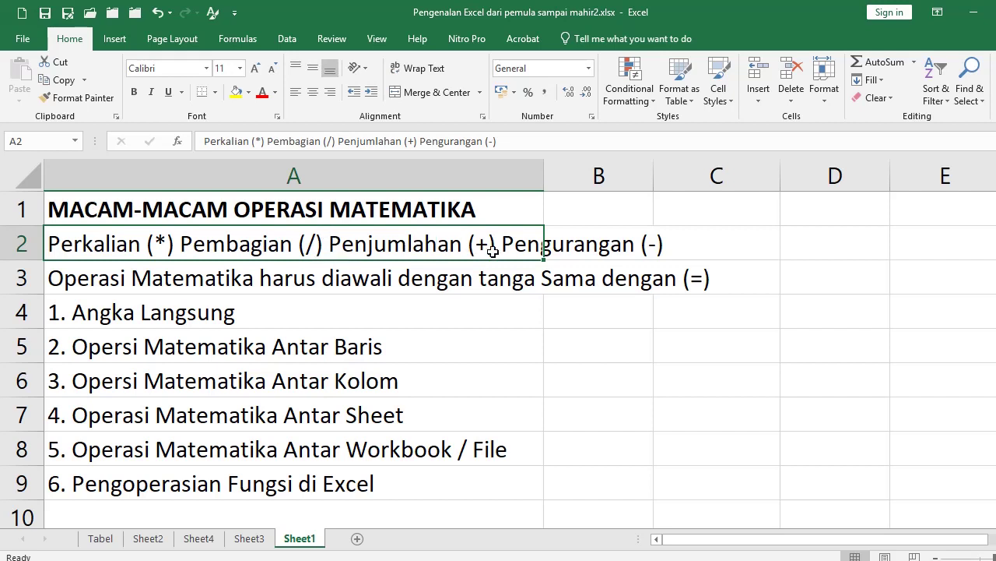
left_click(569, 343)
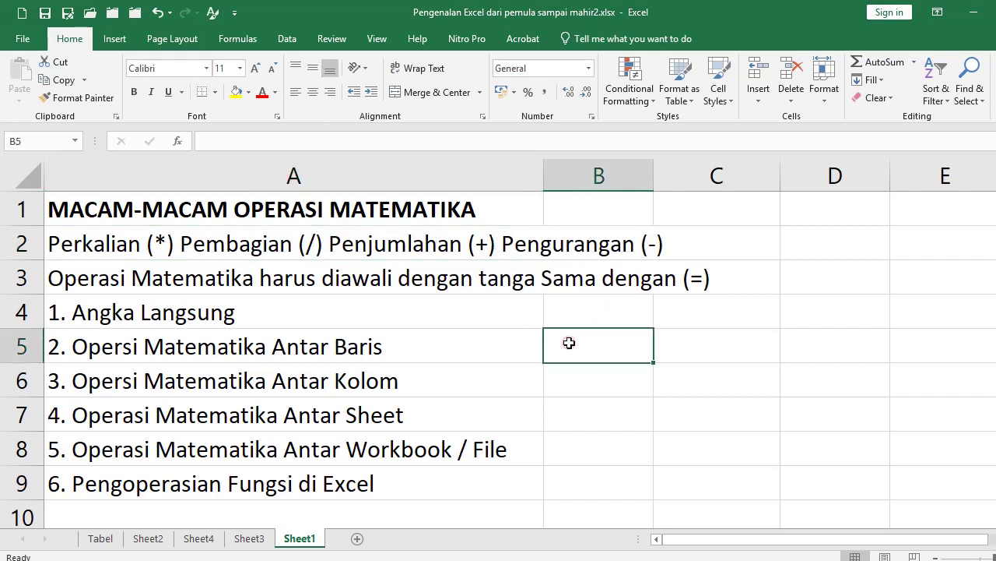
left_click(576, 309)
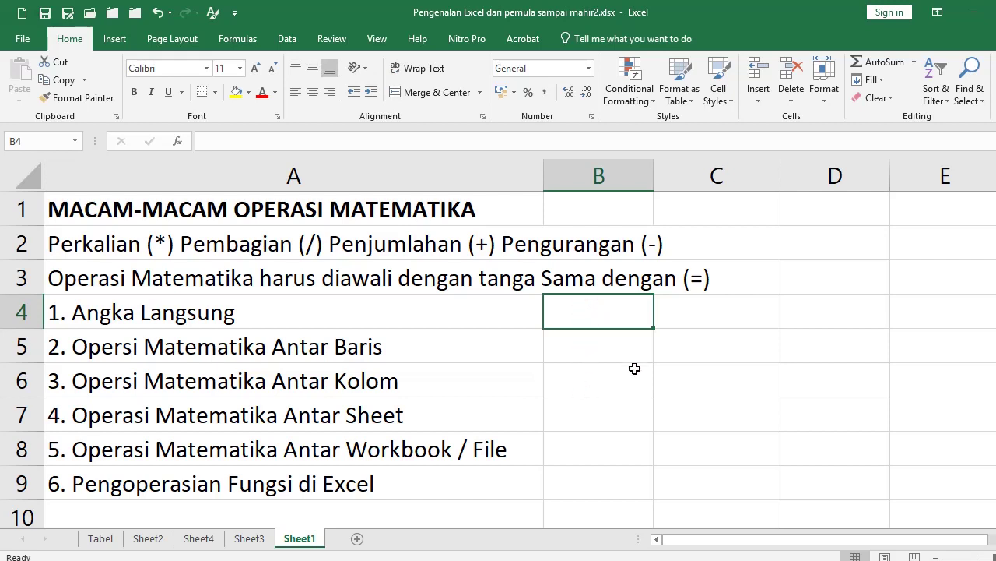
type("=5")
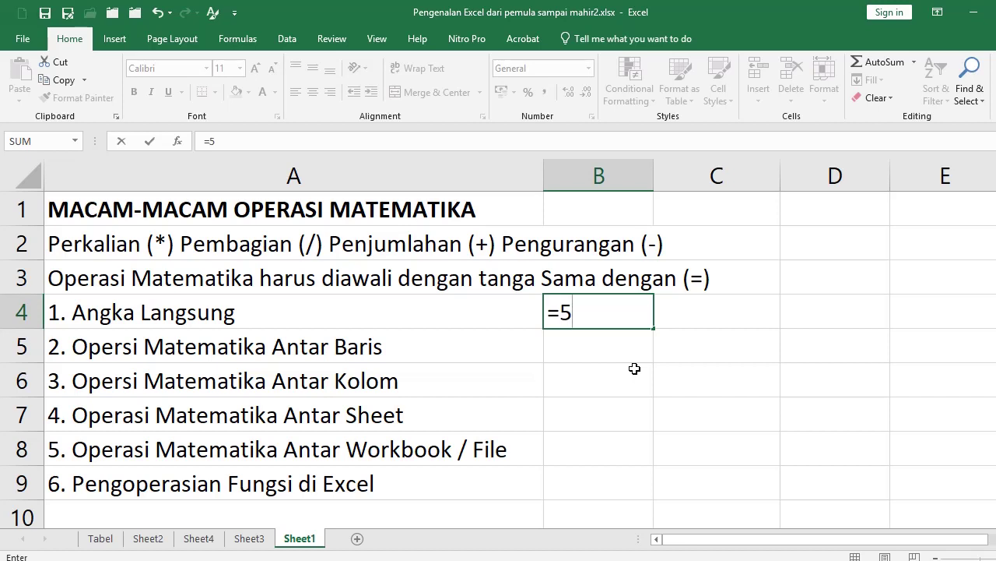
type("+6")
key("Return")
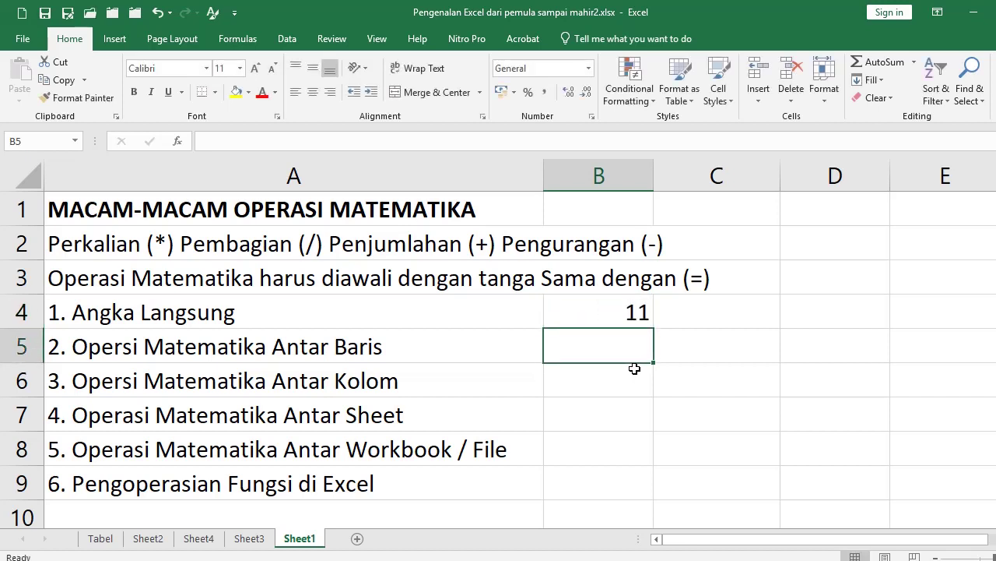
left_click(633, 308)
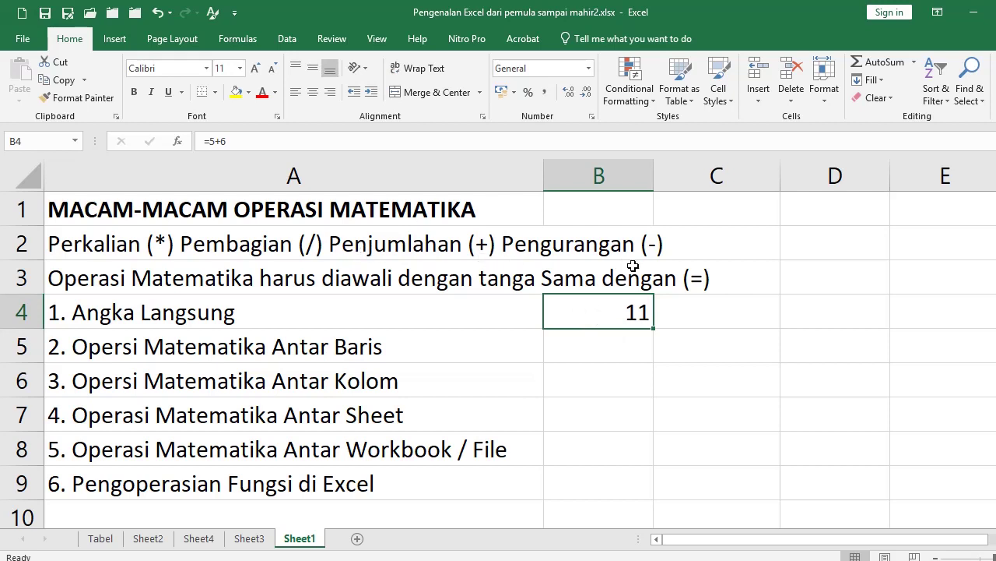
Step: Enter the value 9 in cell B5
left_click(634, 334)
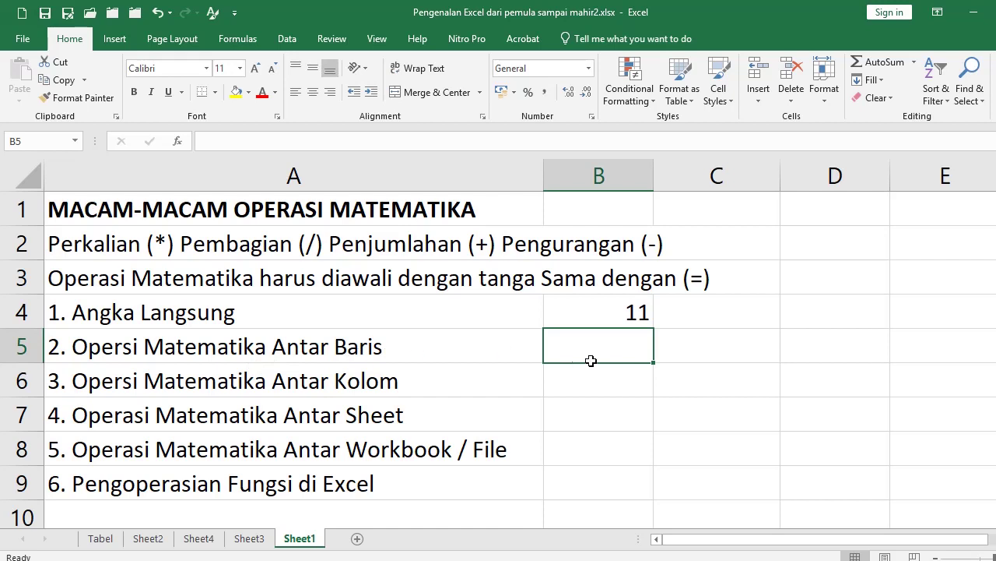
left_click(612, 385)
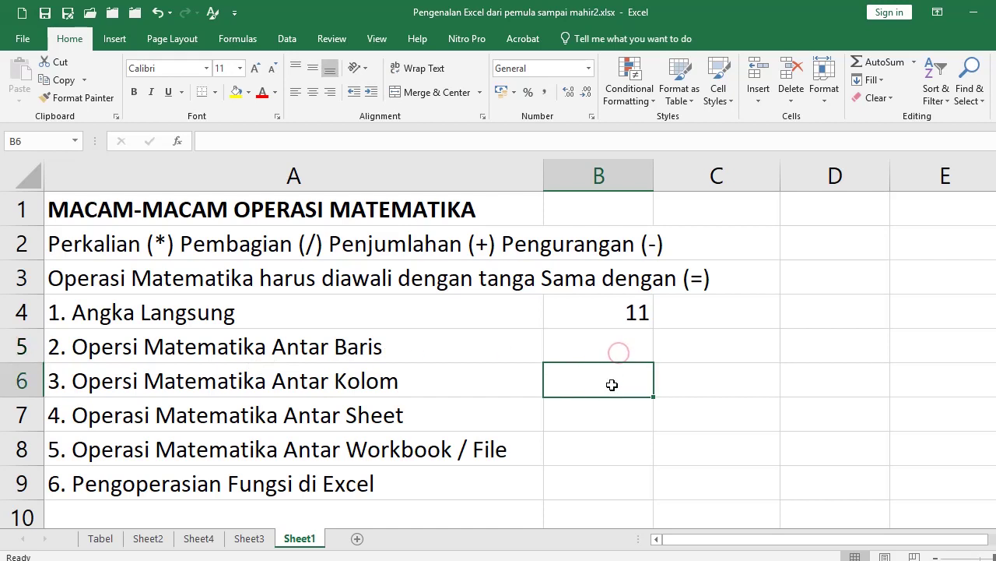
left_click(584, 349)
left_click(592, 382)
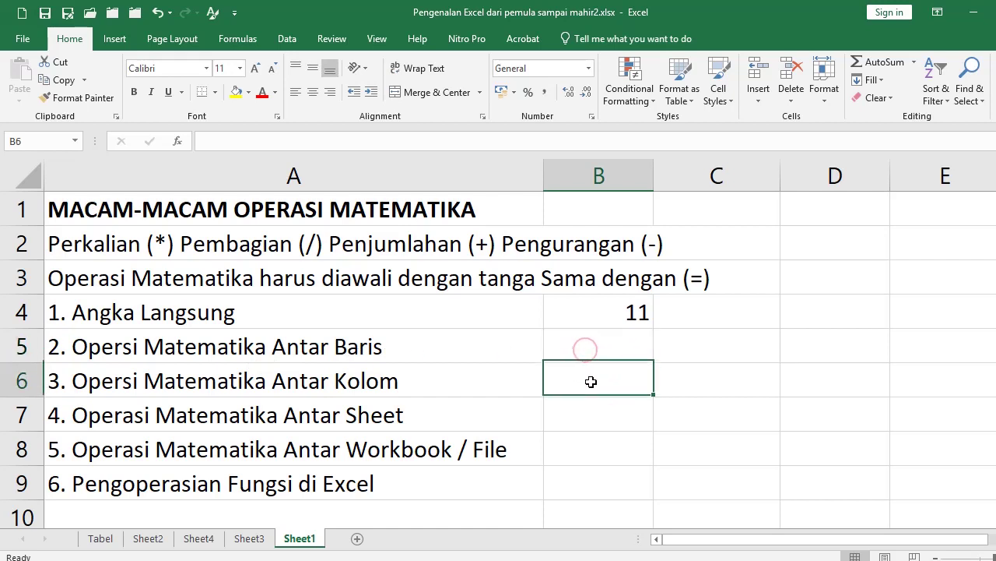
left_click(615, 349)
left_click(621, 315)
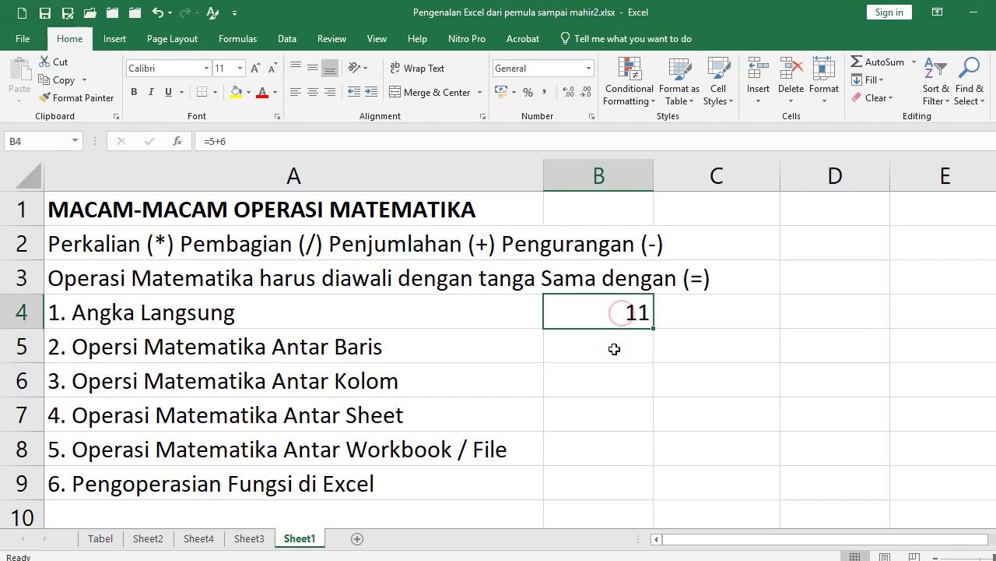
left_click(614, 349)
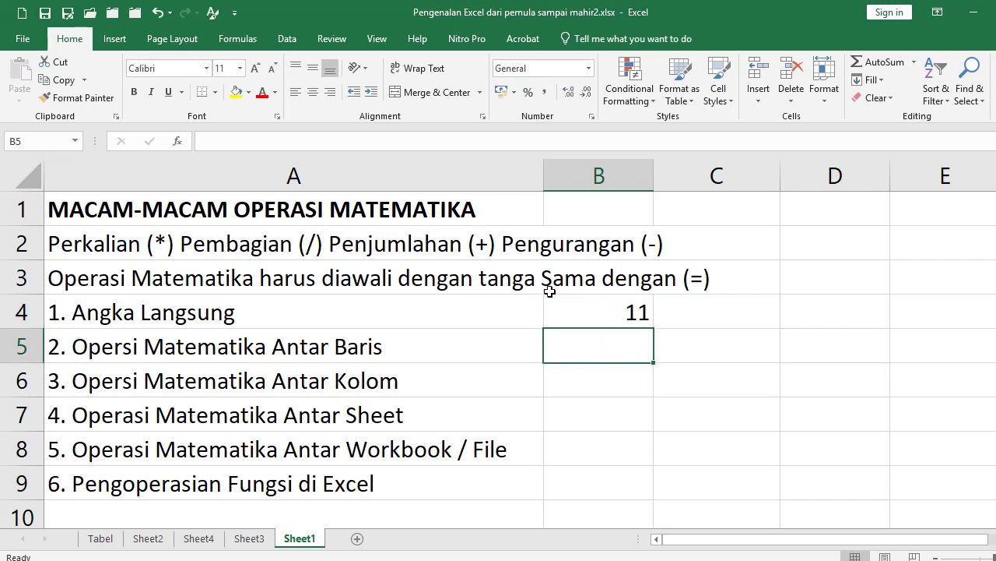
type("9")
key("Return")
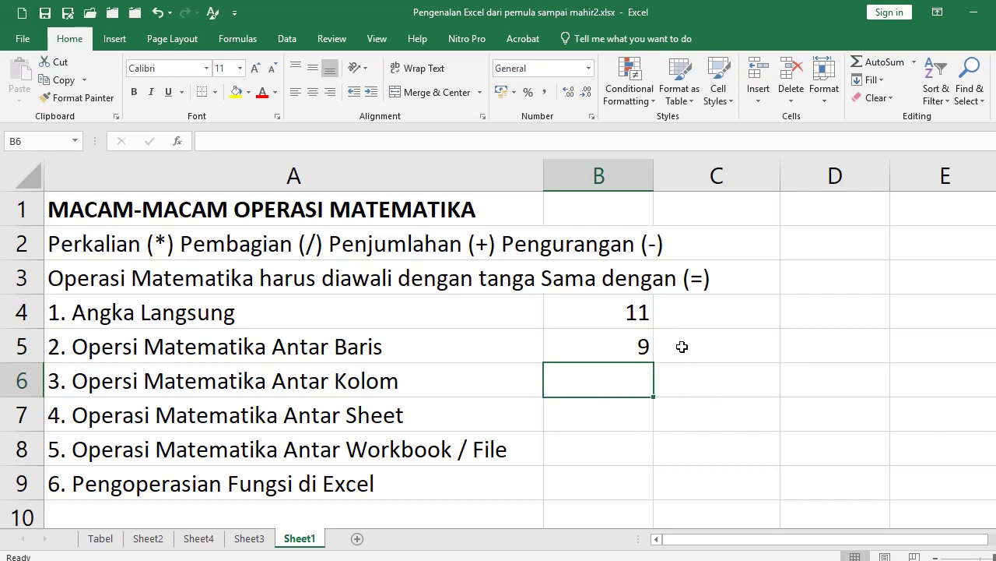
Step: Build =B5+B4 in B6 with arrow-key cell references, giving 20
type("=")
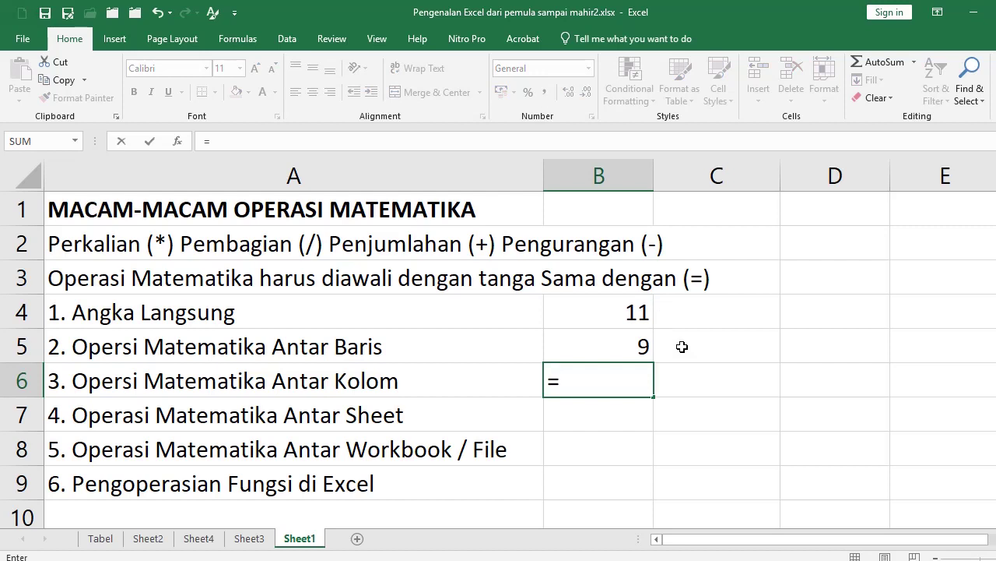
key("Up")
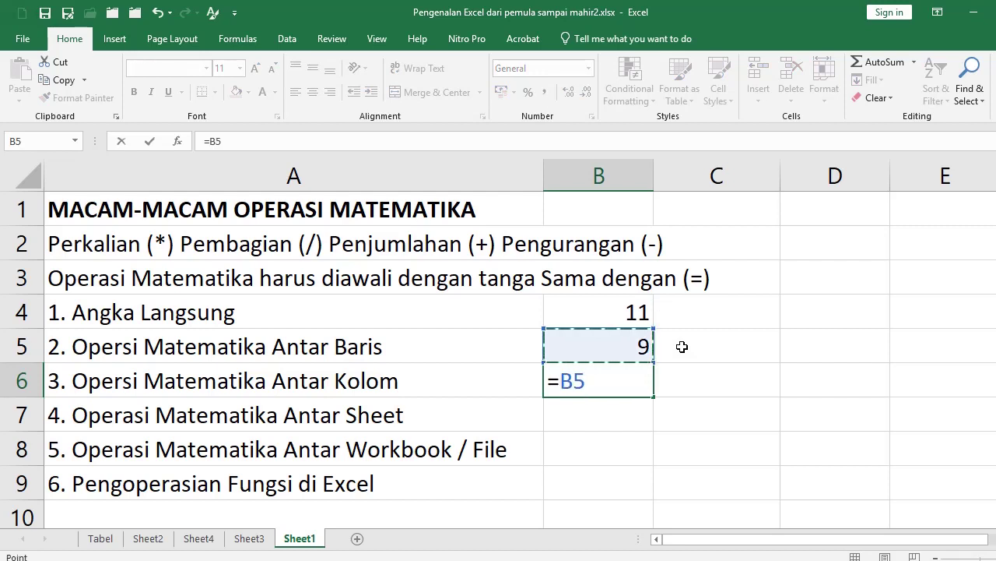
type("+")
key("Up")
key("Up")
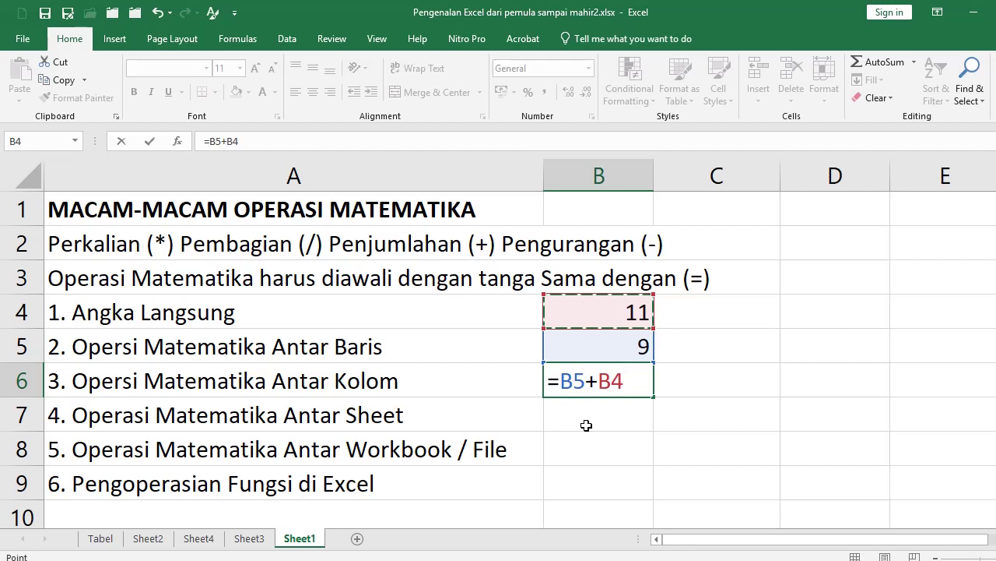
key("Return")
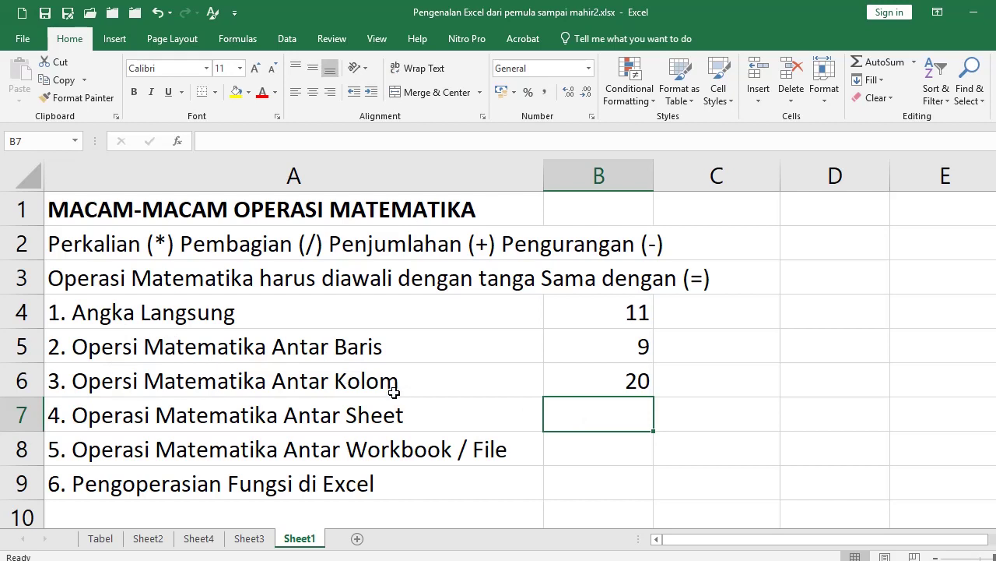
Step: Fill C4, C5 and C6 with 12, 25 and 23
left_click(708, 321)
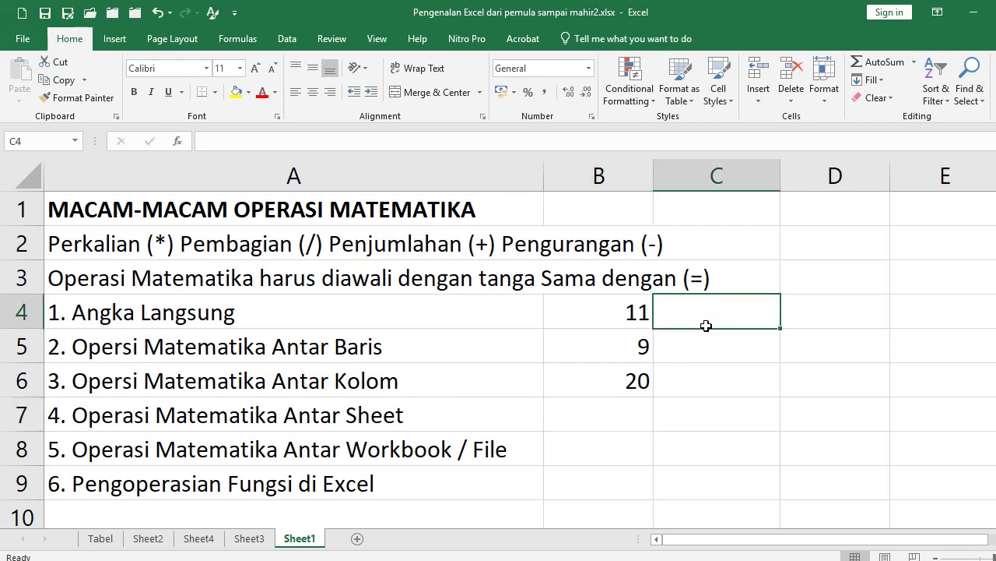
type("12")
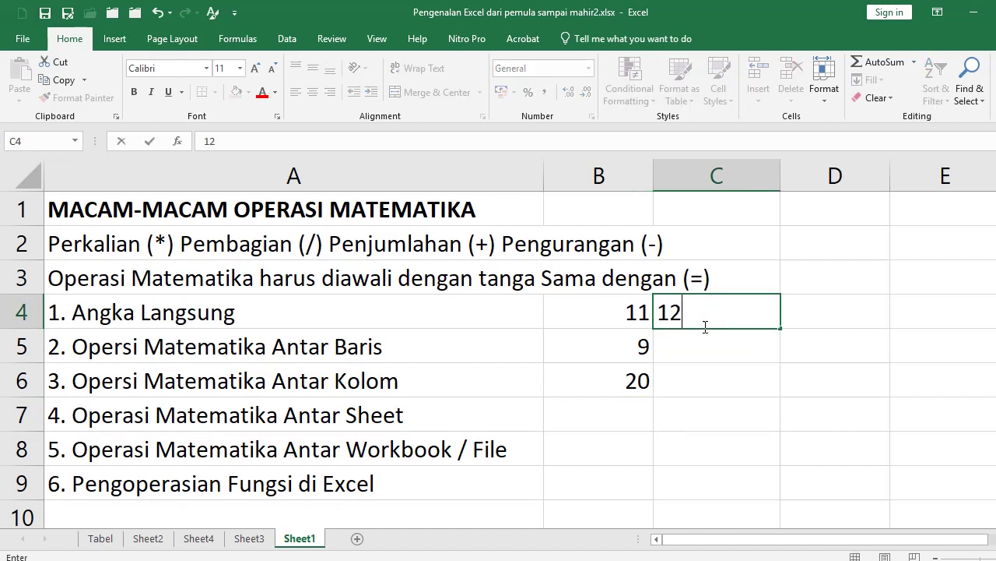
key("Return")
type("25")
key("Return")
type("23")
key("Return")
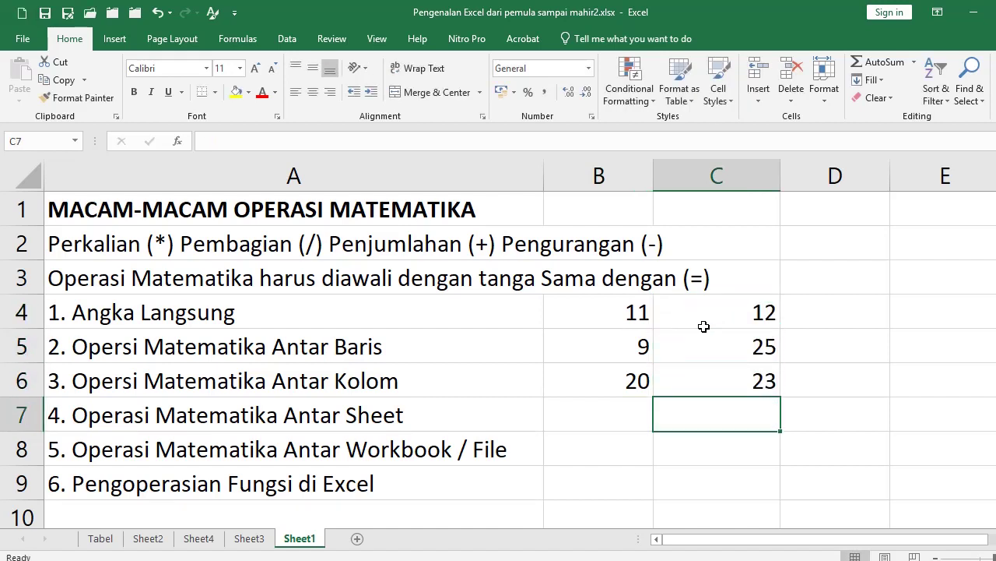
Step: Enter =C4+B4 in D4, showing 23
key("Up")
key("Up")
key("Up")
key("Right")
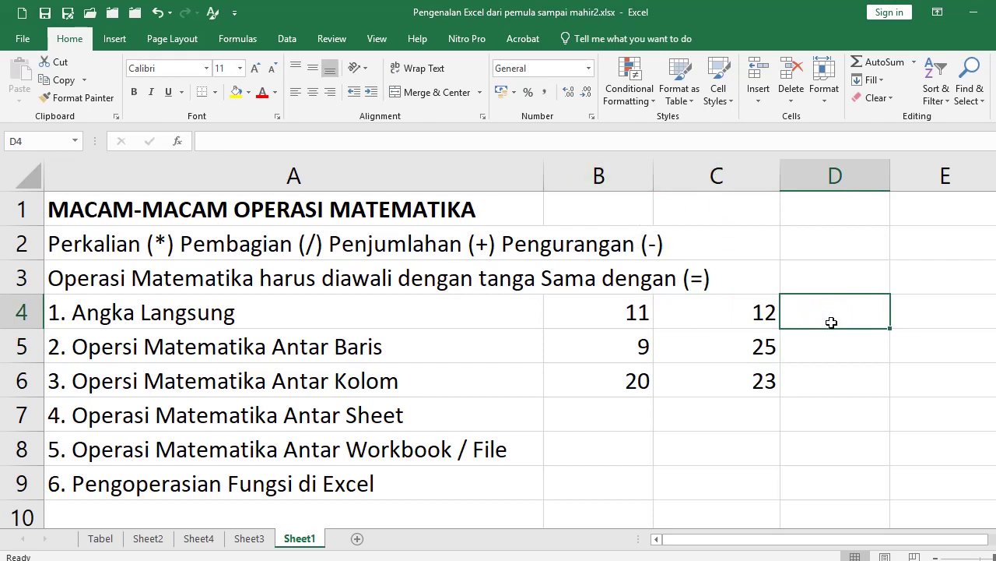
type("=")
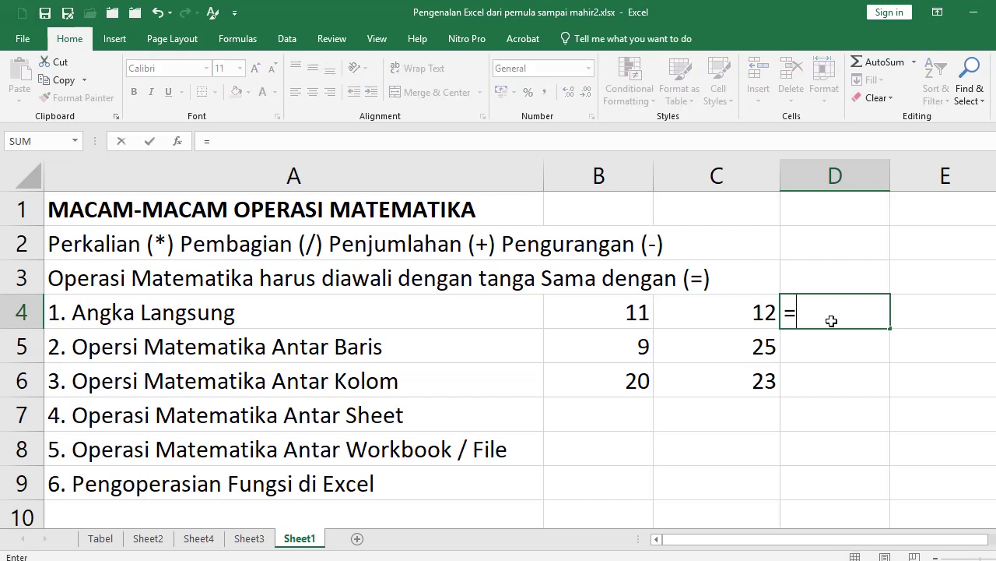
key("Left")
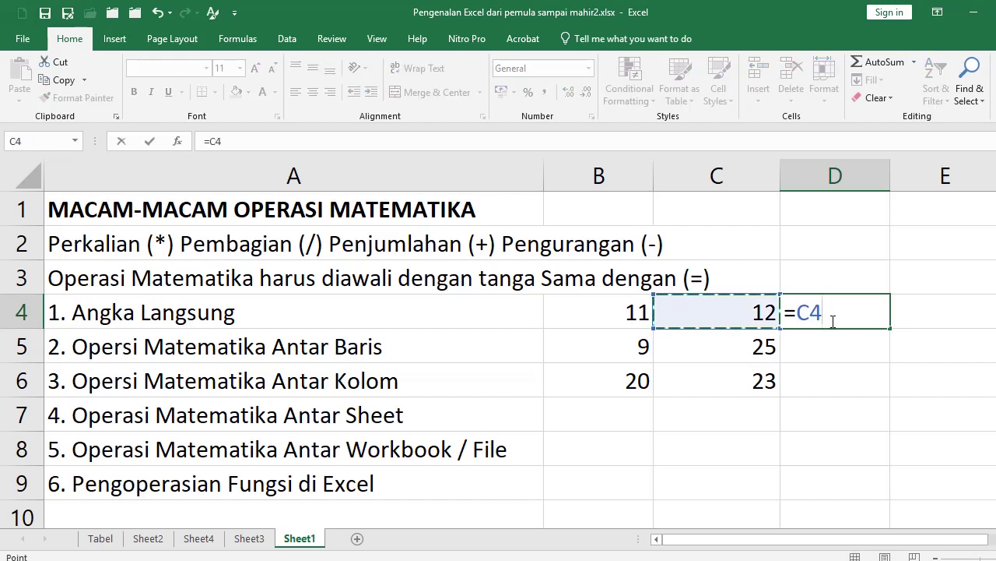
type("+")
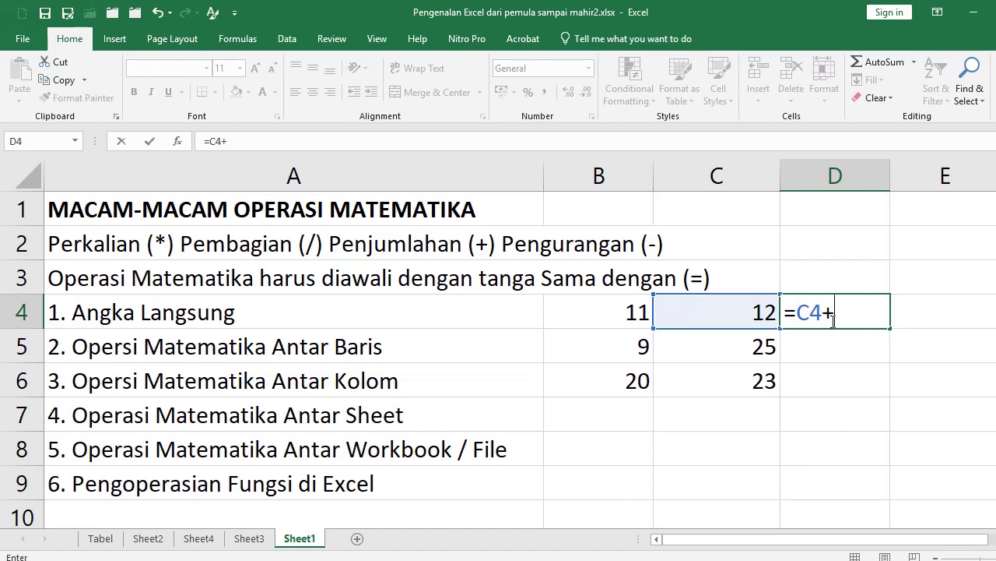
left_click(619, 308)
key("Return")
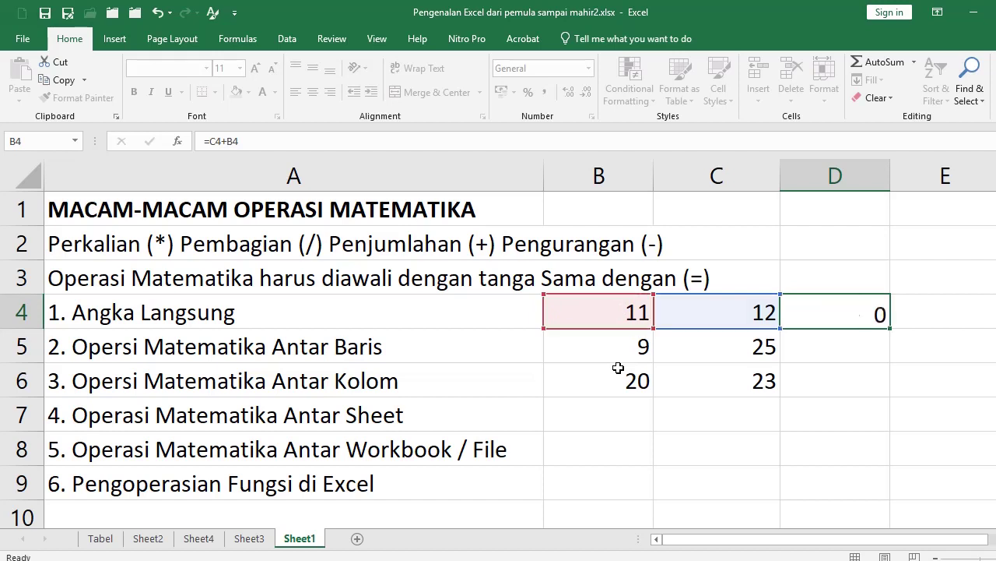
left_click(837, 313)
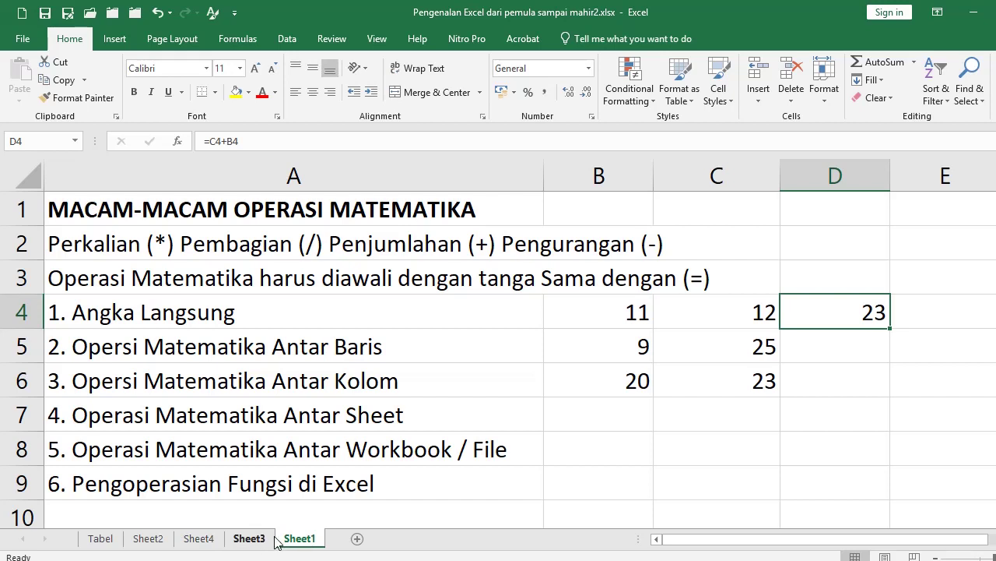
Step: Add a new Sheet5 with 1000 in D3, then return to Sheet1
left_click(358, 539)
left_click(187, 216)
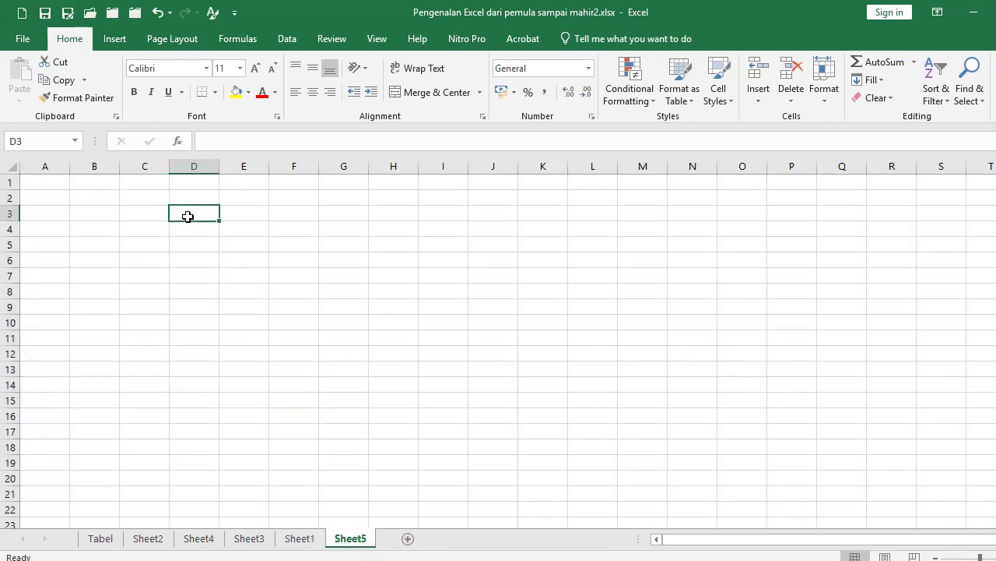
type("1000")
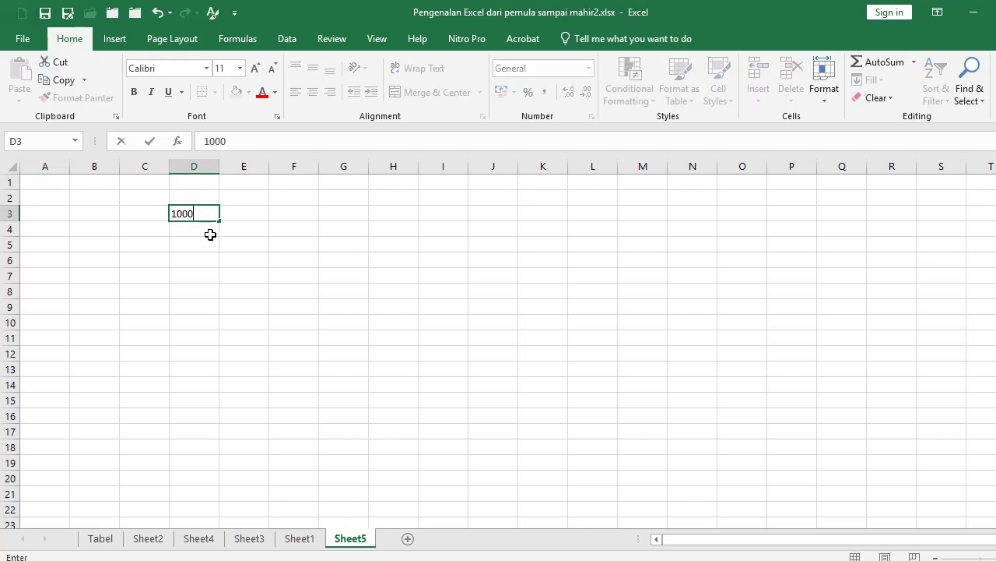
key("Return")
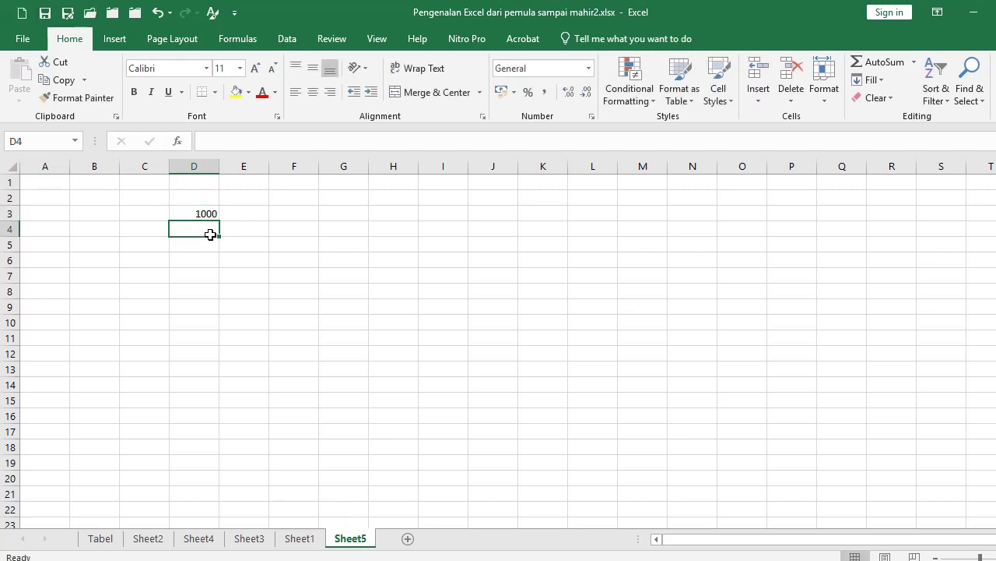
left_click(204, 215)
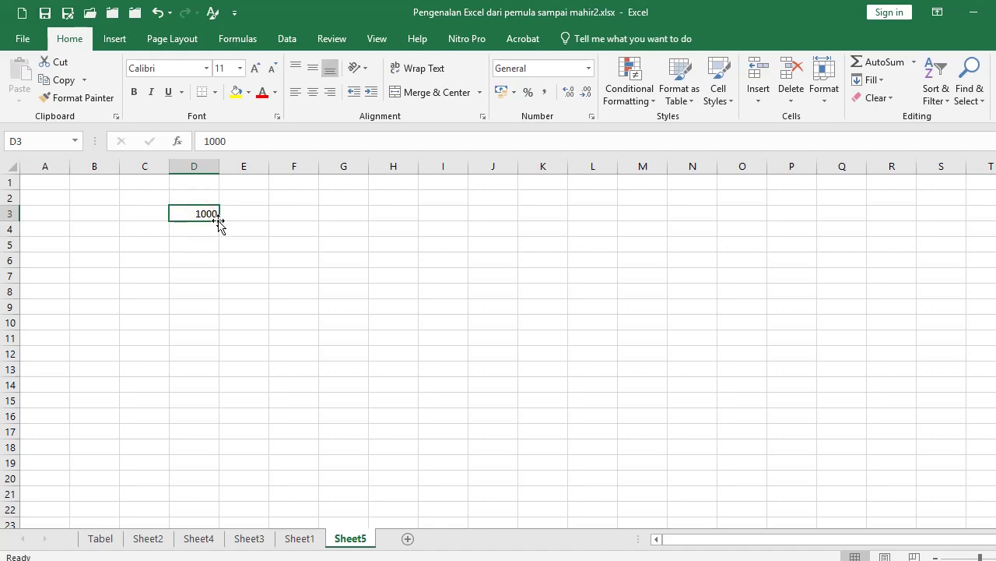
scroll(207, 218, "up", 8, "ctrl")
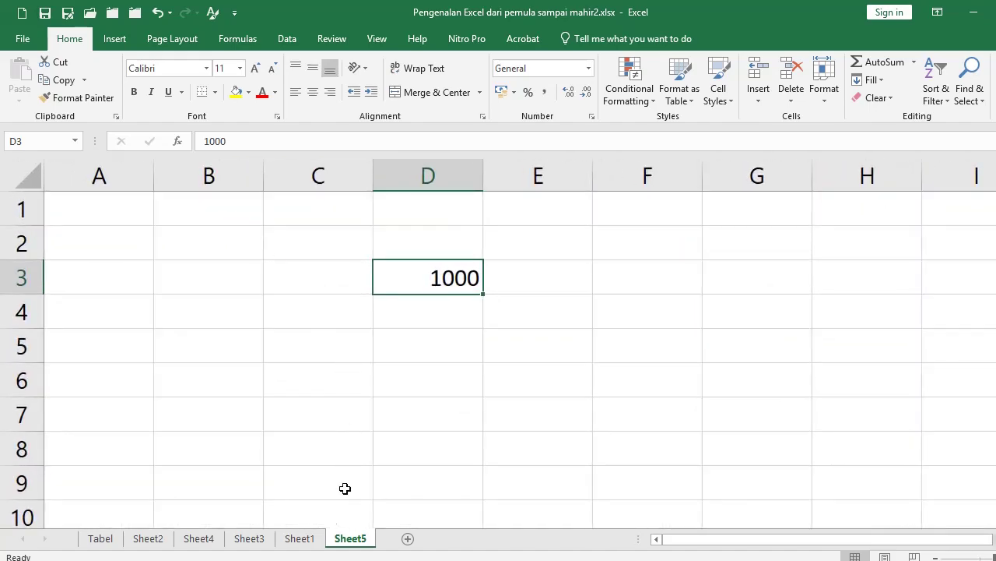
left_click(300, 538)
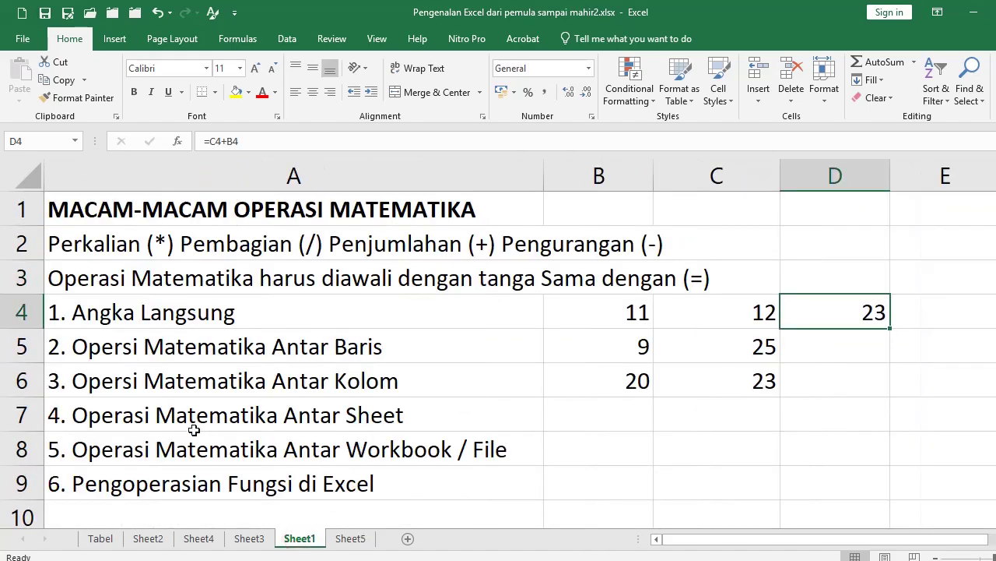
Step: Enter =B6+Sheet5!D3 in B7 on Sheet1 to get 1020, checking the Sheet5 source
left_click(589, 418)
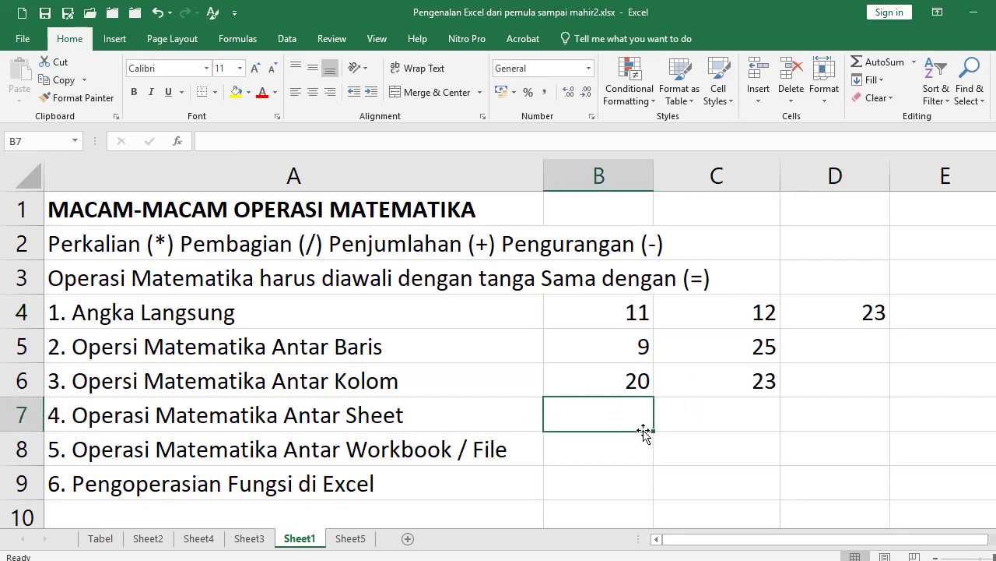
type("=")
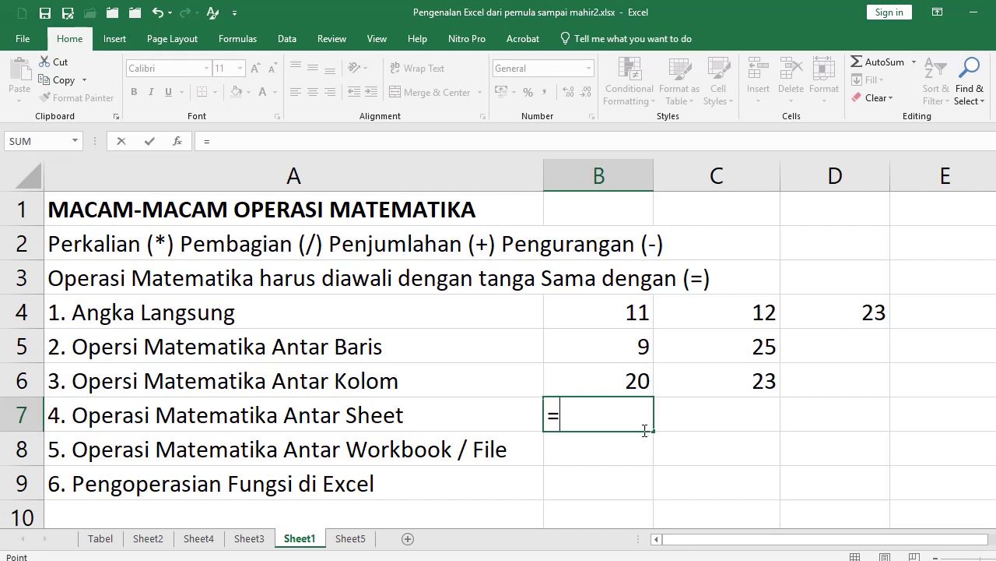
key("Up")
type("+")
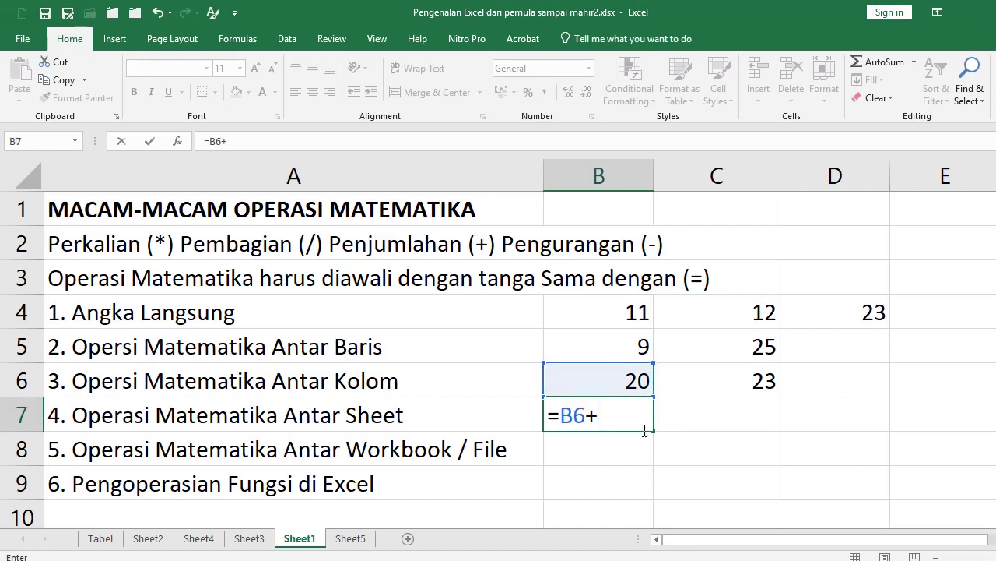
left_click(360, 540)
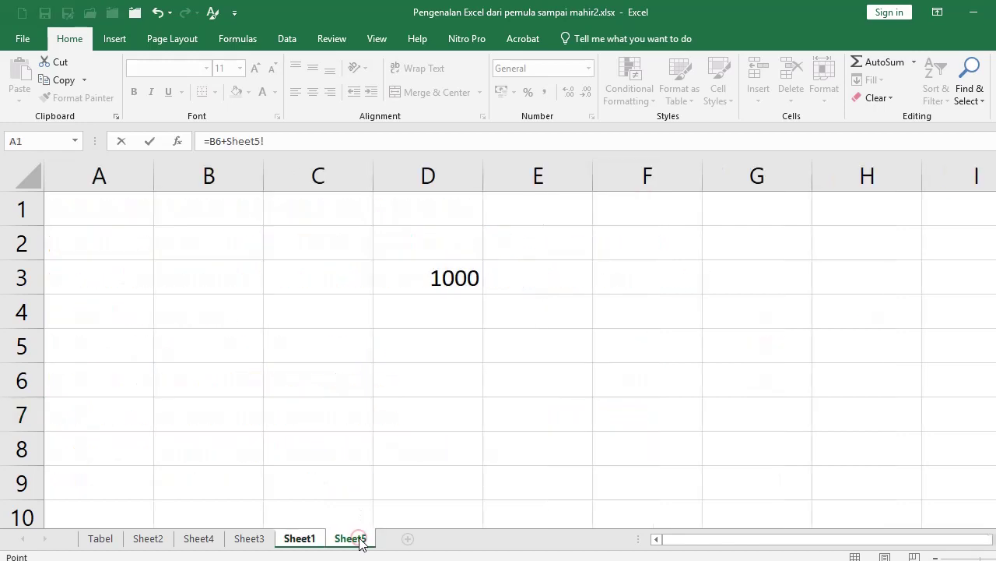
left_click(456, 276)
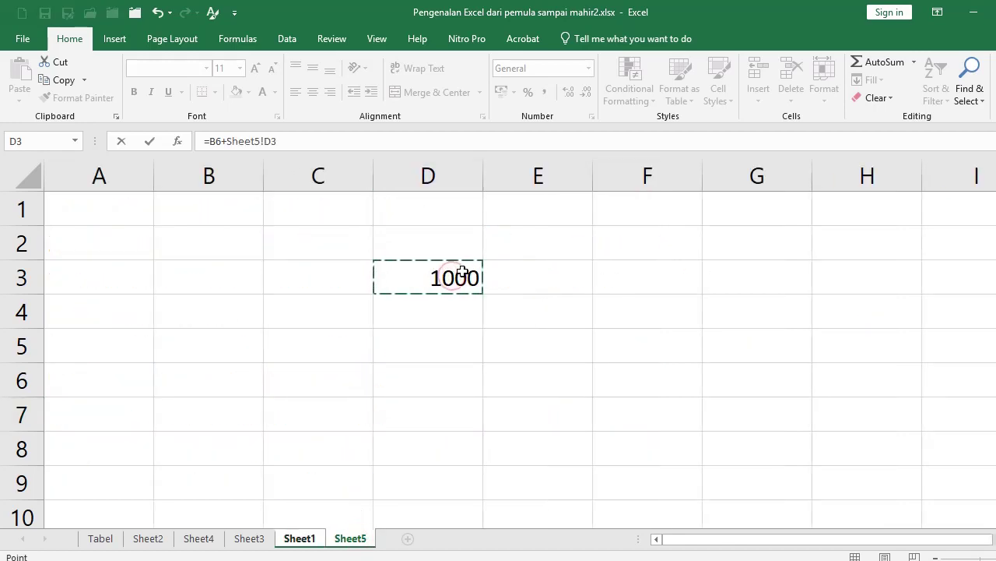
key("Return")
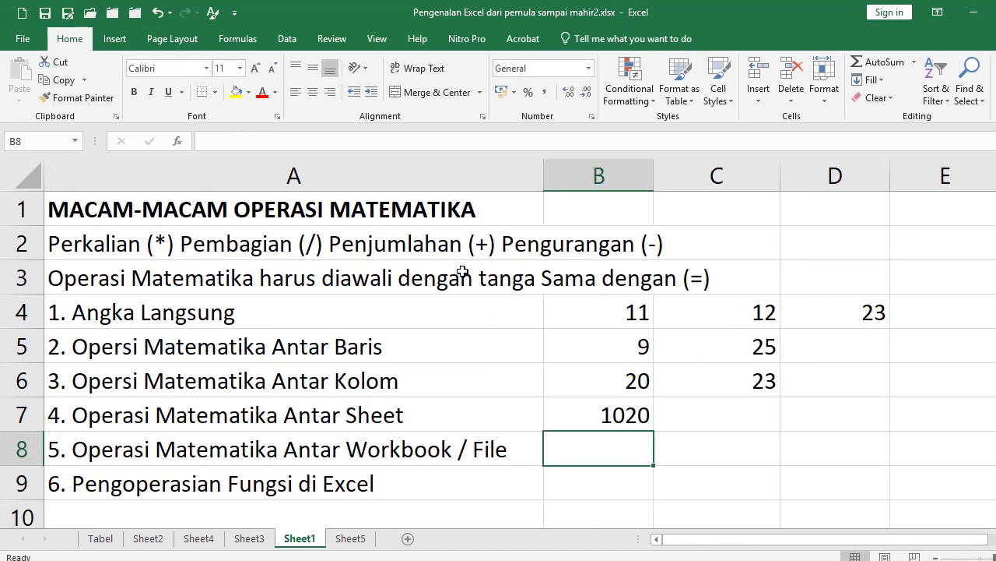
left_click(604, 417)
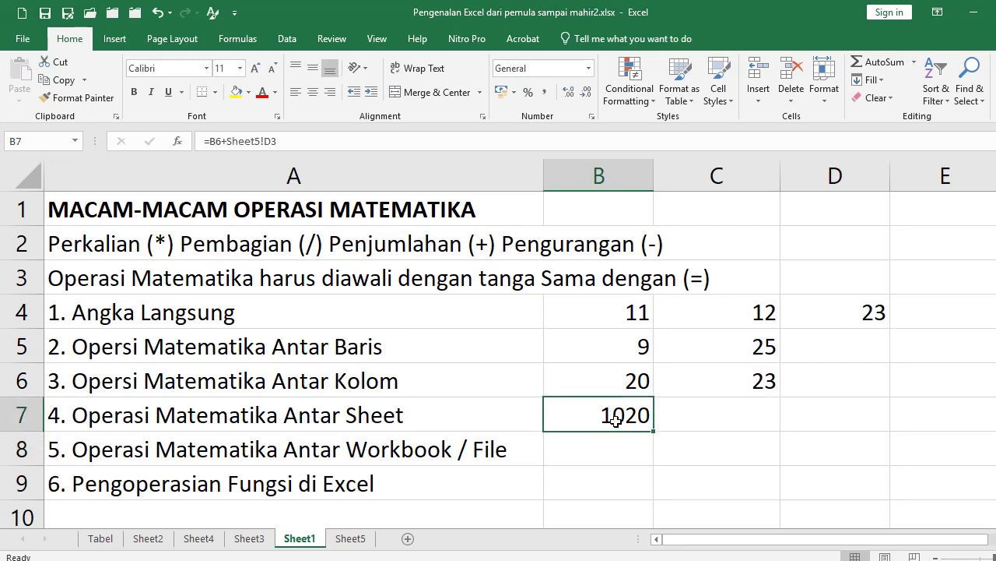
left_click(352, 537)
left_click(299, 538)
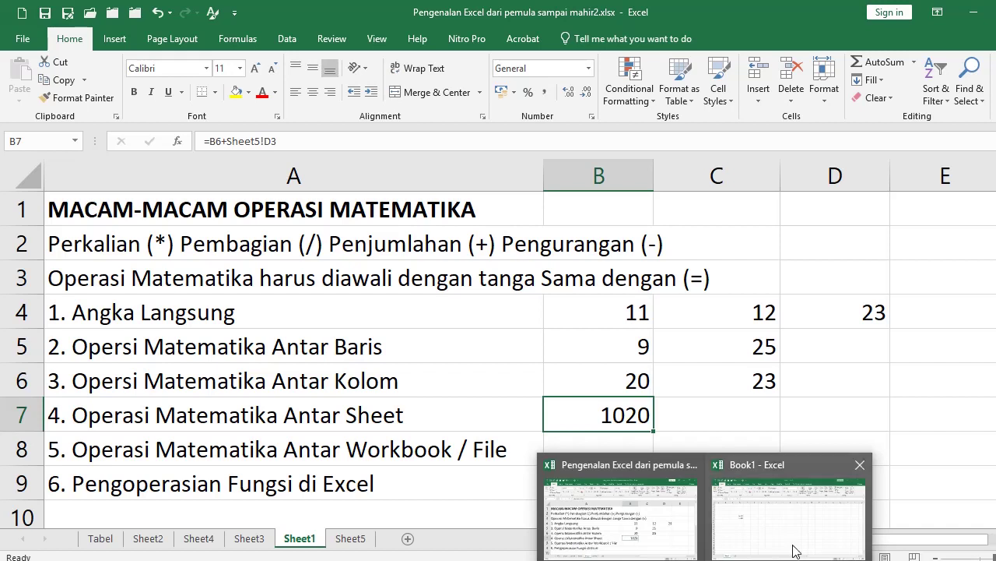
Step: In Book1, clear the 10.000 from D6, leaving 20.000 in D7
mouse_move(793, 529)
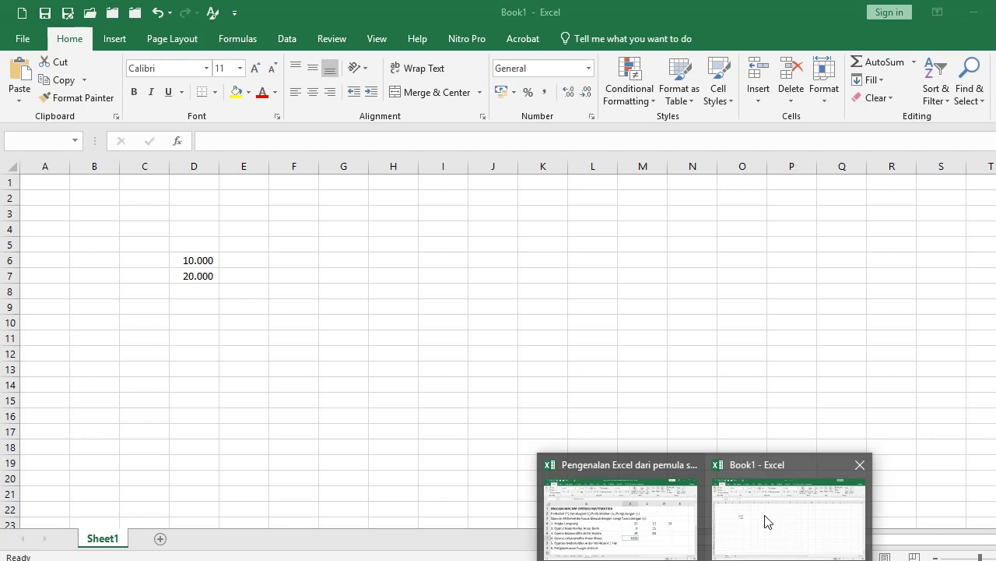
left_click(762, 522)
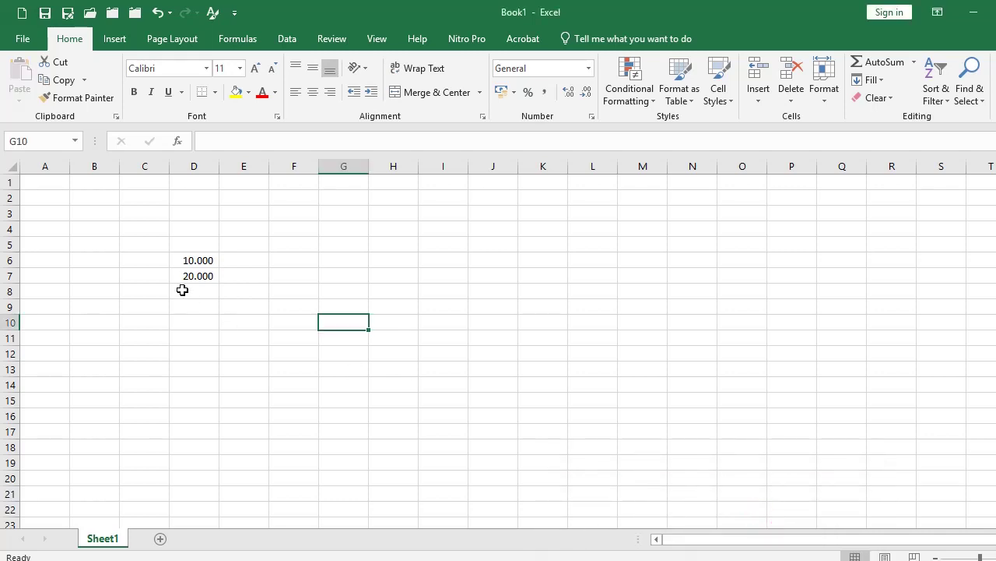
left_click_drag(191, 259, 194, 275)
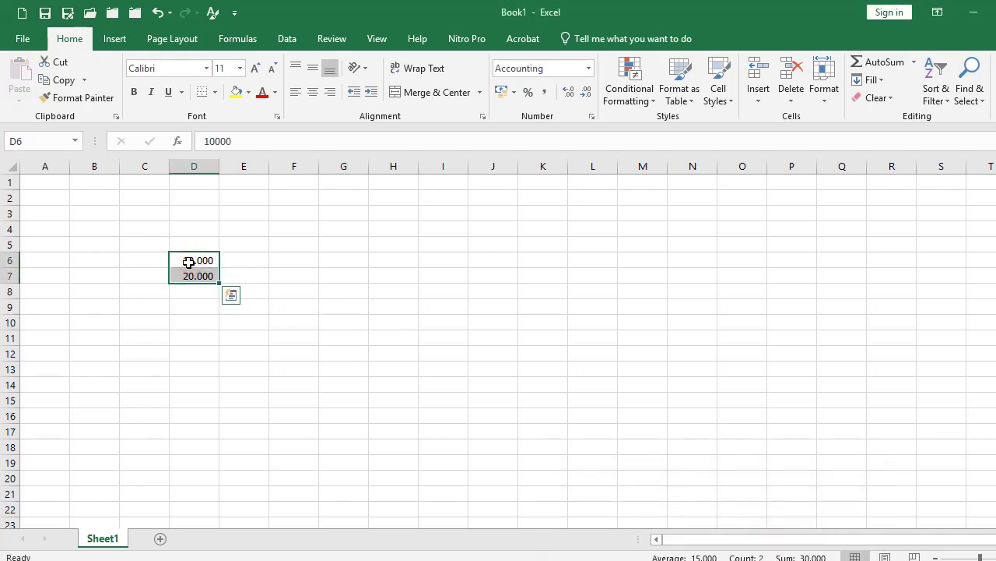
left_click(188, 262)
key("Delete")
key("Return")
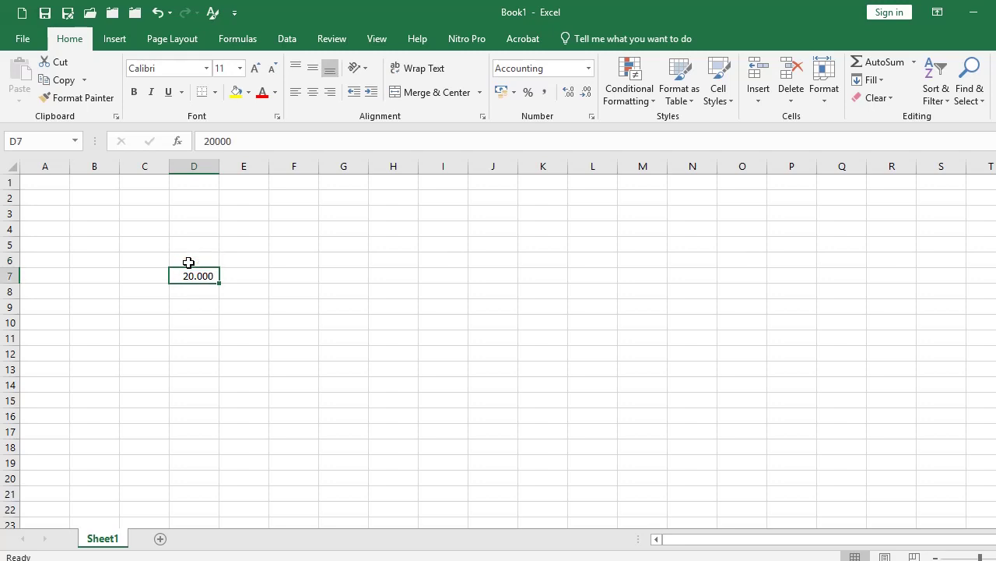
left_click(195, 292)
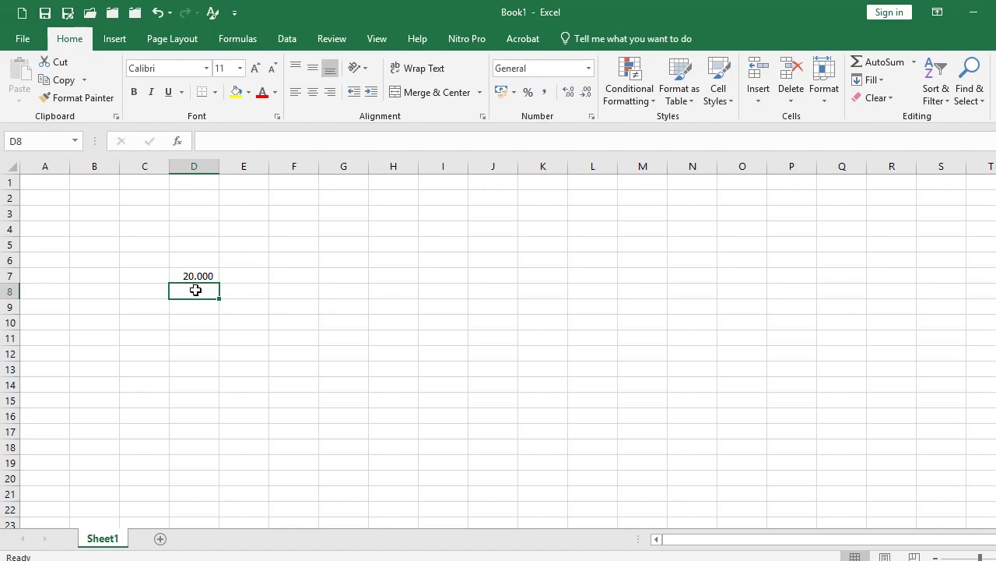
scroll(194, 288, "up", 1, "ctrl")
scroll(194, 288, "up", 1, "ctrl")
scroll(376, 428, "down", 1)
scroll(396, 415, "down", 1)
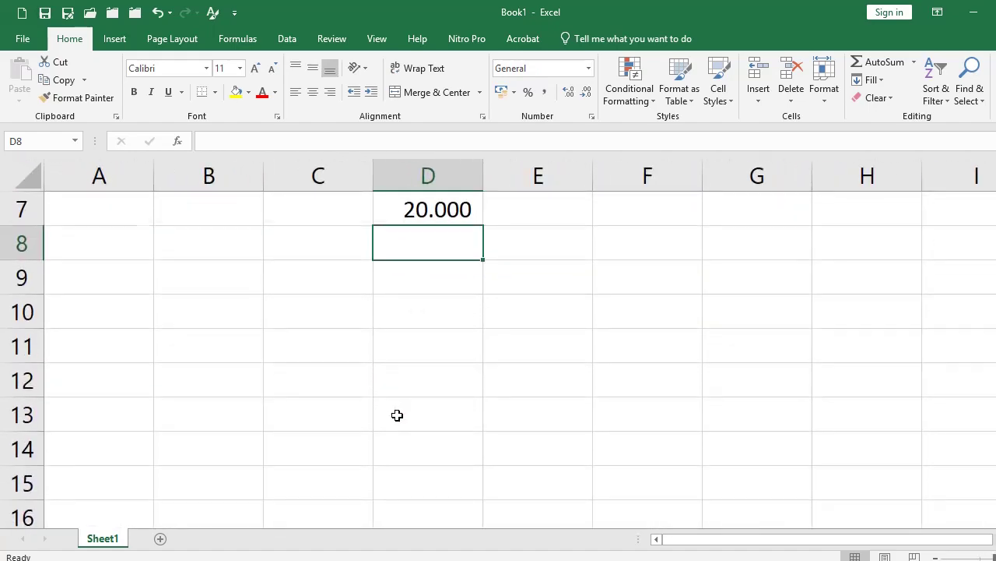
scroll(459, 415, "up", 1)
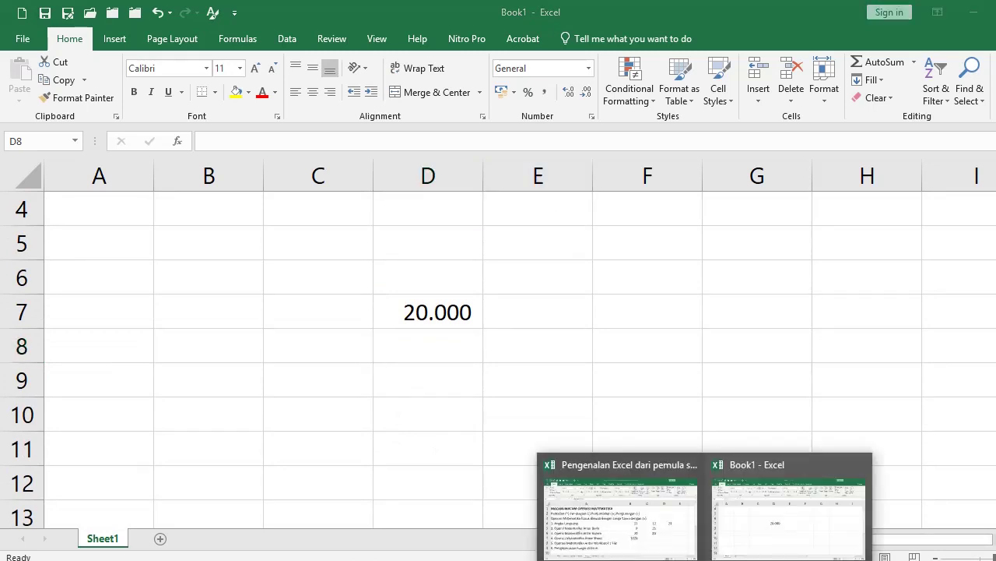
Step: Enter a B8 formula adding B7 to Book1's D7, showing 21.020
left_click(658, 537)
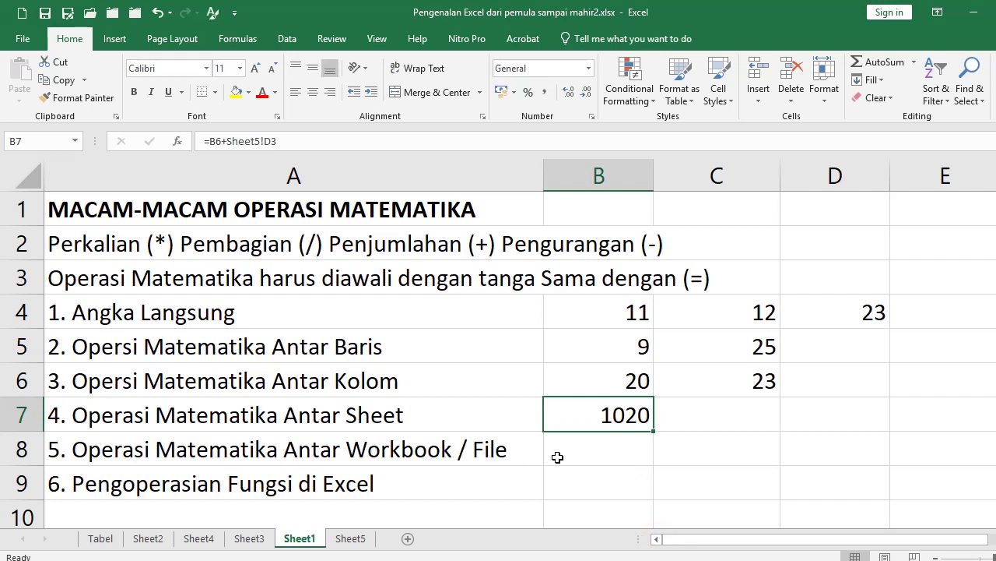
left_click(608, 449)
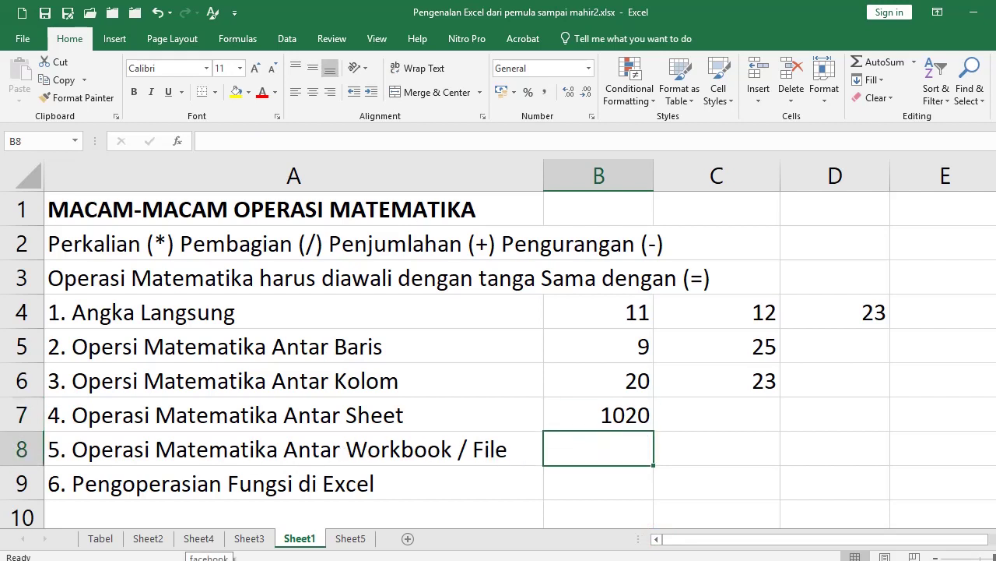
type("=")
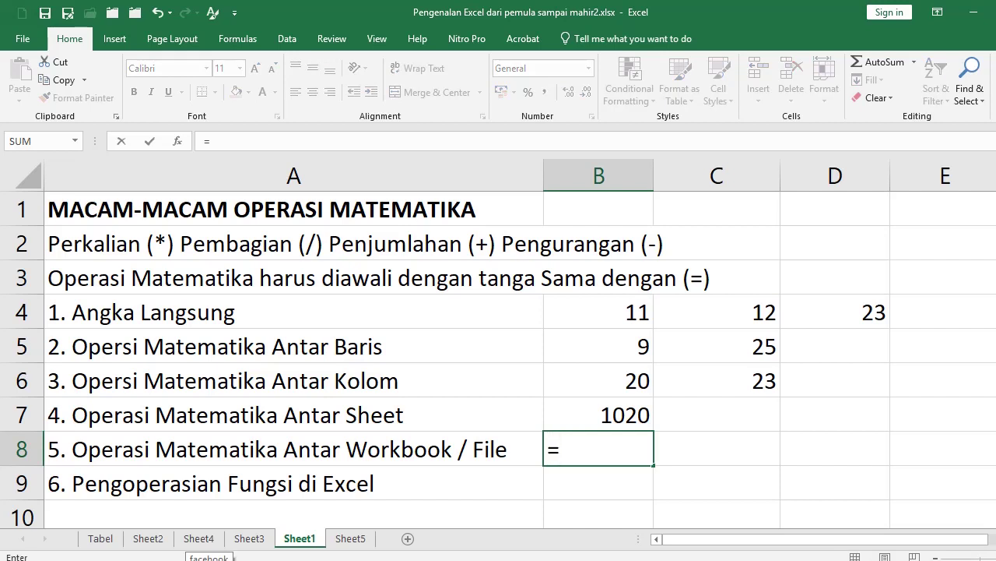
key("Up")
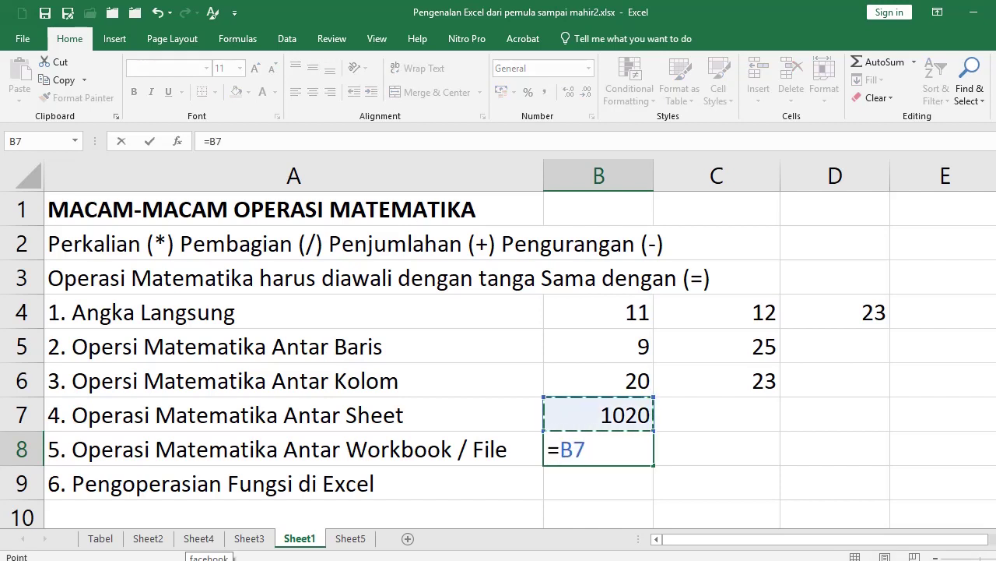
type("+")
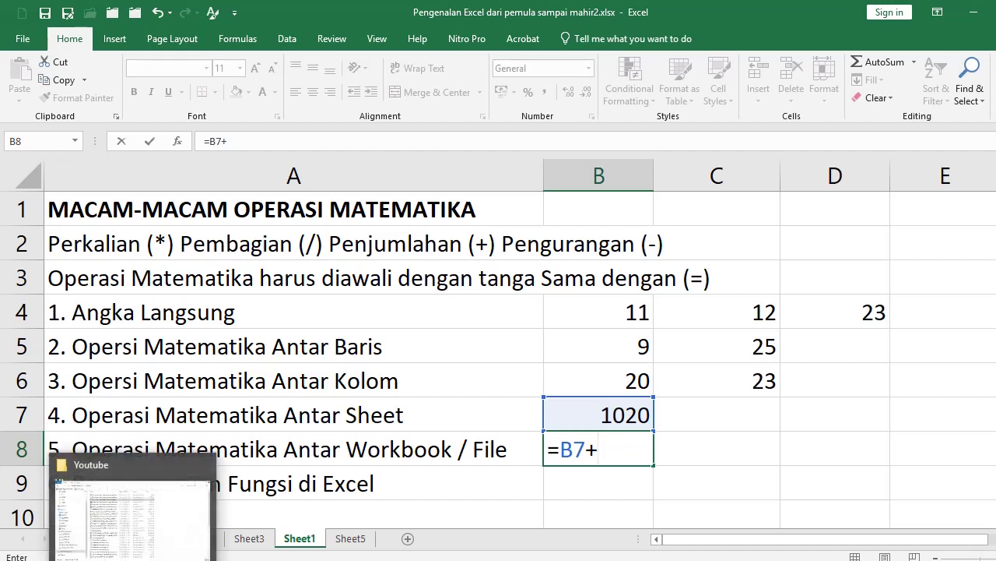
mouse_move(747, 557)
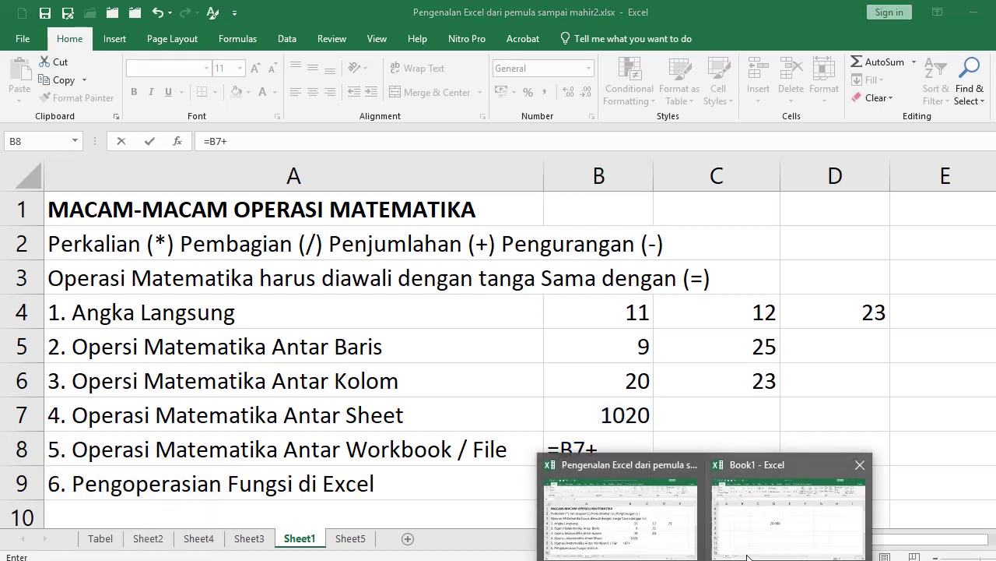
left_click(781, 545)
left_click(400, 313)
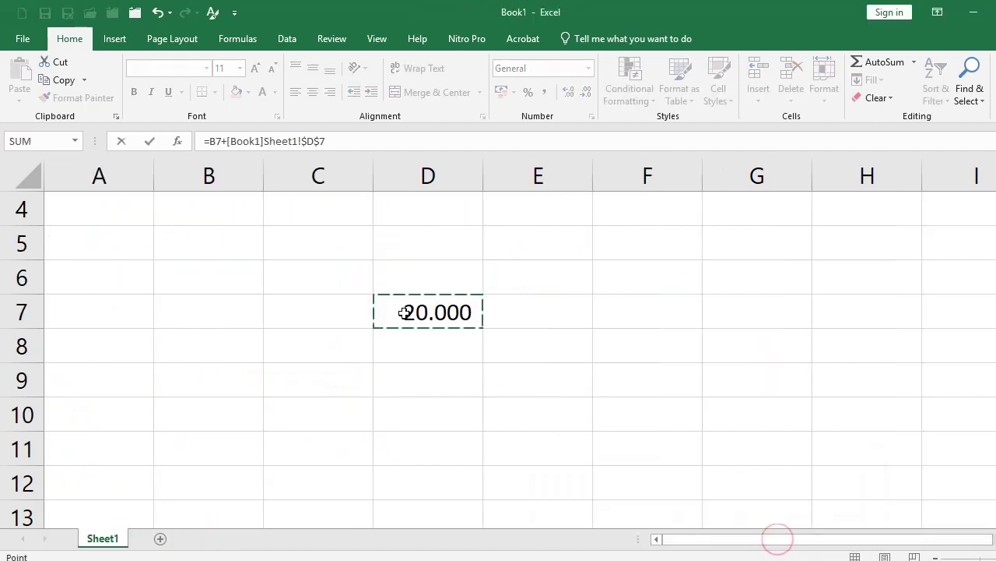
key("Return")
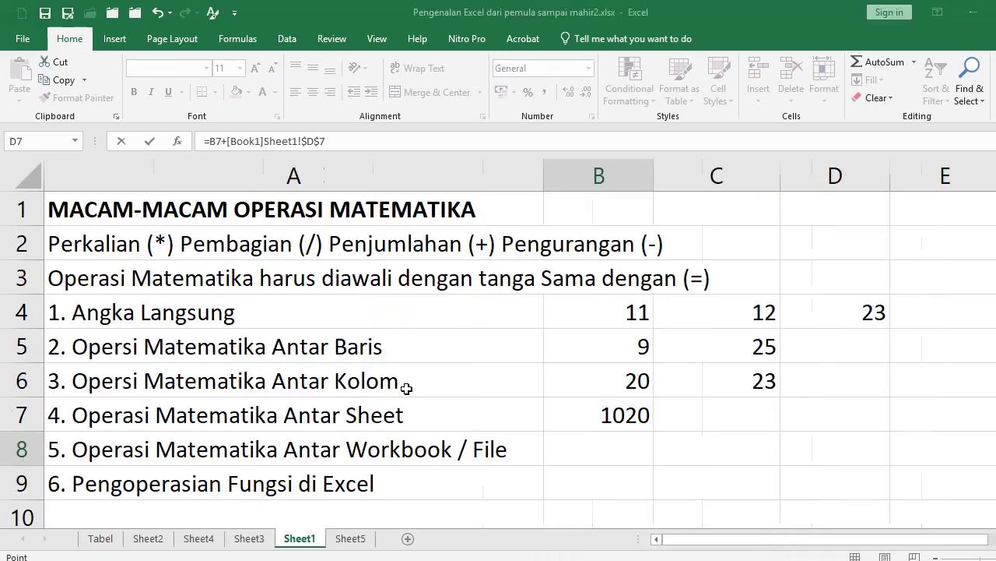
left_click(608, 439)
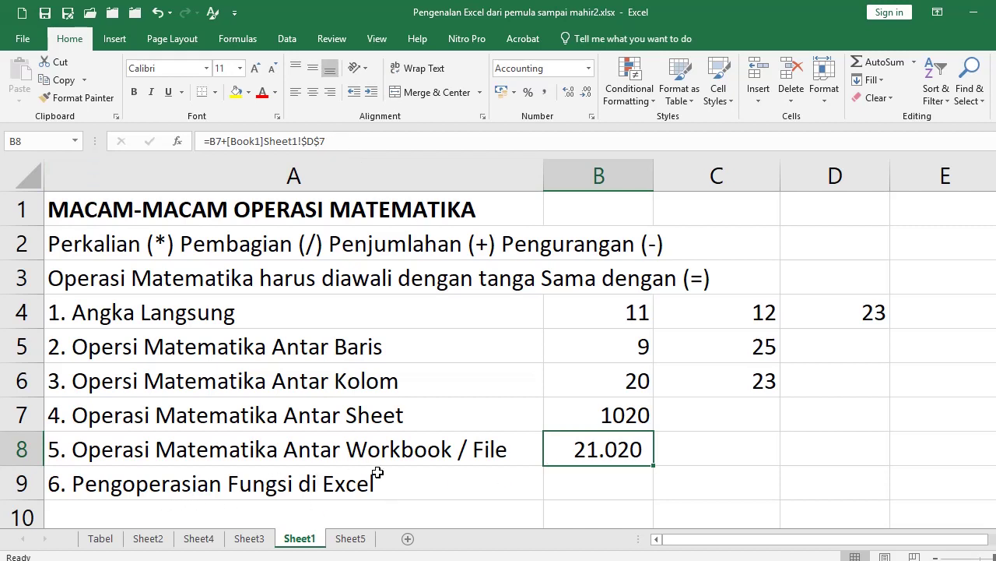
Step: Overwrite both B7 and B8 with the value 20
left_click(608, 471)
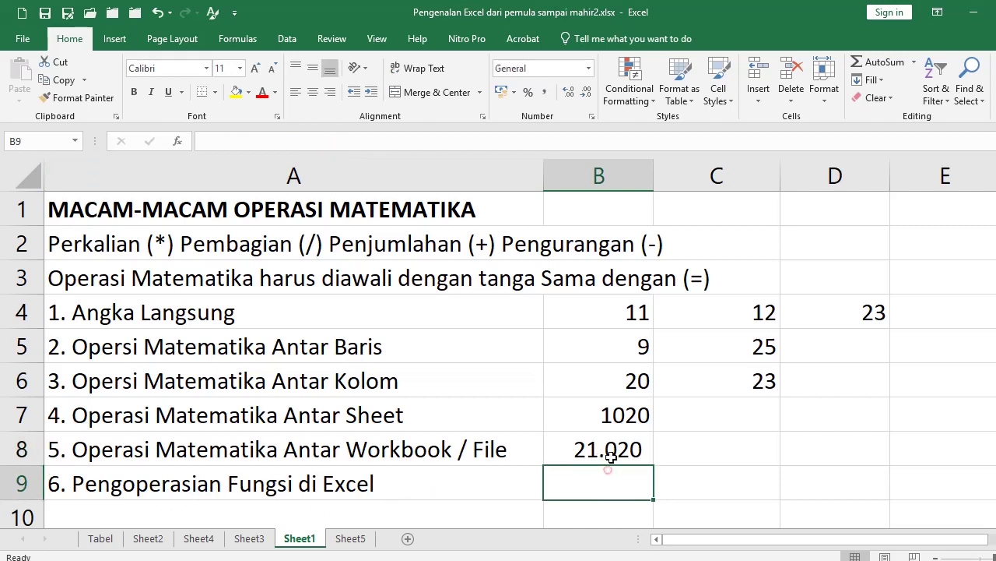
left_click(614, 420)
left_click_drag(609, 416, 611, 455)
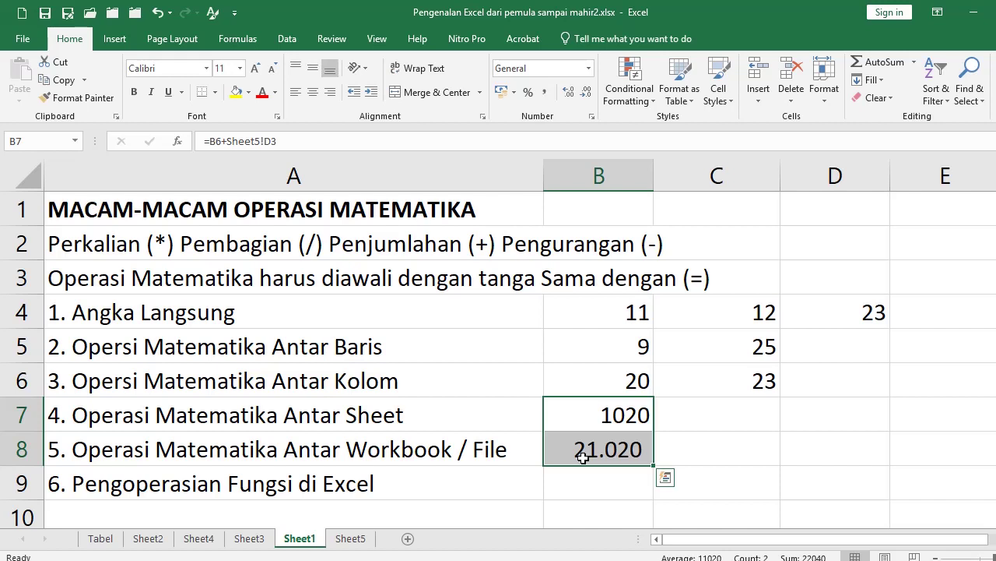
type("20")
key("Return")
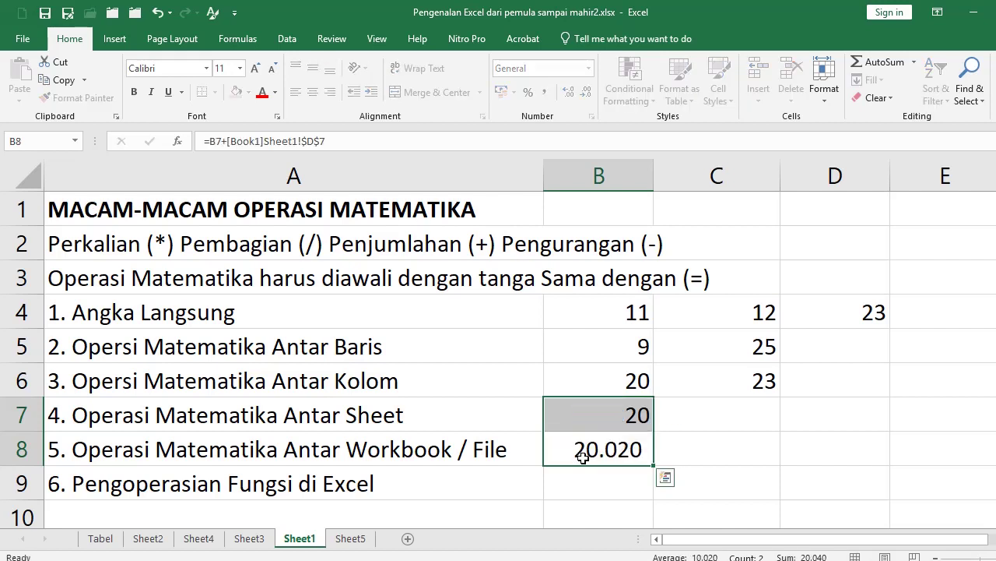
type("20")
key("Return")
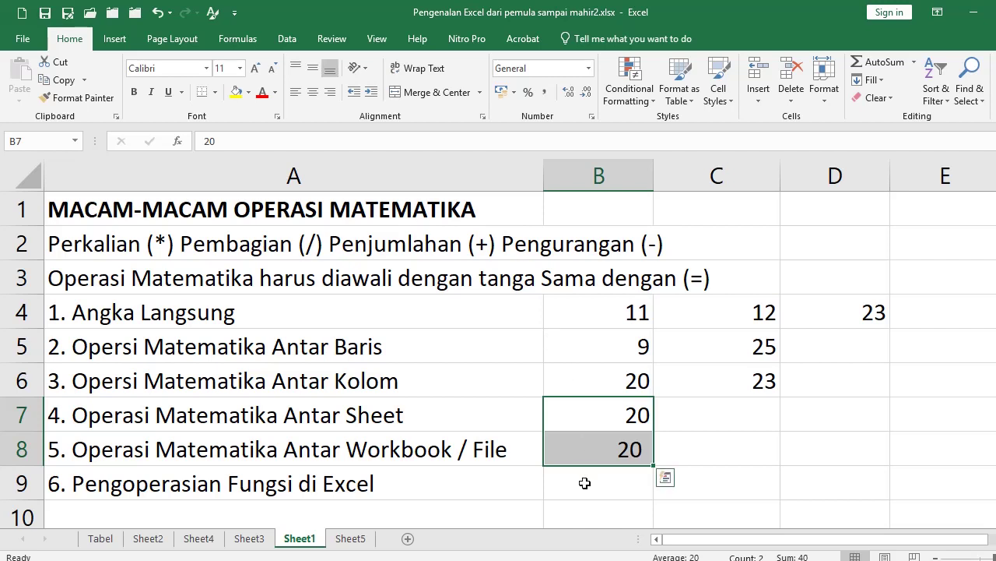
left_click(585, 484)
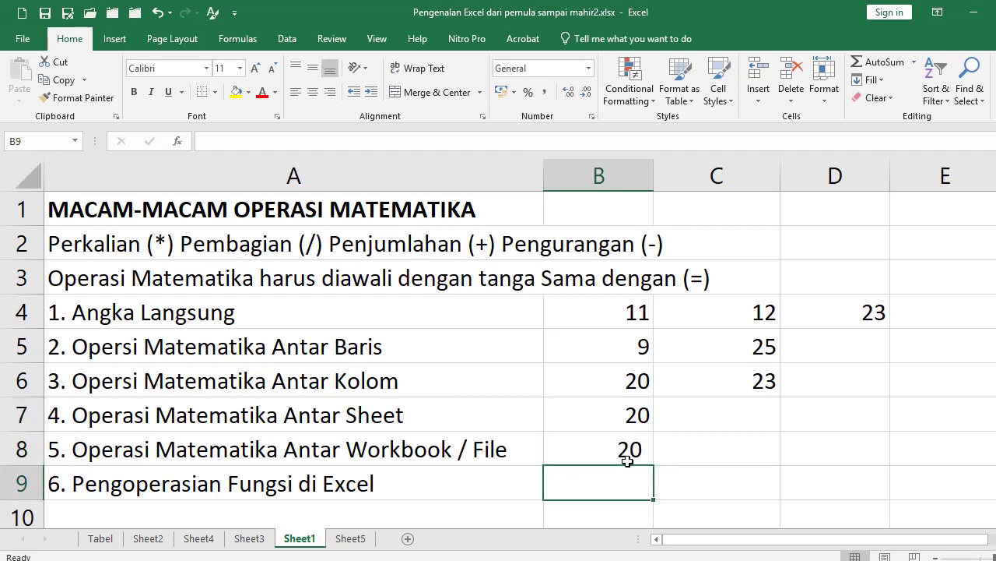
Step: Enter =SUM(B4:B8) in B9, totalling 80
type("=")
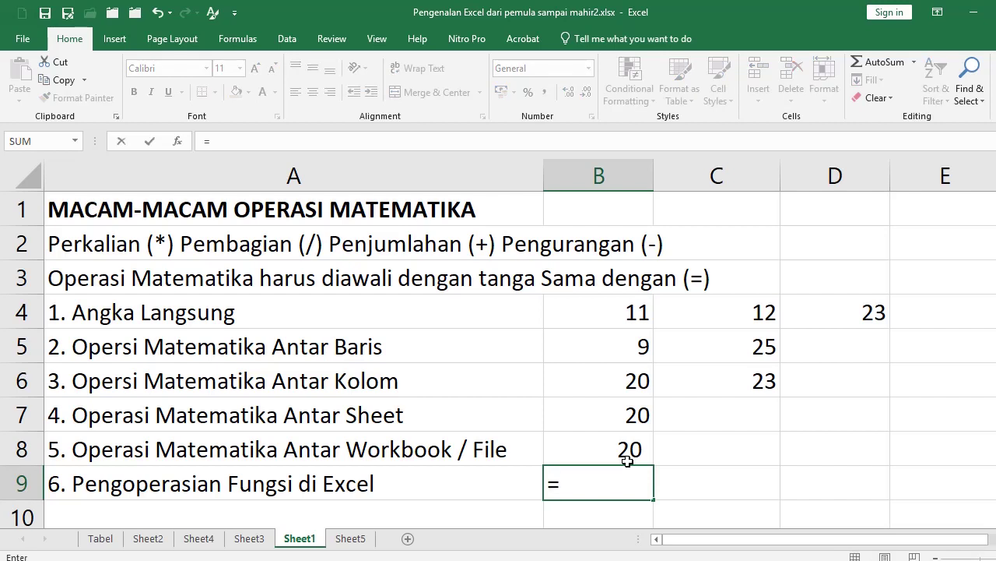
type("su")
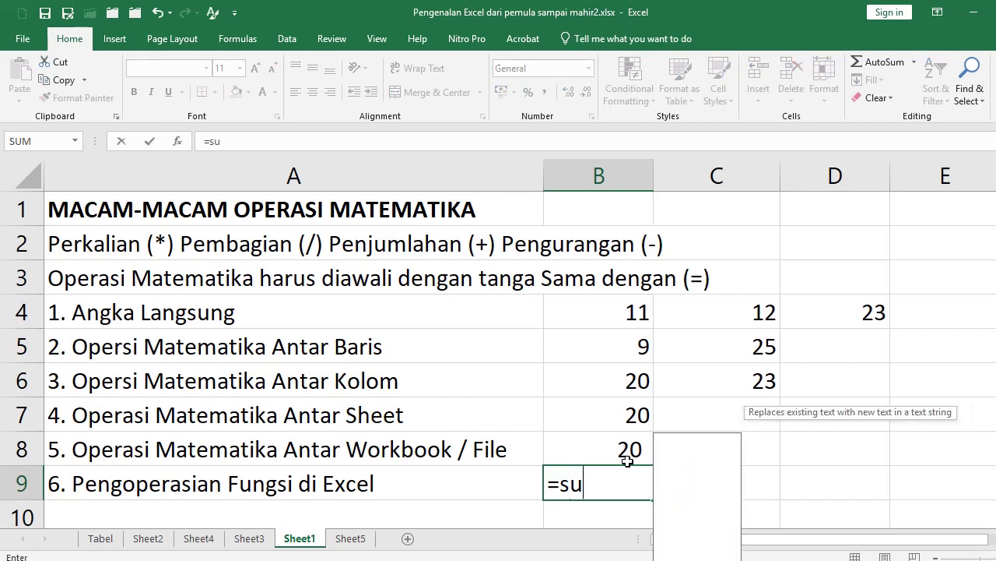
type("u")
key("BackSpace")
type("m")
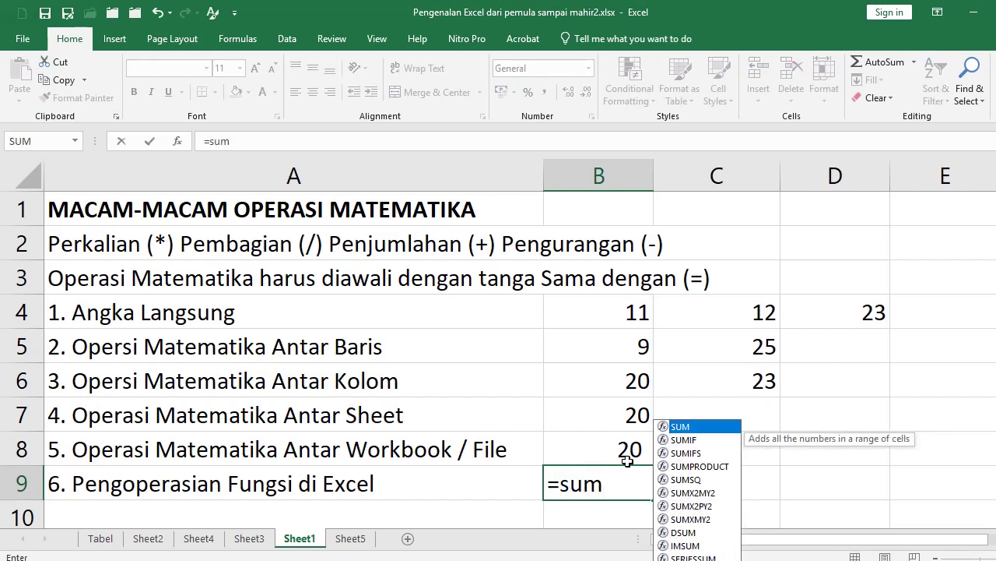
type("(")
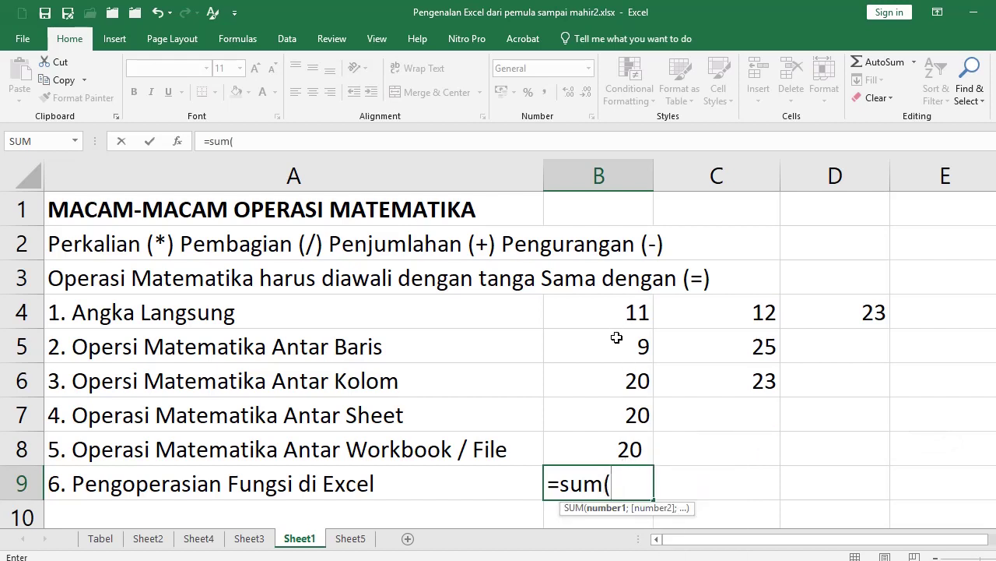
left_click_drag(619, 311, 618, 442)
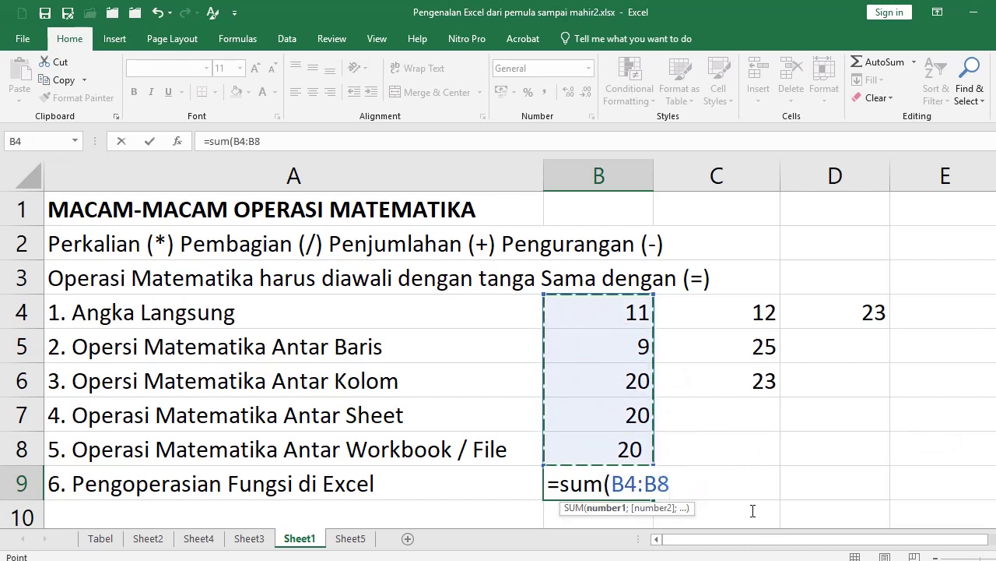
key("Return")
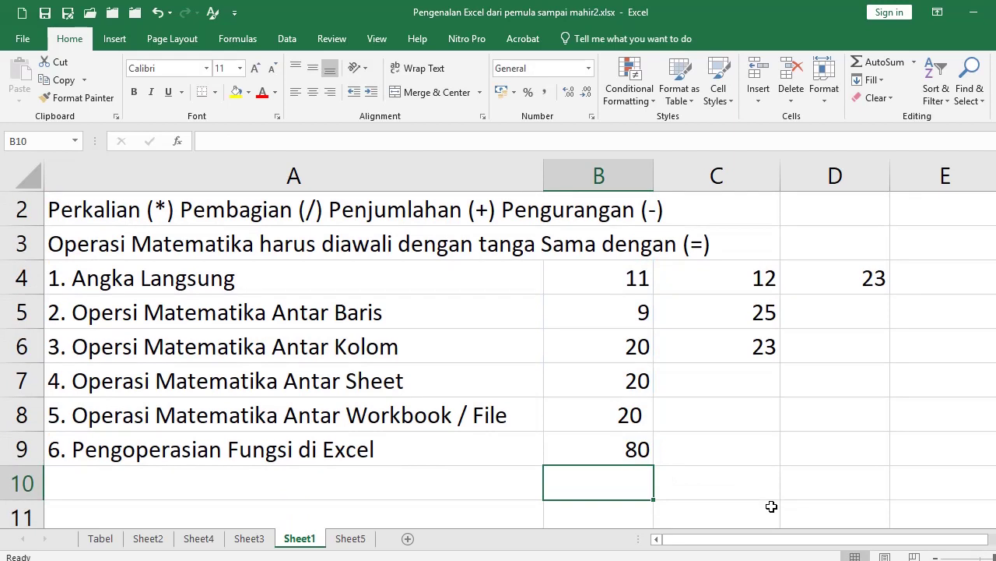
left_click(603, 441)
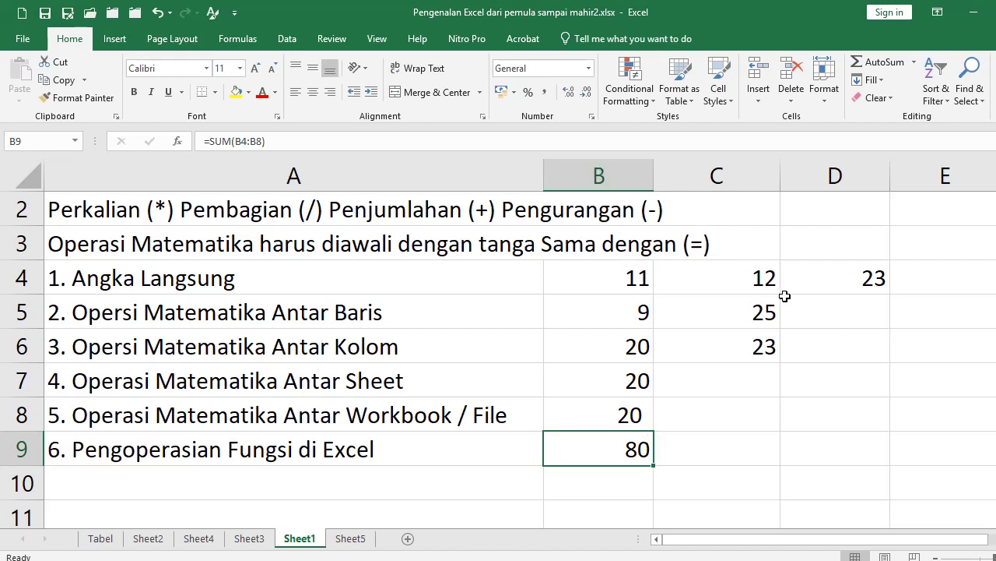
left_click(927, 281)
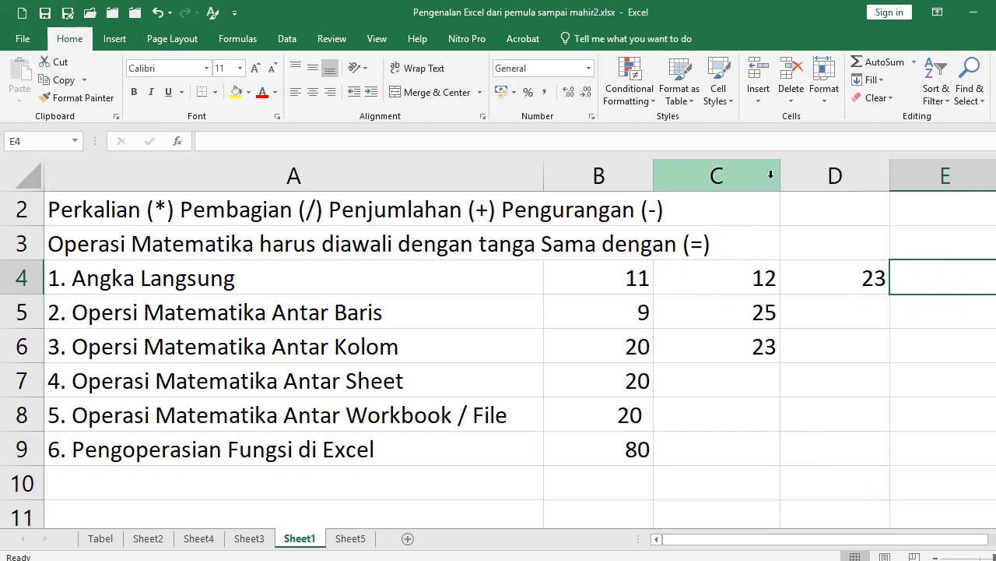
Step: Narrow columns C and B, then enter =SUM(B4:D4) in E4, totalling 46
left_click_drag(780, 174, 603, 171)
left_click_drag(764, 177, 722, 177)
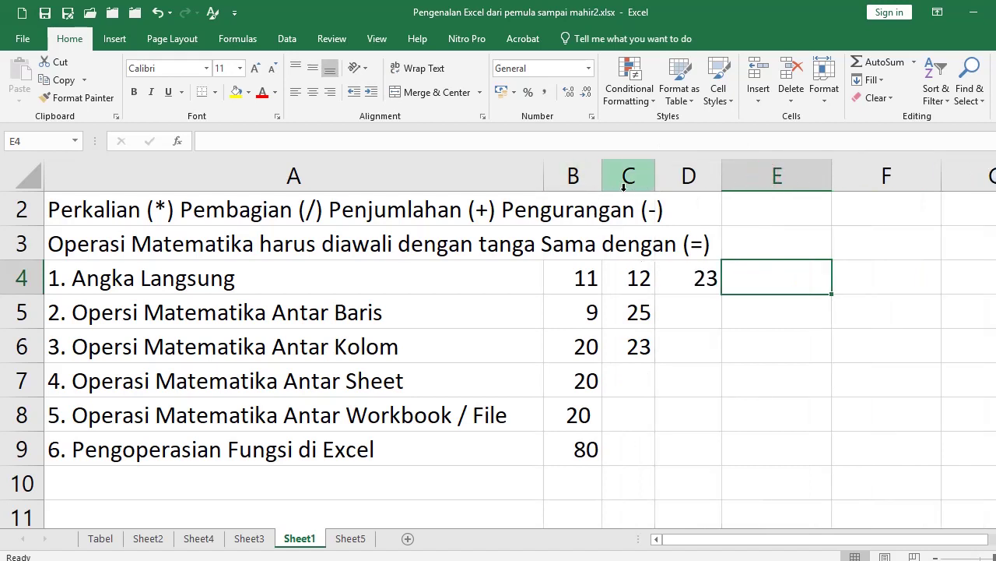
type("=")
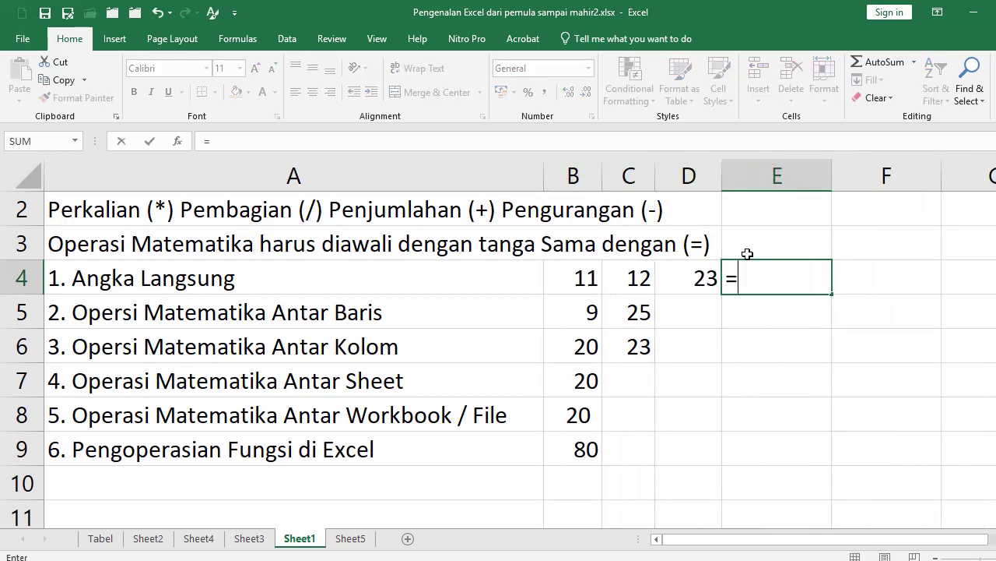
type("sum(")
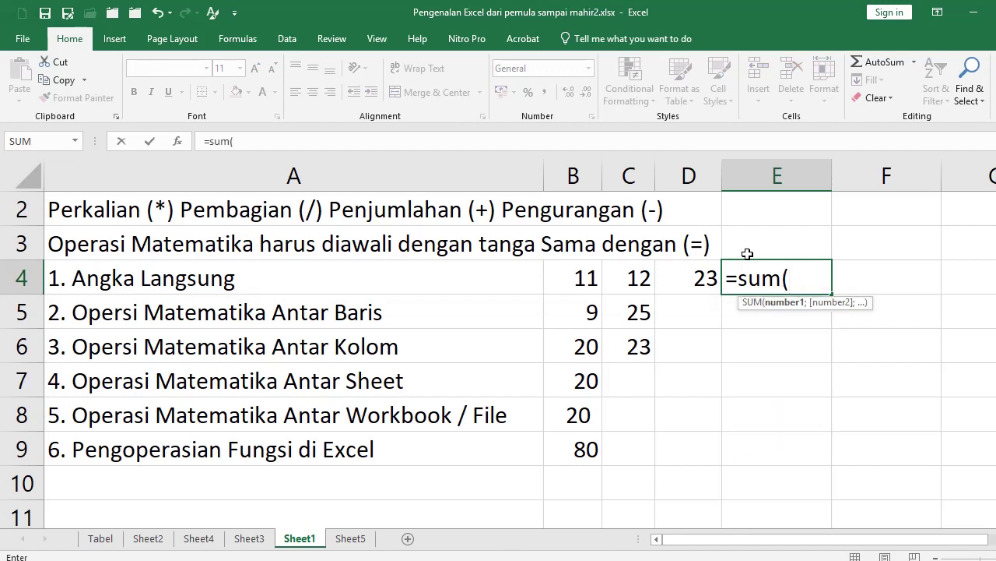
key("Left")
key("shift+Left")
key("shift+Left")
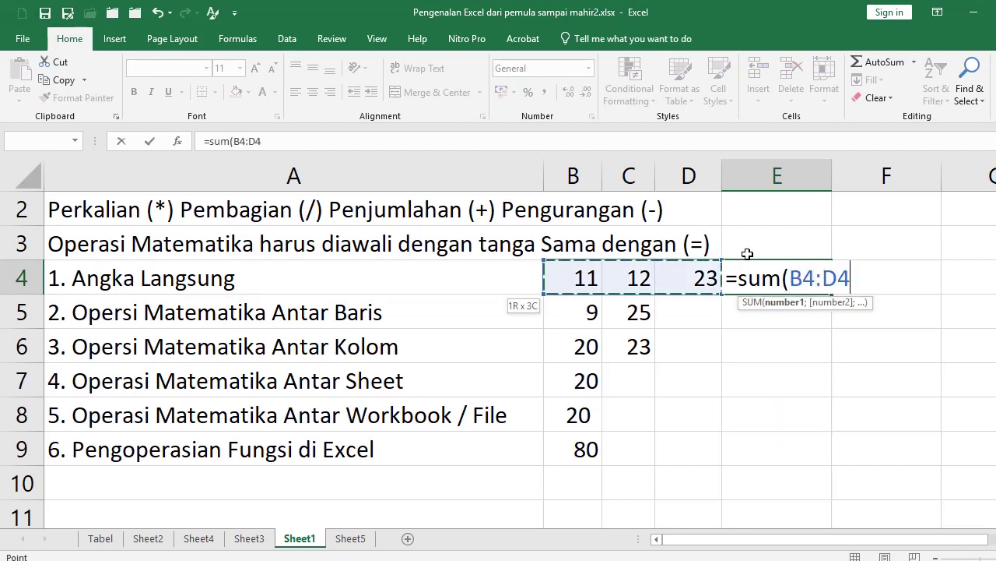
key("Return")
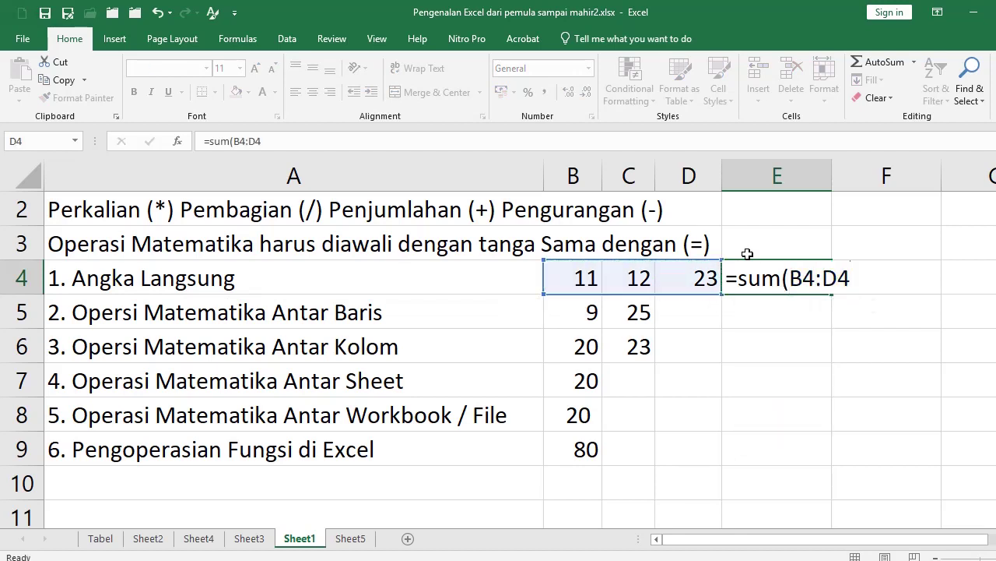
left_click(765, 281)
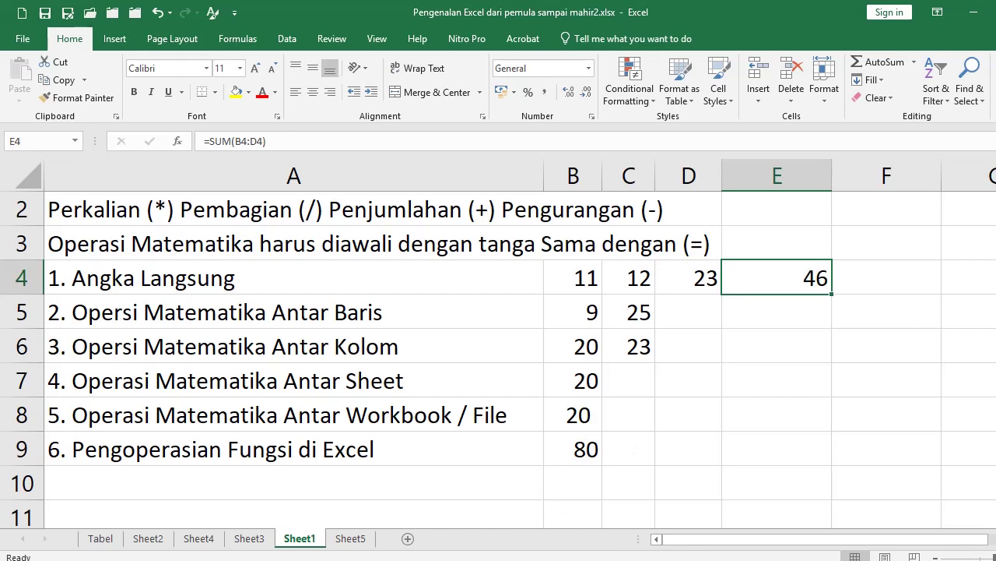
left_click(368, 541)
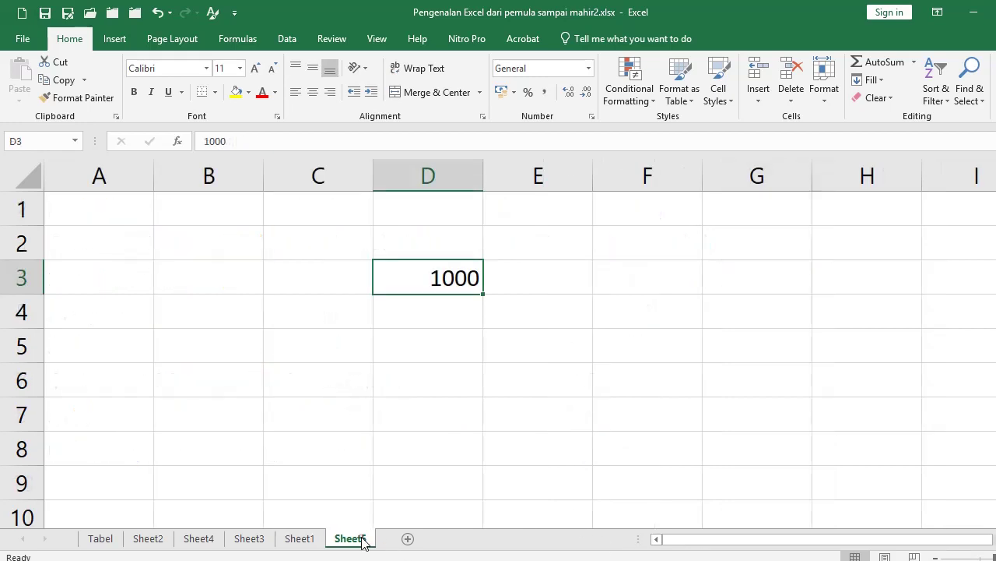
left_click(422, 312)
left_click(300, 539)
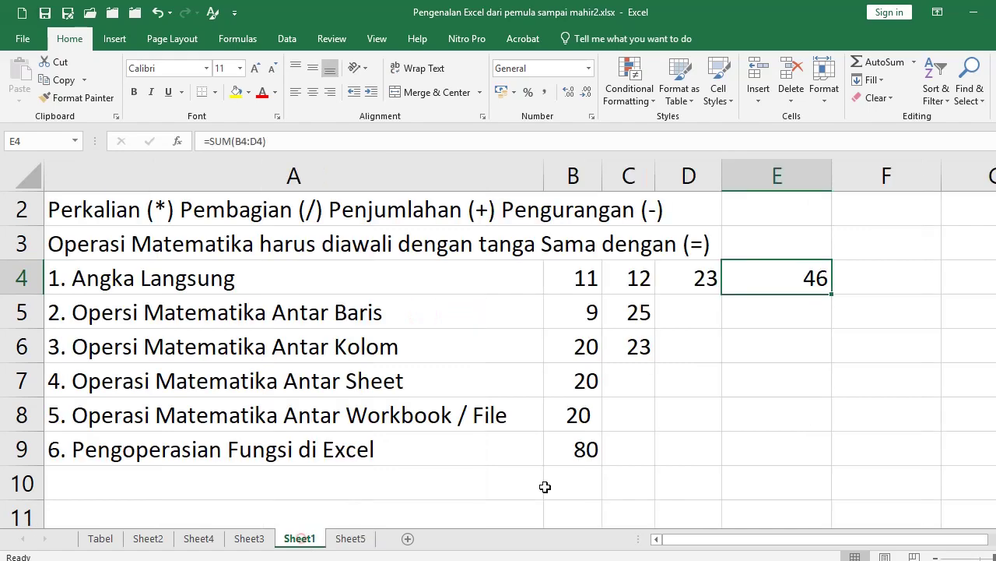
left_click(565, 488)
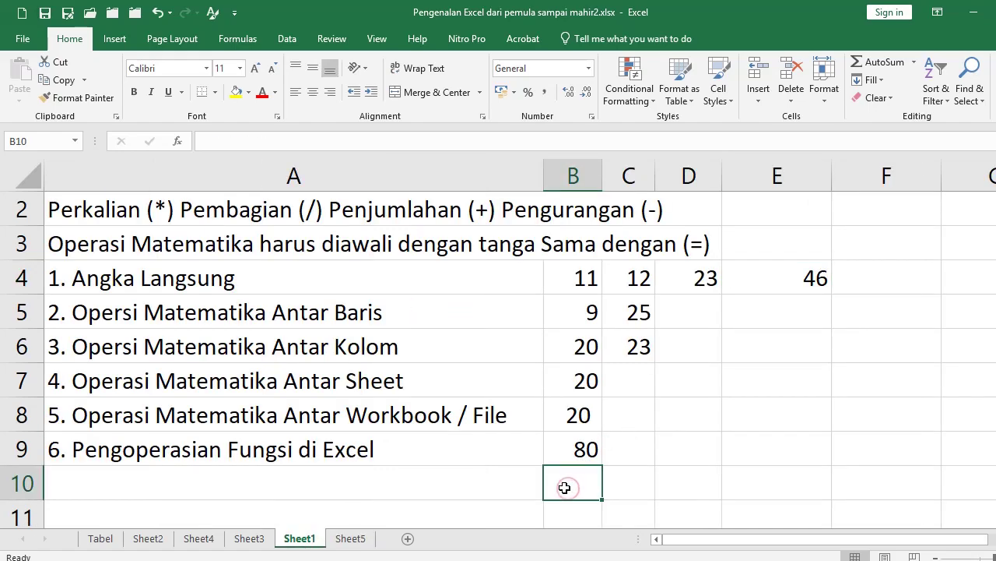
type("=sum")
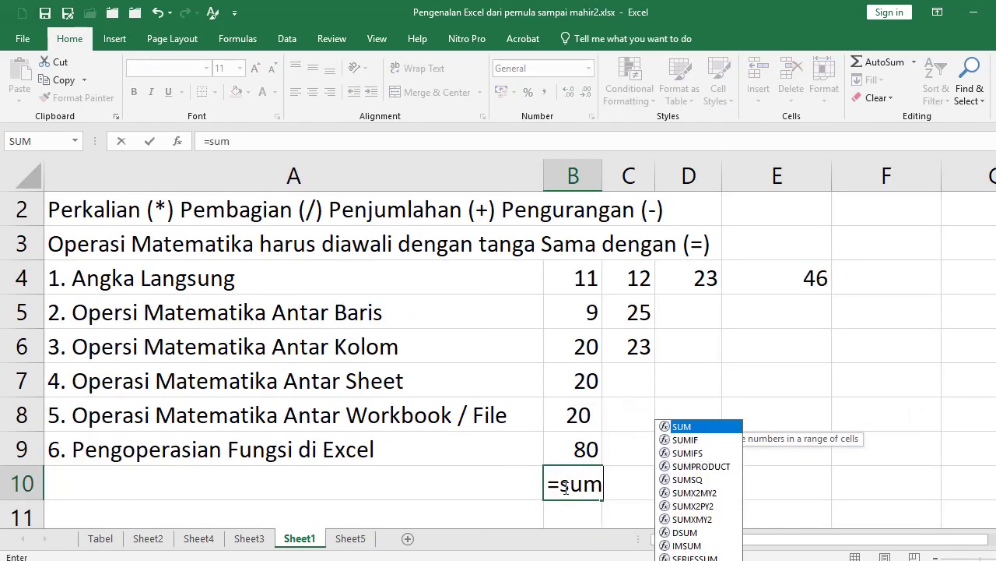
type("(")
key("Up")
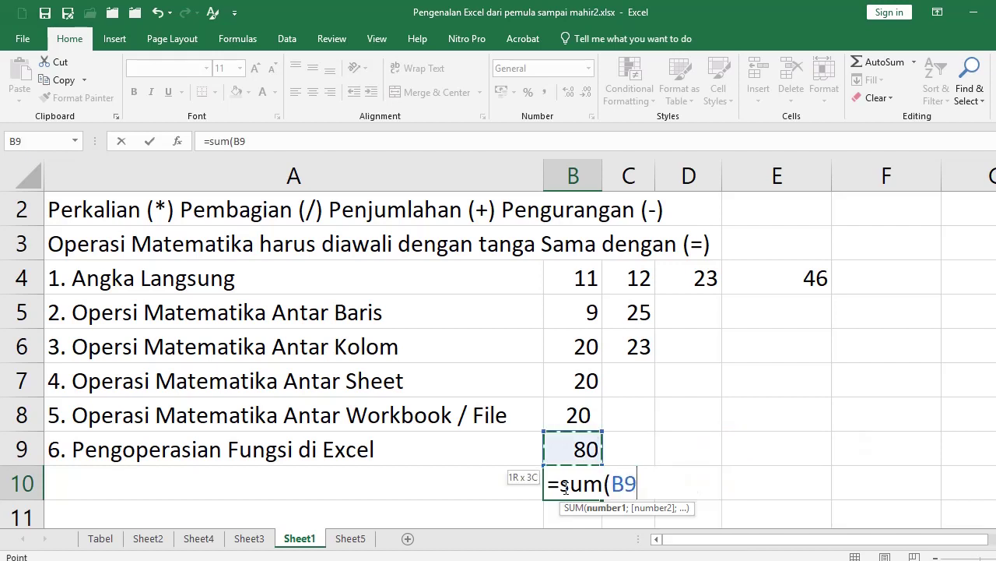
key("shift+Up")
key("shift+Up")
key("shift+Up")
key("shift+Up")
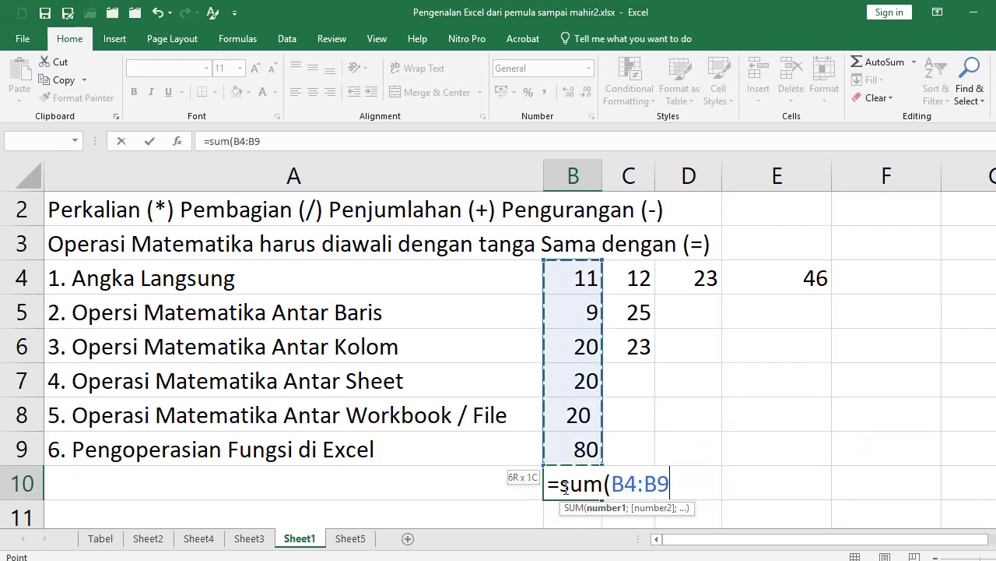
type(")")
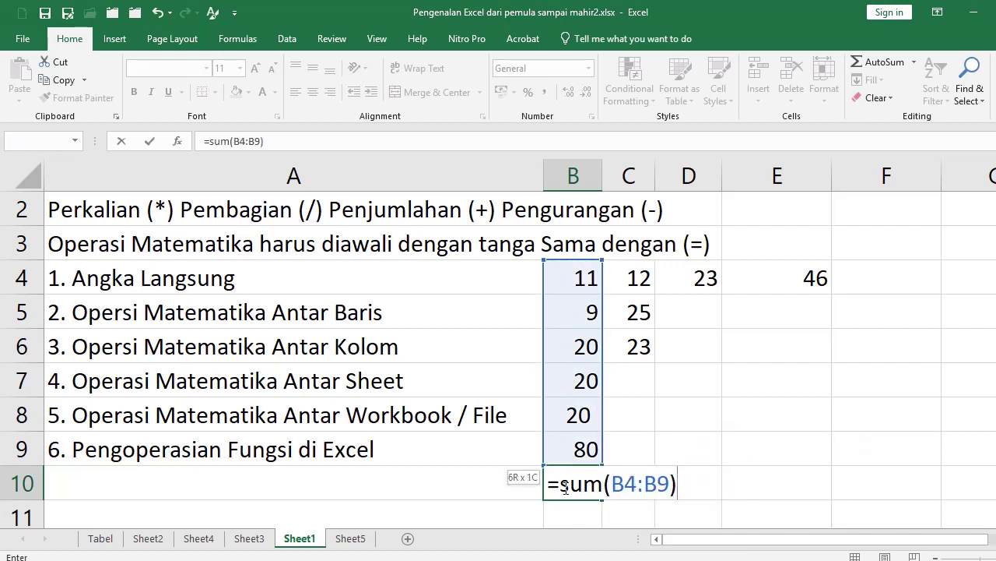
type("+")
left_click(351, 538)
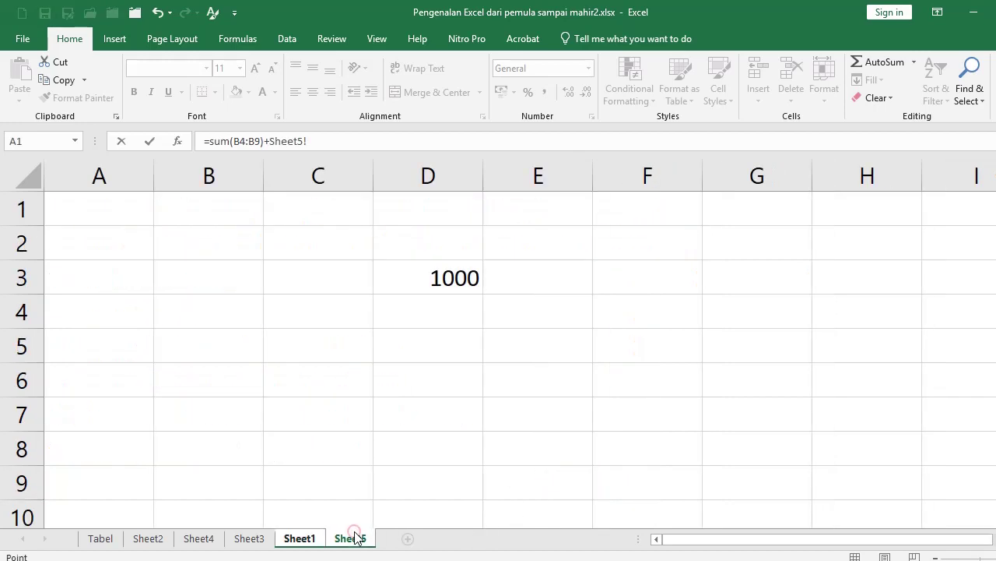
left_click(440, 284)
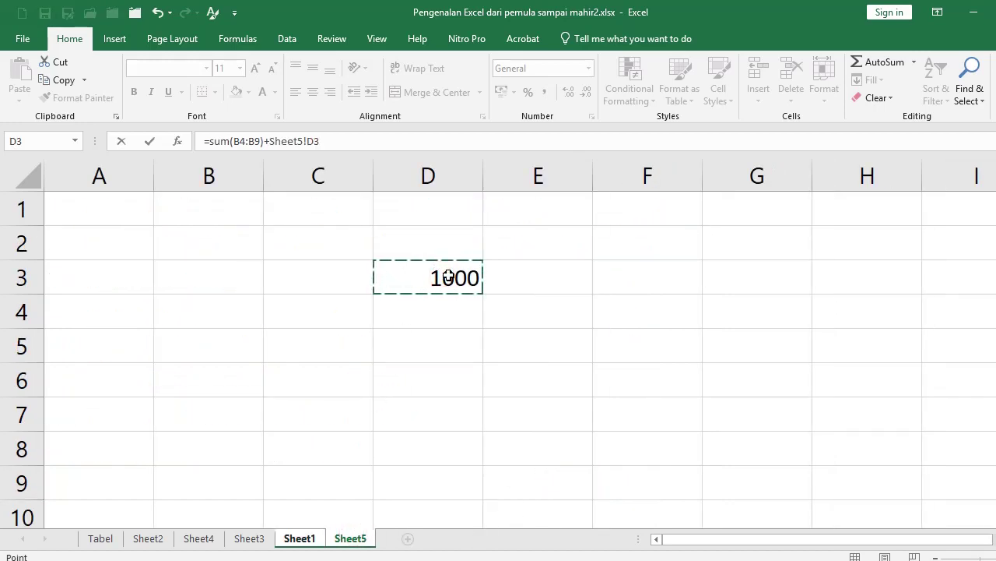
key("Return")
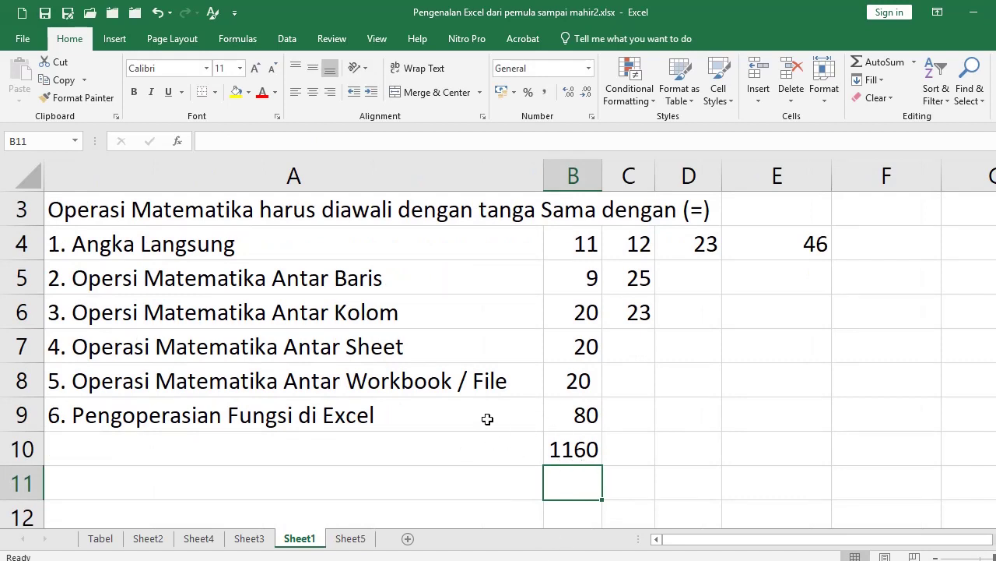
scroll(503, 410, "up", 1)
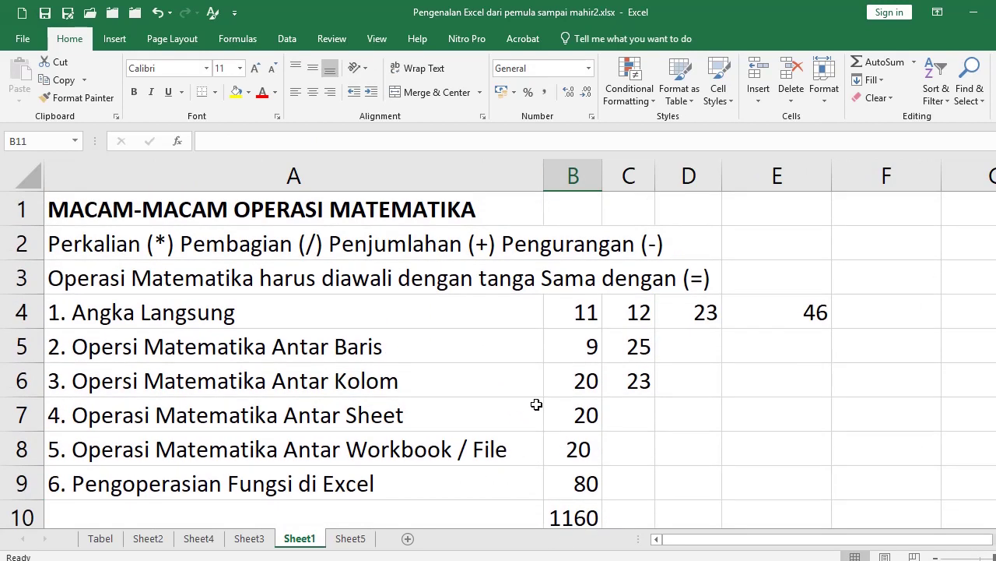
scroll(528, 439, "down", 1)
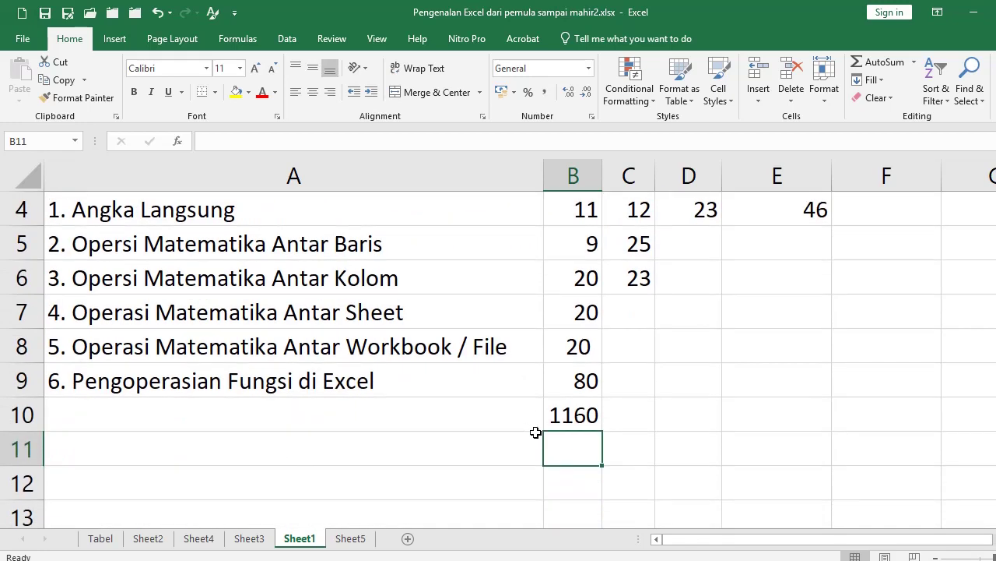
scroll(574, 436, "up", 1)
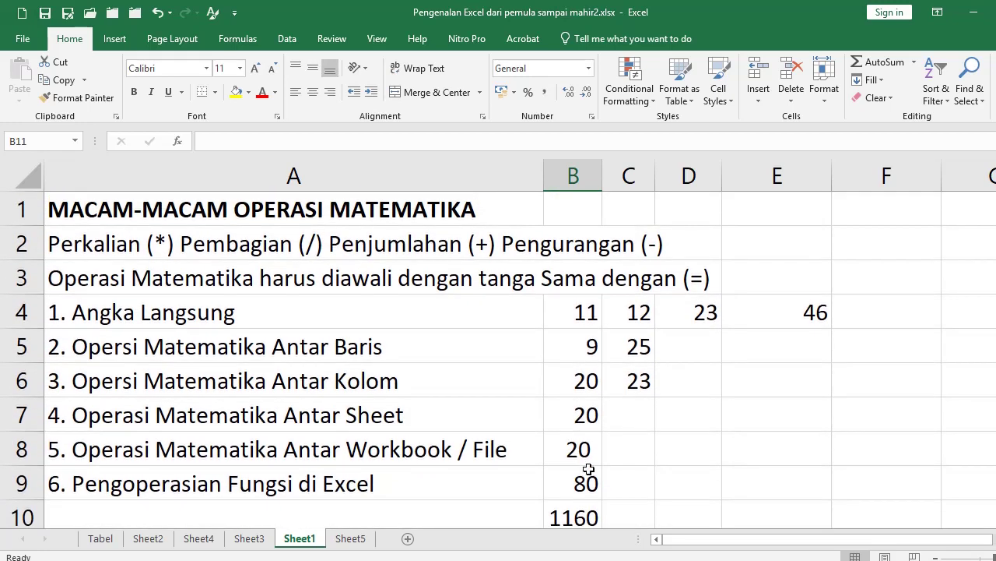
scroll(587, 436, "down", 1)
left_click(581, 423)
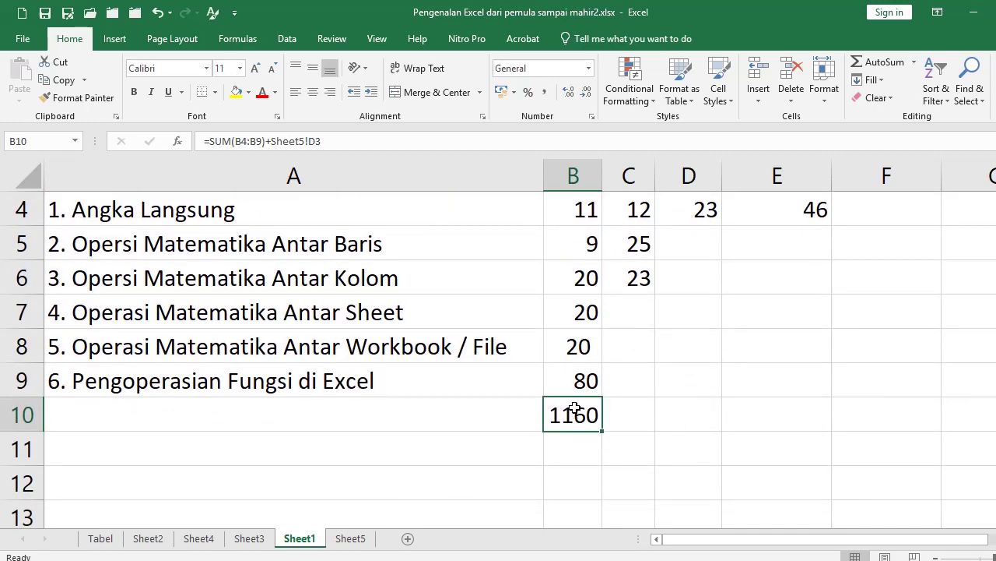
key("Delete")
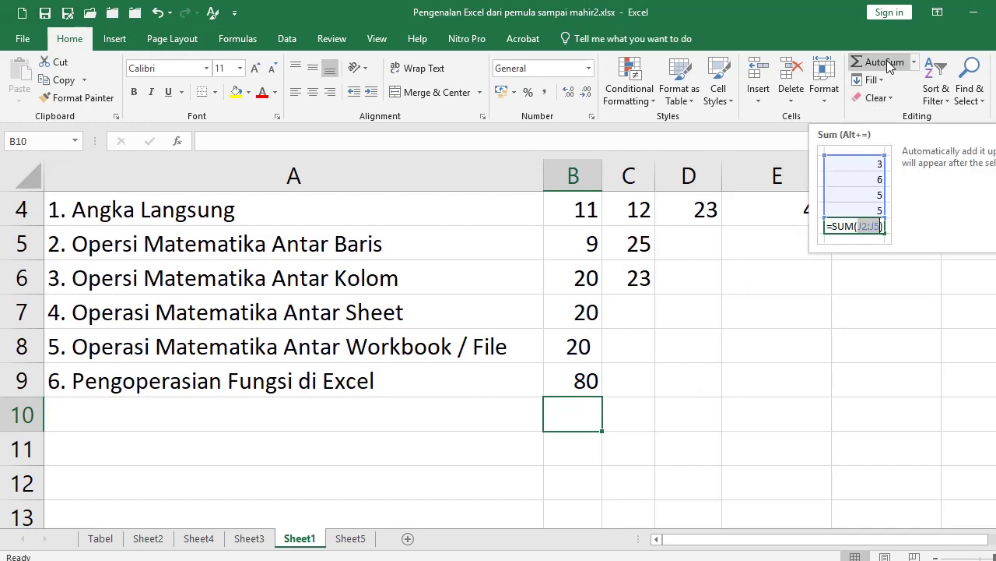
Step: Check the B7 and B8 values and replace B9's formula with the value 80
scroll(818, 242, "up", 1)
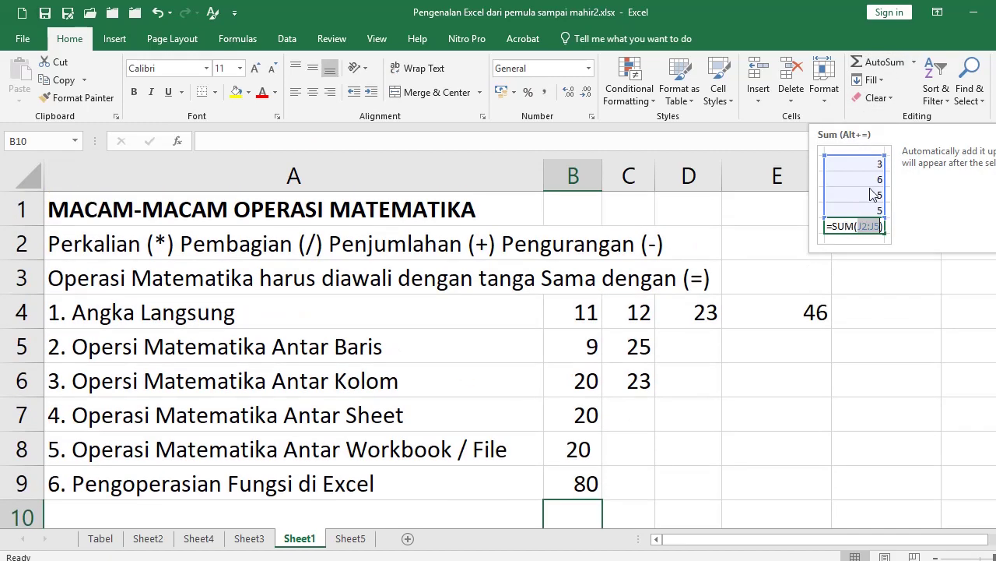
left_click(878, 62)
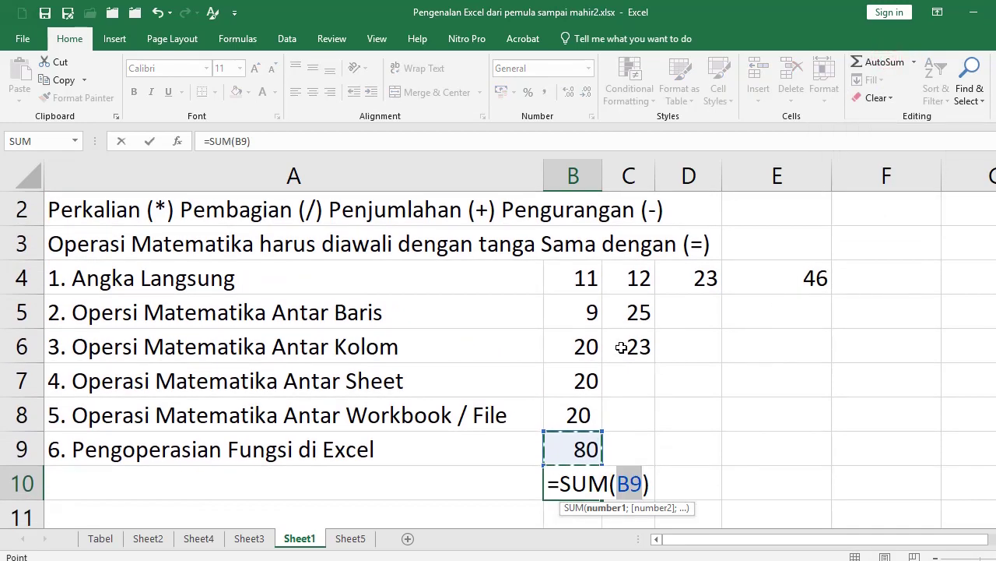
left_click_drag(585, 278, 588, 448)
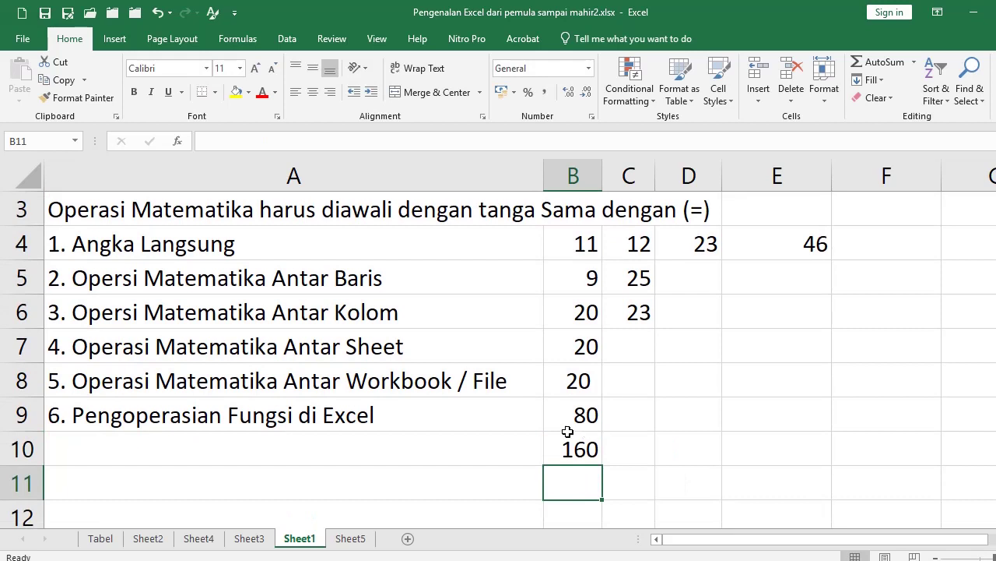
left_click(583, 383)
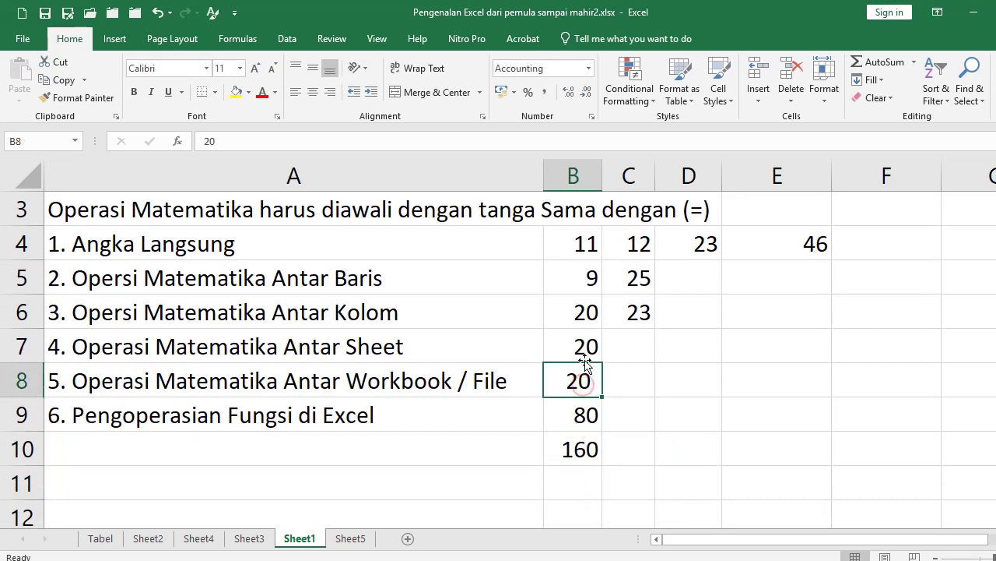
left_click(585, 347)
left_click(586, 415)
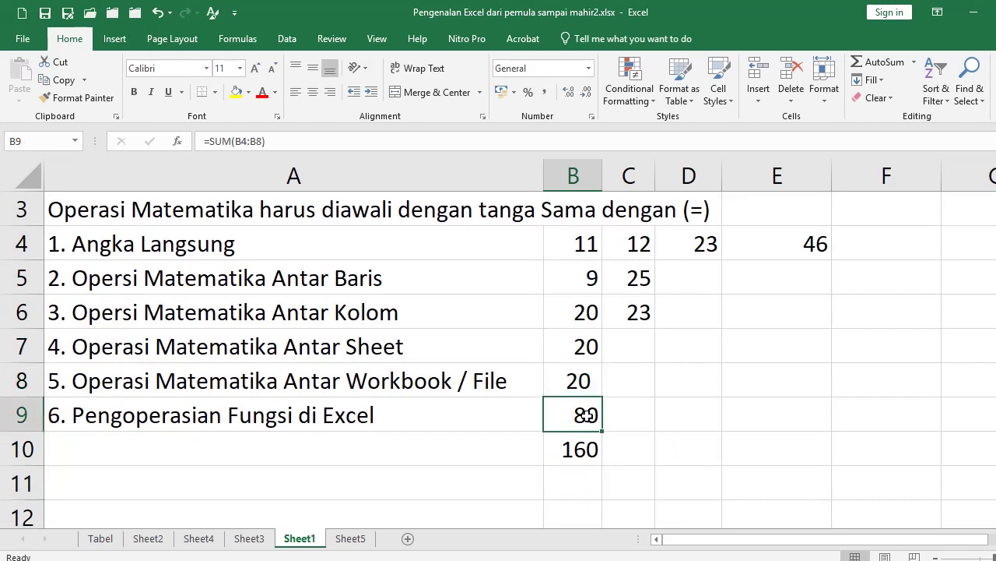
type("8")
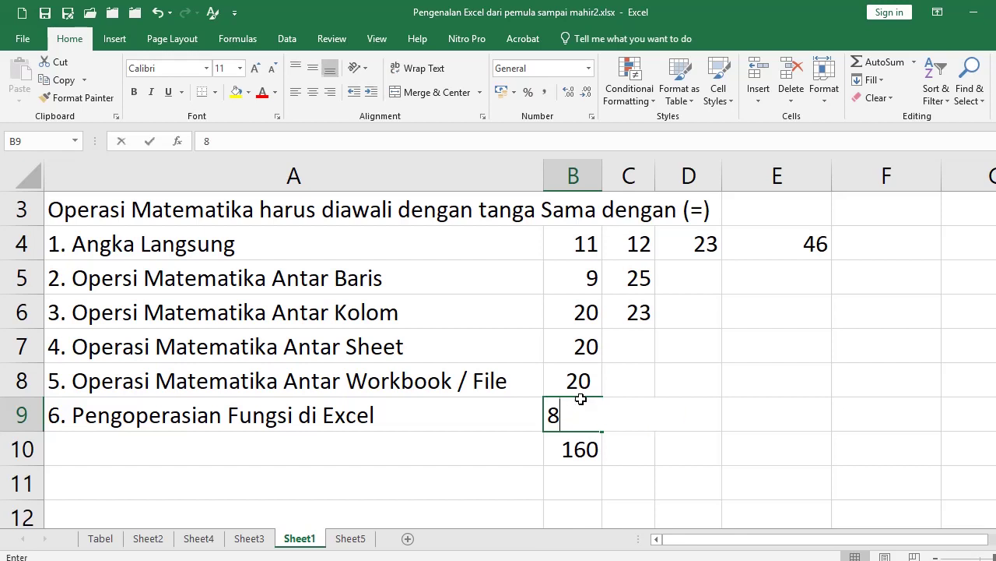
type("0")
key("Return")
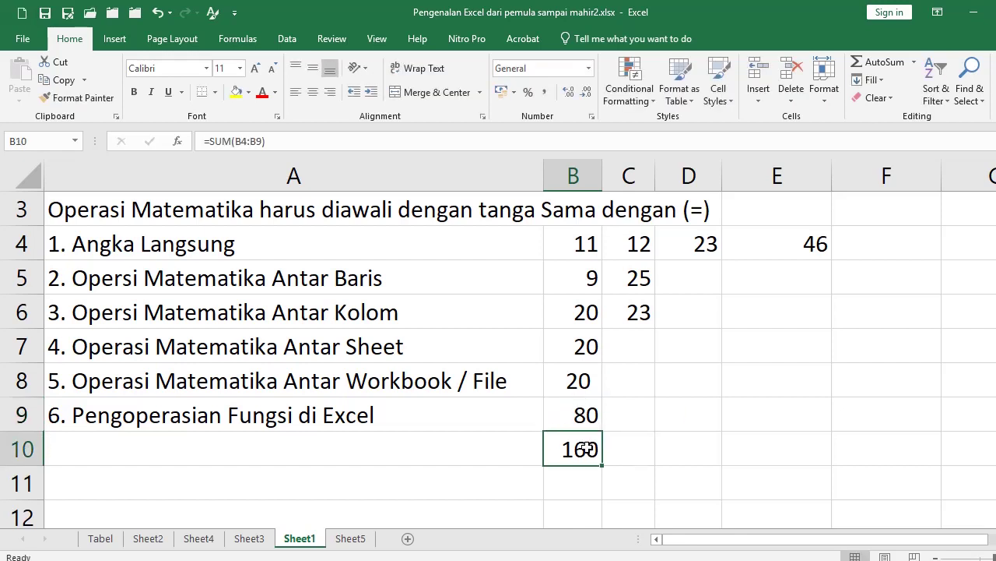
Step: Clear B10 and re-insert an AutoSum of B4:B9 there, totalling 160
key("Delete")
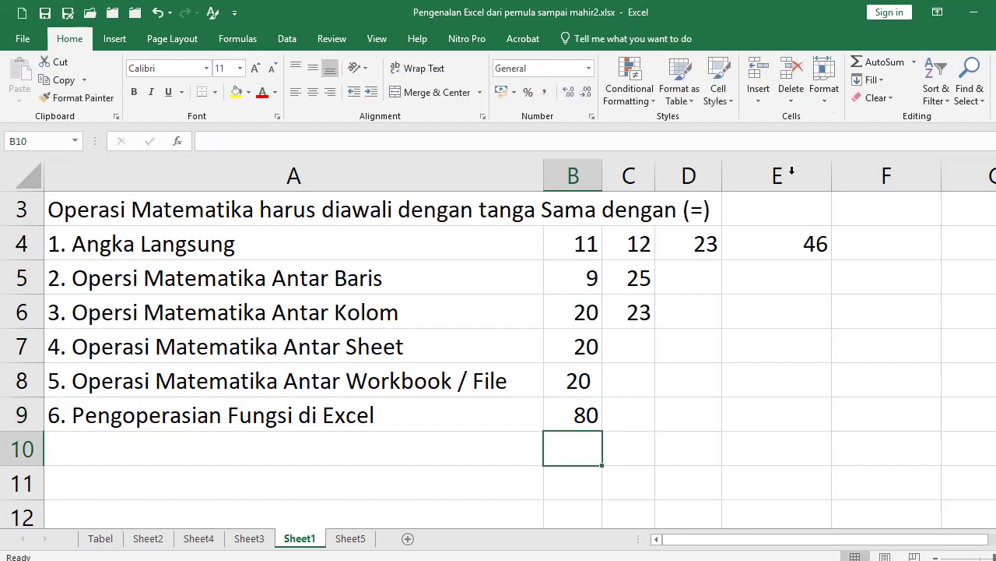
left_click(866, 62)
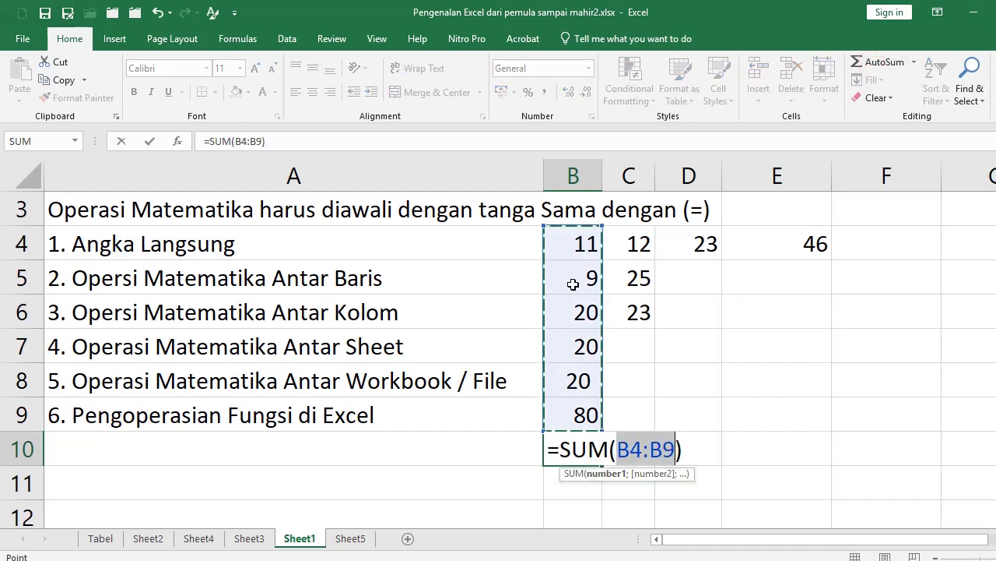
key("Return")
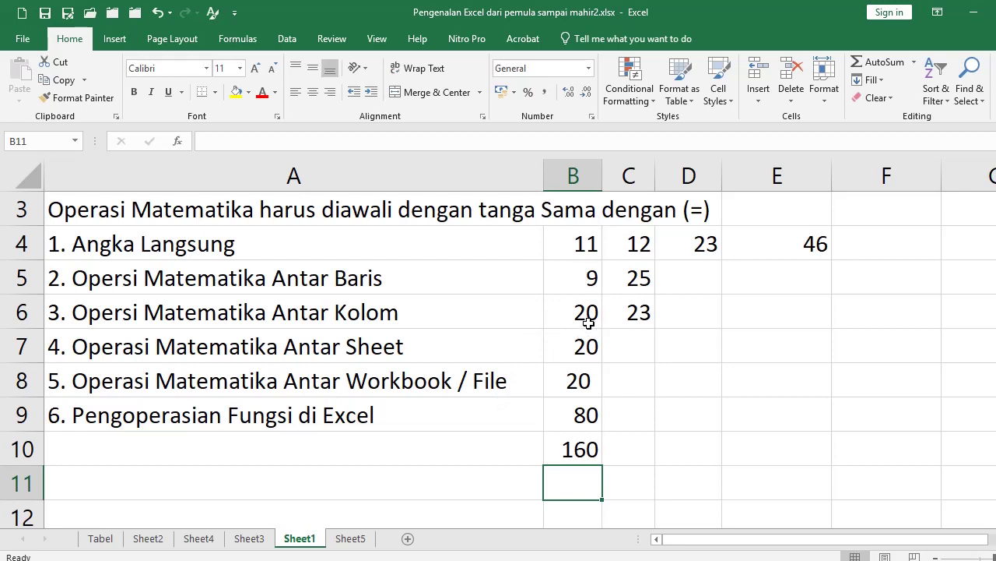
Step: Enter 40 in E4 and narrow column E
left_click(813, 250)
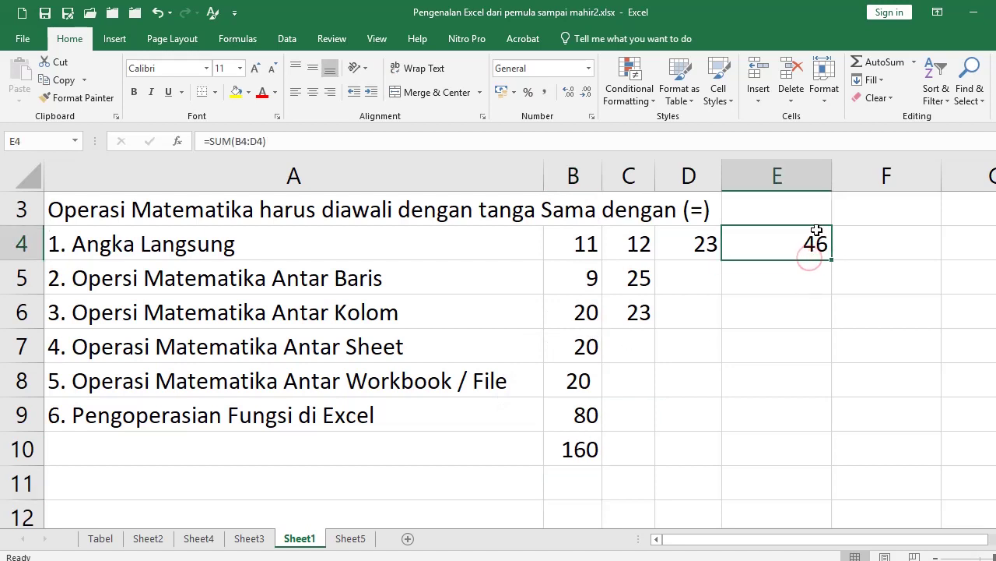
type("40")
key("Return")
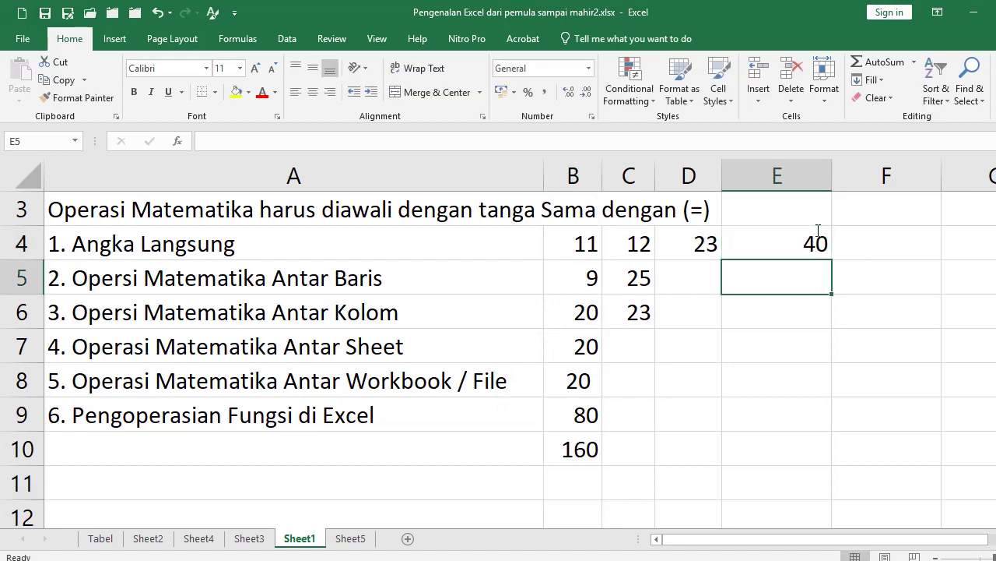
left_click_drag(832, 175, 771, 183)
Step: AutoSum B4:E4 into F4 to get 86, then narrow column F
left_click(827, 237)
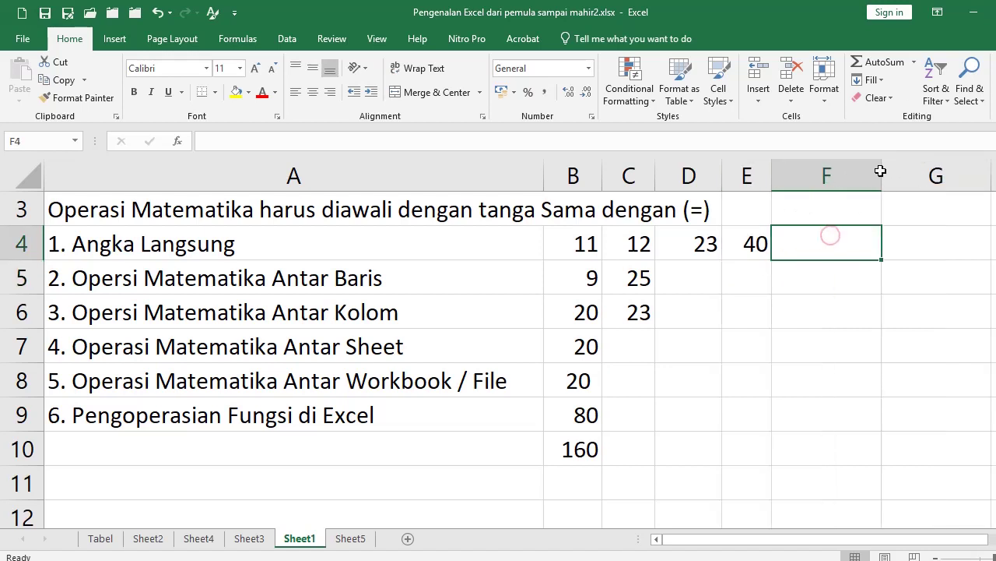
left_click(879, 64)
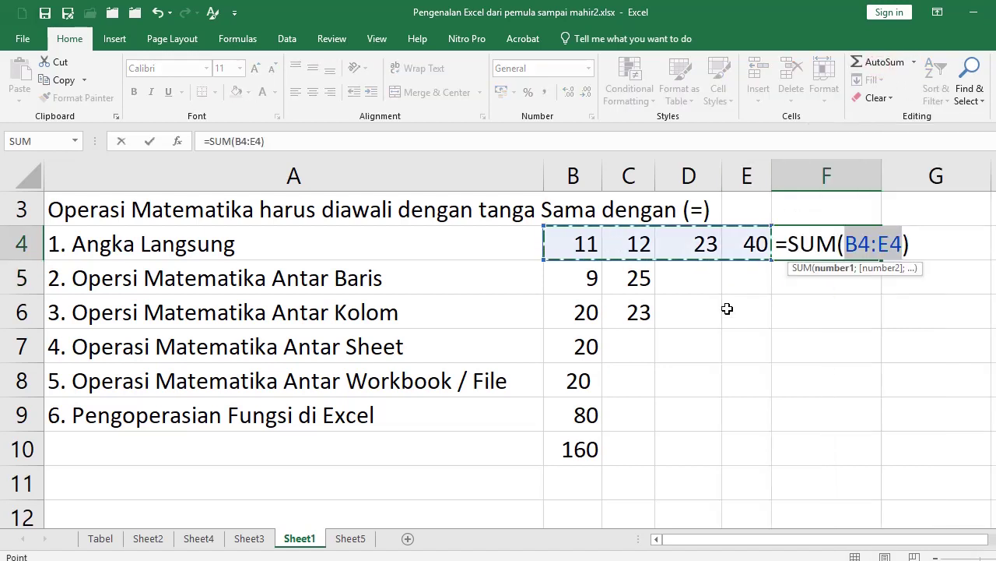
key("Return")
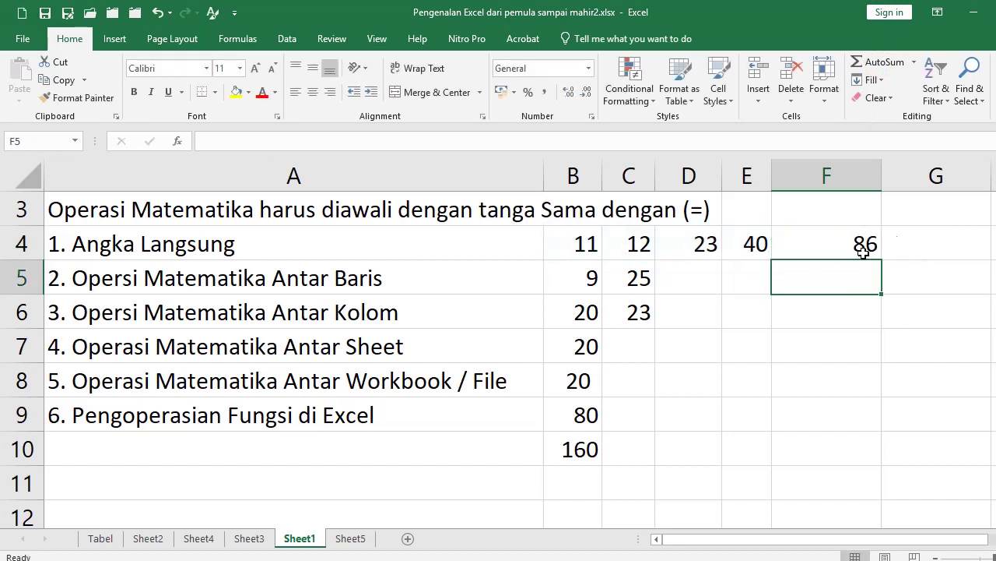
left_click_drag(876, 176, 827, 177)
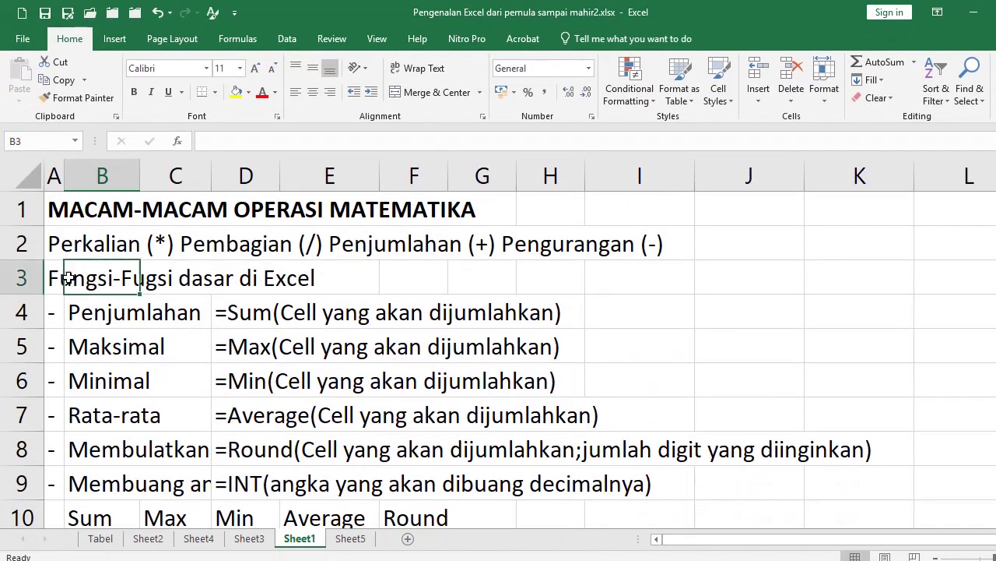
Step: Make the 'Fungsi-Fugsi dasar di Excel' heading in A3 red and bold
left_click(51, 278)
left_click(261, 94)
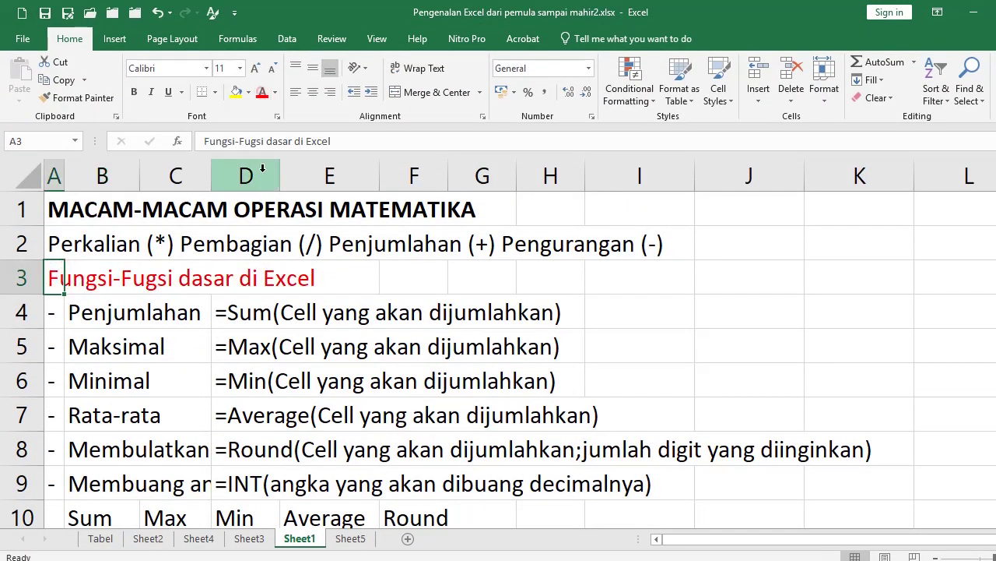
left_click(436, 274)
left_click(49, 278)
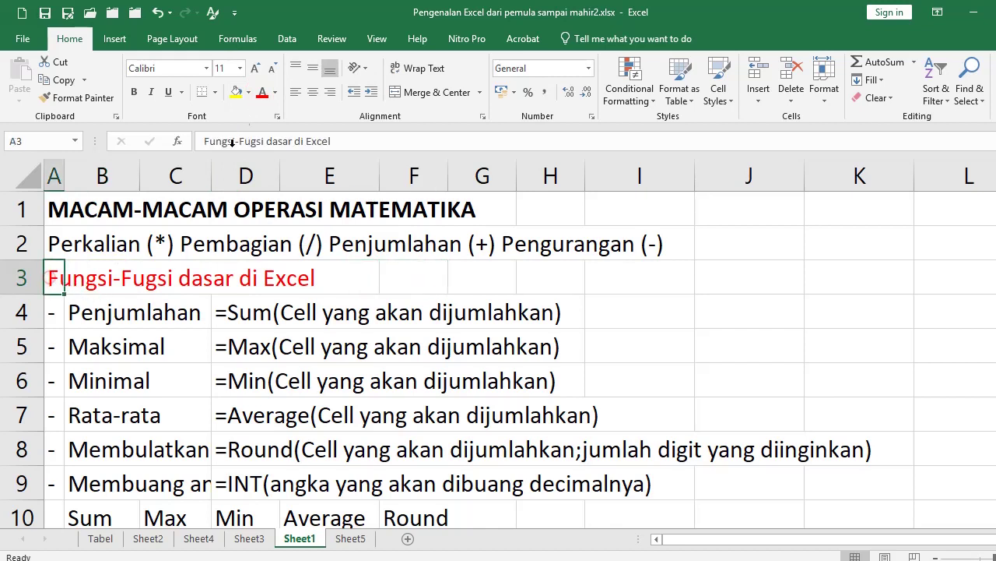
left_click(134, 92)
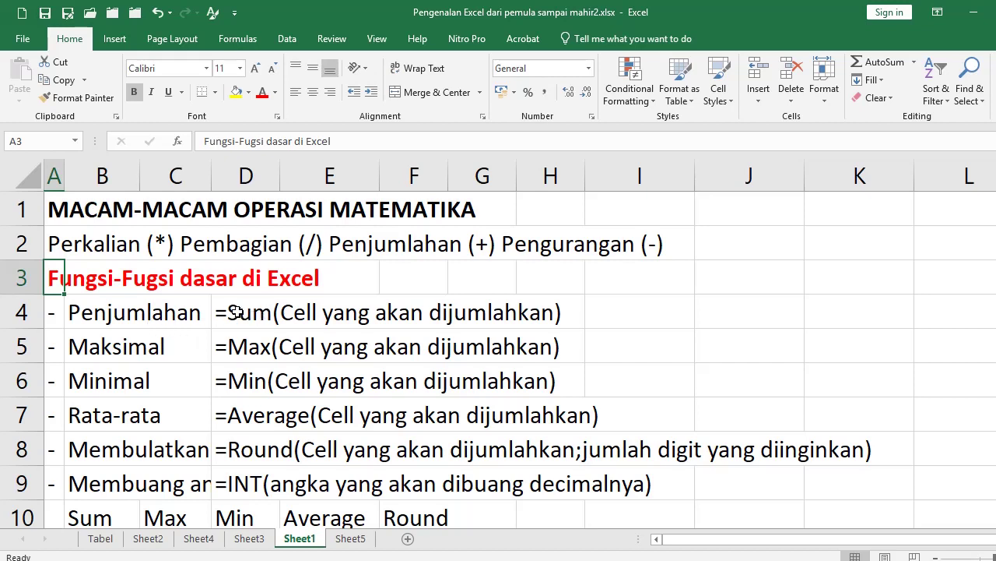
left_click(236, 311)
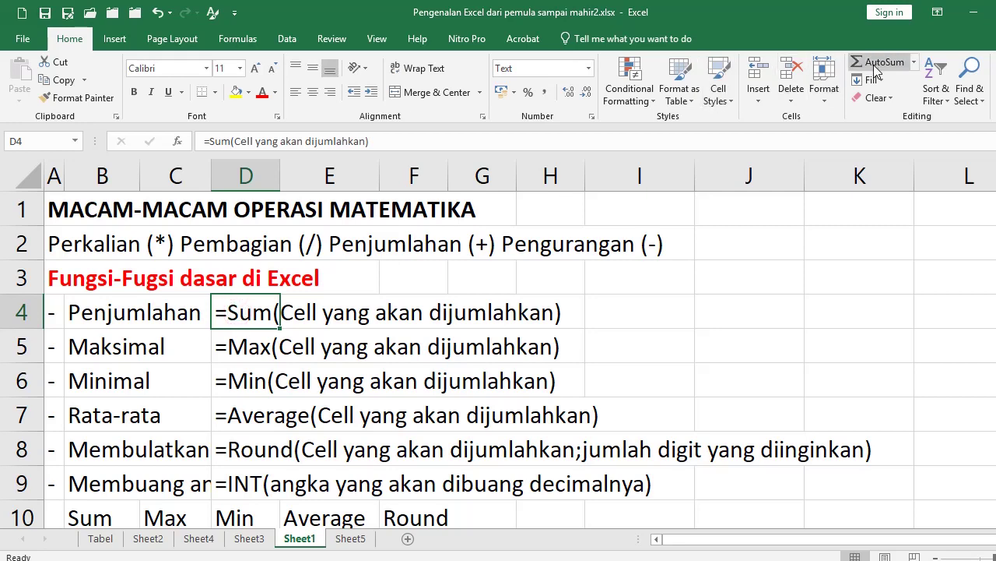
Step: Enter =SUM(B11:B14) in B15 under the Sum column, giving 67
scroll(374, 327, "down", 3)
left_click(112, 379)
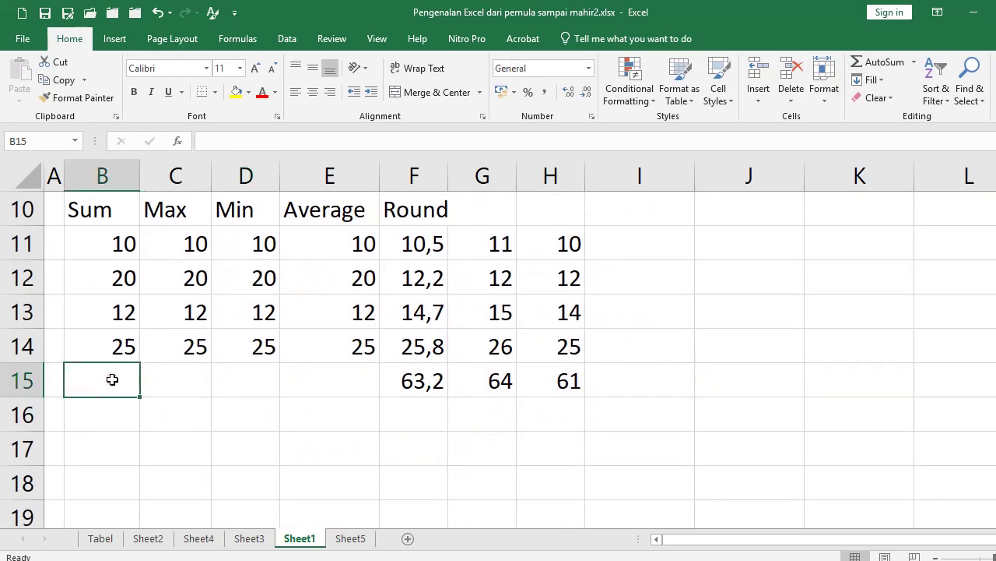
type("=u")
key("BackSpace")
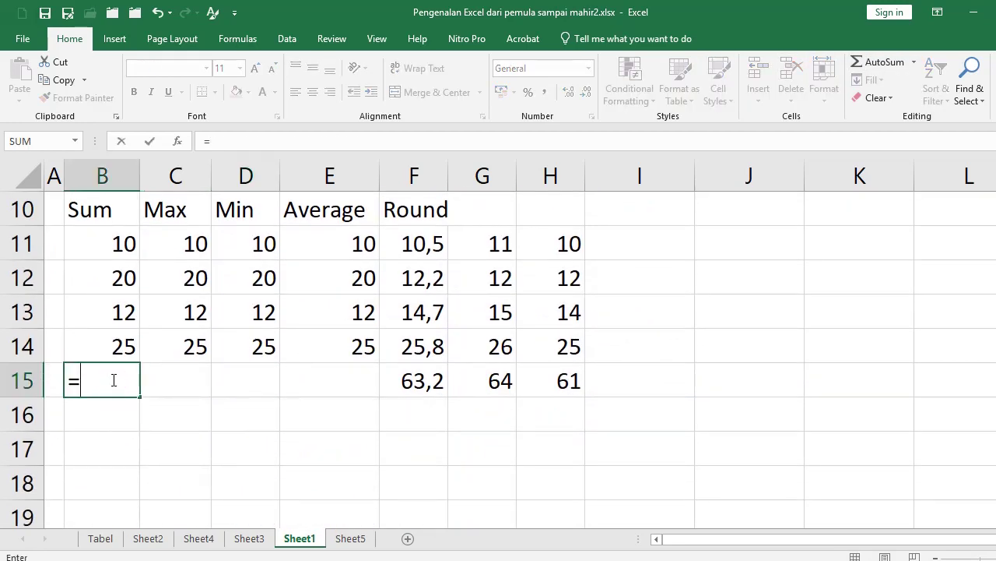
type("sum(")
key("Up")
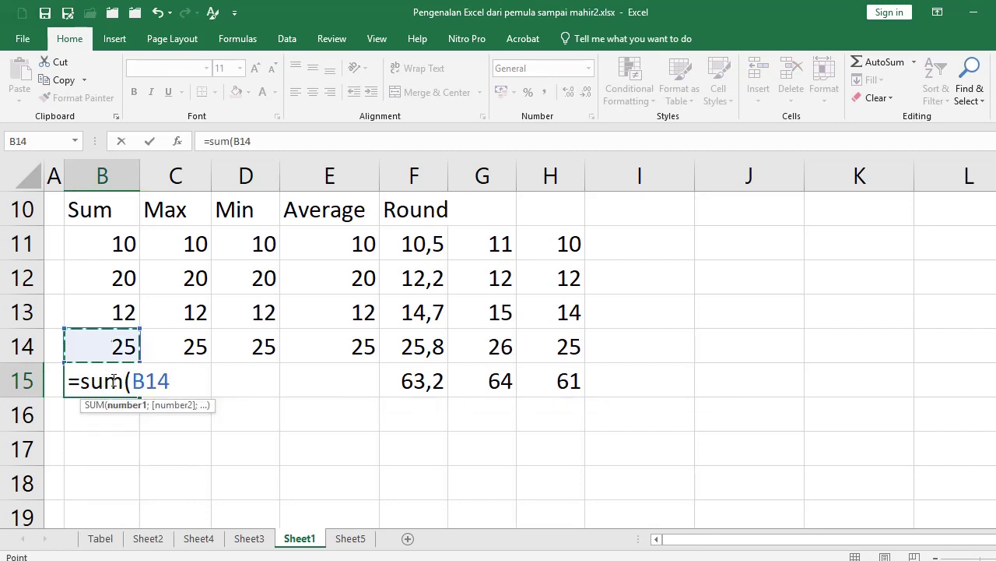
key("shift+Up")
key("shift+Up")
key("shift+Up")
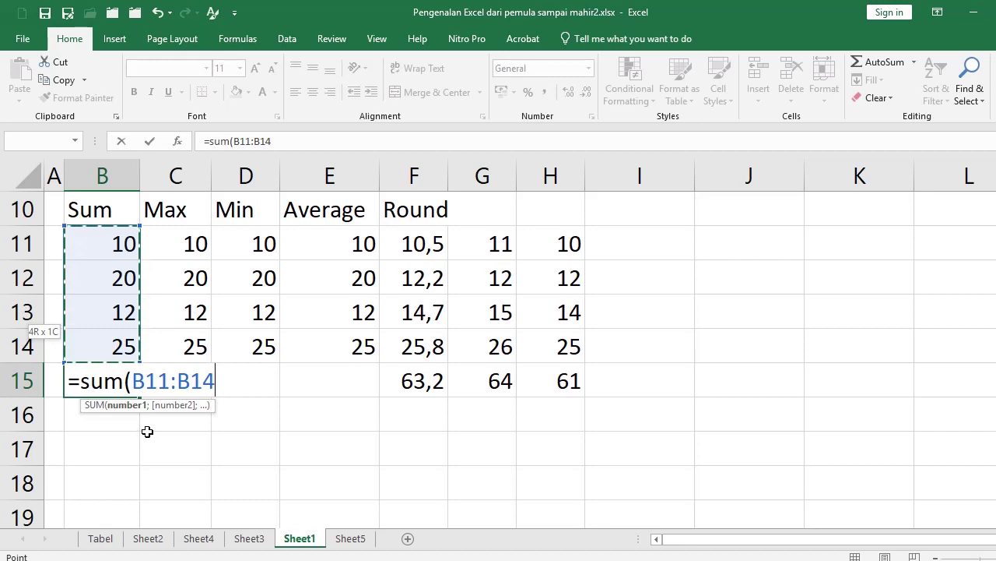
type(")")
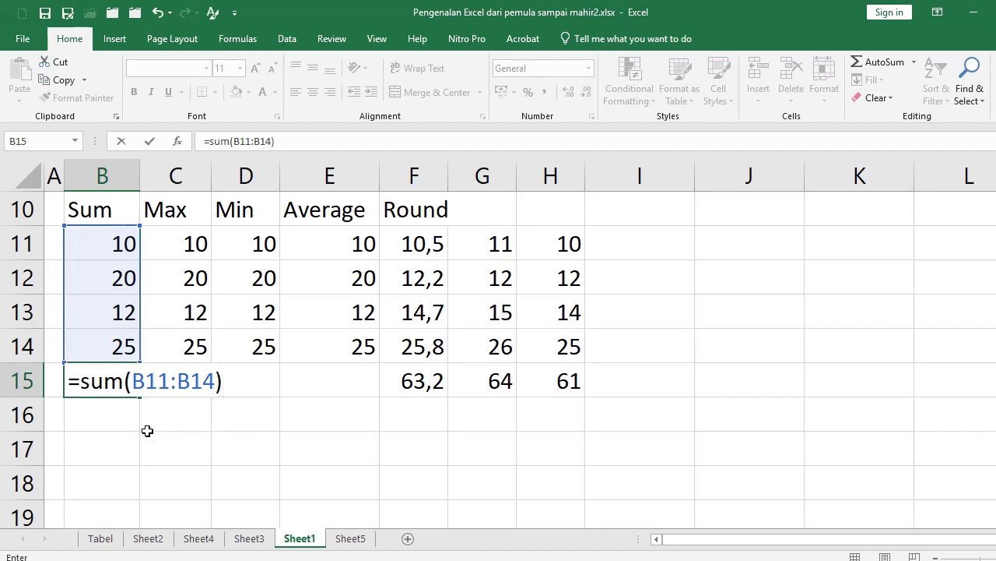
key("Return")
Step: Reopen the B15 SUM formula to verify it and look over the table
double_click(125, 381)
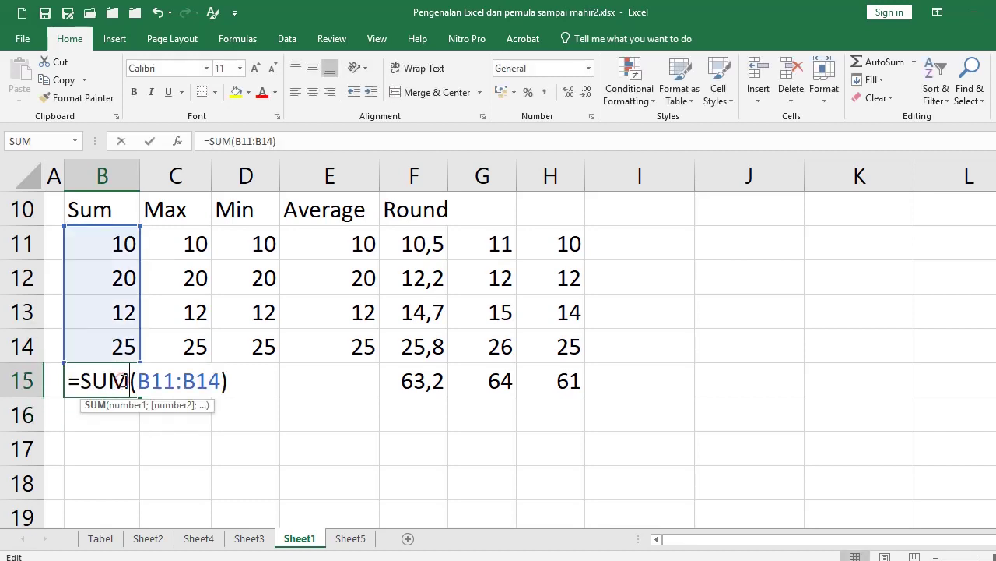
key("Return")
scroll(194, 419, "up", 2)
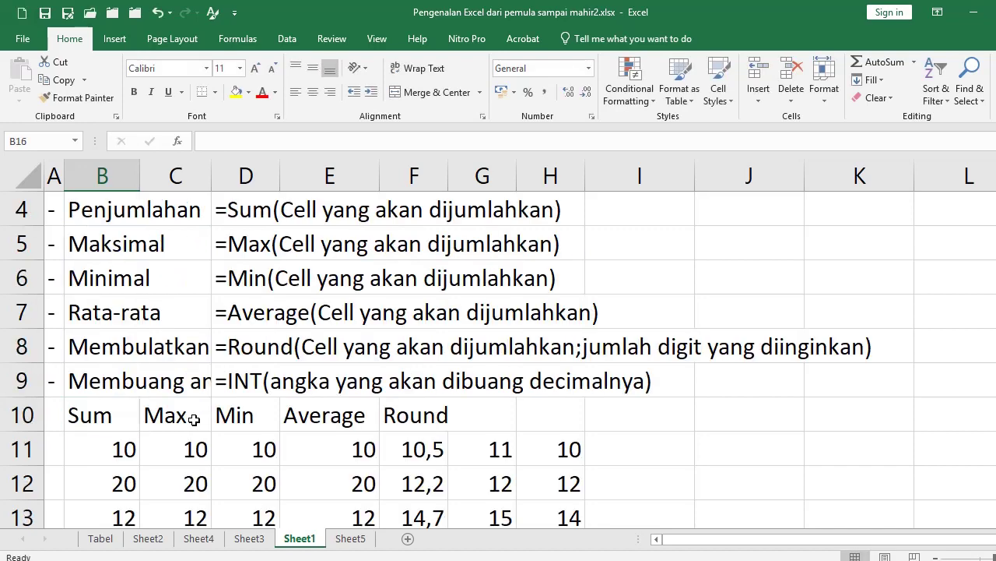
scroll(194, 419, "up", 1)
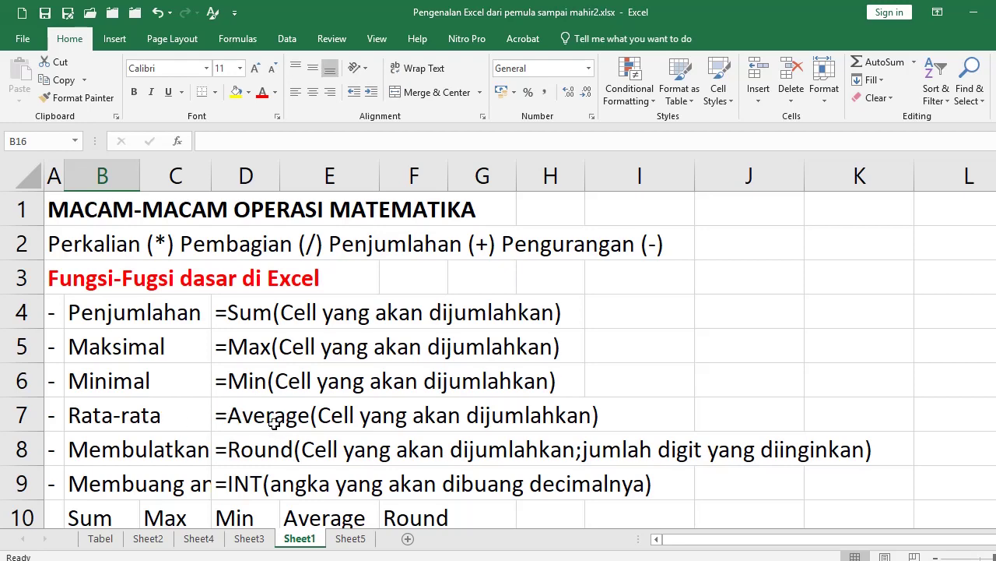
scroll(273, 423, "down", 2)
Step: Enter =MAX(C11:C14) in C15, showing 25
scroll(272, 423, "down", 1)
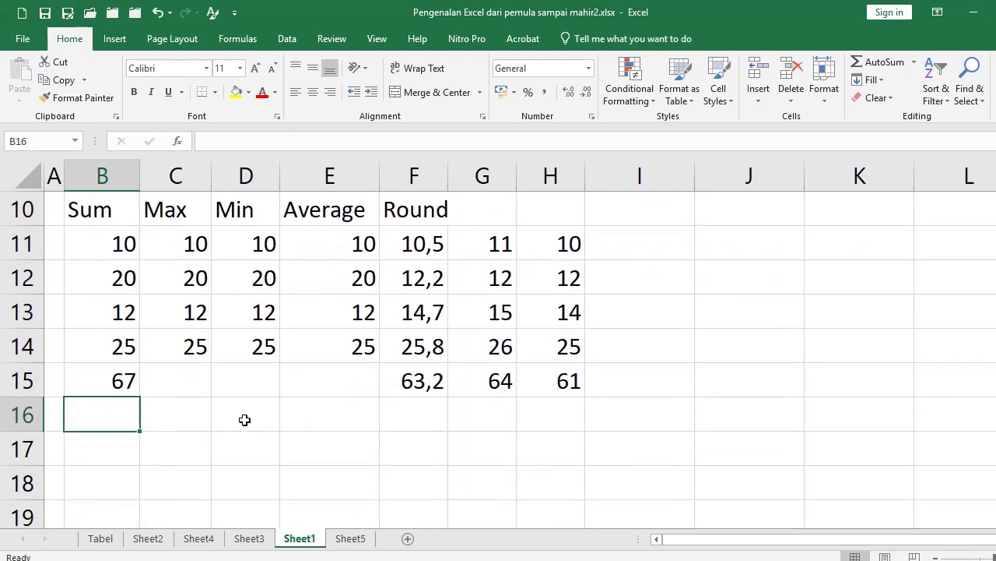
left_click(194, 388)
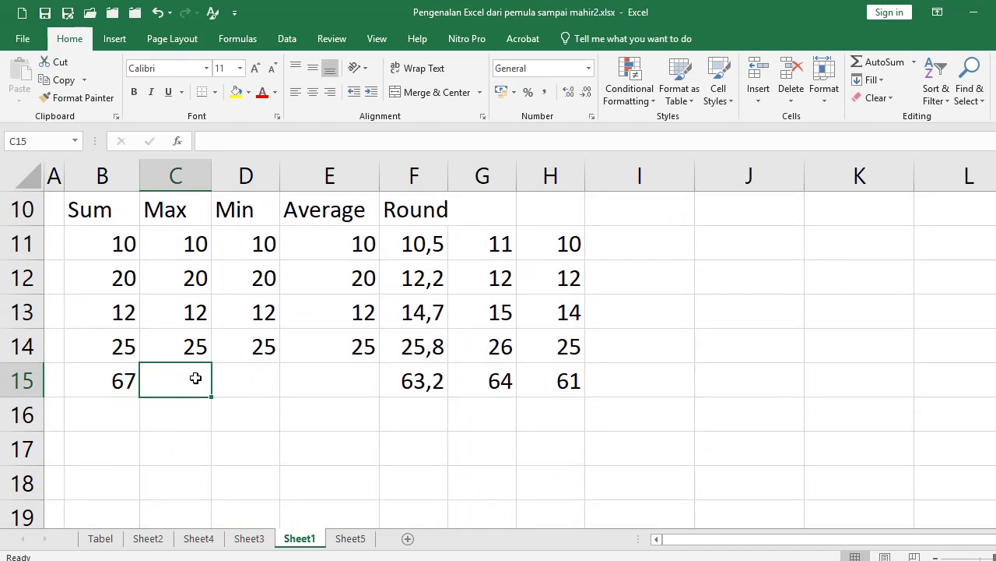
type("=Ma")
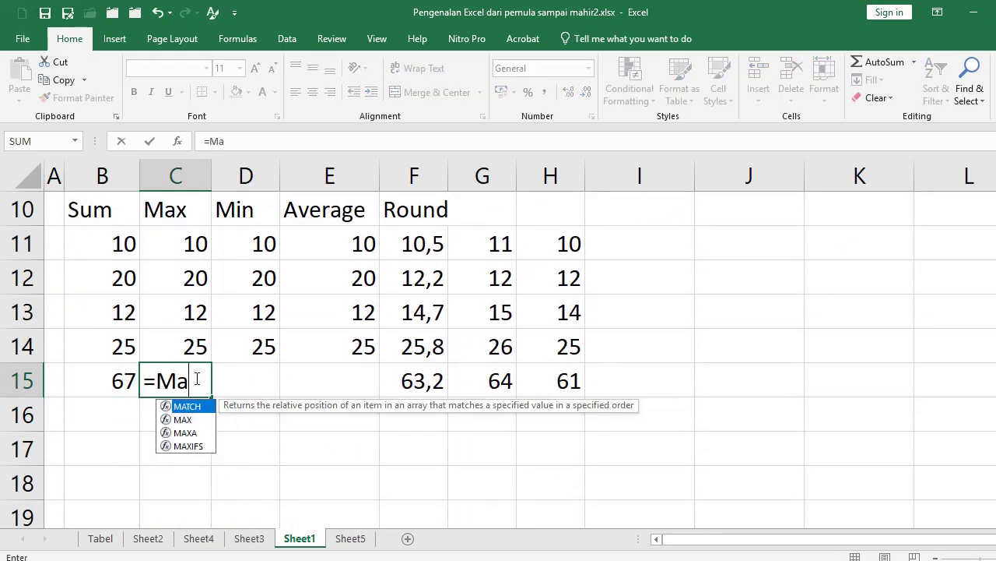
type("x(")
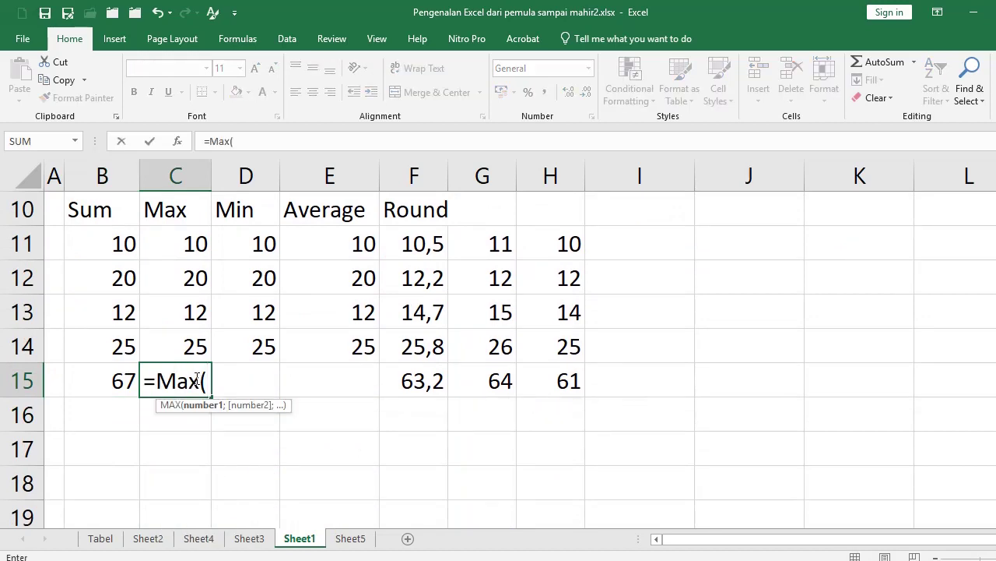
key("Up")
key("shift+Up")
key("shift+Up")
key("shift+Up")
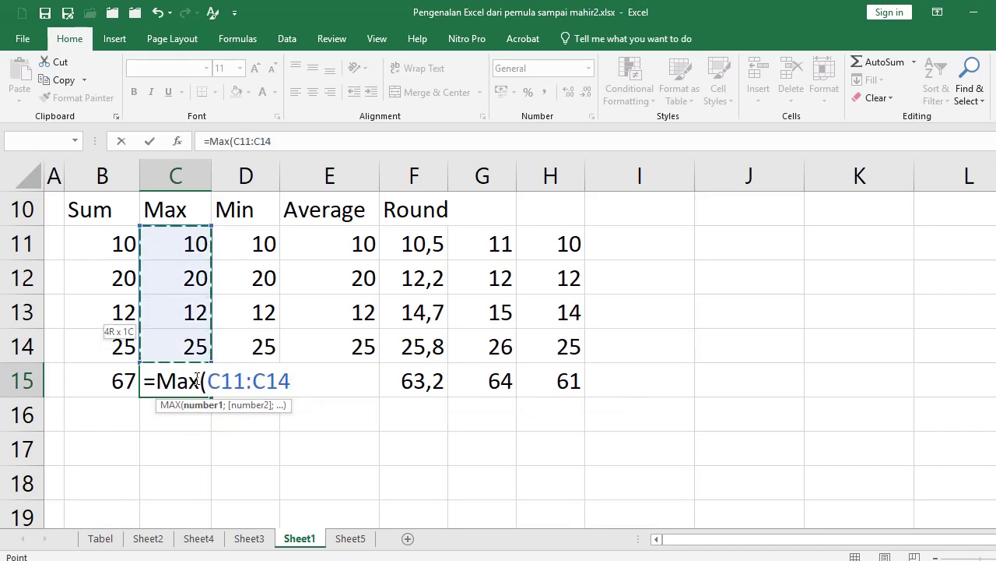
type(")")
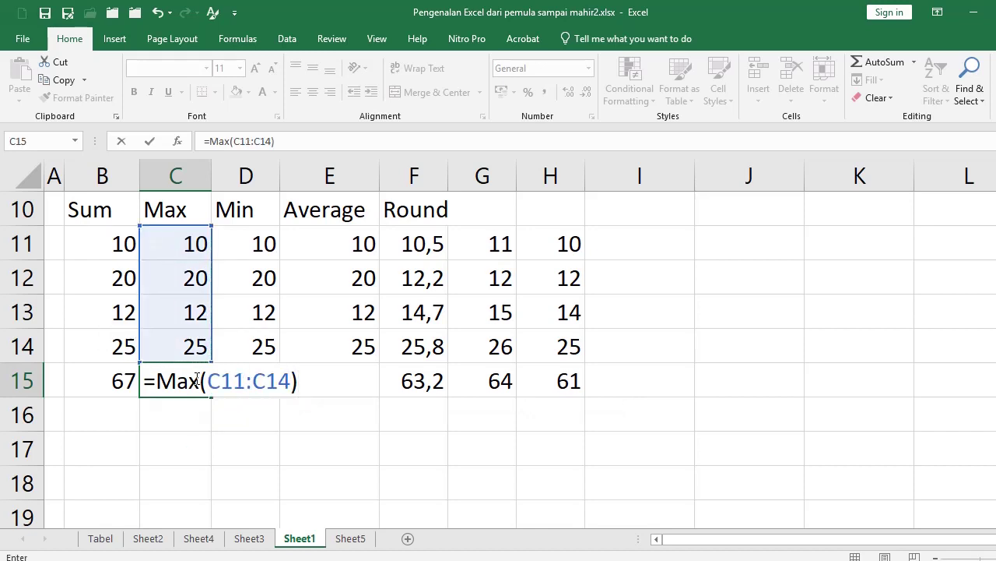
key("Return")
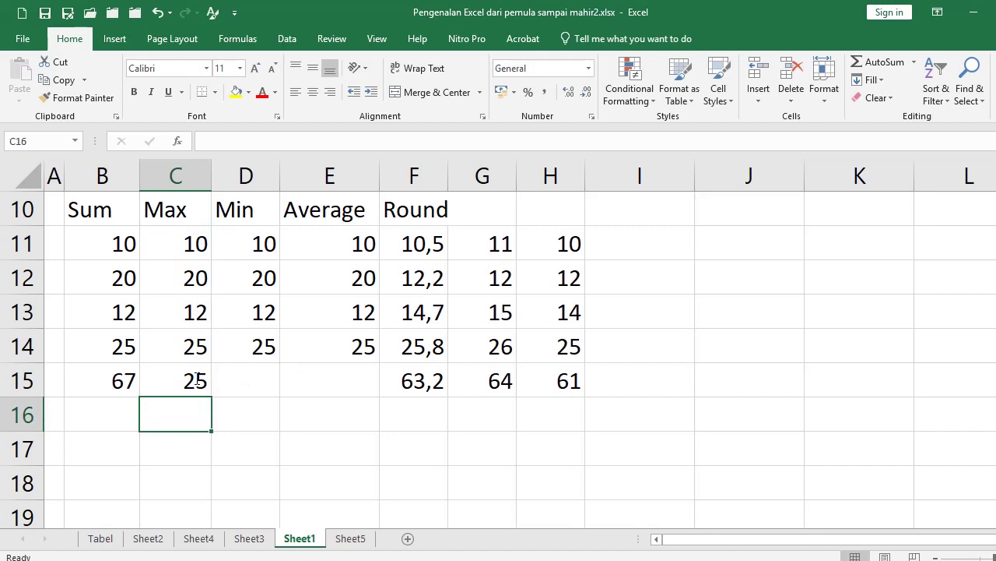
Step: Review the C15 formula and highlight the Max column and row 12
left_click(178, 378)
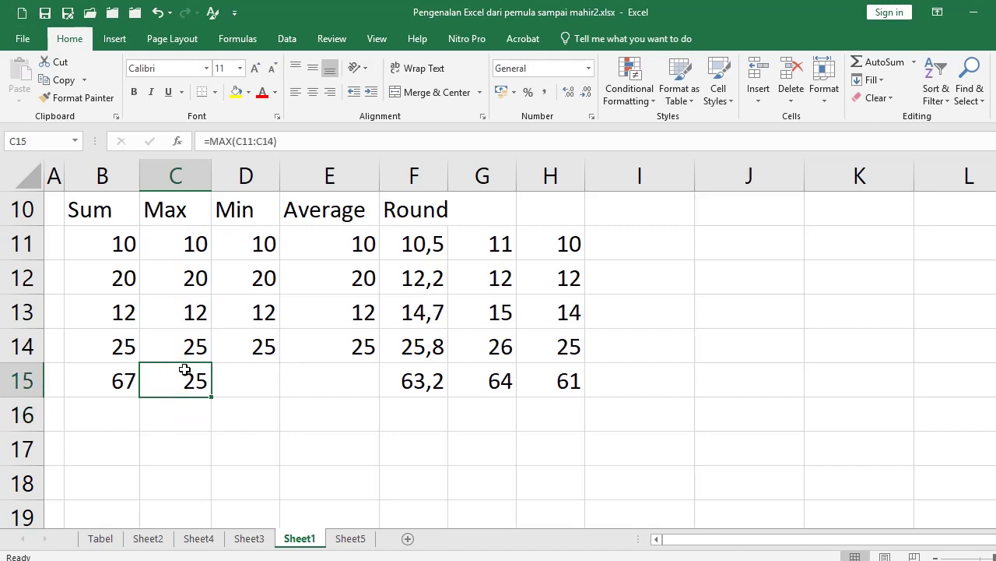
left_click(177, 181)
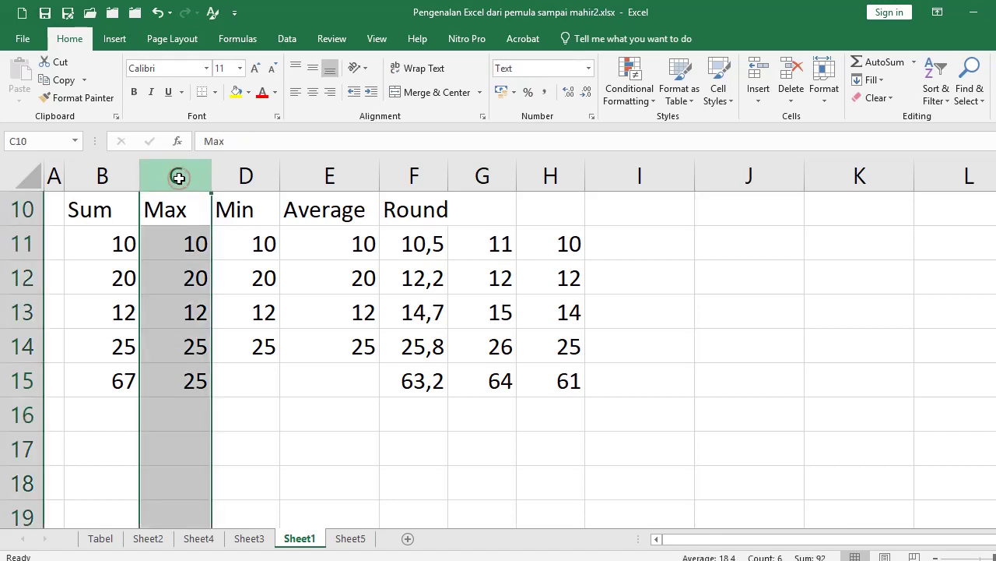
left_click(183, 176)
left_click(28, 279)
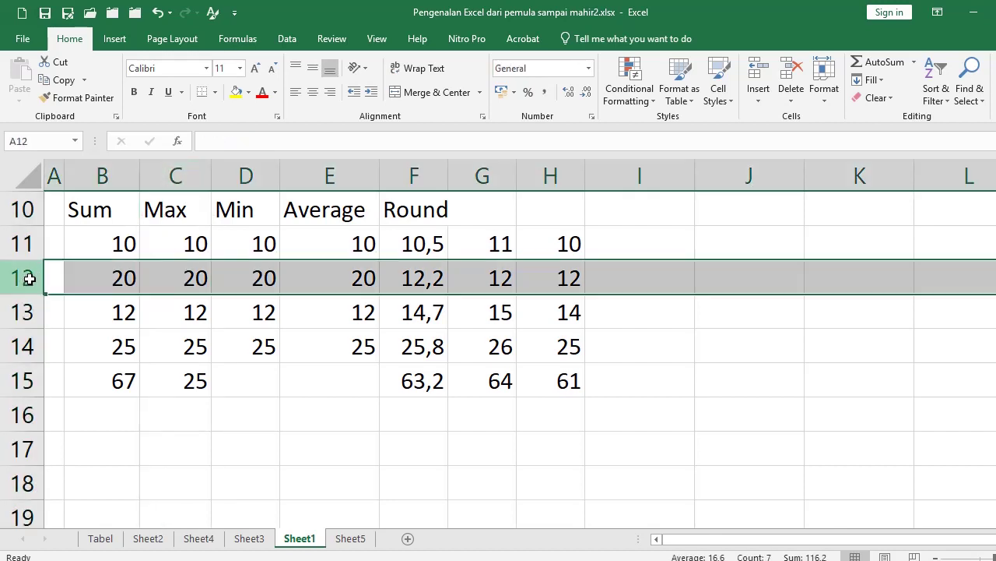
left_click(244, 381)
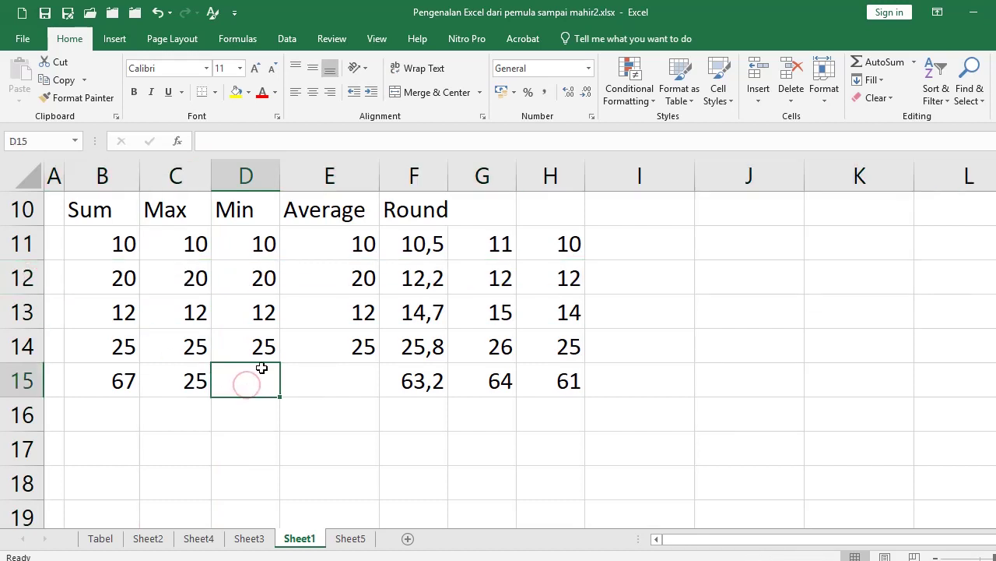
Step: Enter =MIN(D11:D14) in D15
type("=")
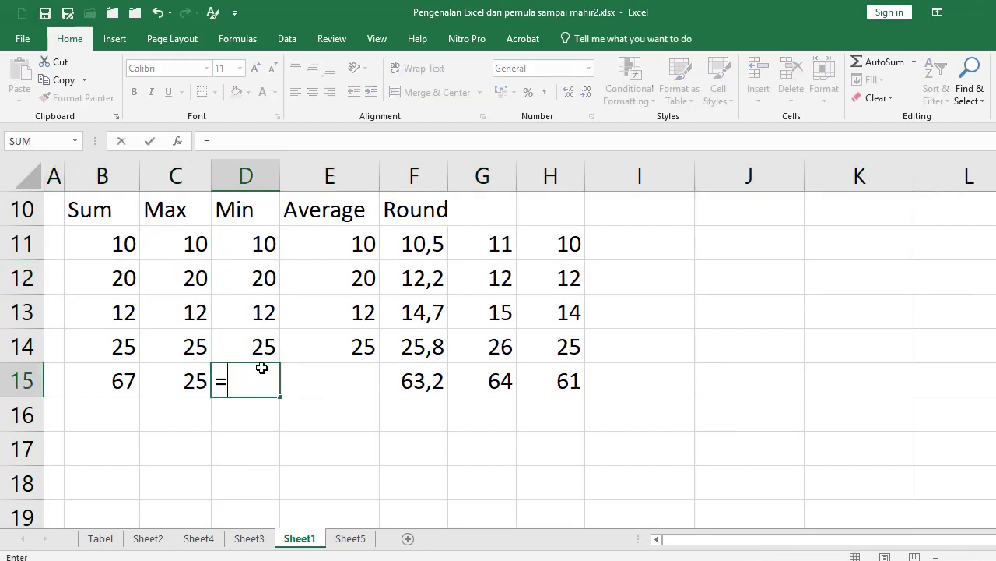
type("min(")
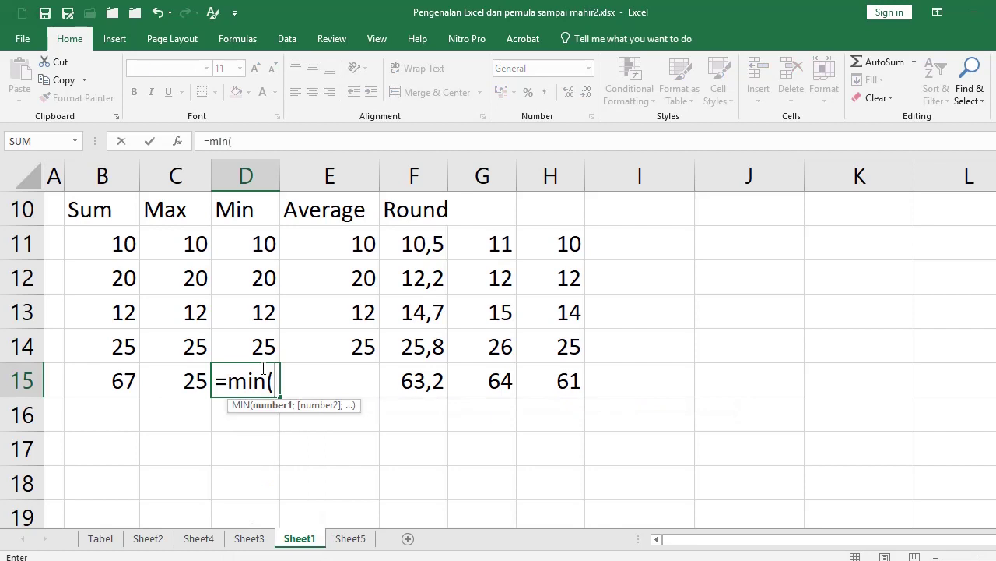
key("Up")
key("shift+Up")
key("shift+Up")
key("shift+Up")
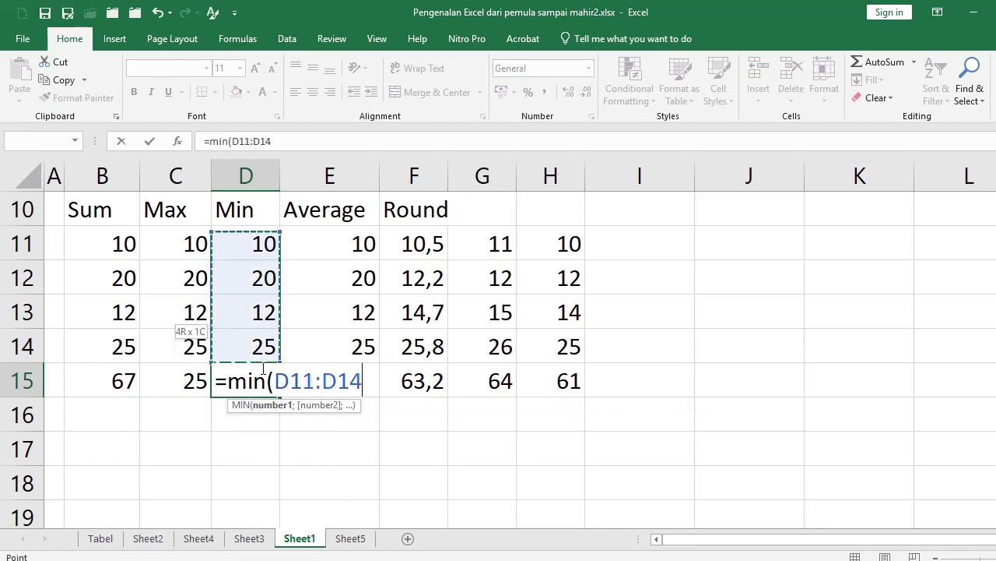
key("Return")
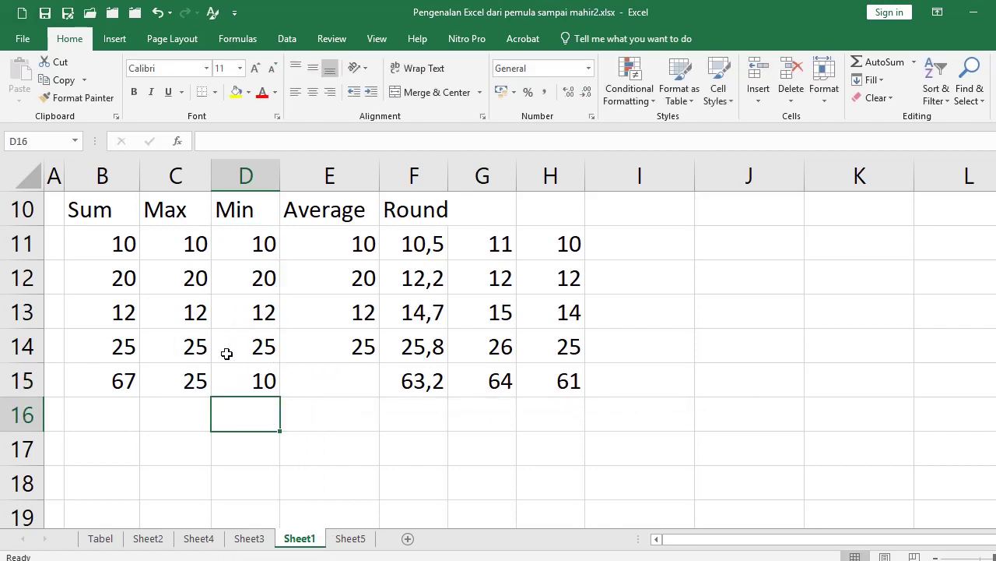
Step: Change D13 to 5 so the D15 minimum becomes 5
left_click(261, 254)
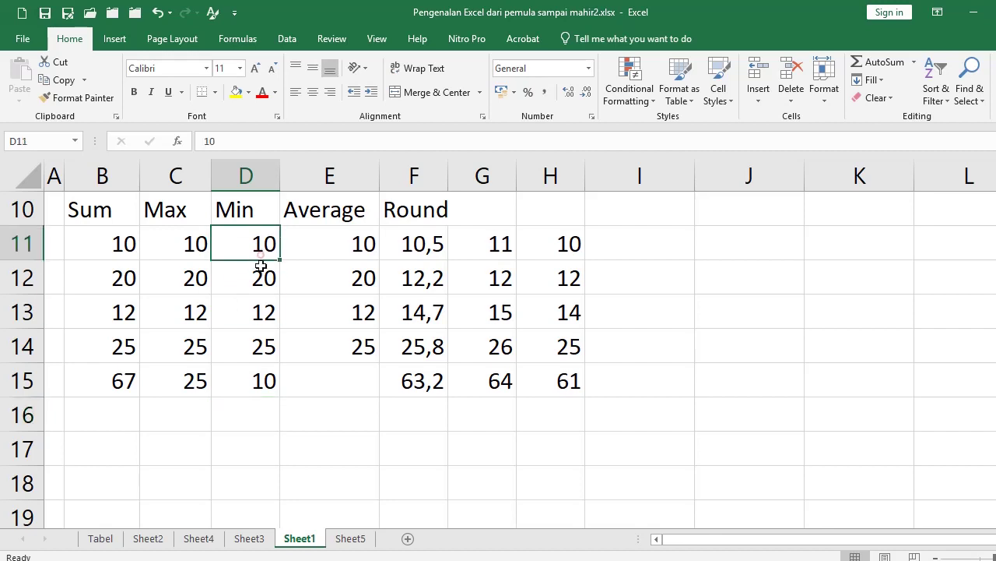
left_click(256, 312)
type("5")
key("Return")
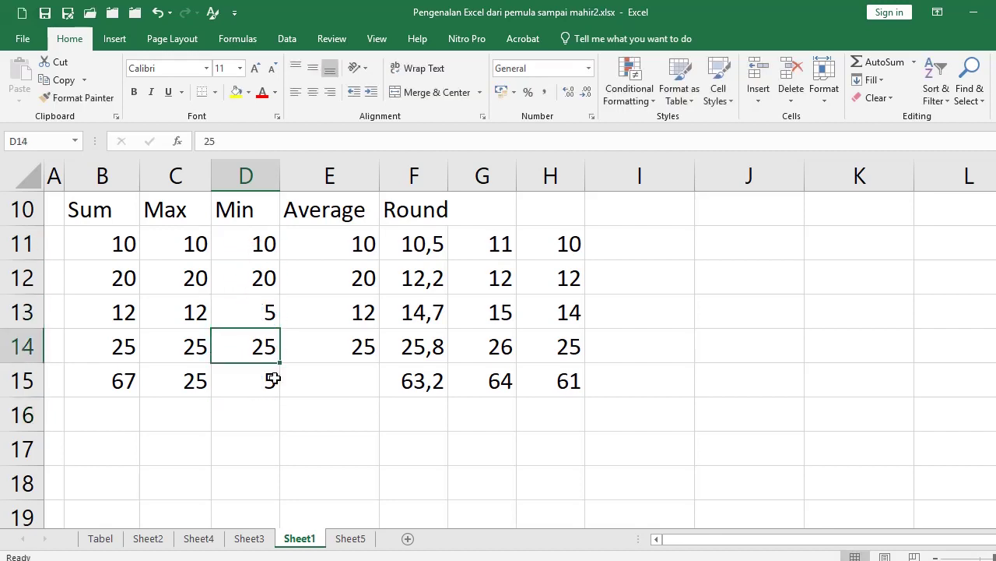
left_click(260, 381)
left_click(355, 379)
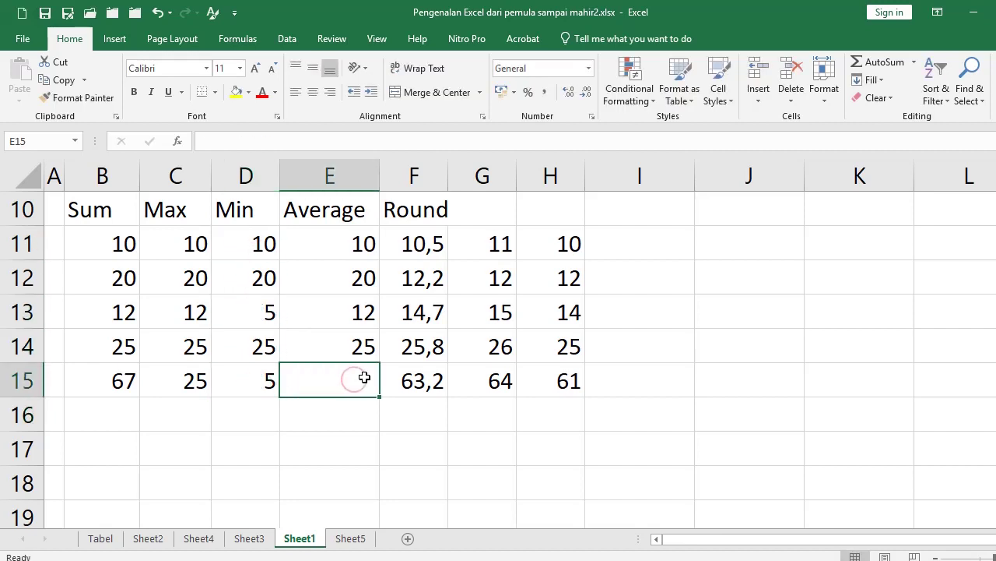
Step: Enter =AVERAGE(E11:E14) in E15, giving 16,75
type("=")
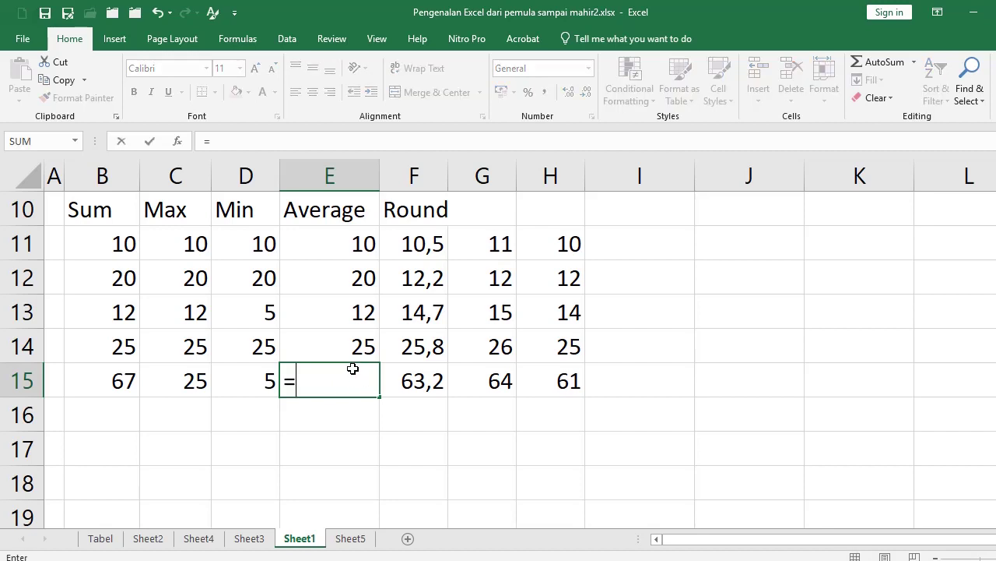
type("average")
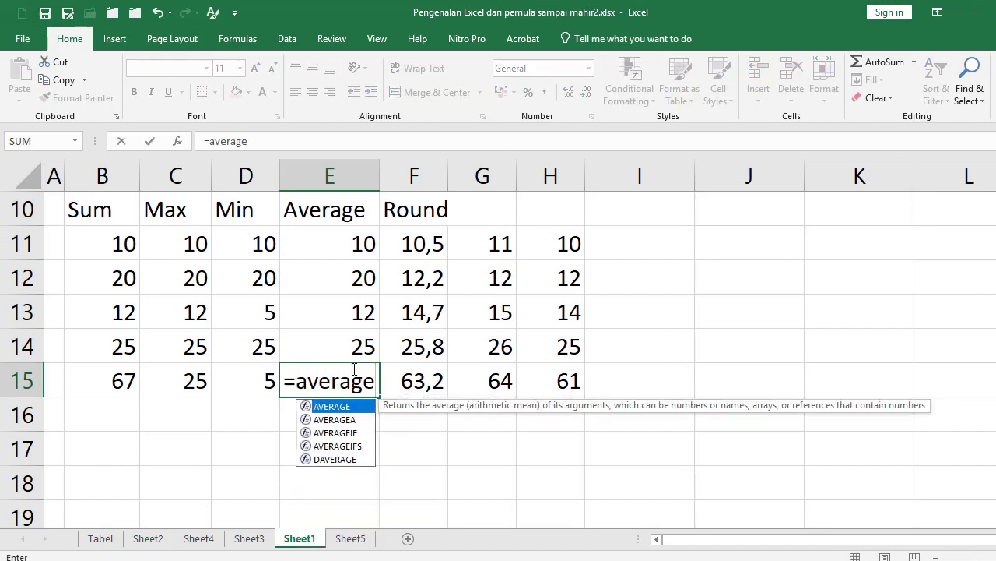
type("(")
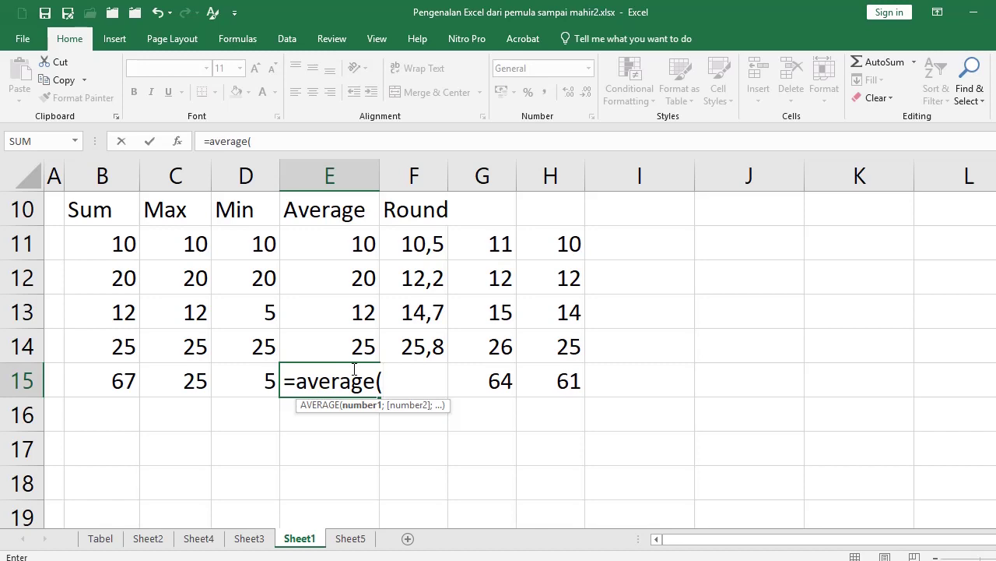
key("Up")
key("shift+Up")
key("shift+Up")
key("shift+Up")
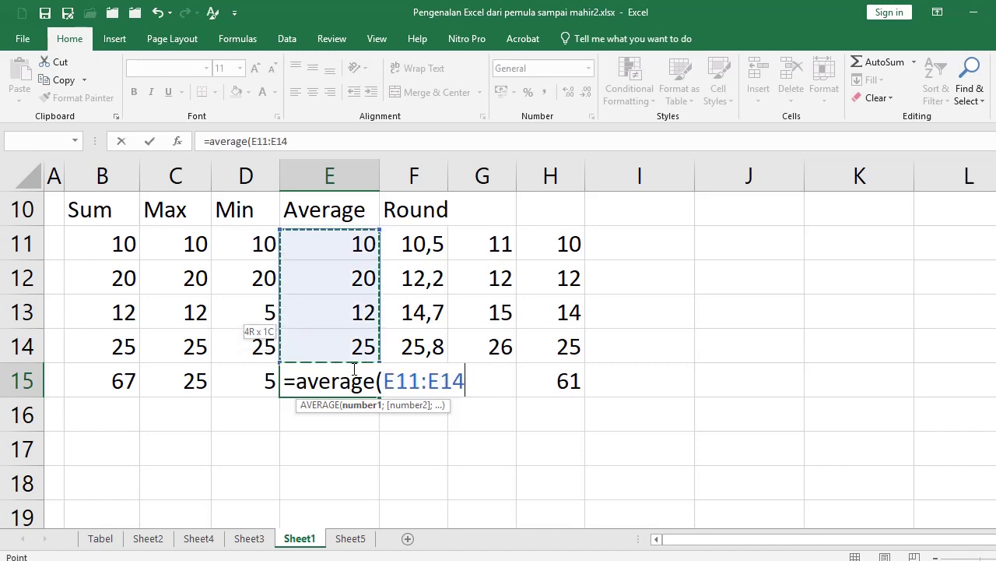
type(")")
key("Return")
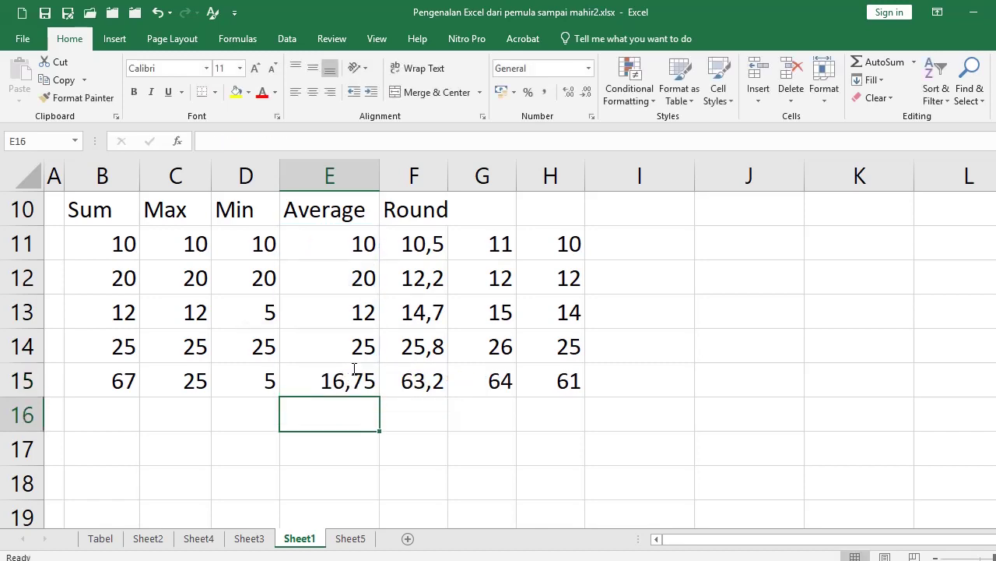
left_click(340, 383)
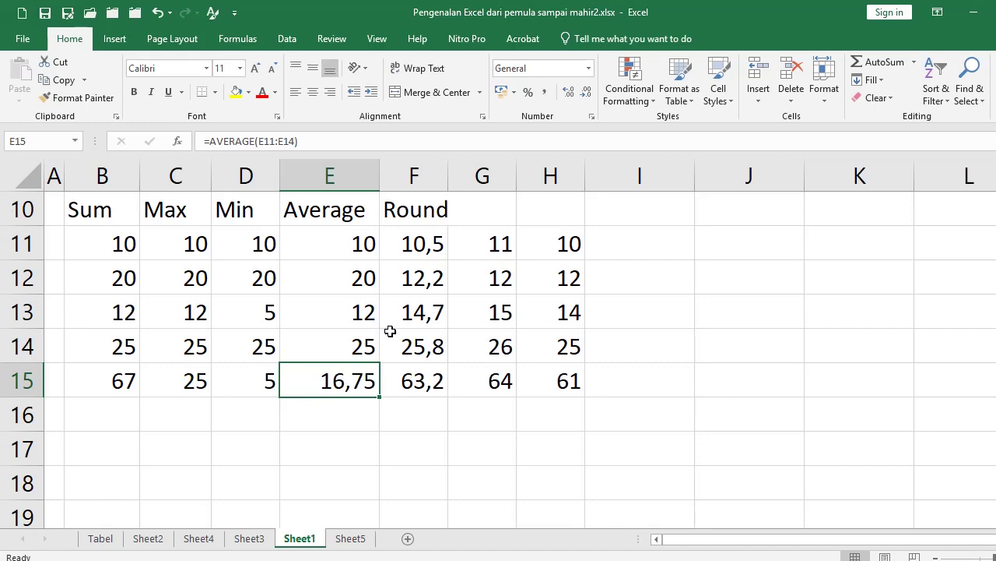
scroll(389, 329, "up", 2)
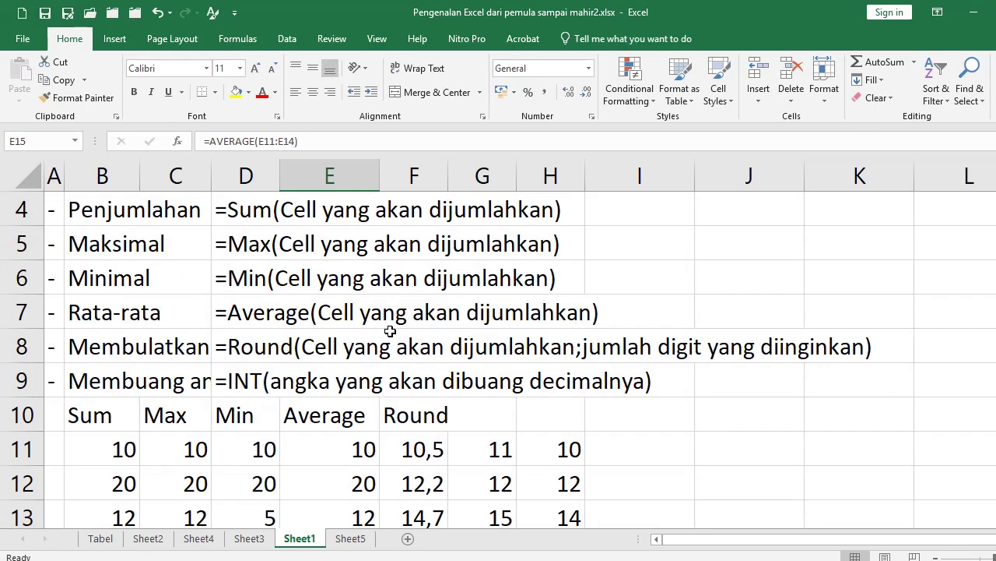
left_click(92, 352)
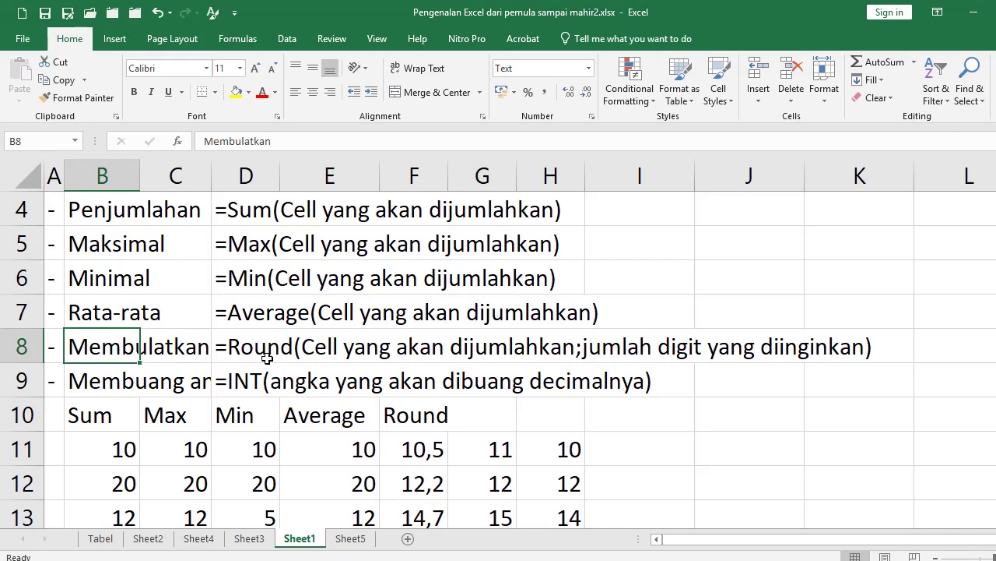
scroll(280, 358, "down", 2)
left_click(414, 246)
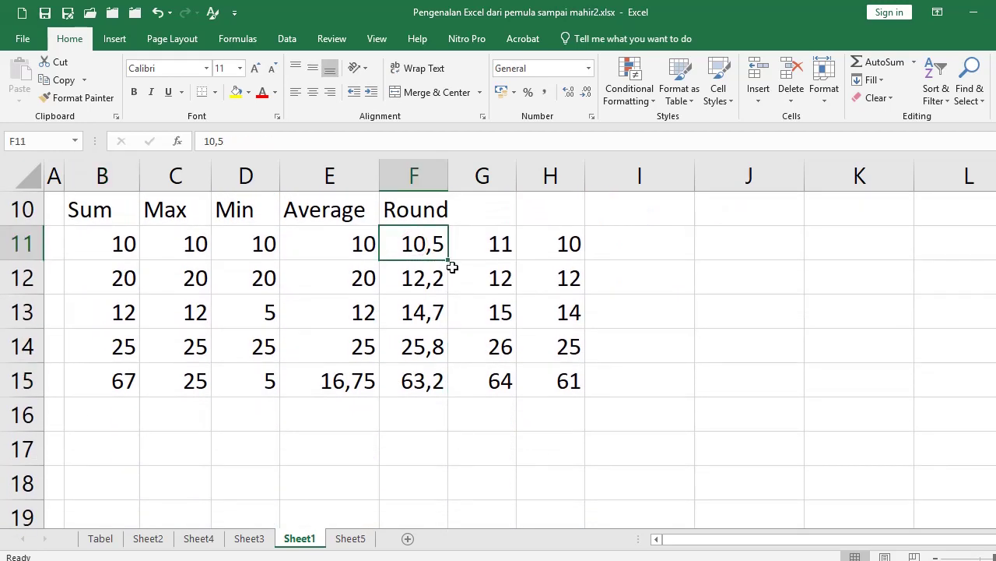
Step: Clear the old rounded values from G11:H15
left_click(484, 248)
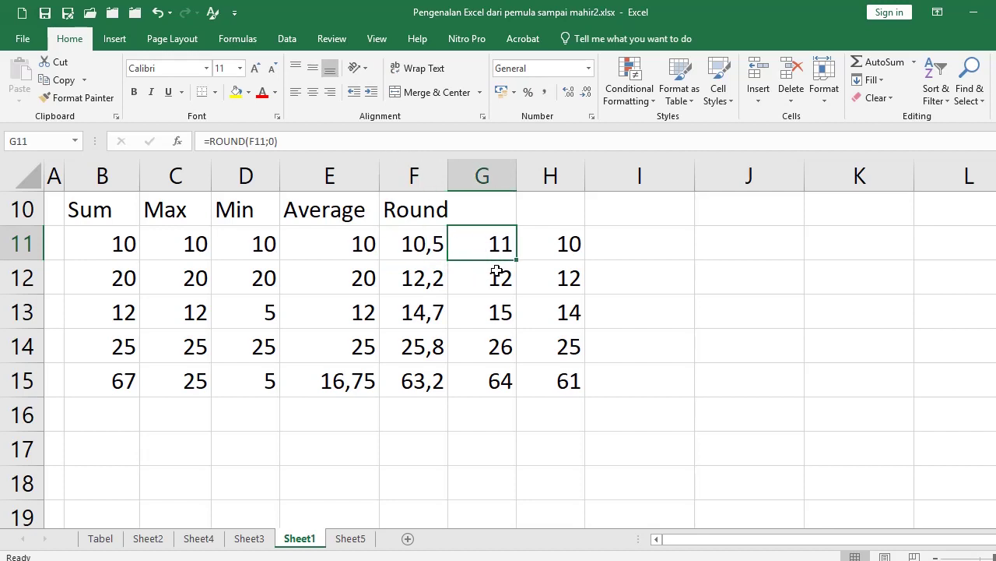
left_click_drag(489, 250, 525, 381)
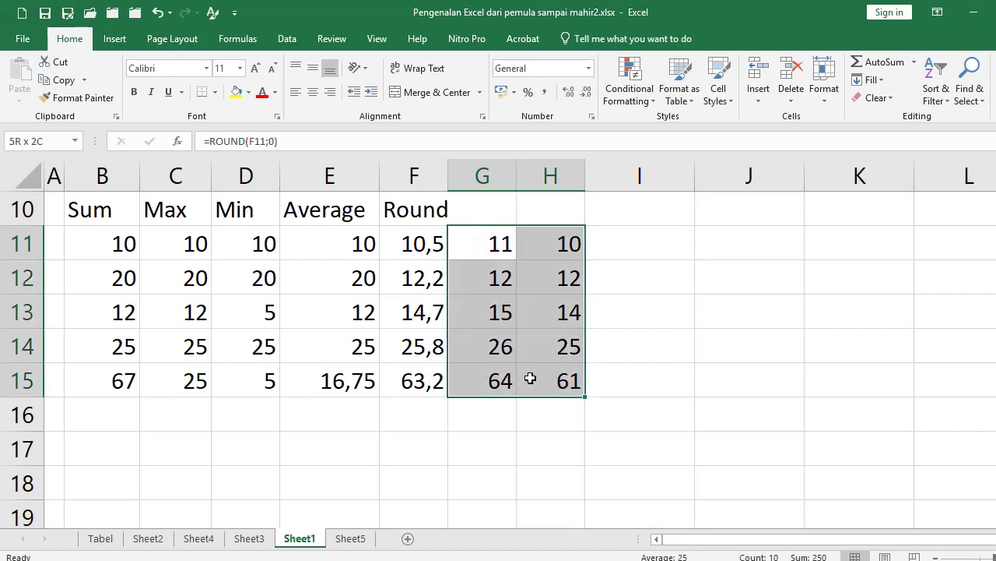
key("Delete")
Step: Enter =ROUND(F11;0) in G11, giving 11, and copy it
type("=round(")
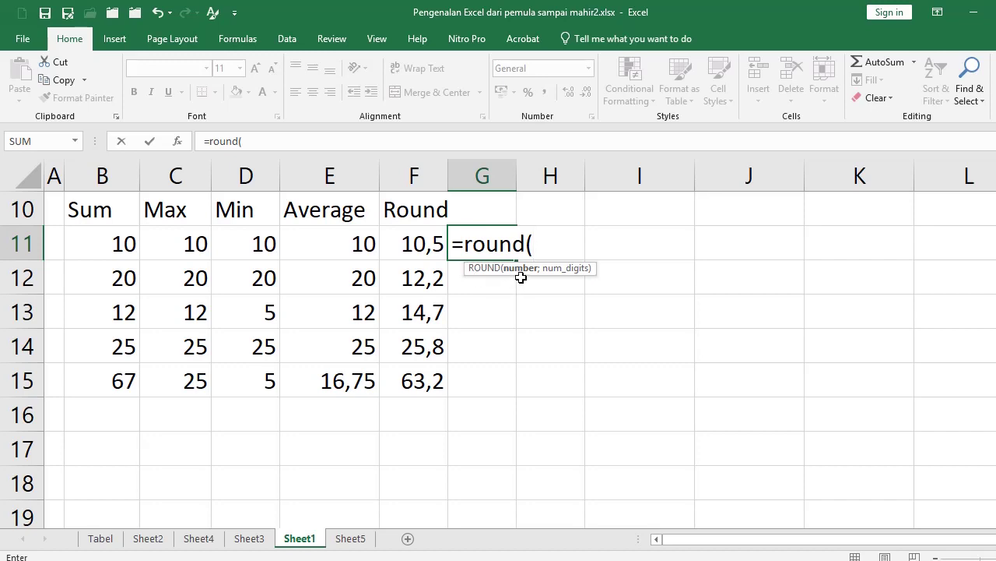
left_click(418, 238)
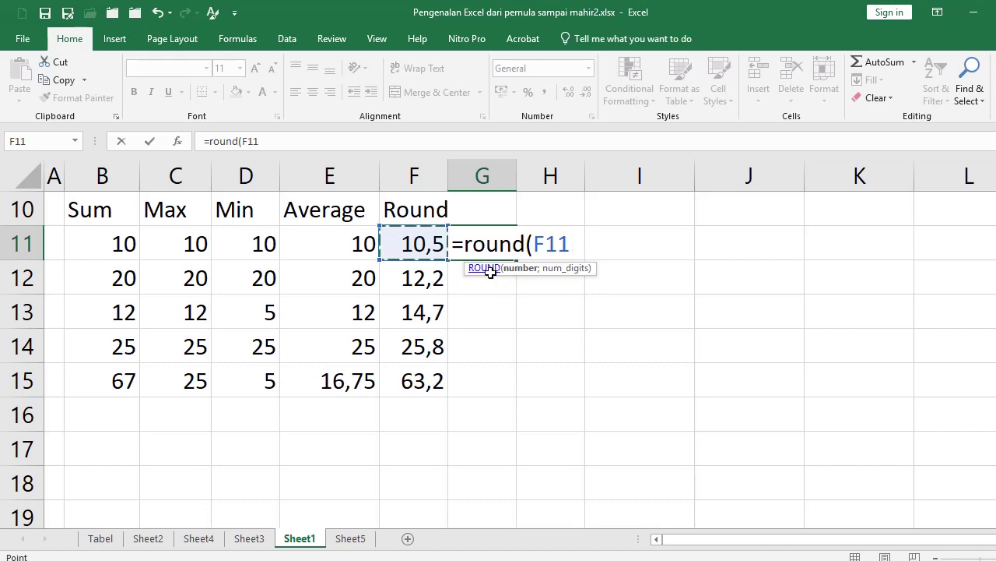
type(";")
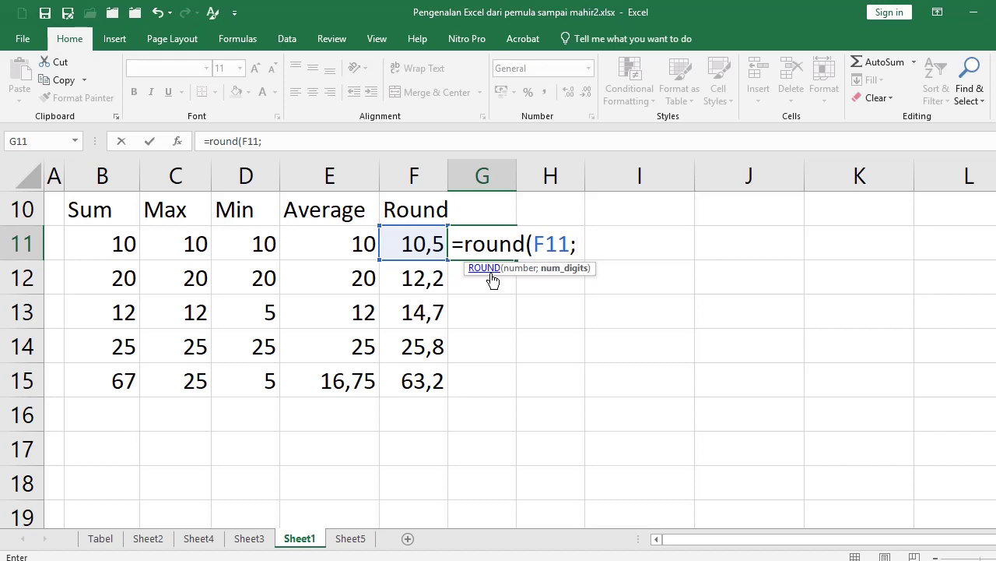
type("0")
type(")")
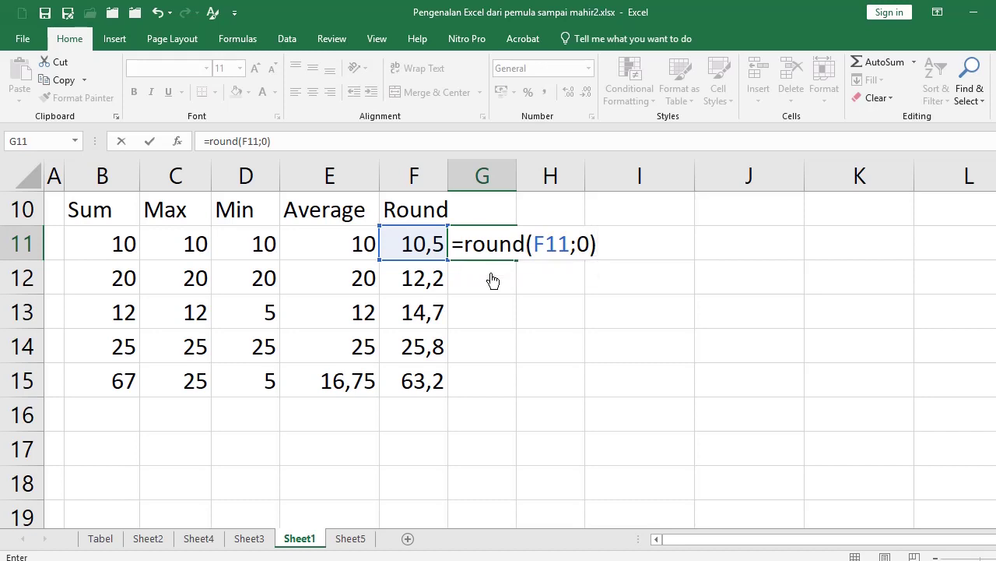
key("Return")
key("Up")
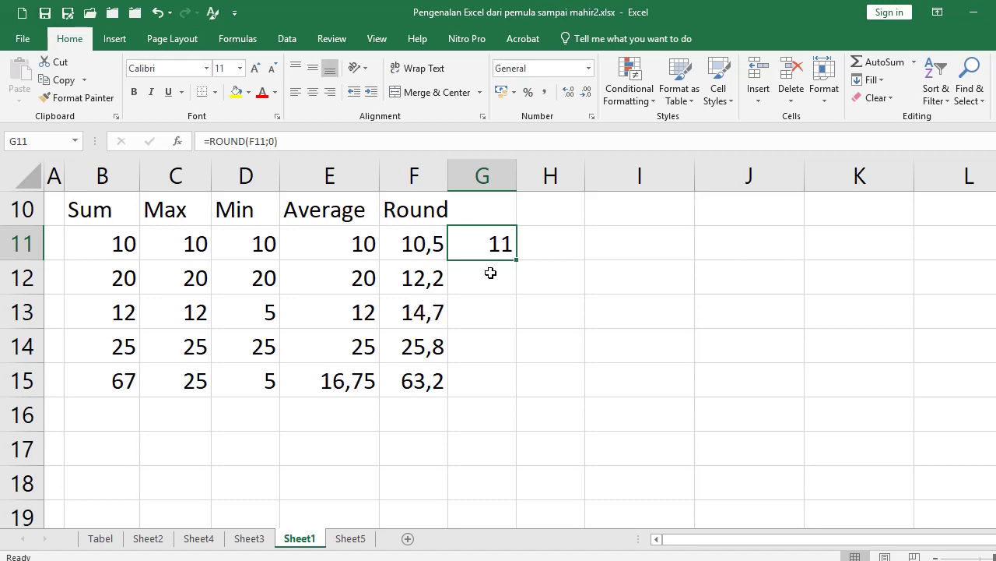
key("ctrl+c")
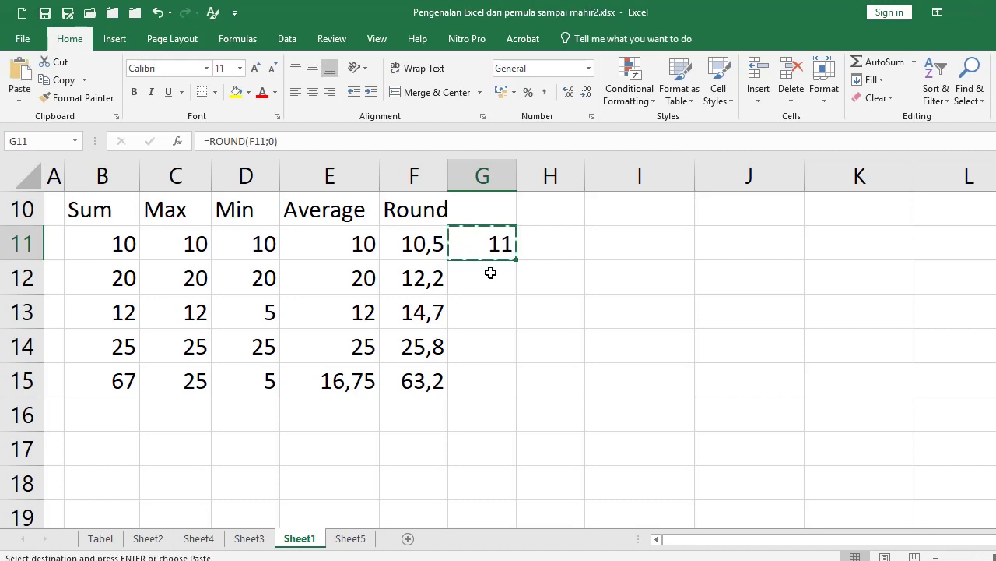
left_click(490, 273)
key("shift+Down")
key("shift+Down")
key("shift+Down")
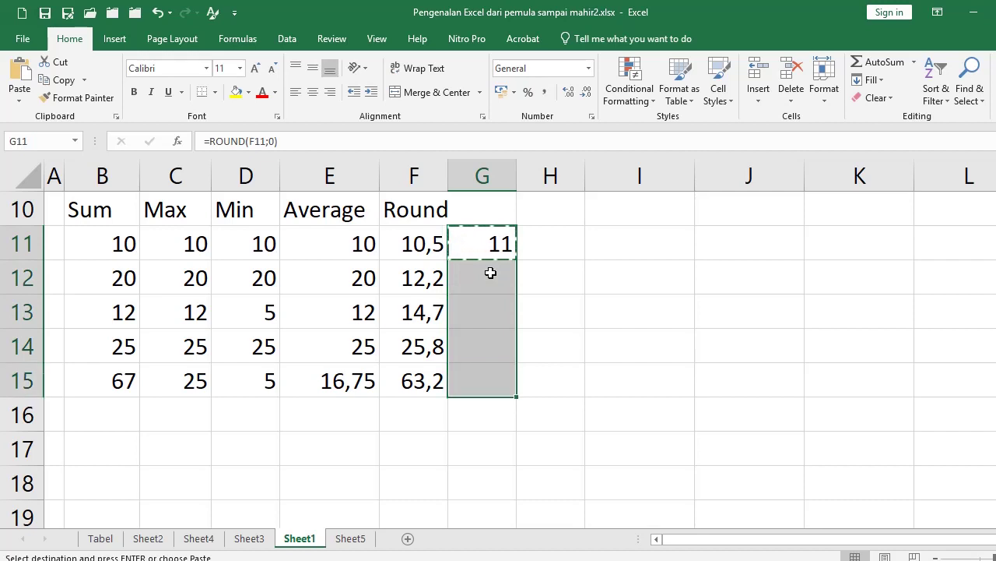
key("Return")
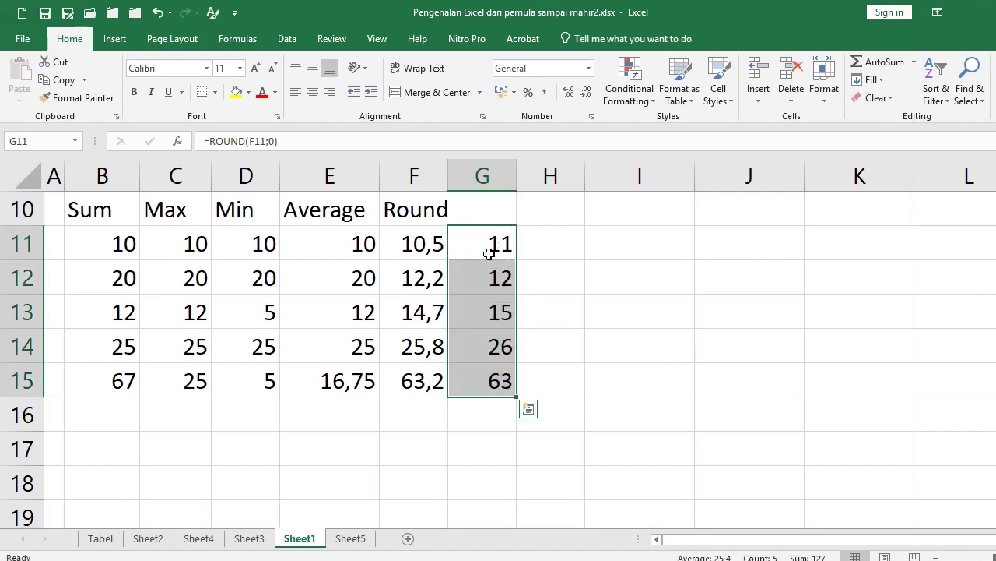
left_click(508, 281)
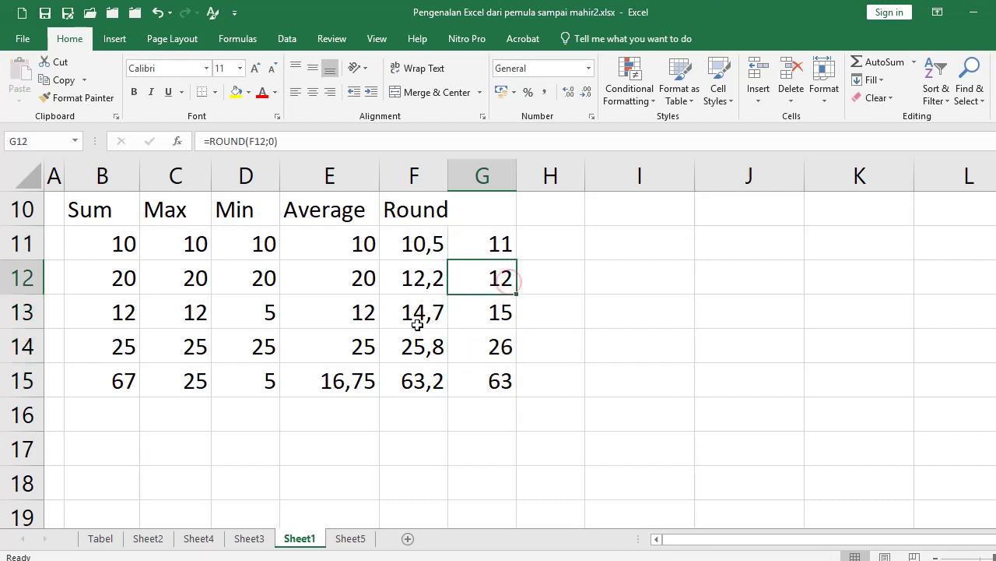
left_click(499, 314)
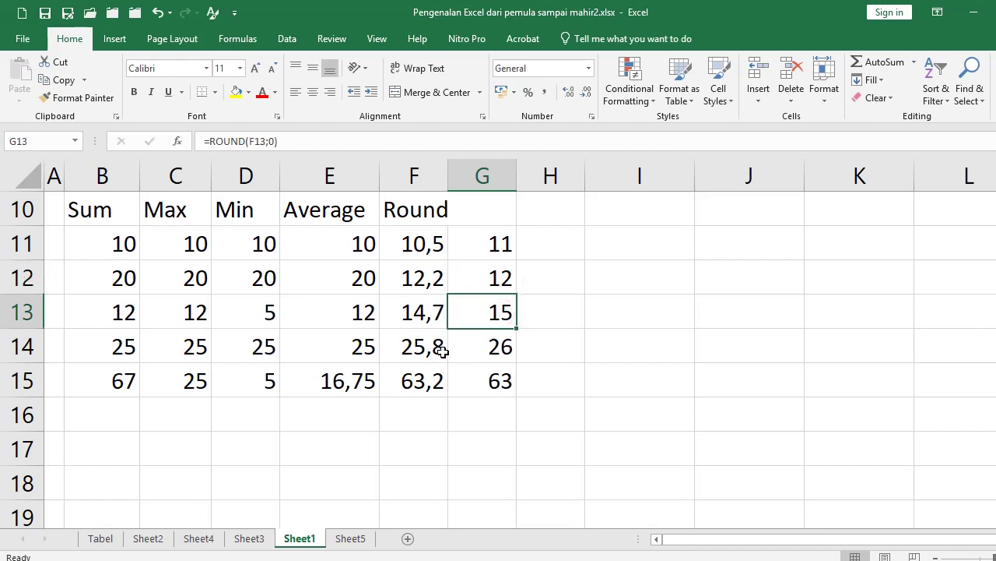
left_click(483, 351)
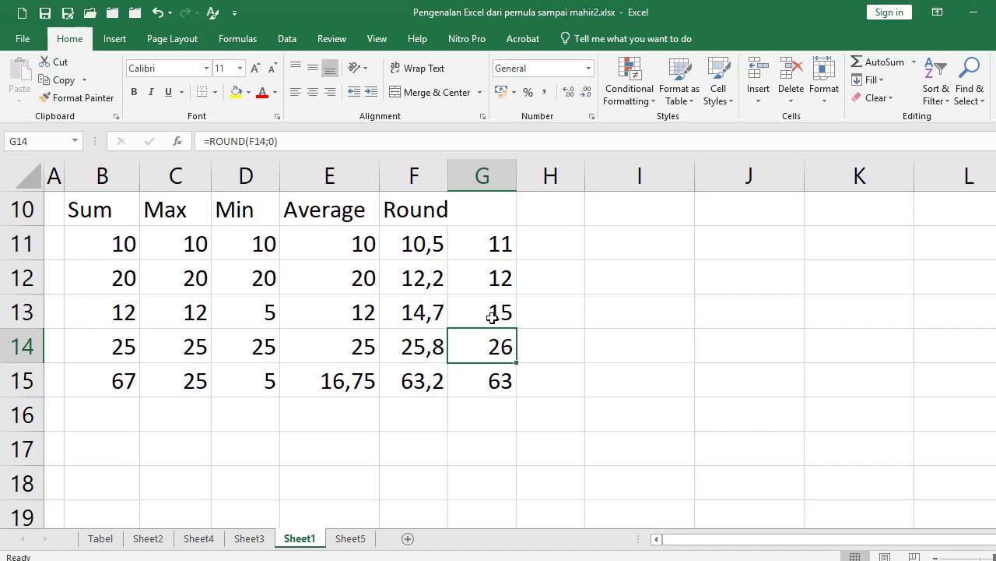
left_click(499, 243)
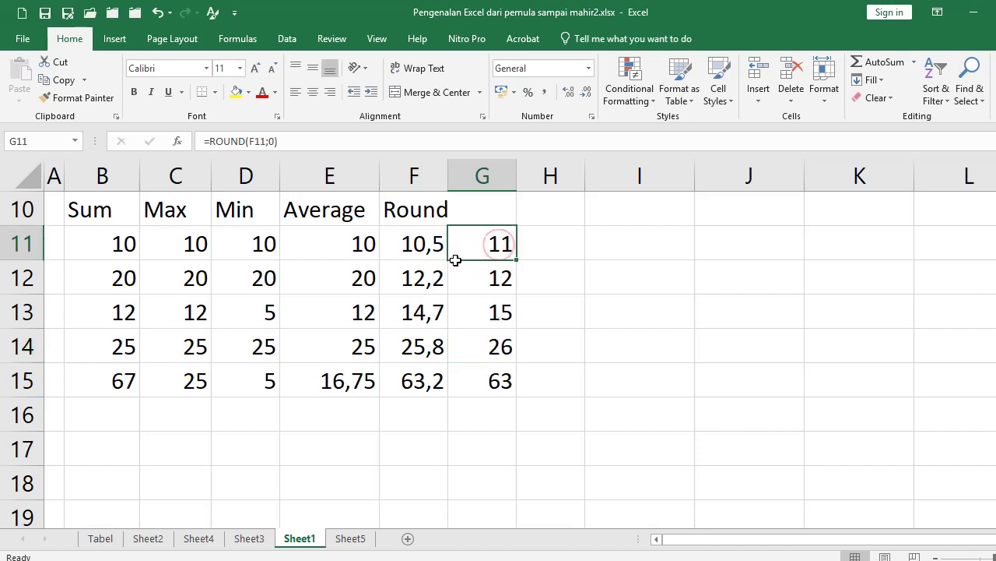
scroll(516, 264, "up", 1)
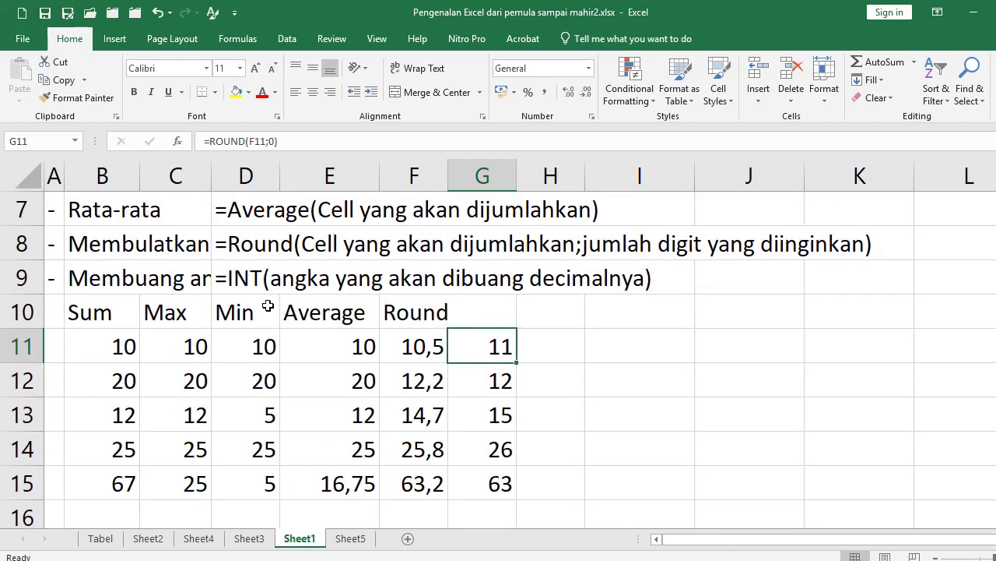
left_click(566, 350)
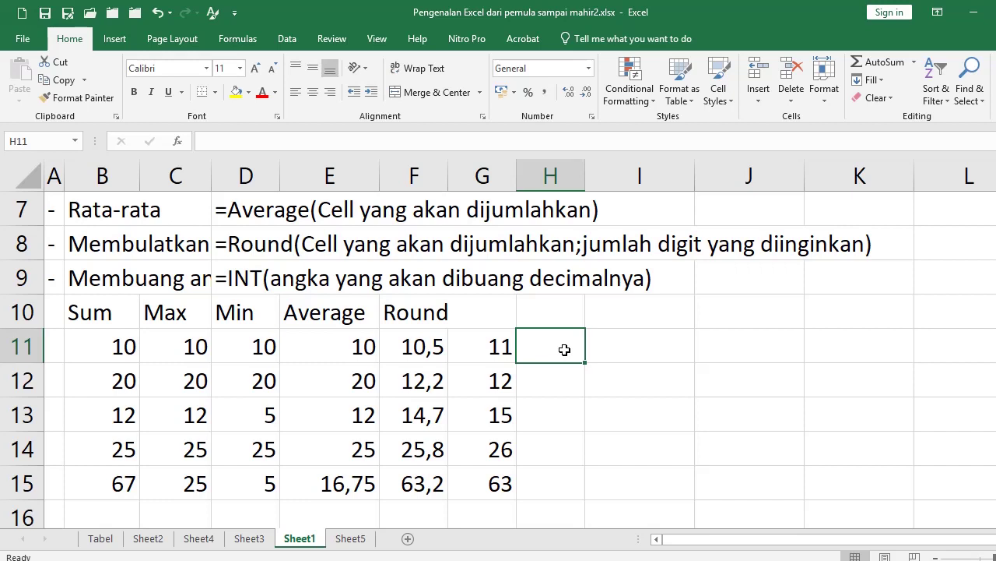
Step: Enter =INT(F11) in H11 and copy it down through H14
type("=")
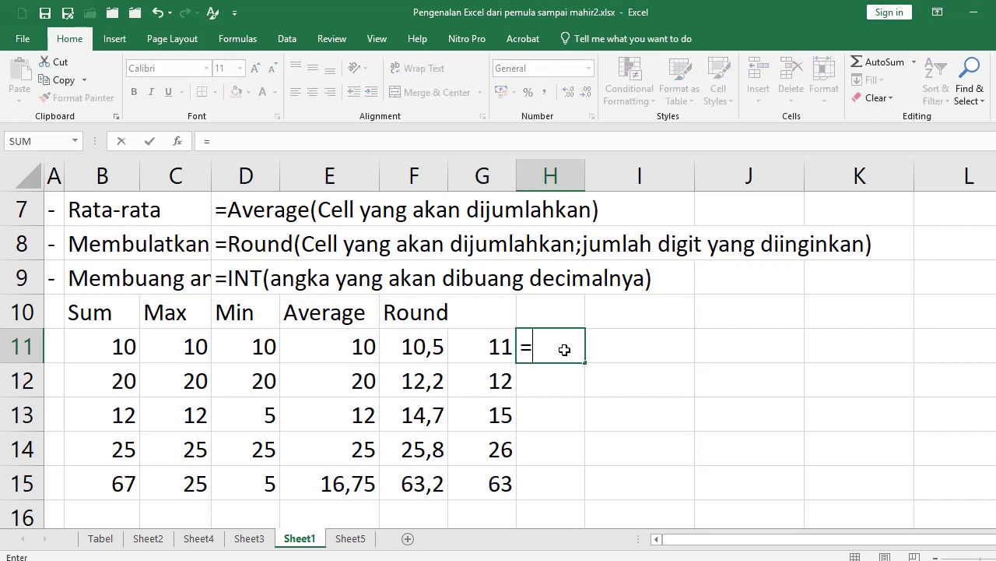
type("int(")
key("Left")
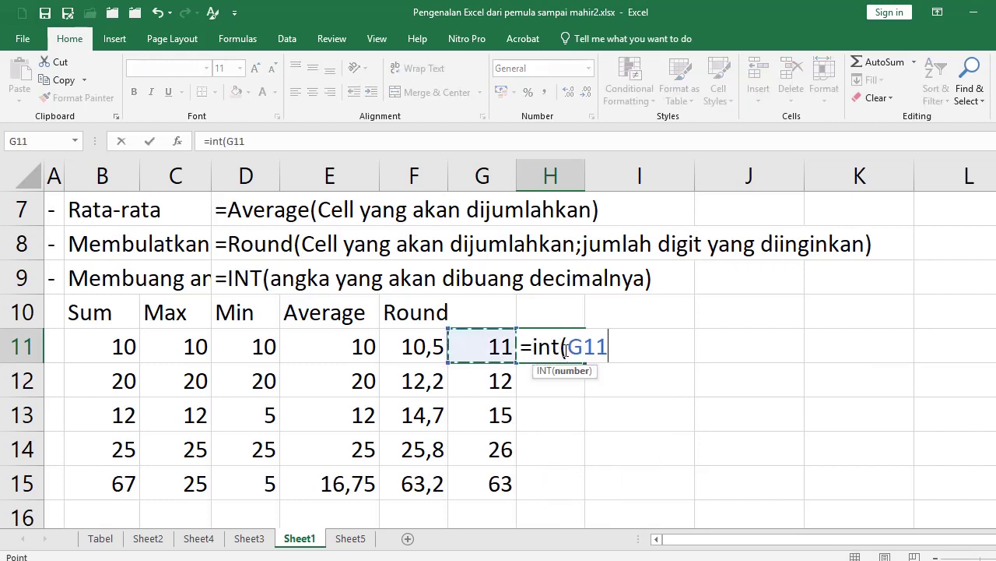
key("Left")
key("Return")
left_click(564, 349)
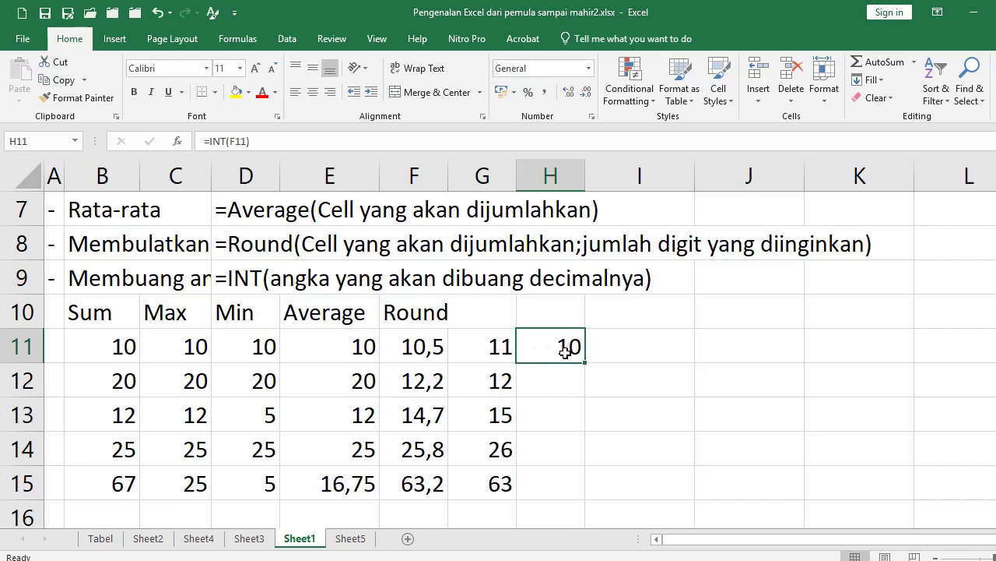
key("ctrl+c")
key("shift+Down")
key("shift+Down")
key("shift+Down")
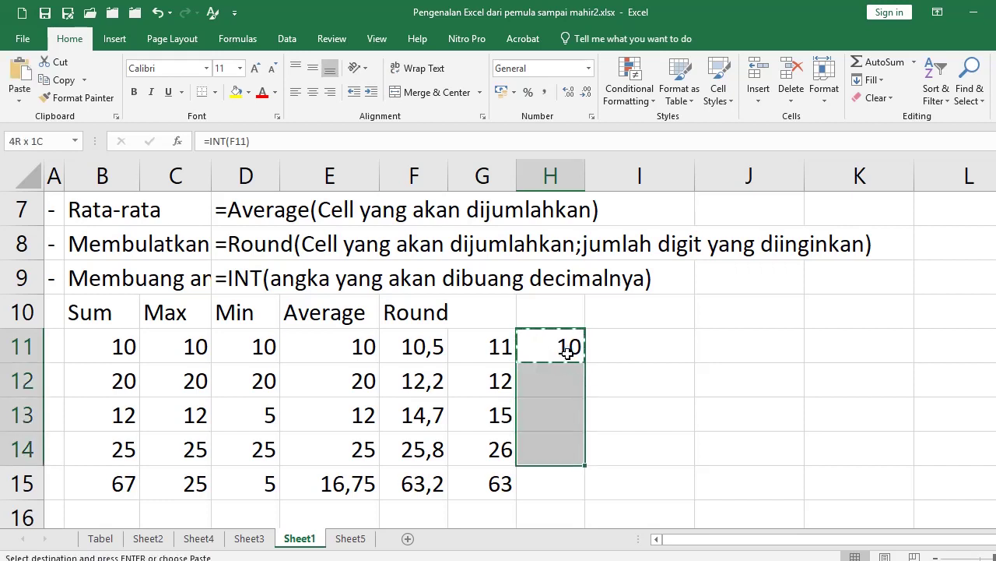
key("ctrl+v")
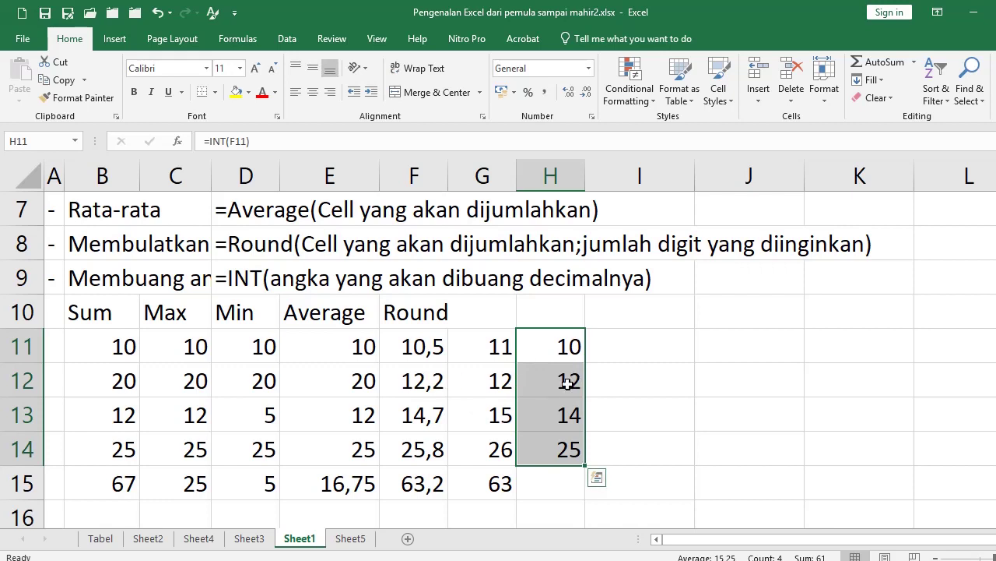
Step: Check the INT results in H12:H14 against the Round values
left_click(566, 383)
left_click(433, 415)
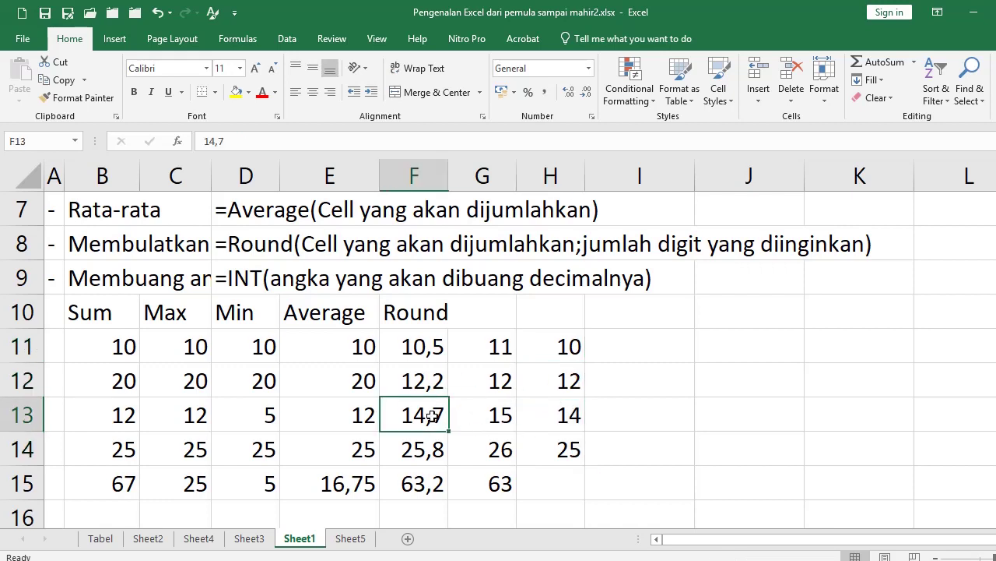
left_click(576, 415)
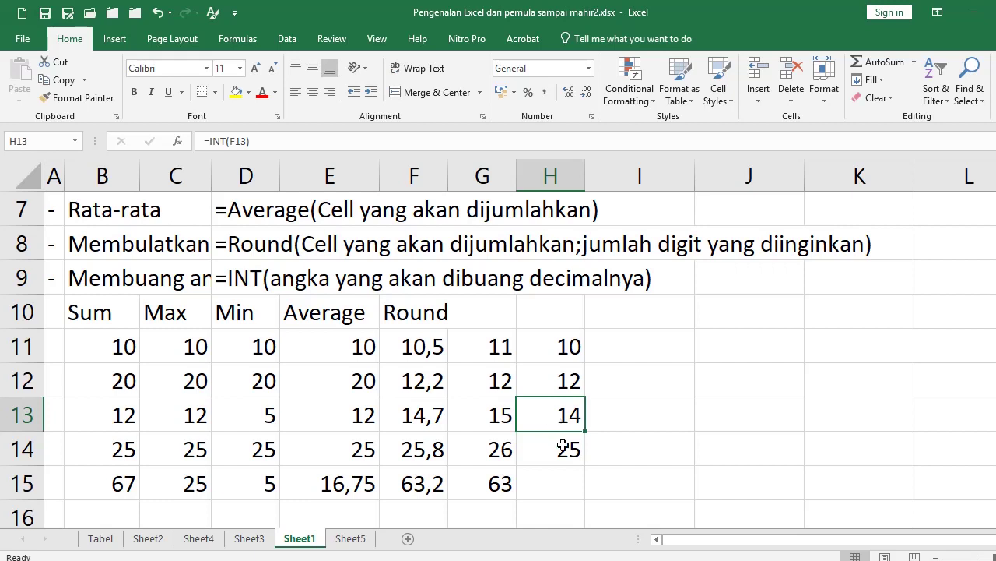
left_click(560, 450)
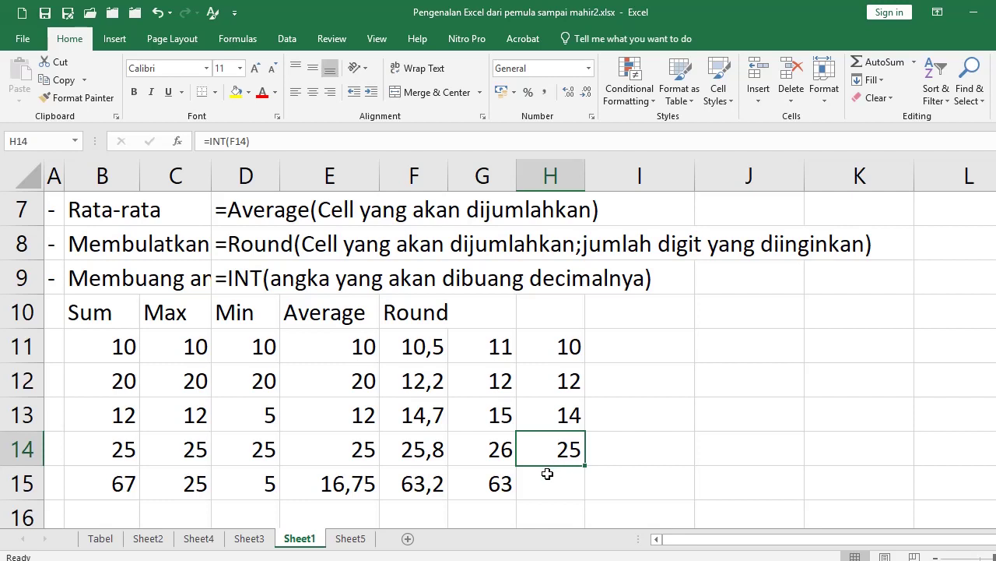
Step: Delete the 63 from G15, leaving it empty
left_click(498, 483)
left_click(391, 492)
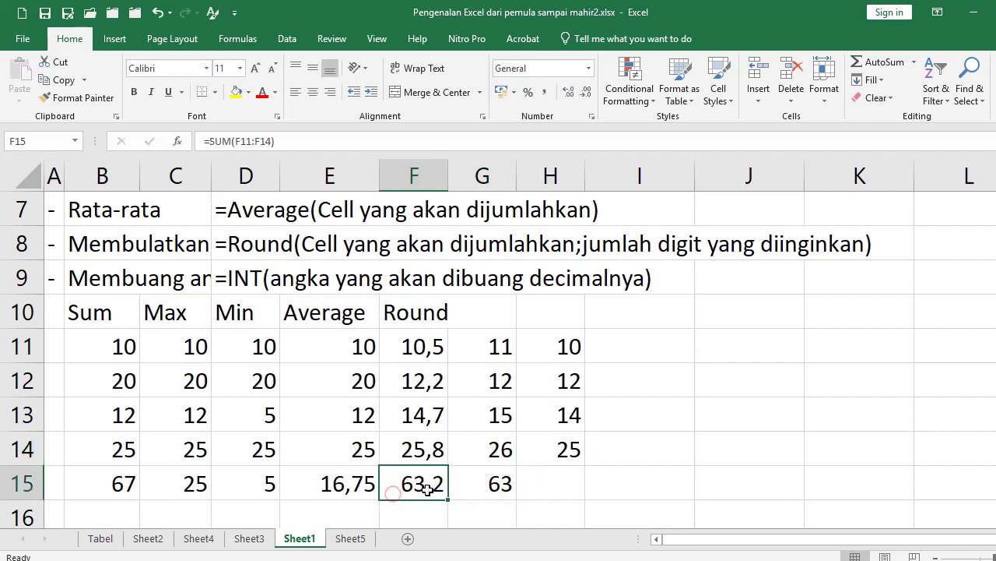
left_click(493, 475)
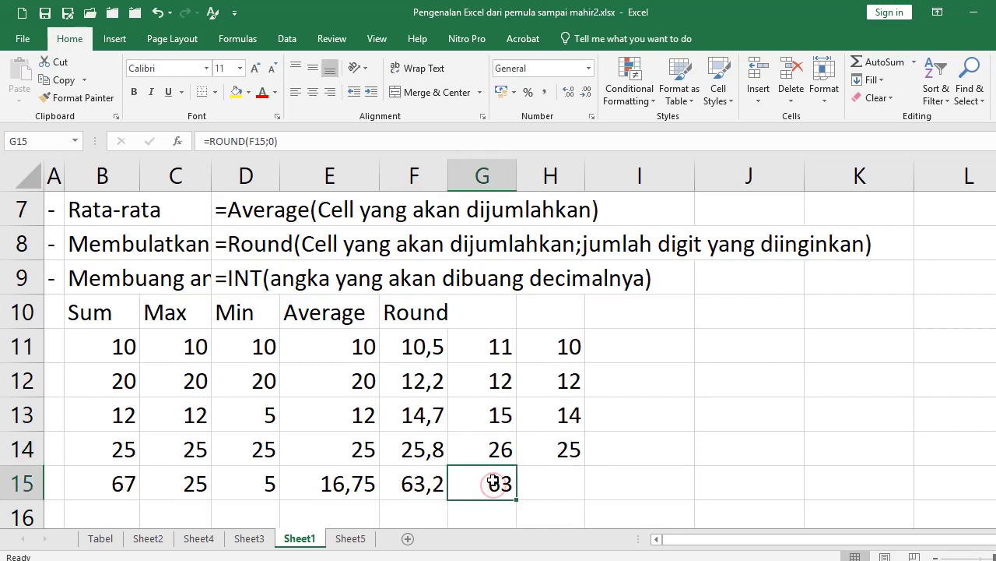
key("Delete")
left_click(419, 466)
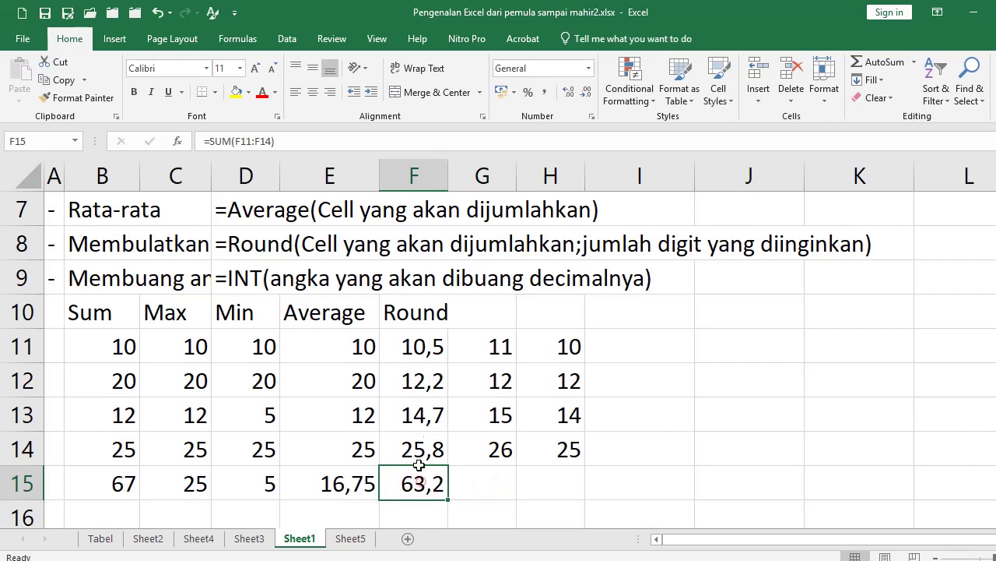
Step: AutoSum totals into F15, G15 (64) and H15 (61)
left_click(878, 62)
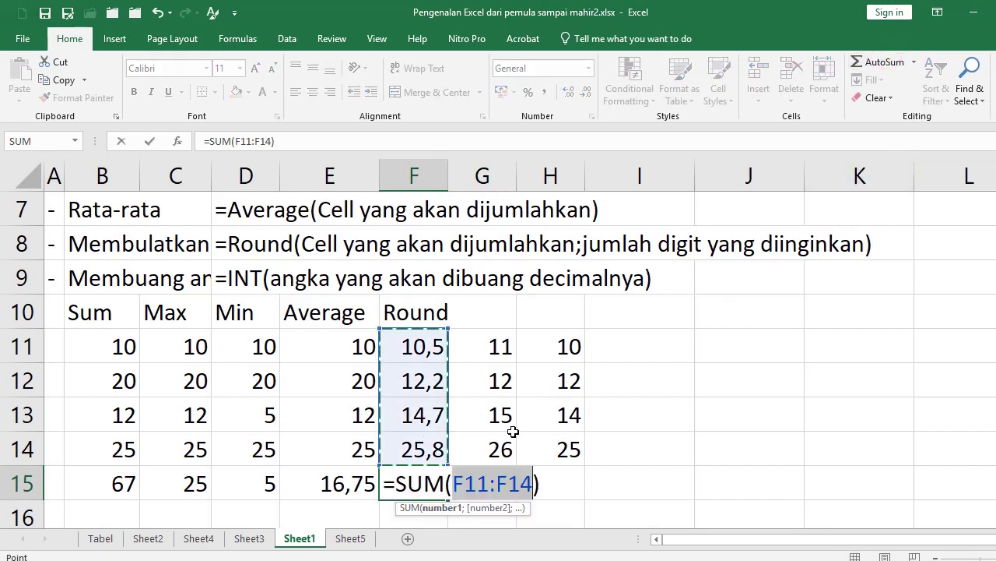
key("Return")
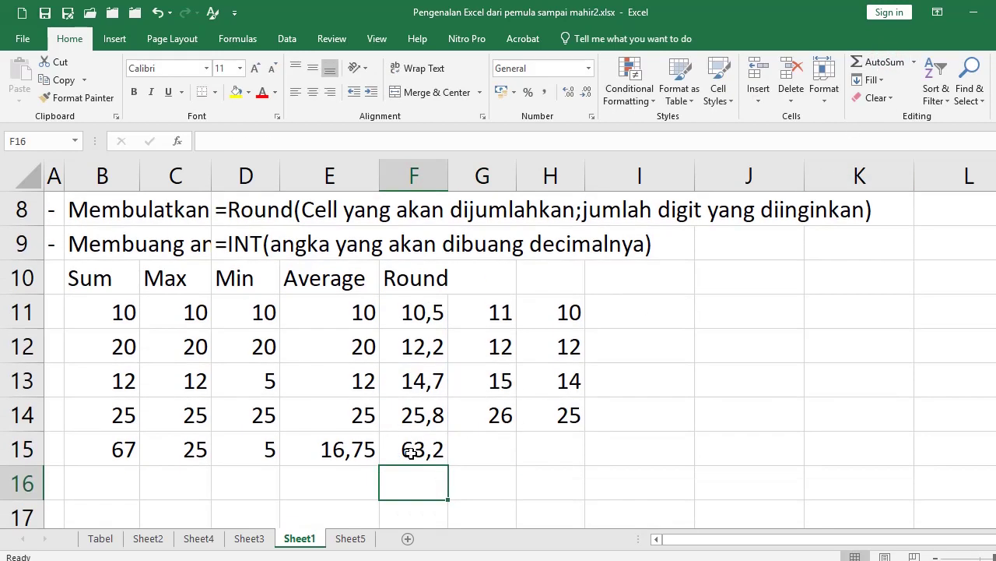
left_click(414, 456)
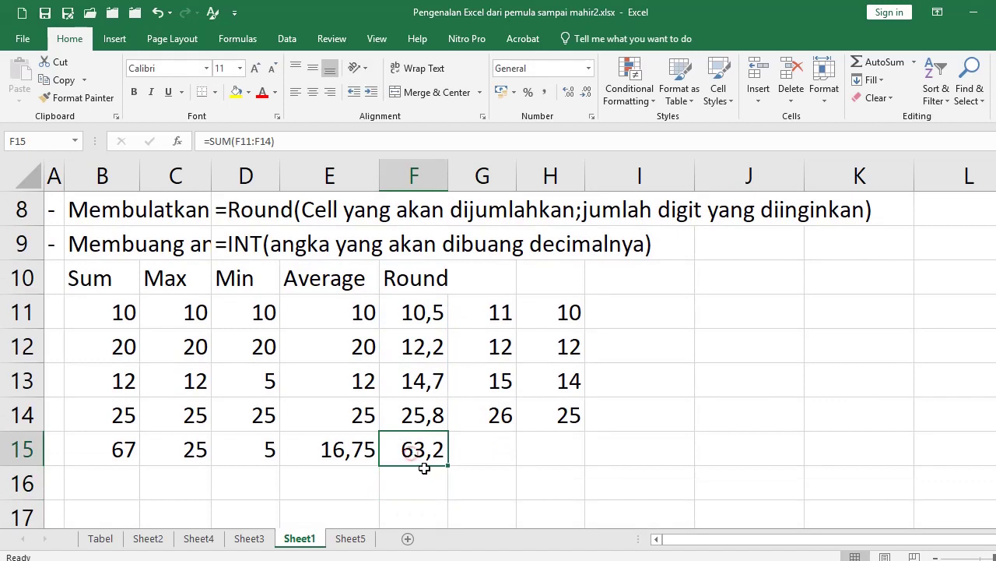
left_click(485, 447)
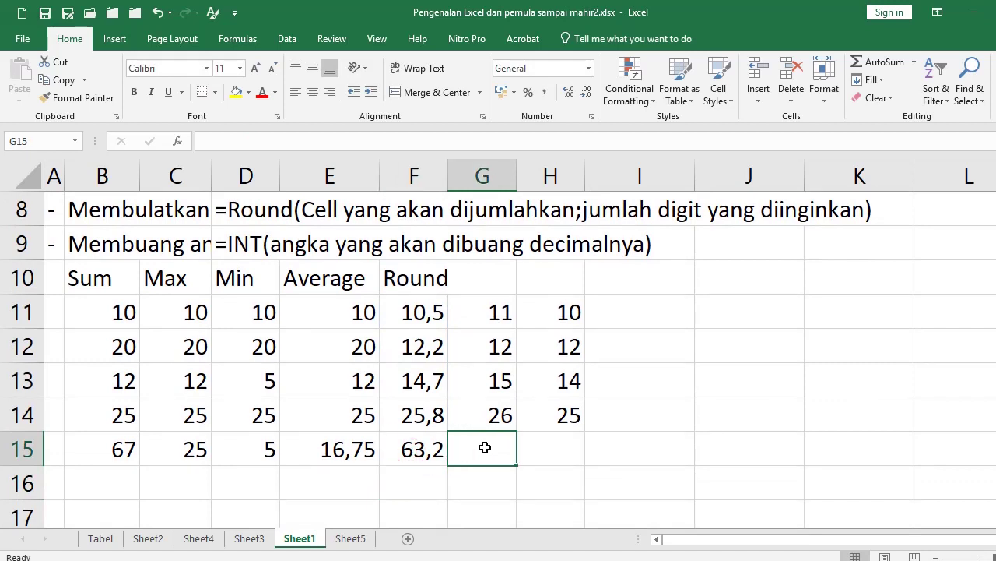
left_click(889, 67)
key("Return")
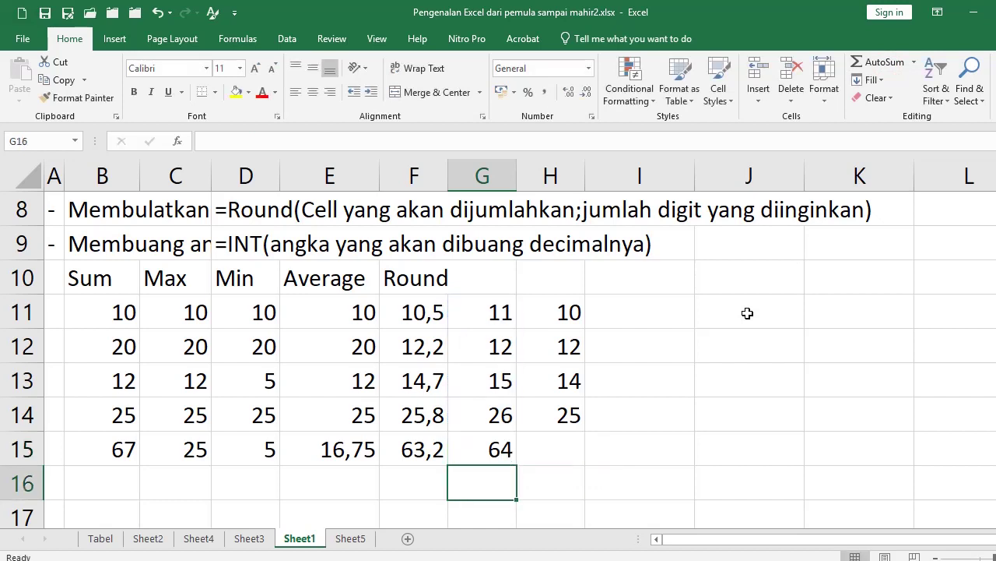
left_click(492, 444)
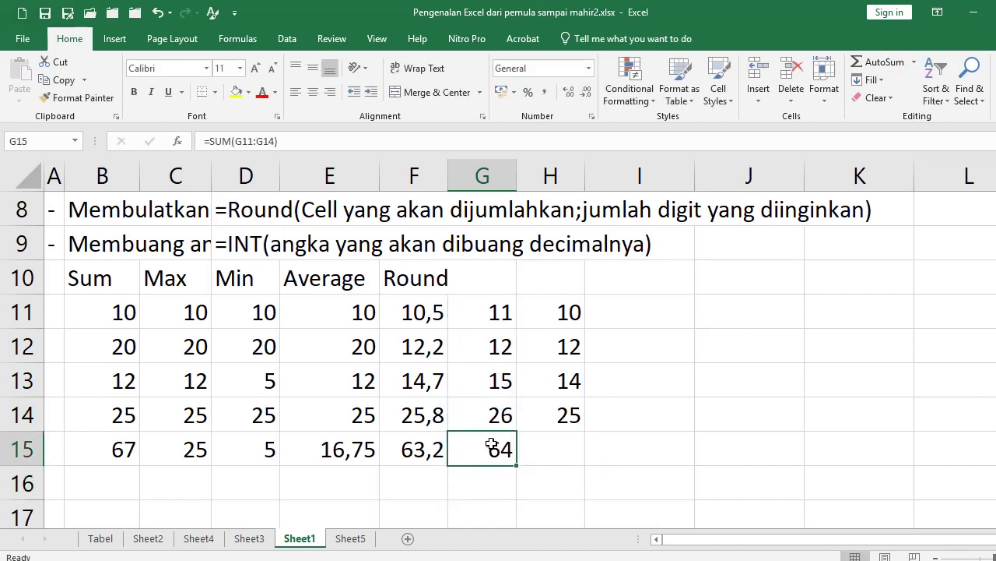
left_click(555, 441)
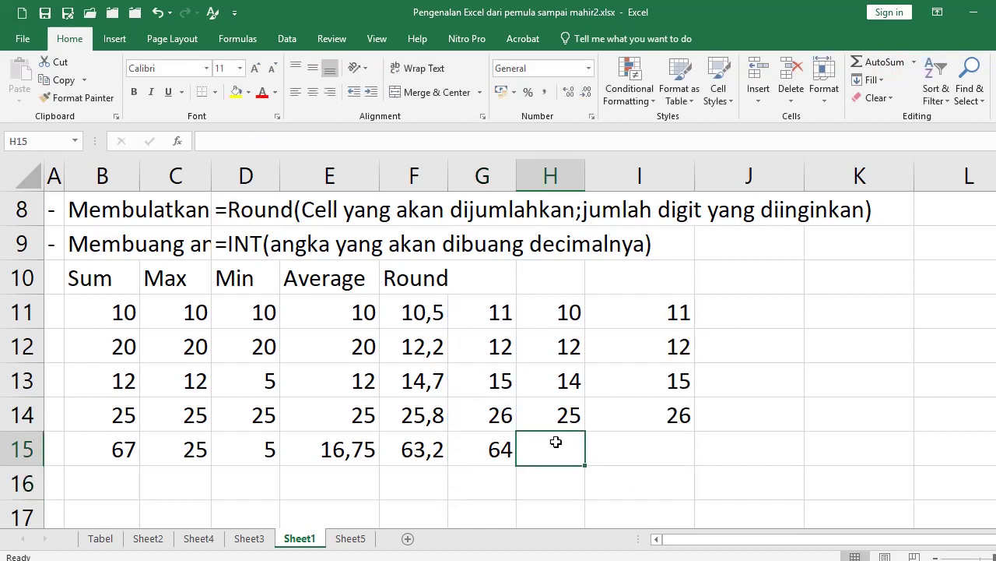
left_click(878, 65)
key("Return")
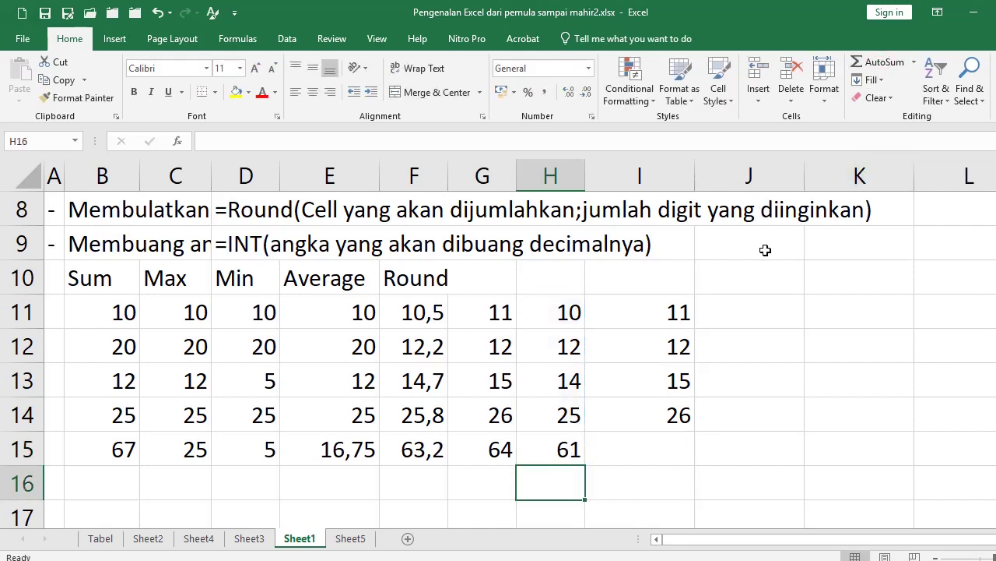
left_click(566, 444)
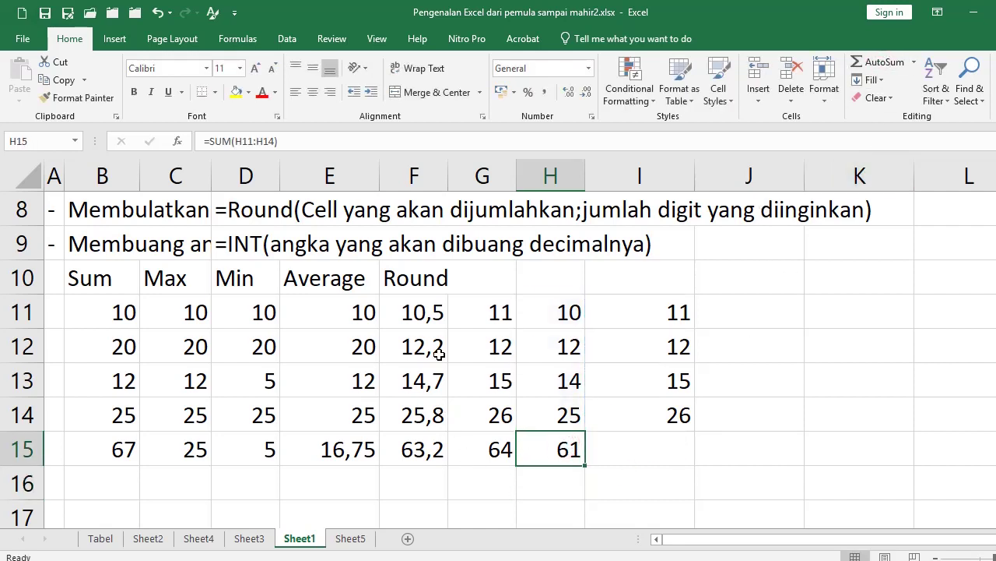
Step: Select F11:F14, G11:G14 and H11:H14 to compare their status-bar sums with row 15
left_click_drag(431, 315, 441, 409)
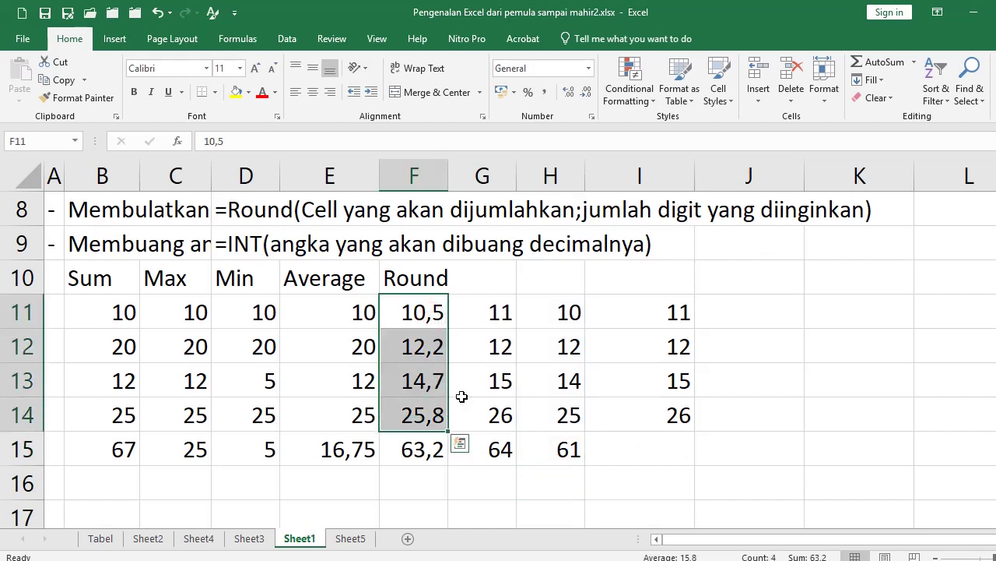
left_click_drag(493, 306, 498, 411)
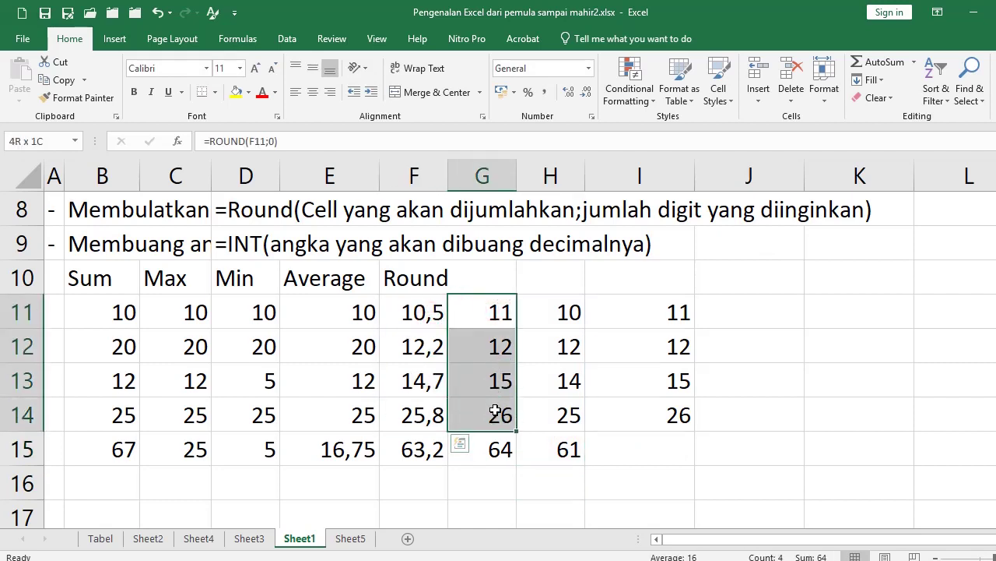
left_click_drag(553, 312, 558, 408)
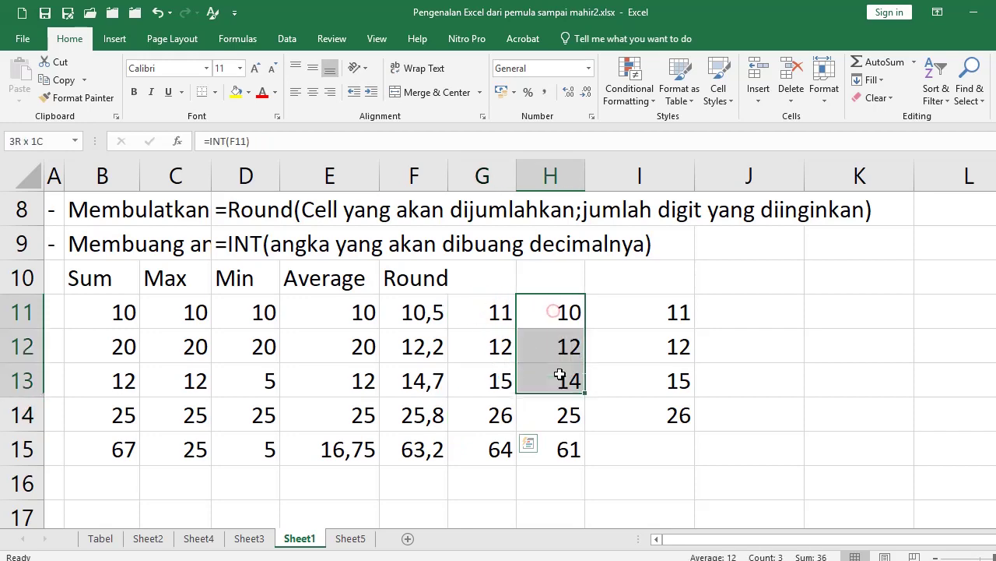
scroll(509, 420, "up", 2)
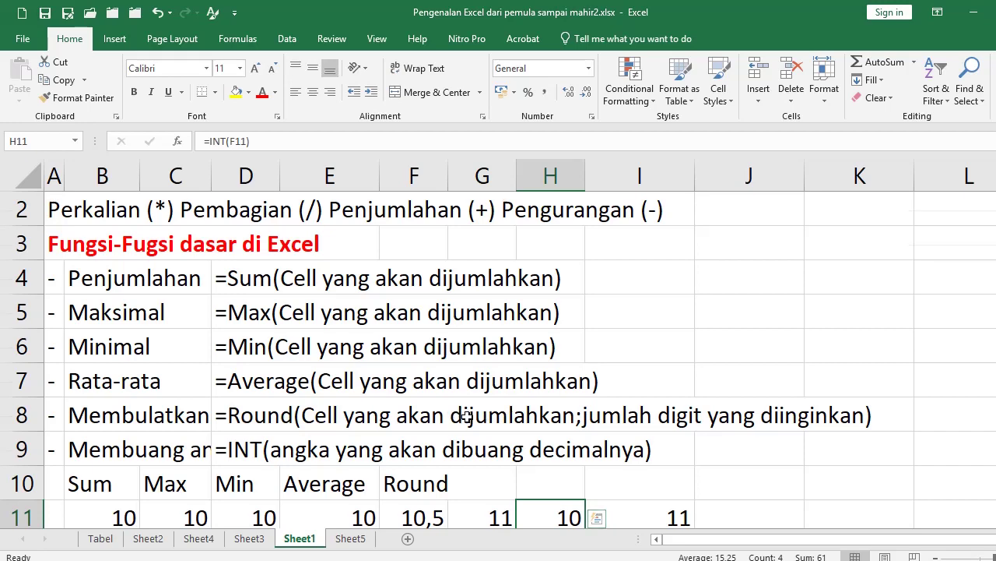
scroll(467, 417, "down", 1)
scroll(469, 418, "down", 1)
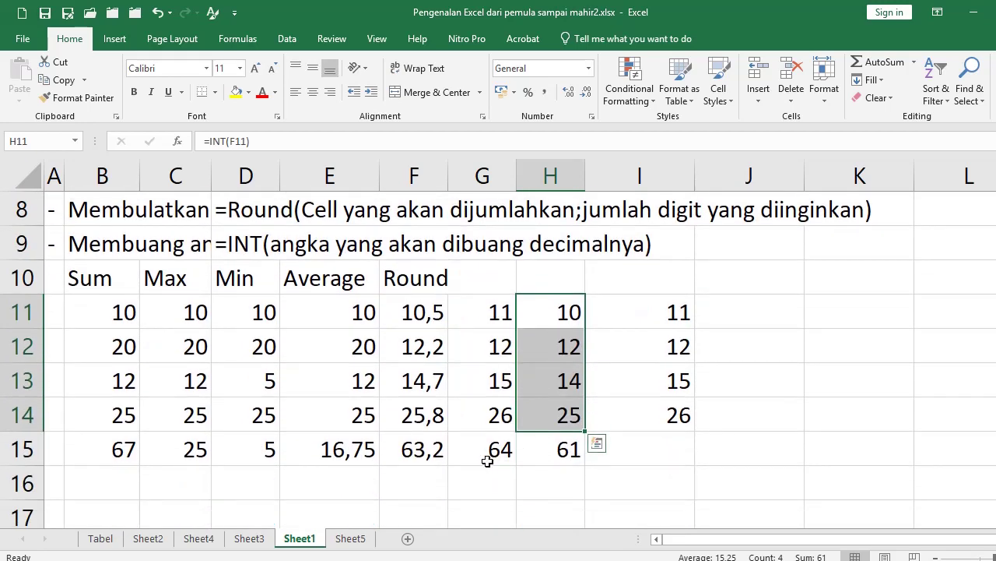
scroll(490, 461, "up", 1)
scroll(518, 456, "down", 1)
left_click(129, 455)
Step: Enter =SUM(B11:B14)+G15 in B15 so the Sum total reads 131
left_click(178, 481)
left_click(116, 455)
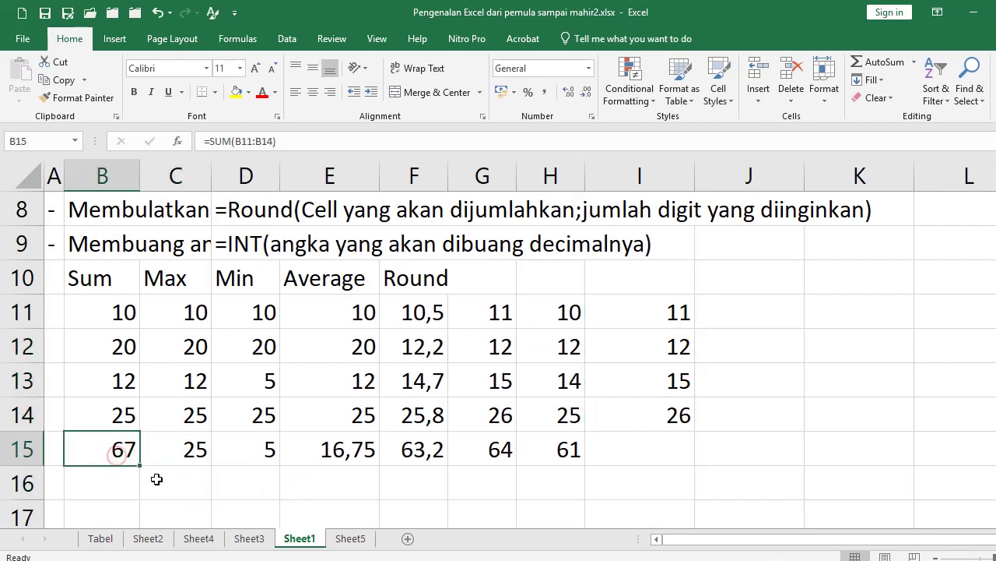
type("=")
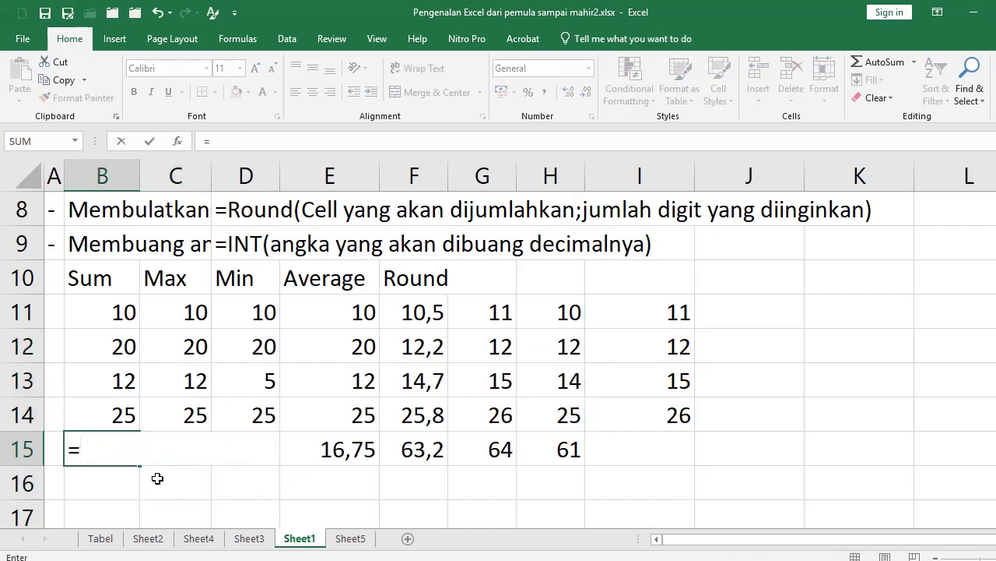
type("sum(")
key("Up")
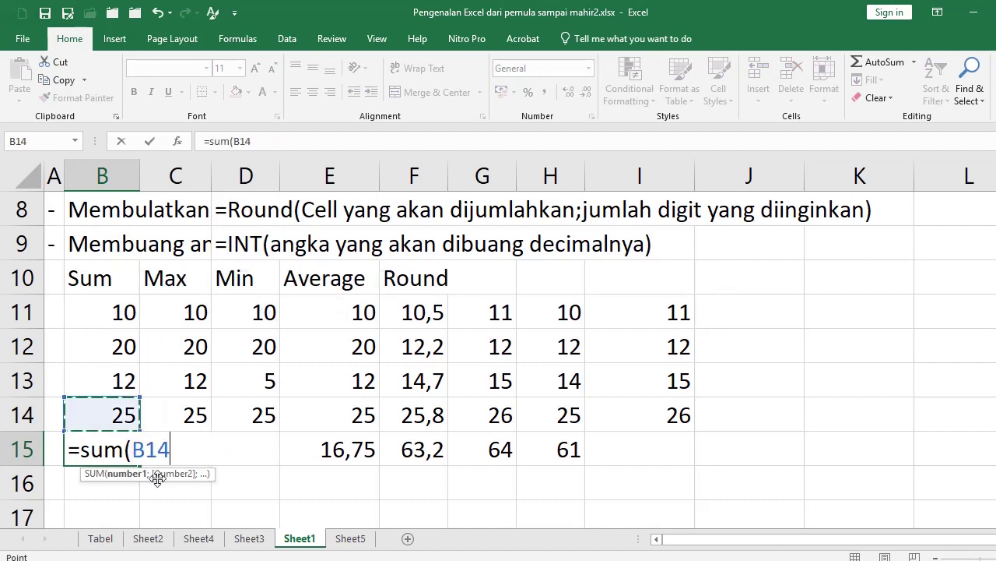
key("shift+Up")
key("shift+Up")
key("shift+Up")
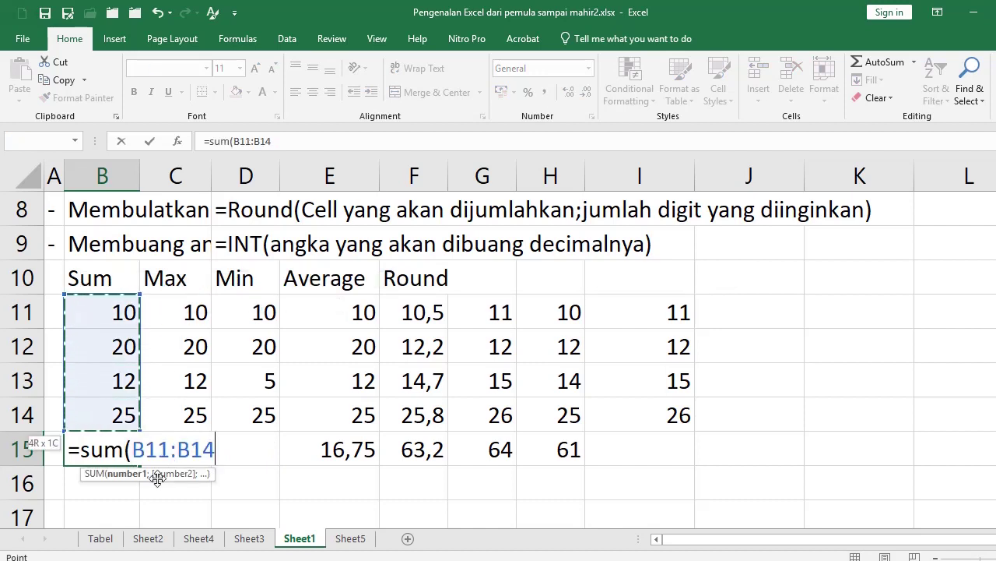
type(")(")
key("BackSpace")
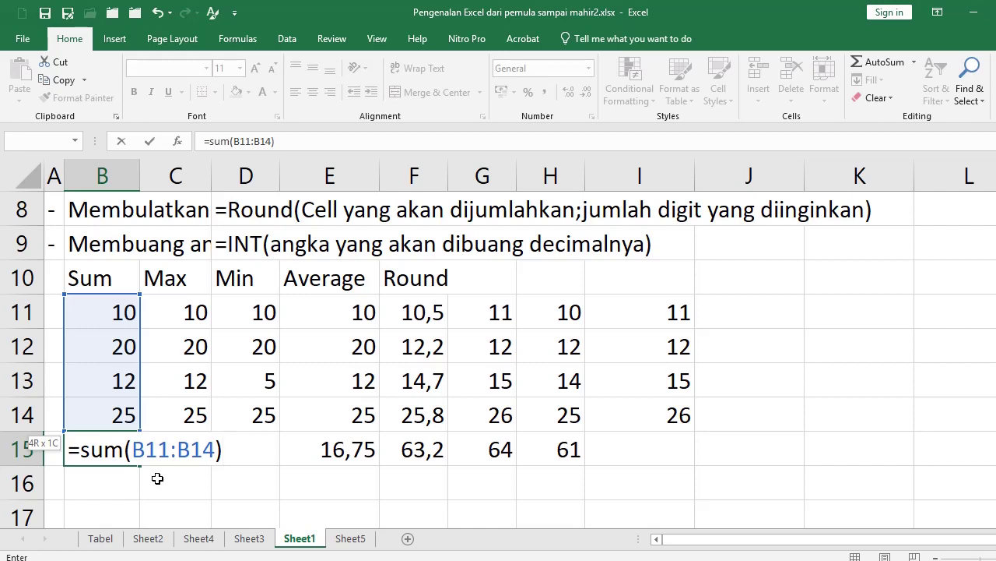
type("+")
left_click(497, 453)
key("Return")
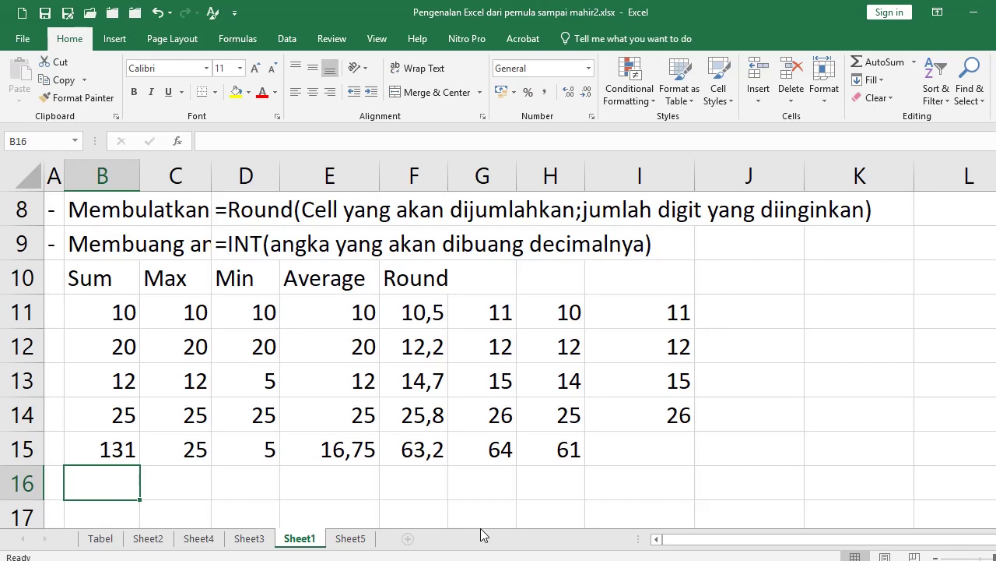
Step: Select B15 and scroll the sheet to check its new formula
left_click(115, 448)
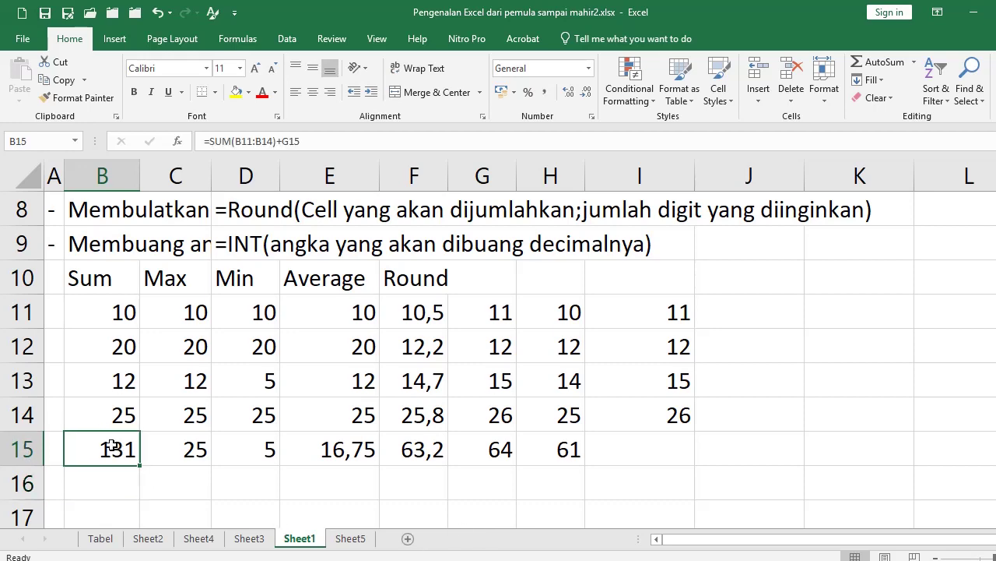
scroll(236, 434, "up", 3)
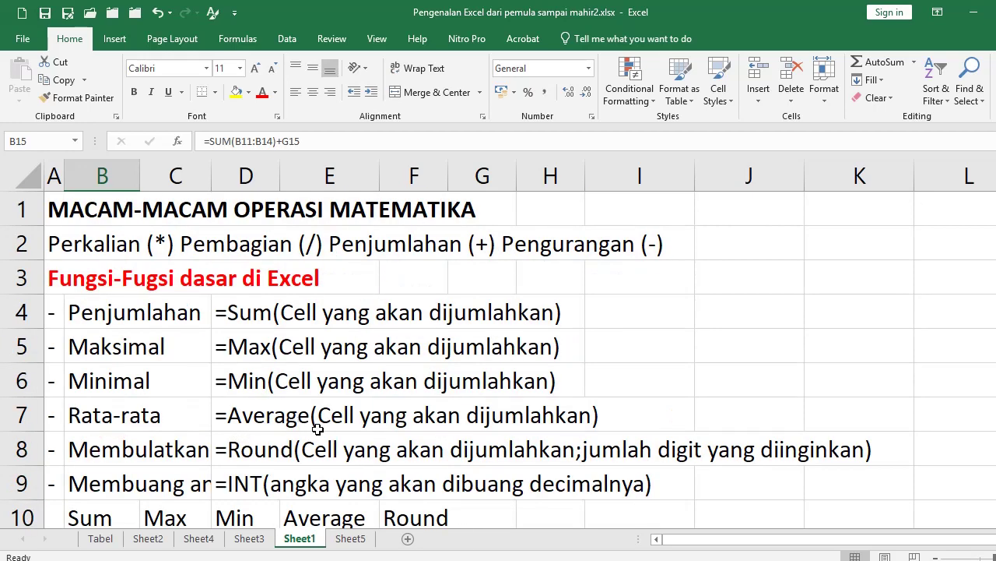
scroll(297, 417, "down", 3)
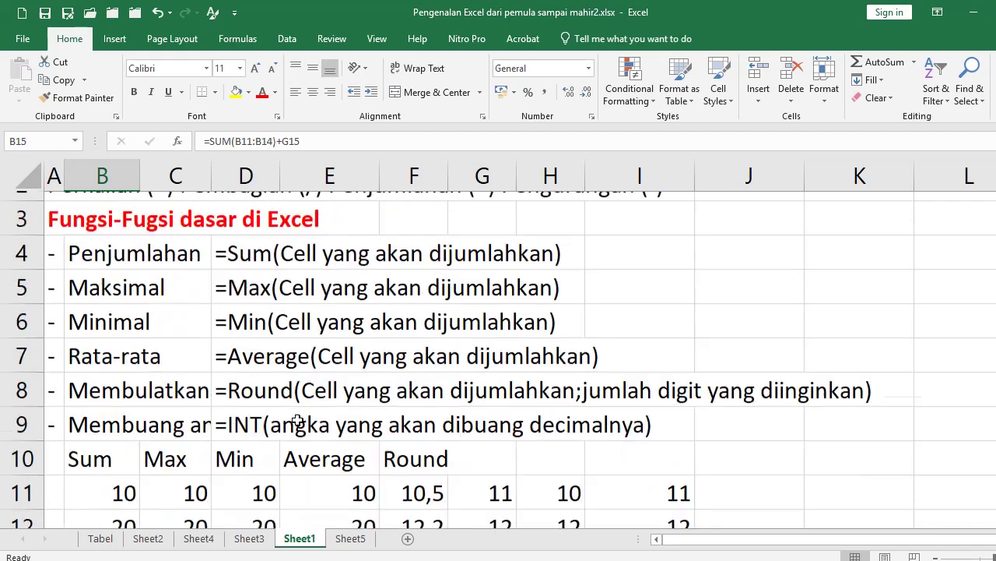
scroll(300, 418, "up", 3)
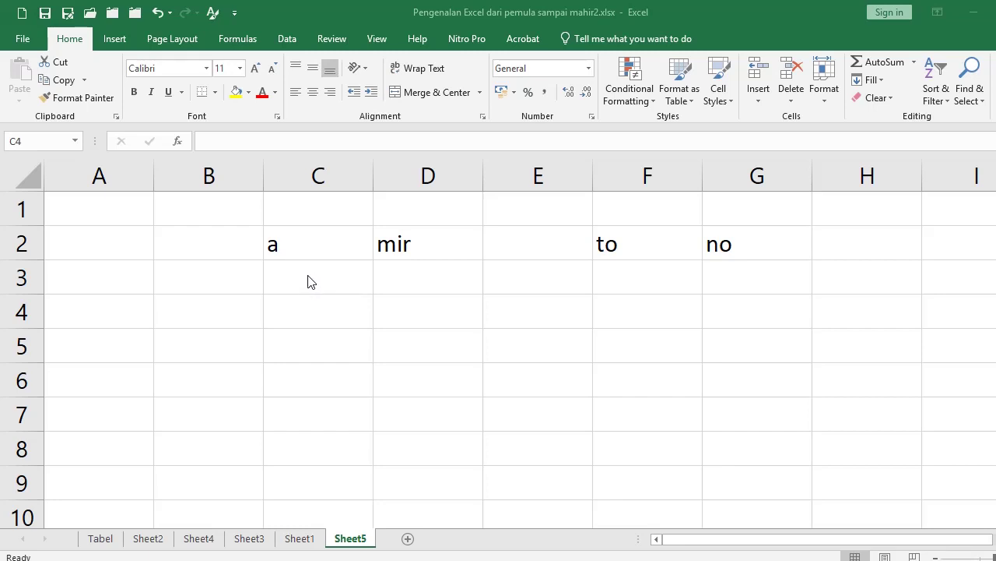
Step: Select cell C3 on Sheet5, just below the letter a
left_click(306, 277)
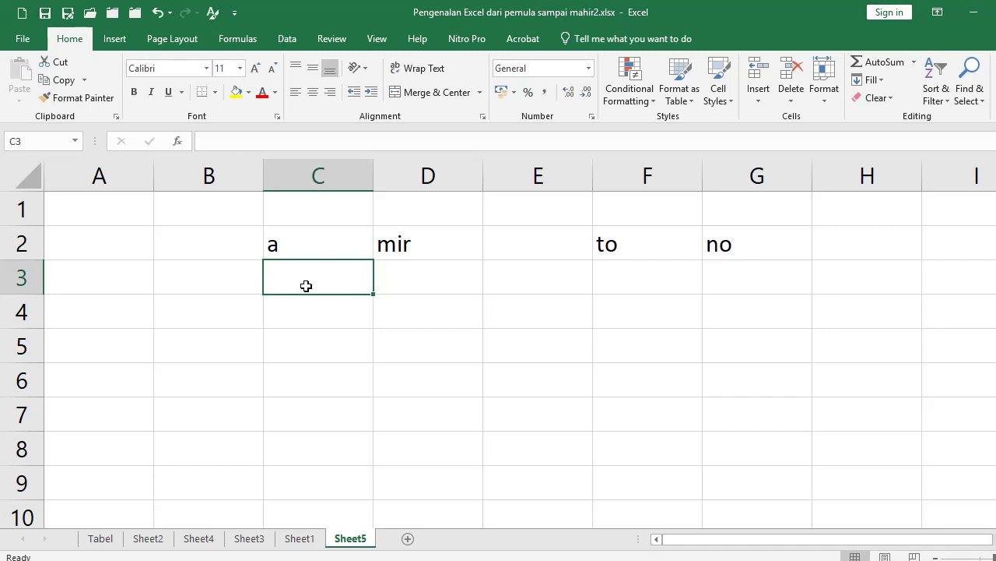
Step: Enter =C2&D2 in C3 so it shows amir
type("=")
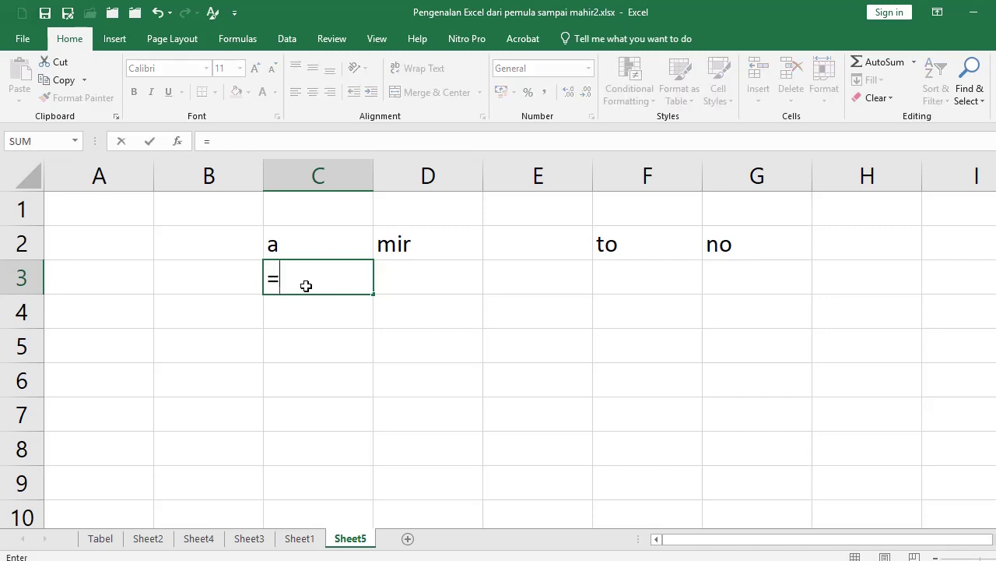
key("Up")
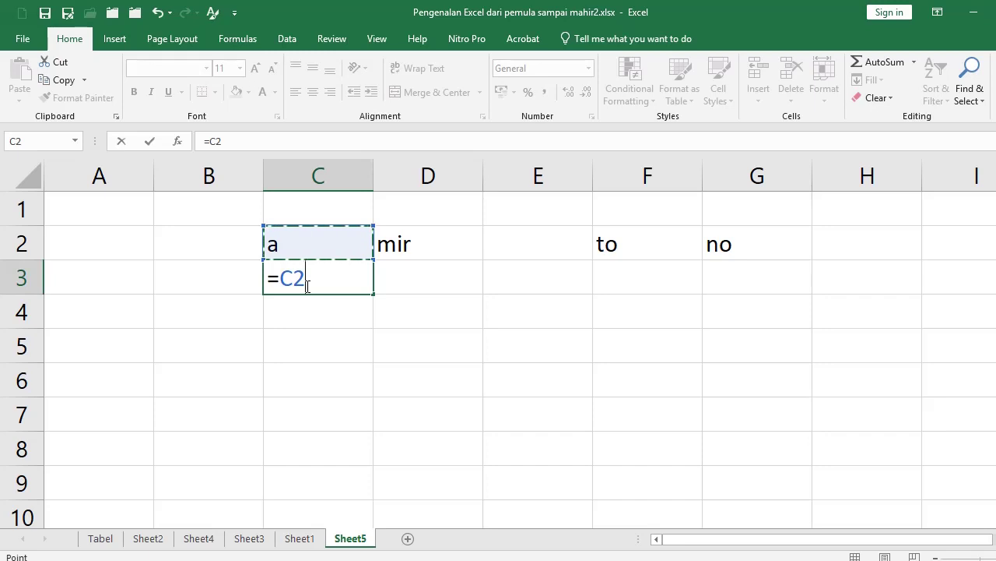
type("&")
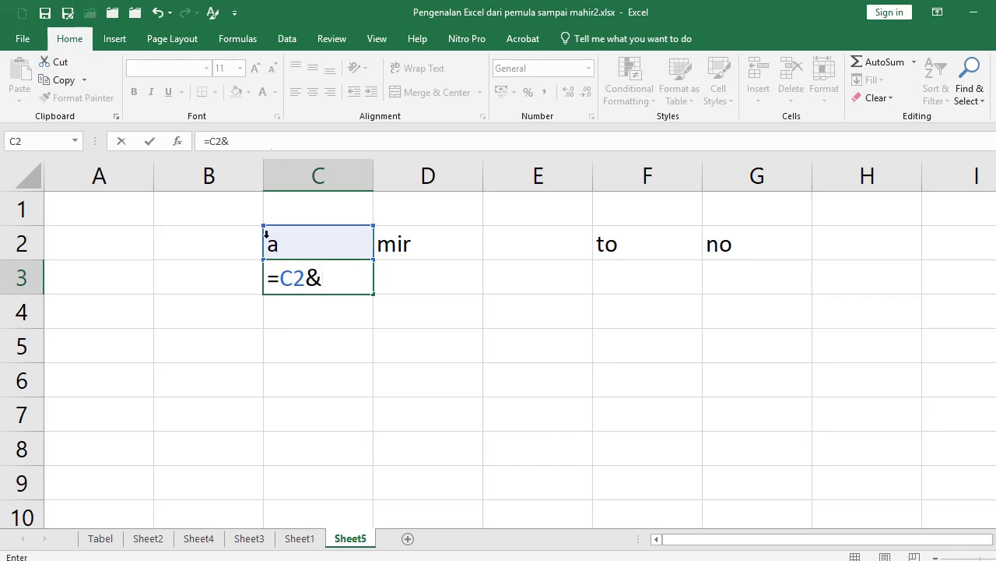
left_click(440, 236)
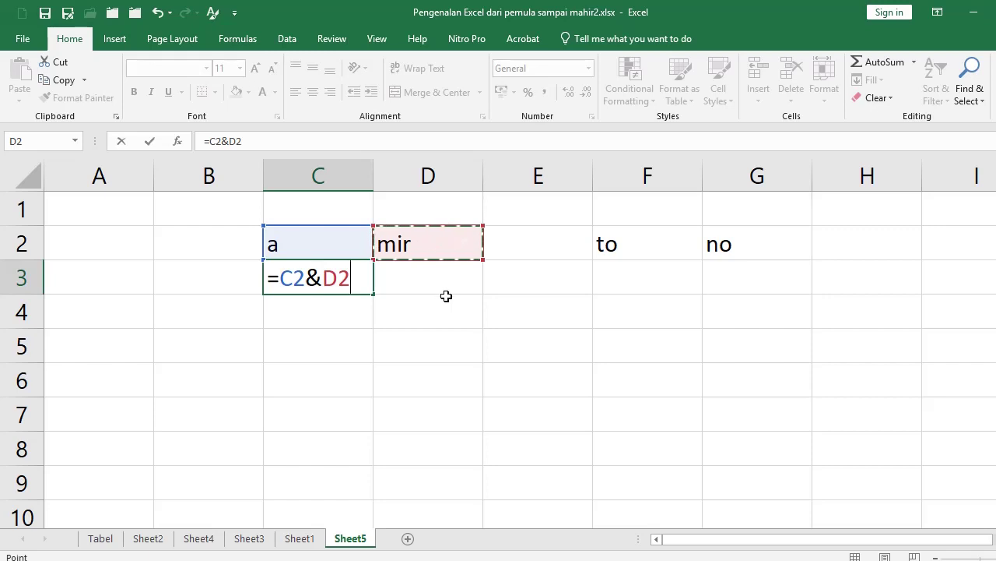
key("Return")
Step: Enter =F2&G2 in F3 so it shows tono
key("Up")
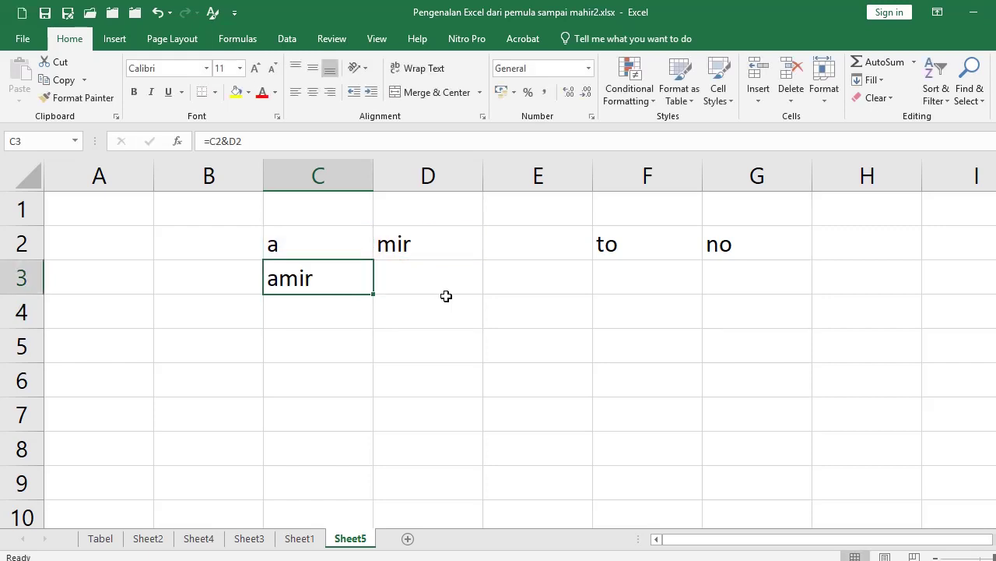
key("Right")
key("Right")
key("Right")
type("=")
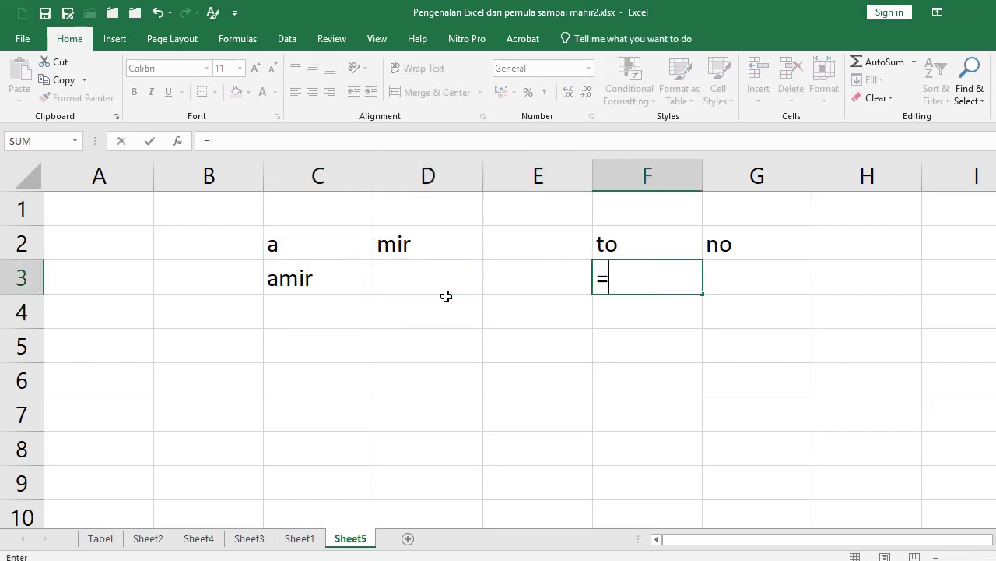
key("Up")
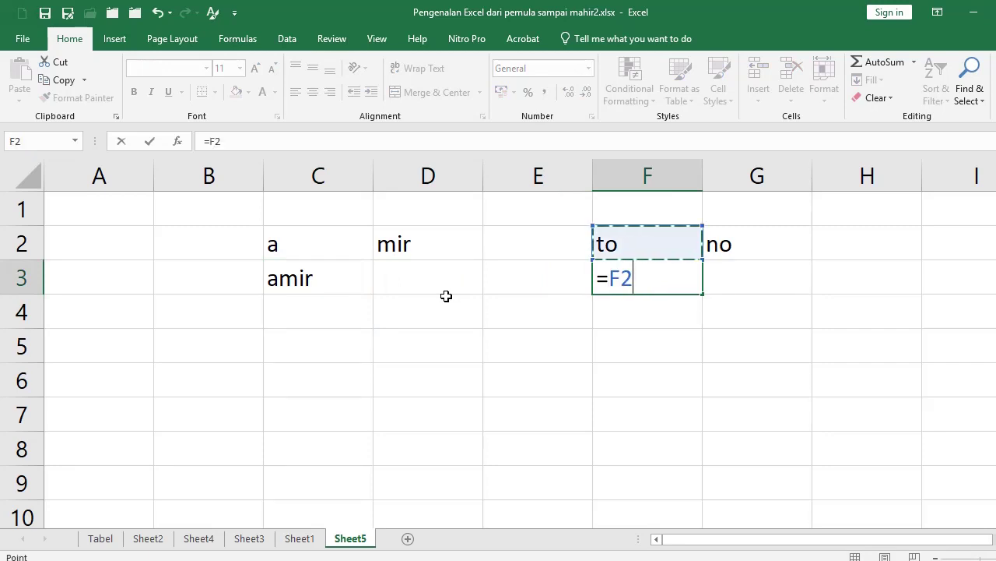
type("&")
key("Up")
key("Right")
key("Return")
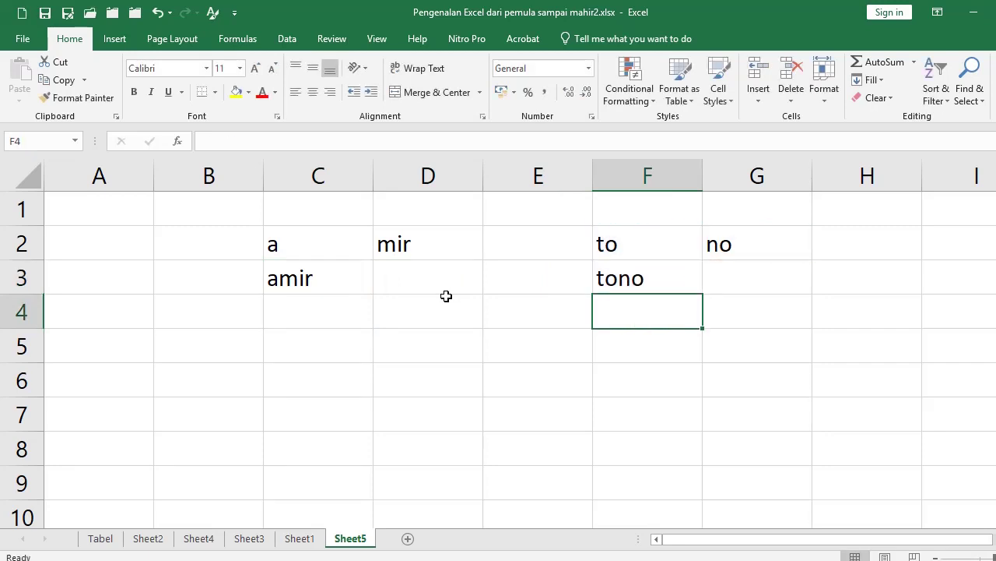
Step: Move the selection back across the sheet to cell C2 holding a
key("Up")
key("Down")
key("Left")
key("Left")
key("Left")
key("Up")
key("Up")
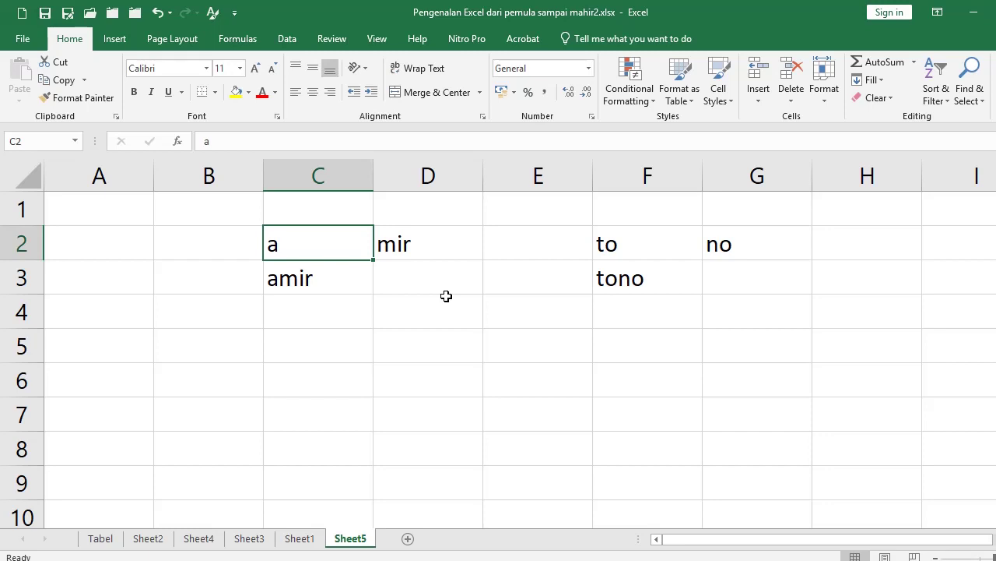
key("Down")
key("Down")
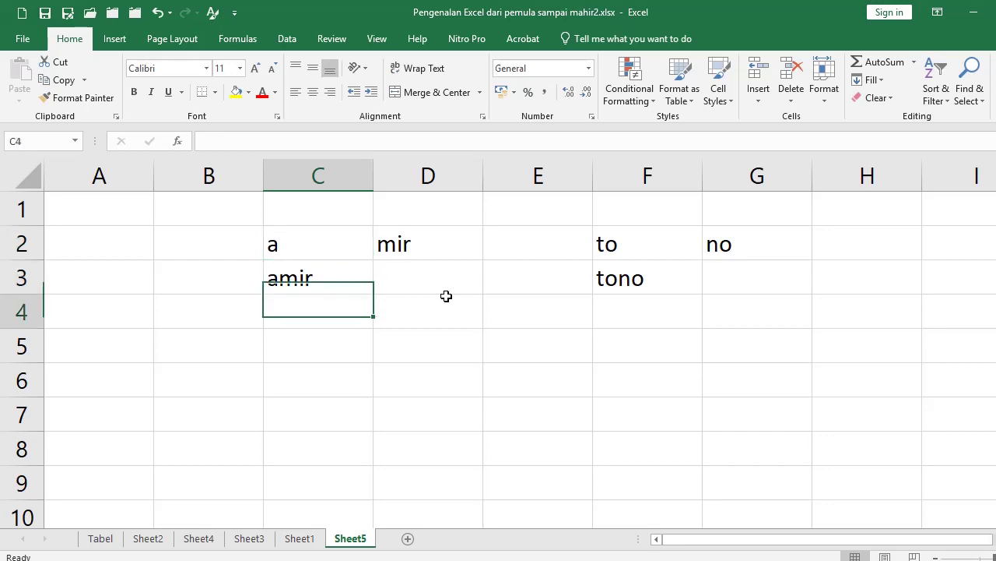
key("Up")
key("Up")
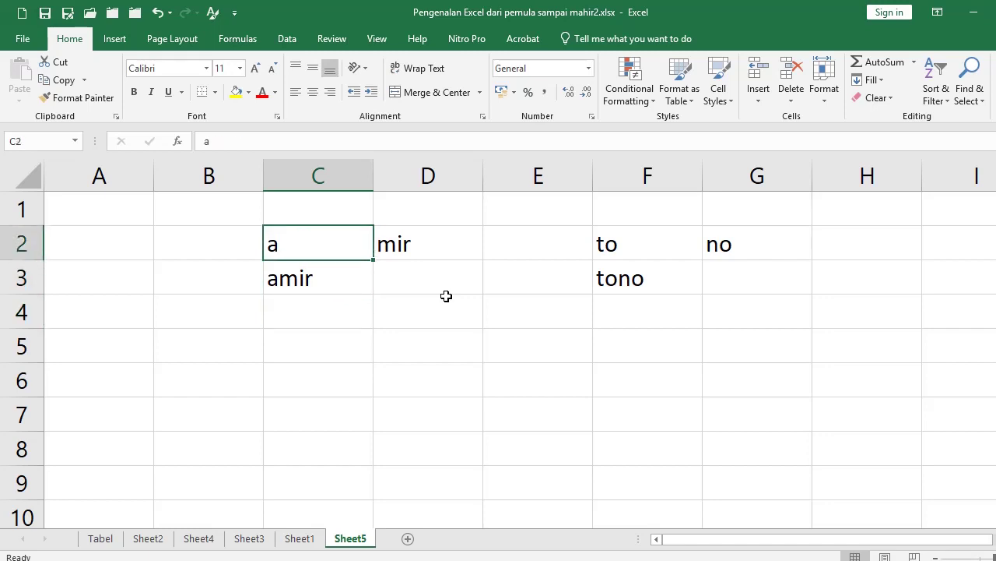
key("Down")
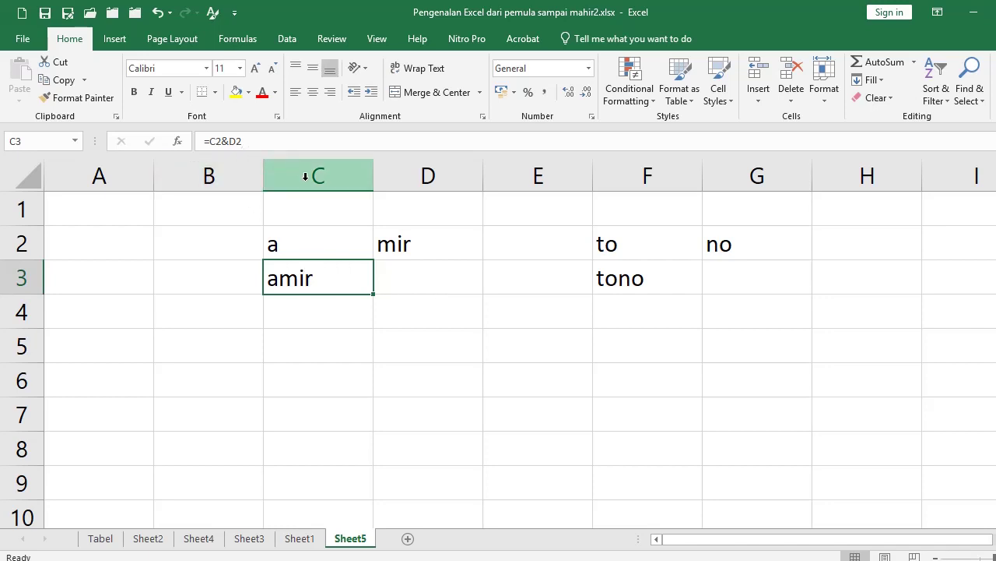
left_click(453, 176)
left_click(313, 348)
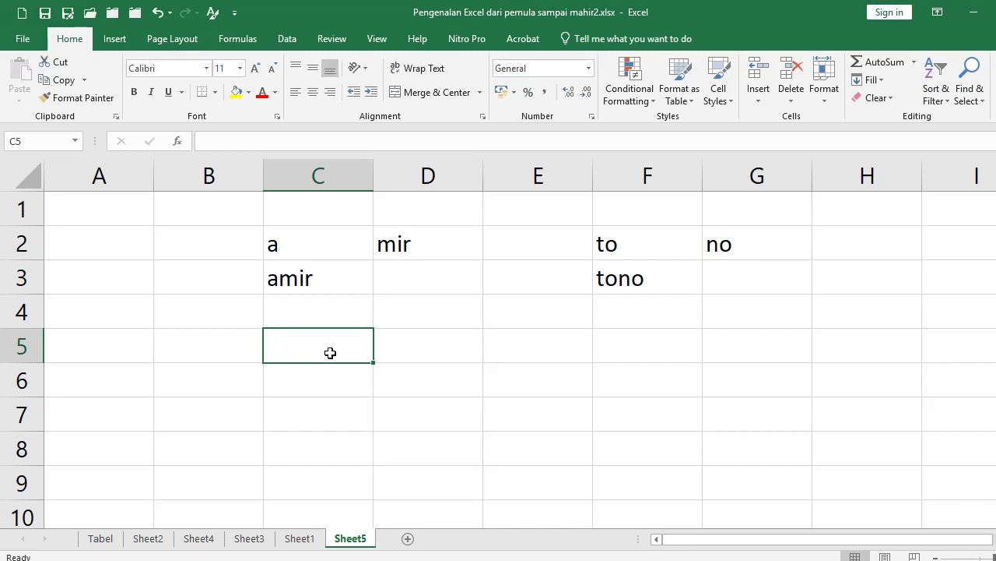
Step: Type the formula ="bu"&"dha" in C5, correcting the stray character after dha
type("=")
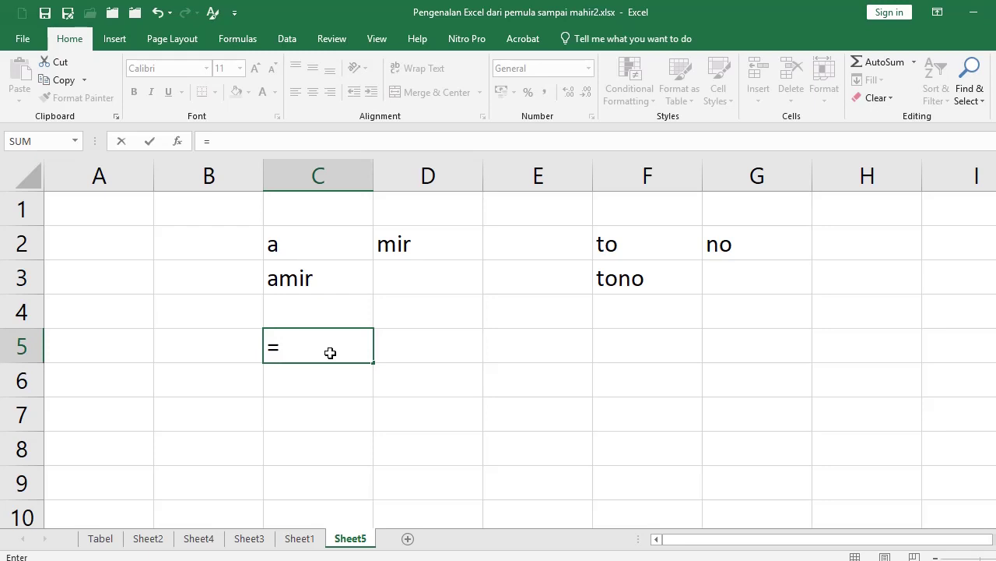
type("\"")
type("bu")
type("\"&")
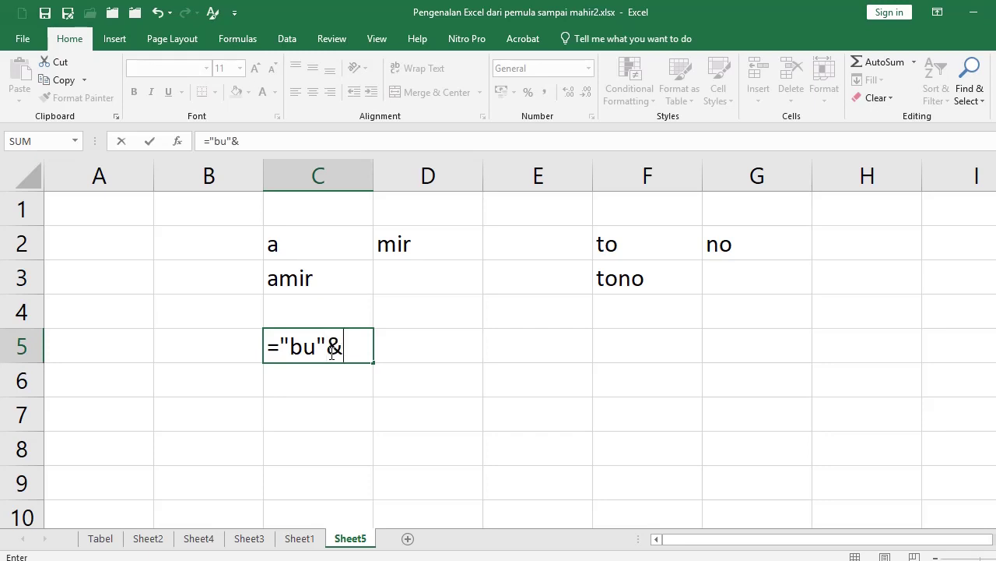
type("\"")
type("d")
type("ha|")
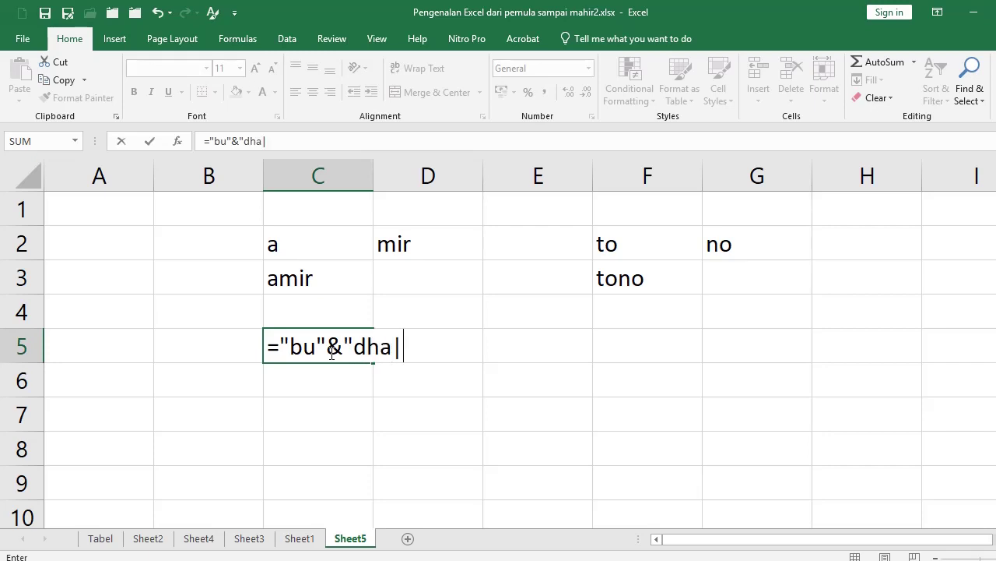
key("BackSpace")
type("\"")
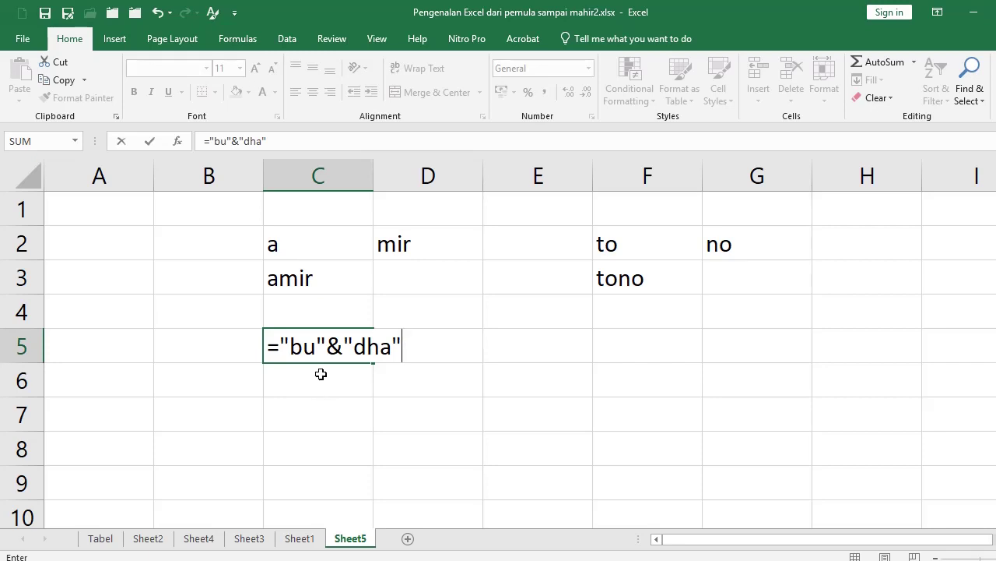
Step: Confirm ="bu"&"dha" in C5 showing budha, then enter =bu&dha in C6 giving #NAME?
key("Return")
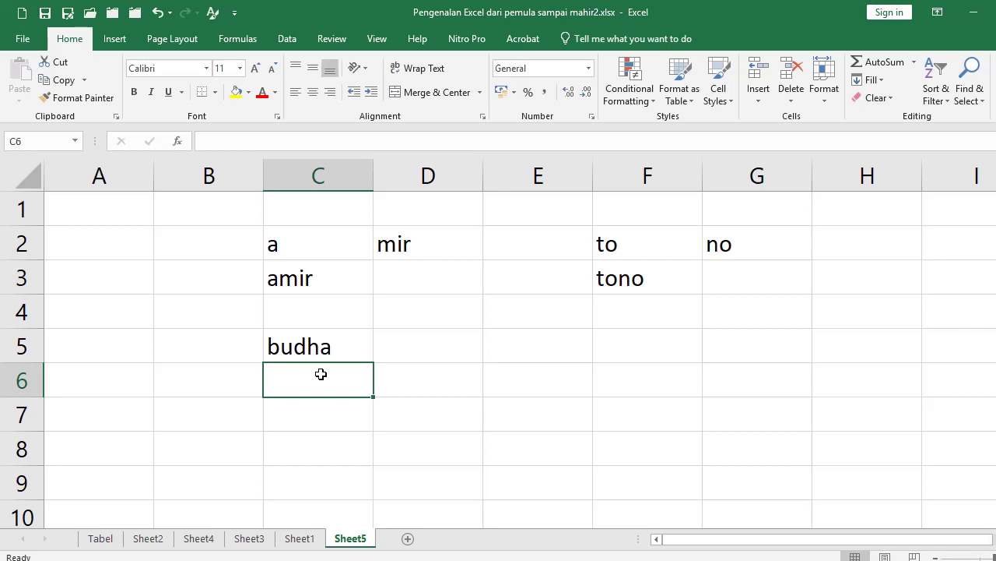
key("Up")
key("Down")
type("=")
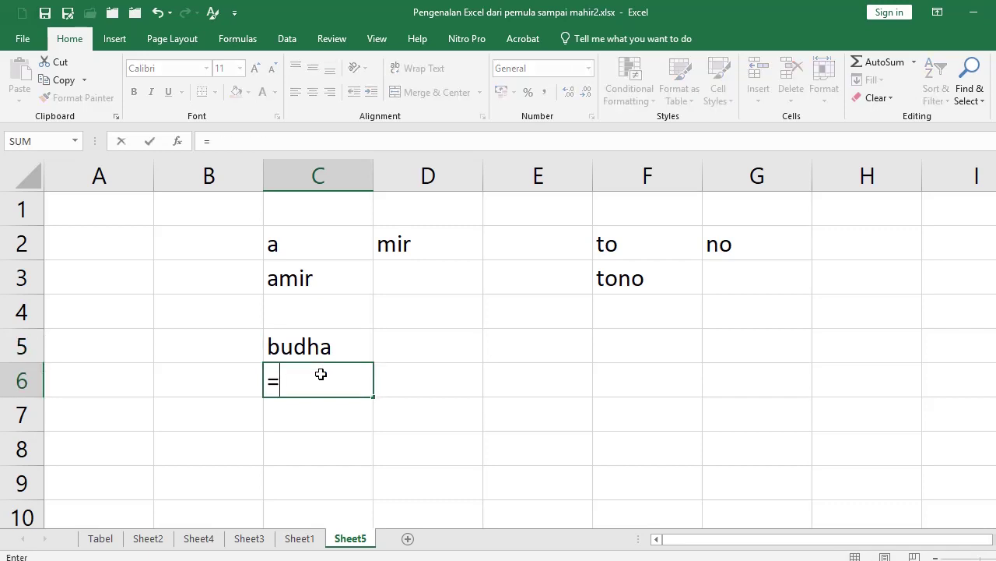
type("b")
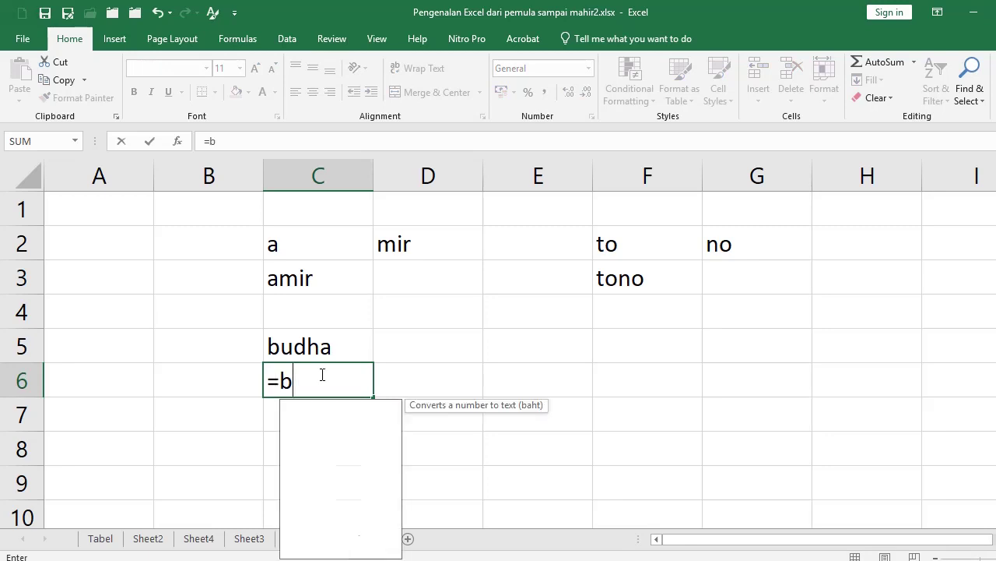
type("u&d")
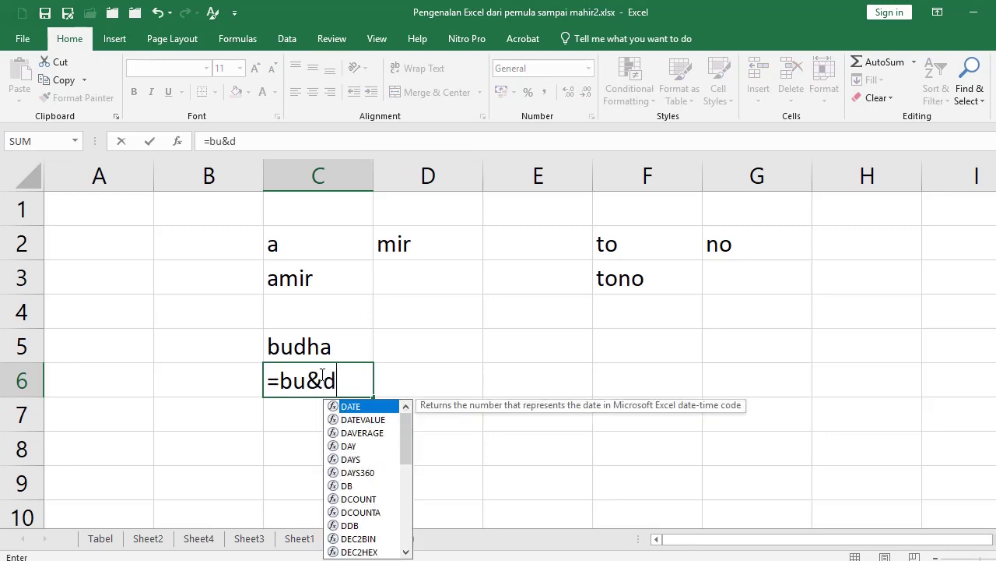
type("ha")
key("Return")
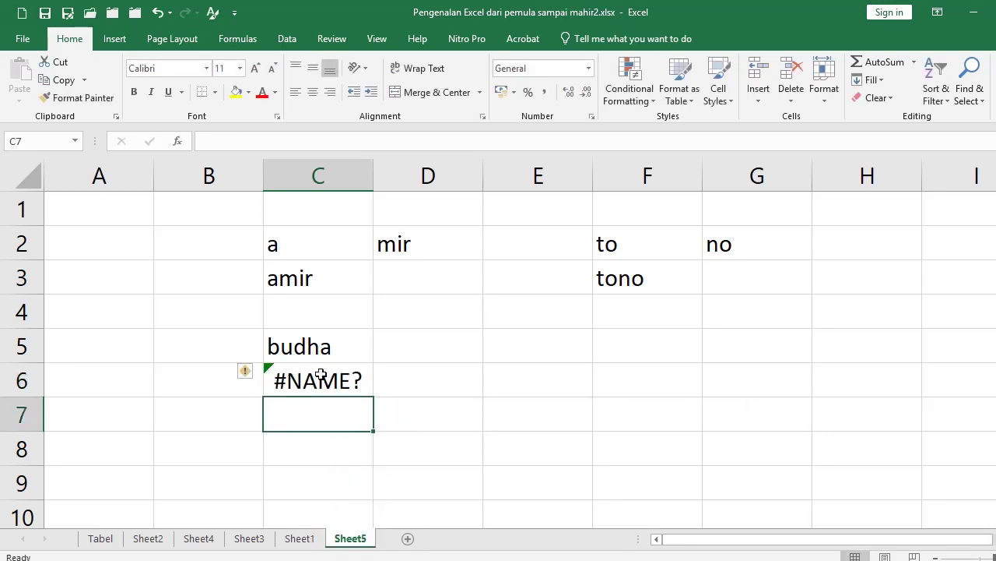
Step: Clear both text-joining examples from C6 and C5
left_click(320, 375)
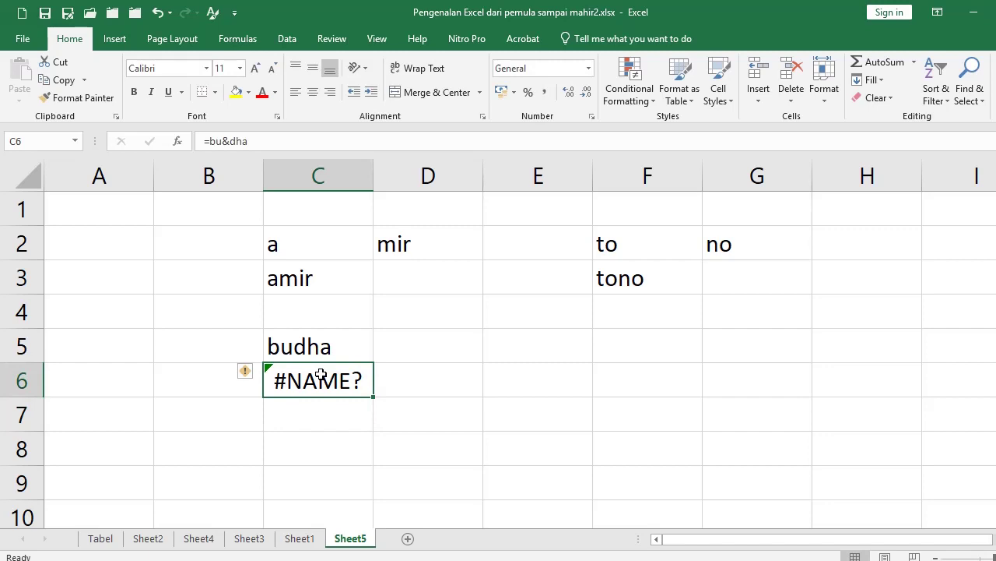
key("Delete")
key("Up")
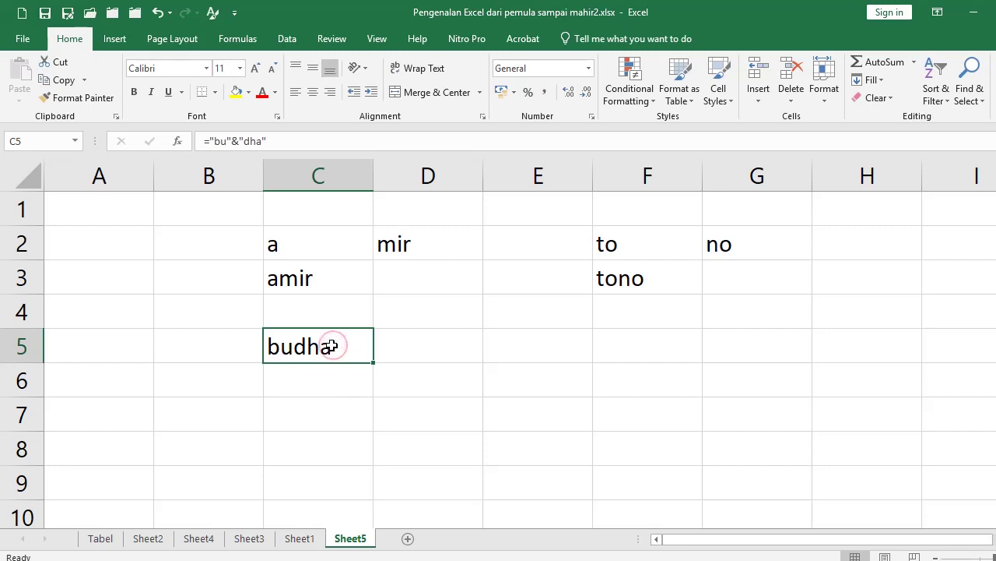
key("Delete")
Step: On Sheet1, review the ROUND and INT results in G11, H11 and I11
left_click(300, 538)
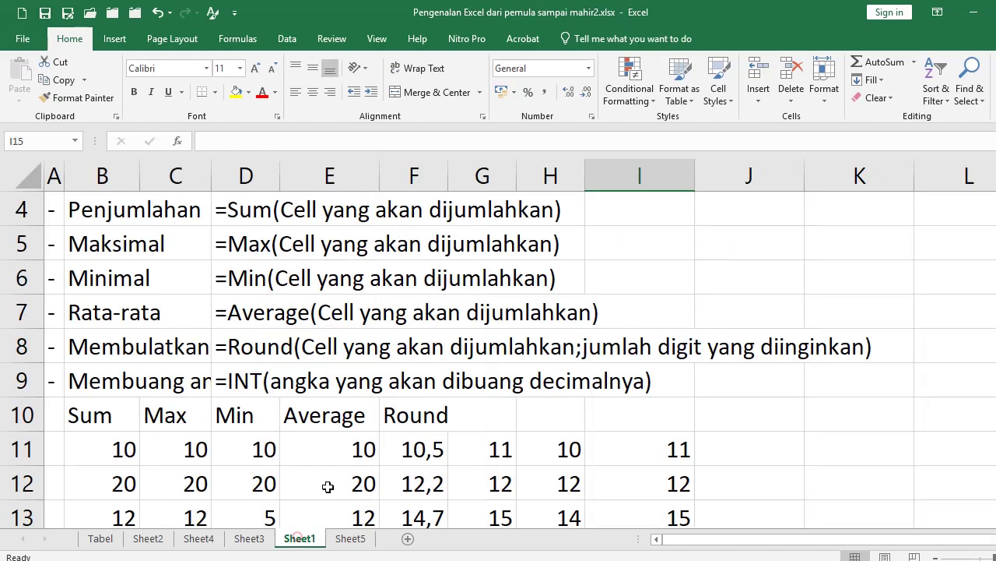
scroll(423, 440, "down", 2)
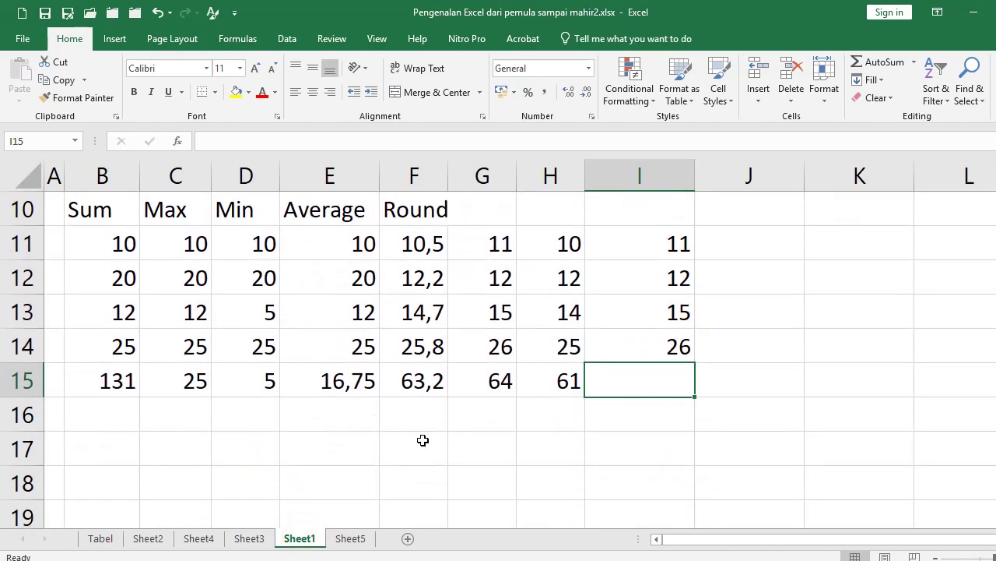
left_click(668, 251)
left_click(566, 243)
left_click(486, 249)
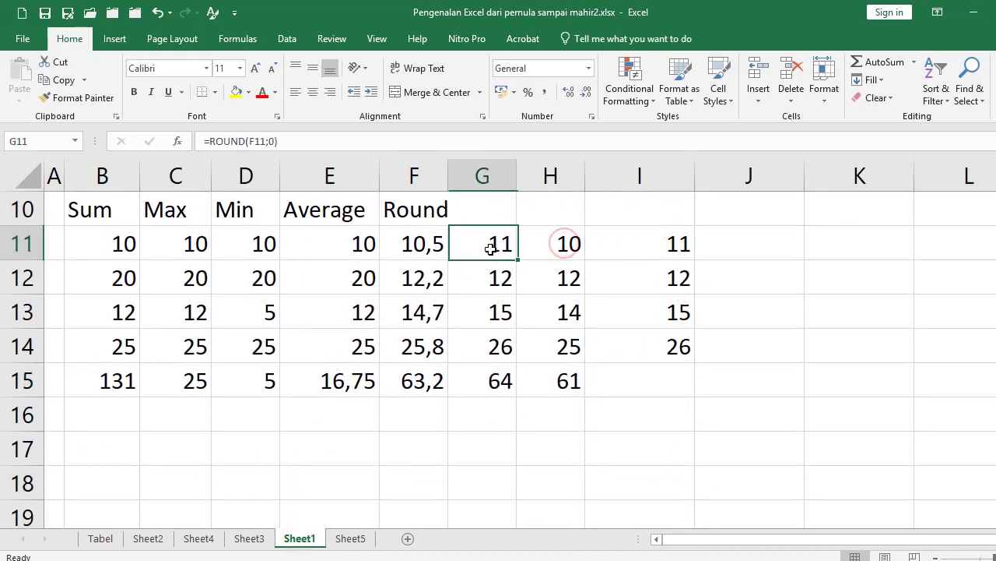
left_click(550, 248)
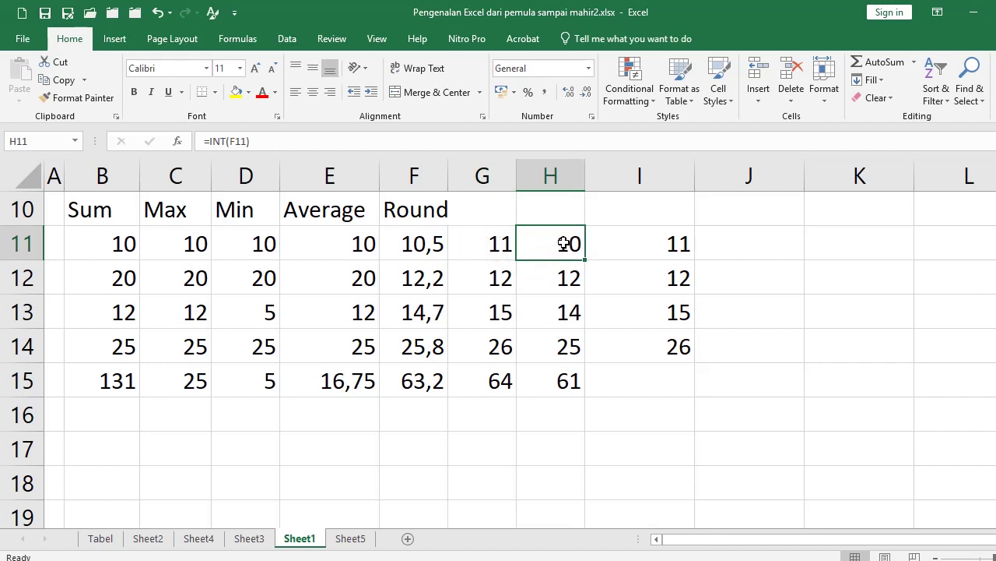
Step: Clear the rounding results in G12:I15 along with H11 and I11
left_click(424, 277)
left_click_drag(487, 280, 674, 382)
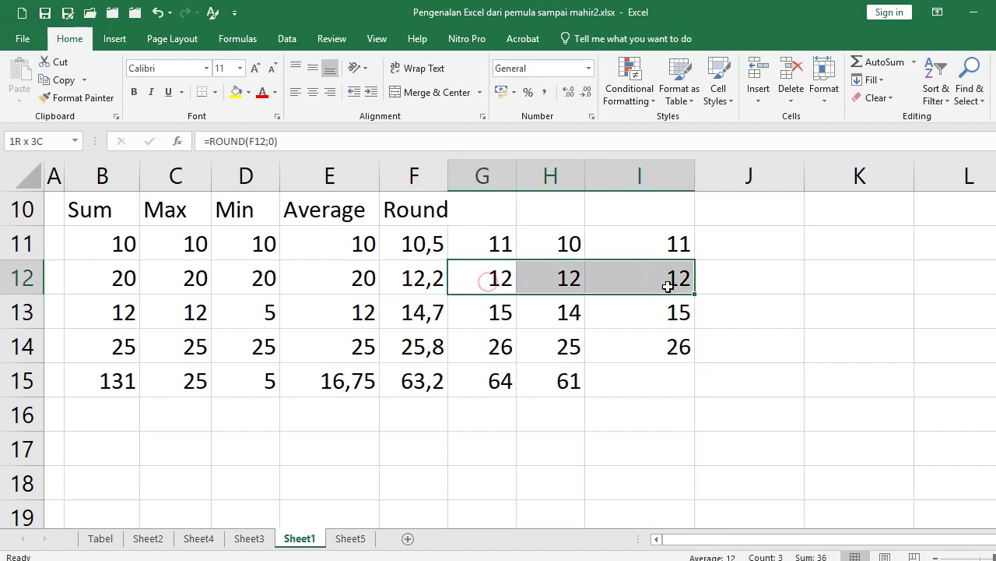
key("Delete")
key("Up")
key("Right")
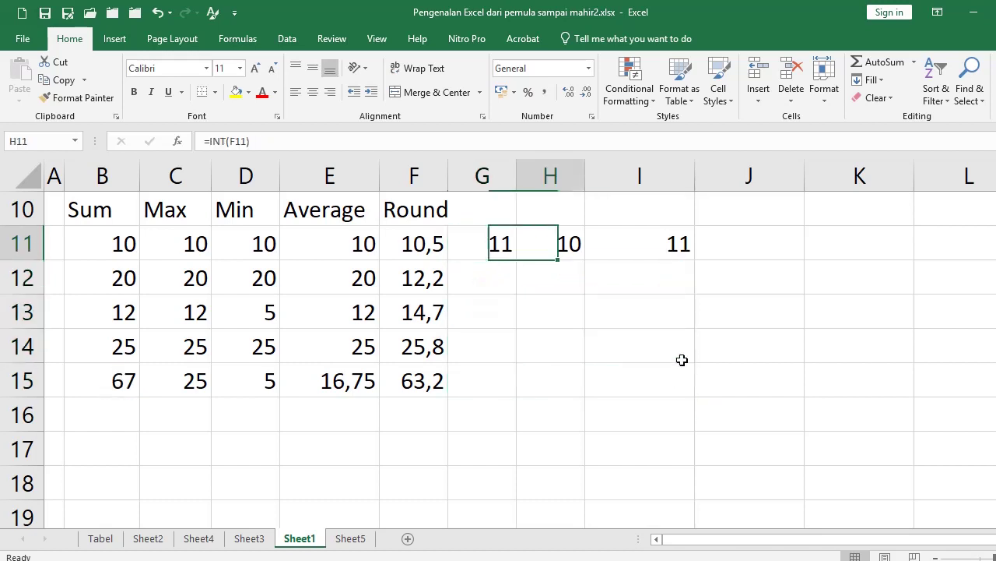
key("Delete")
key("Right")
key("Down")
key("Up")
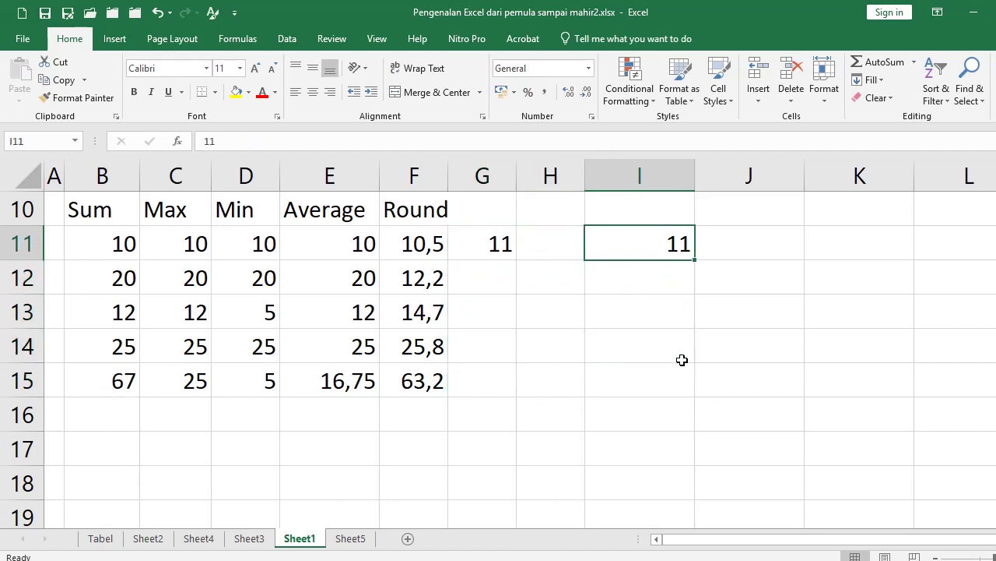
key("Delete")
key("Left")
key("Left")
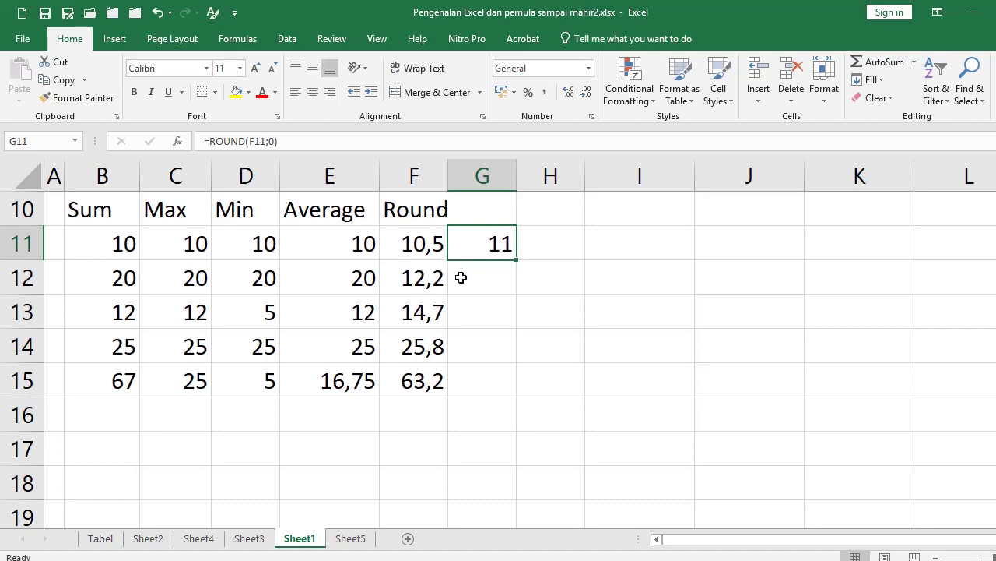
Step: Check that G11's =ROUND(F11;0) remains, rounding 10,5 in F11 to 11
left_click(473, 243)
left_click(416, 246)
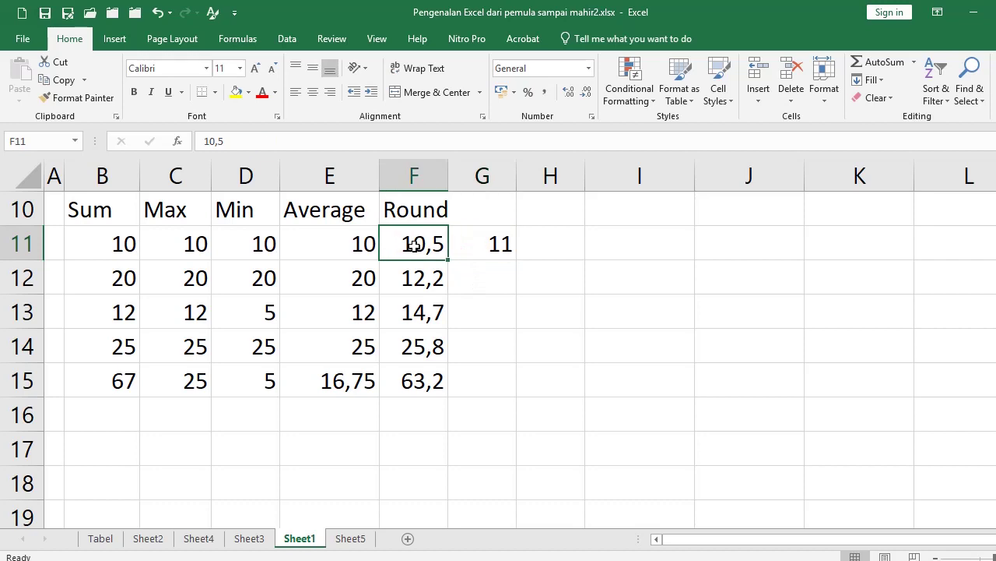
left_click(482, 244)
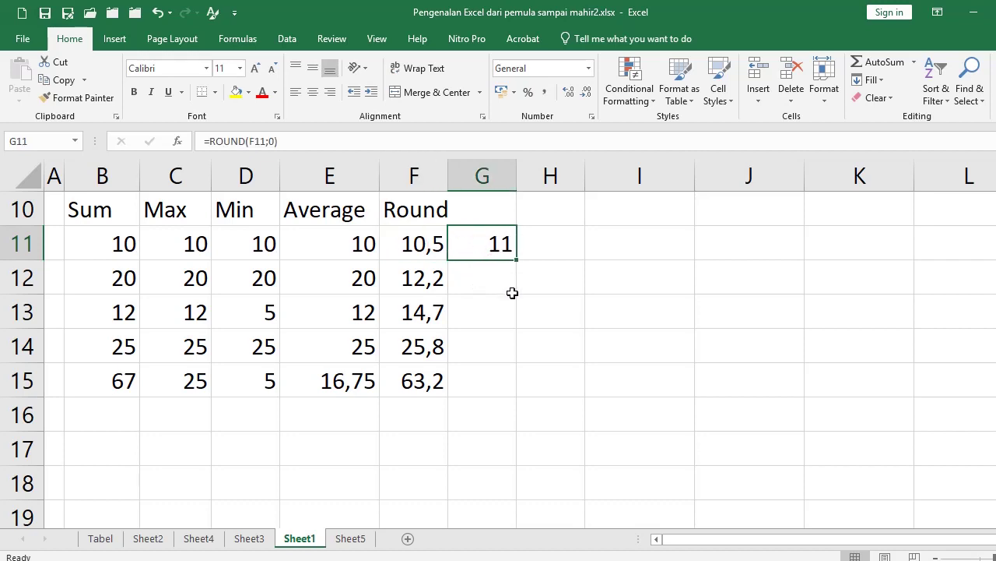
Step: Copy-paste G11's ROUND formula into G12:G15, then clear those pasted results
key("ctrl+c")
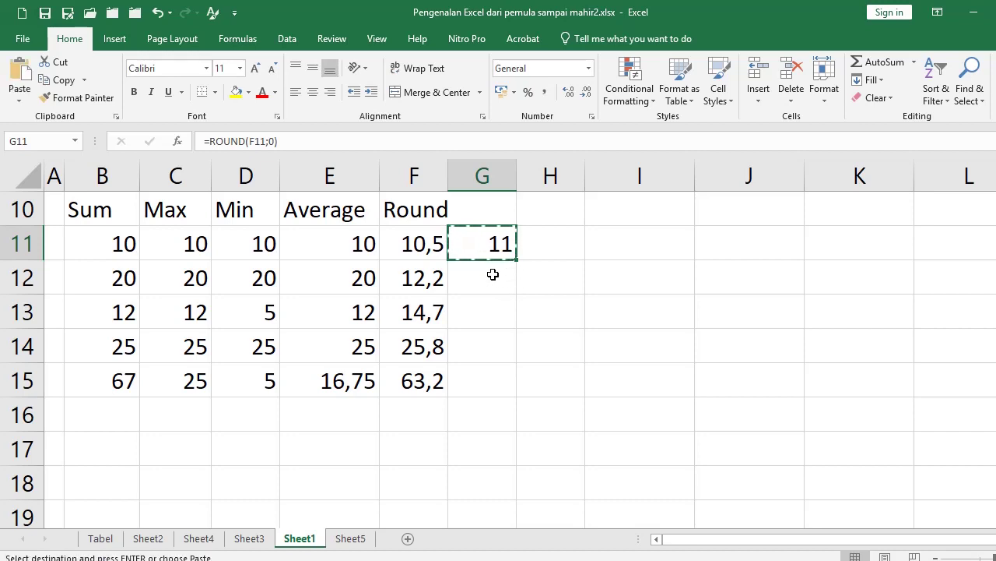
left_click_drag(496, 273, 496, 372)
key("Return")
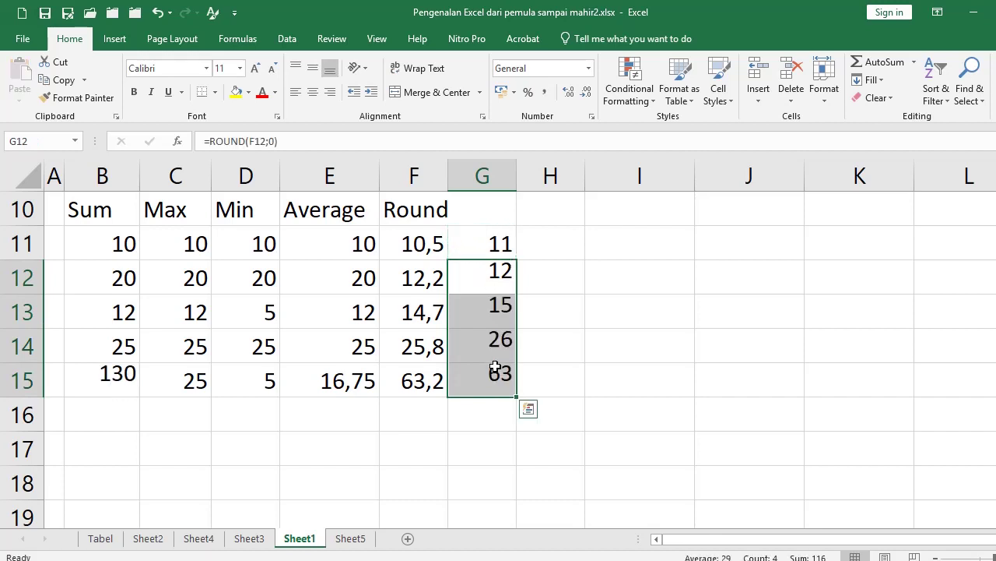
left_click(554, 369)
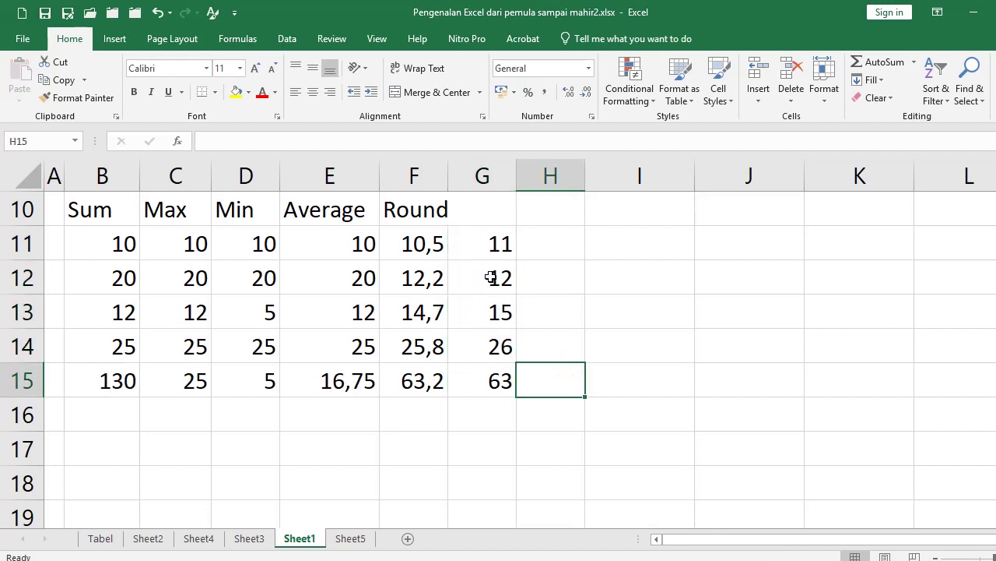
left_click_drag(492, 276, 494, 364)
key("Delete")
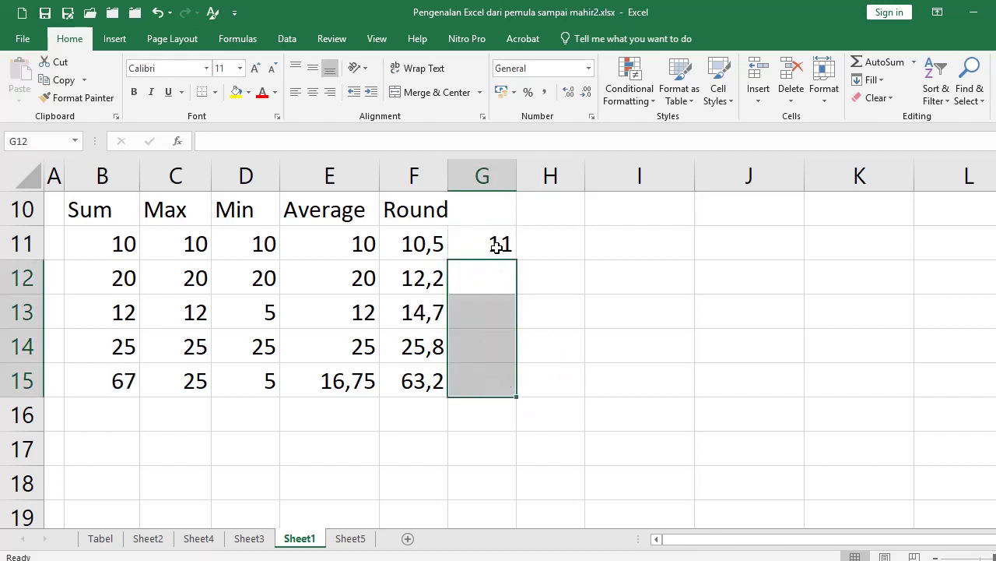
Step: Fill G11's ROUND formula down to G15 with the fill handle, then return to Sheet5
left_click(498, 244)
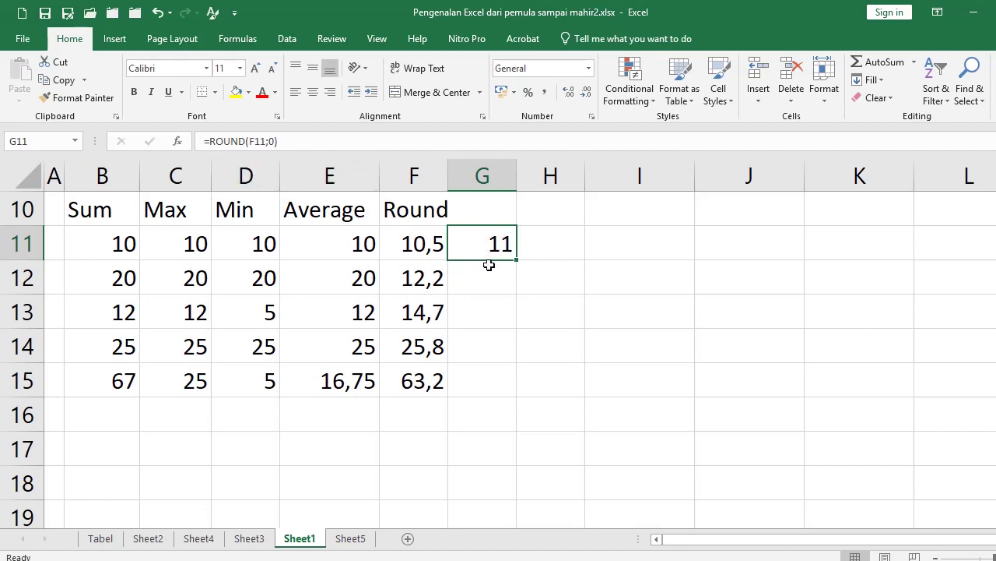
left_click_drag(519, 260, 517, 387)
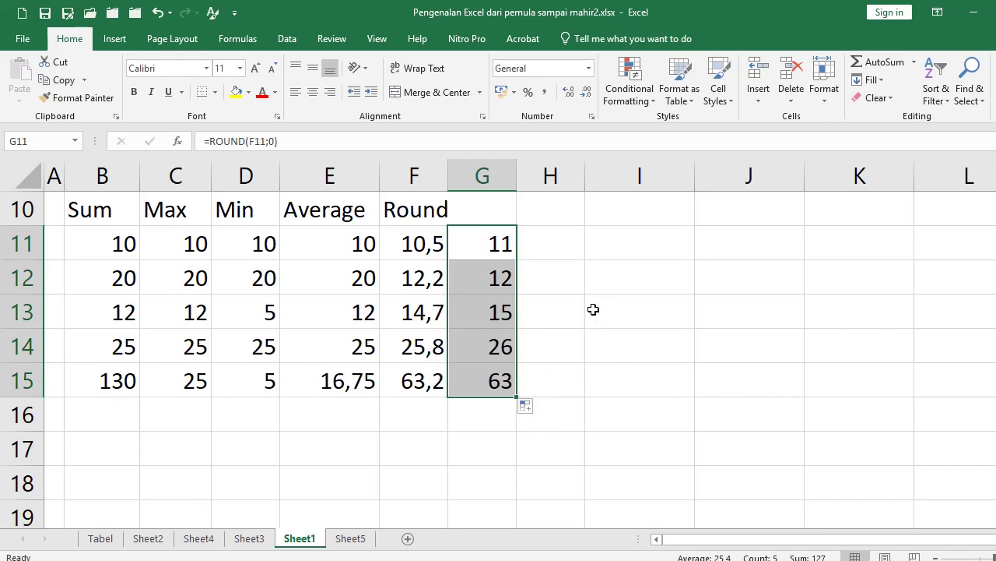
left_click(350, 538)
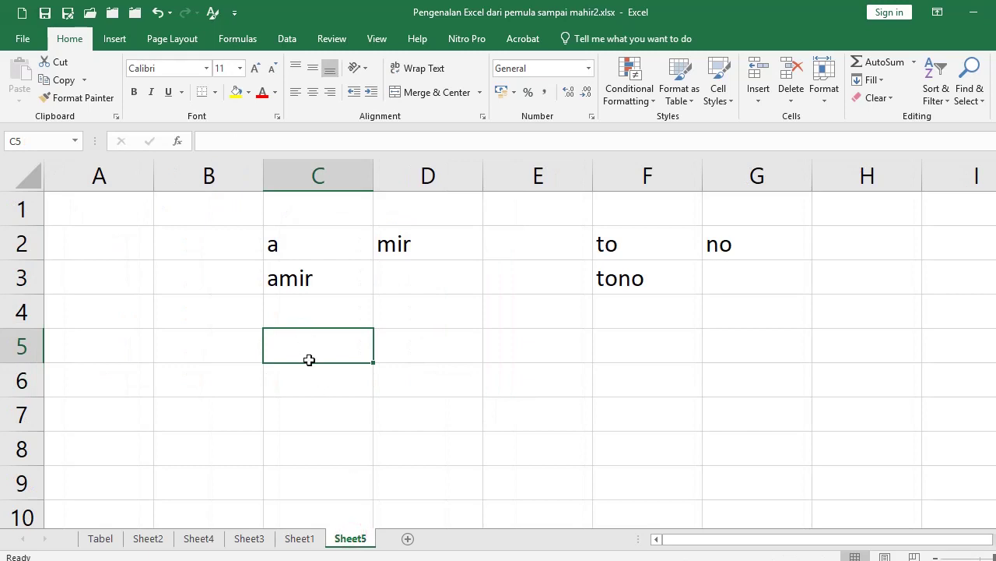
Step: Rewrite C3's formula as =C2&D2 so it joins a and mir into amir
left_click(312, 281)
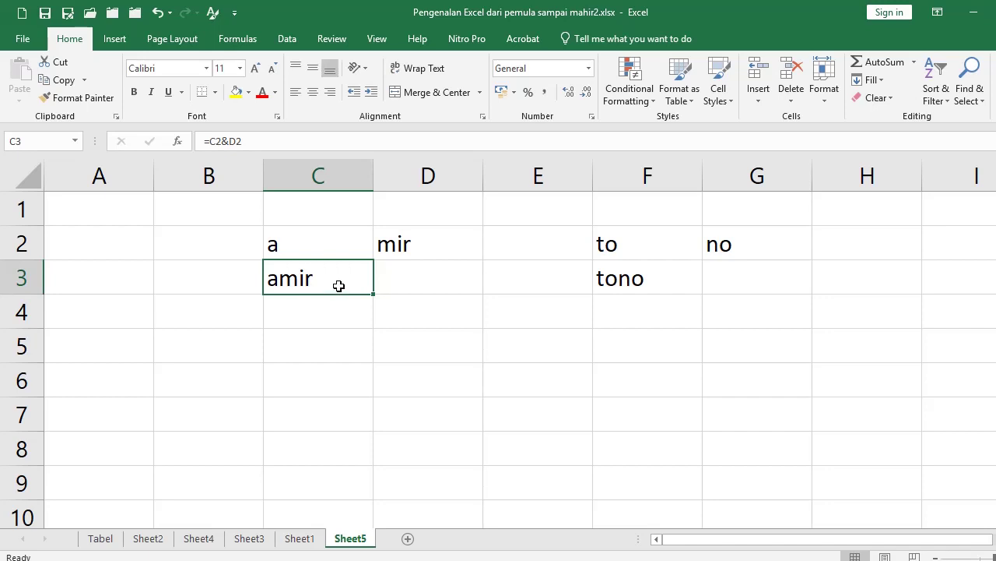
double_click(339, 285)
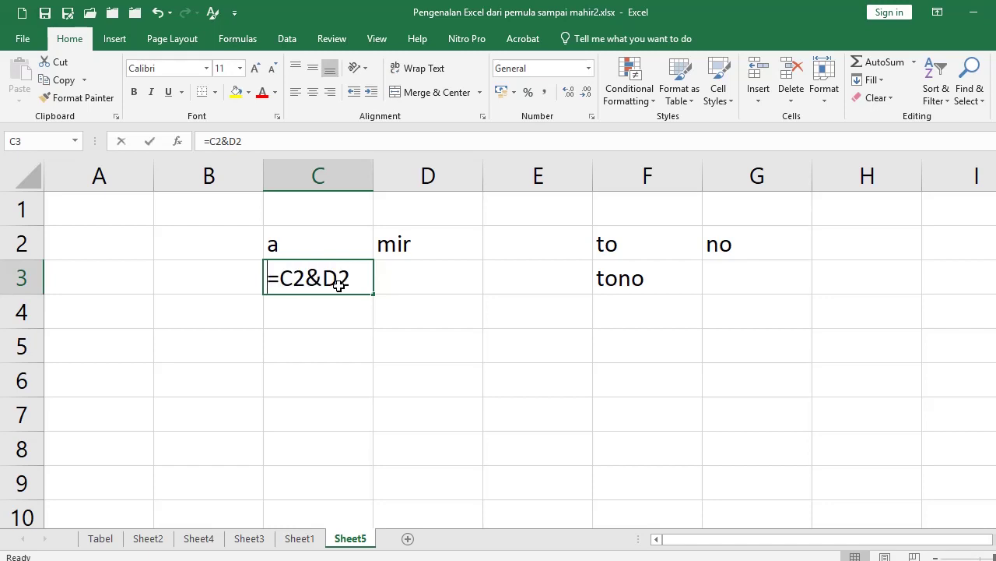
key("Escape")
type("=")
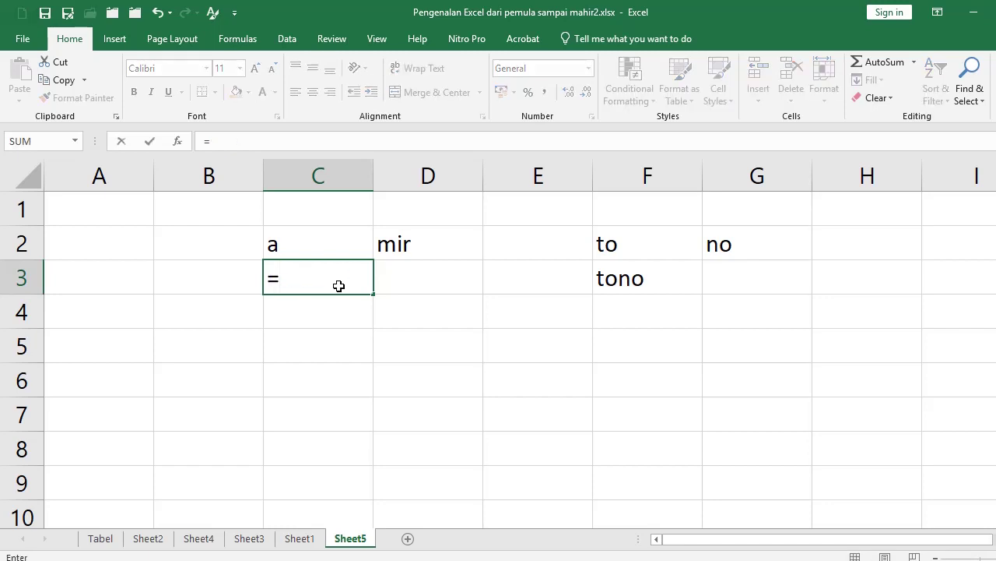
key("Up")
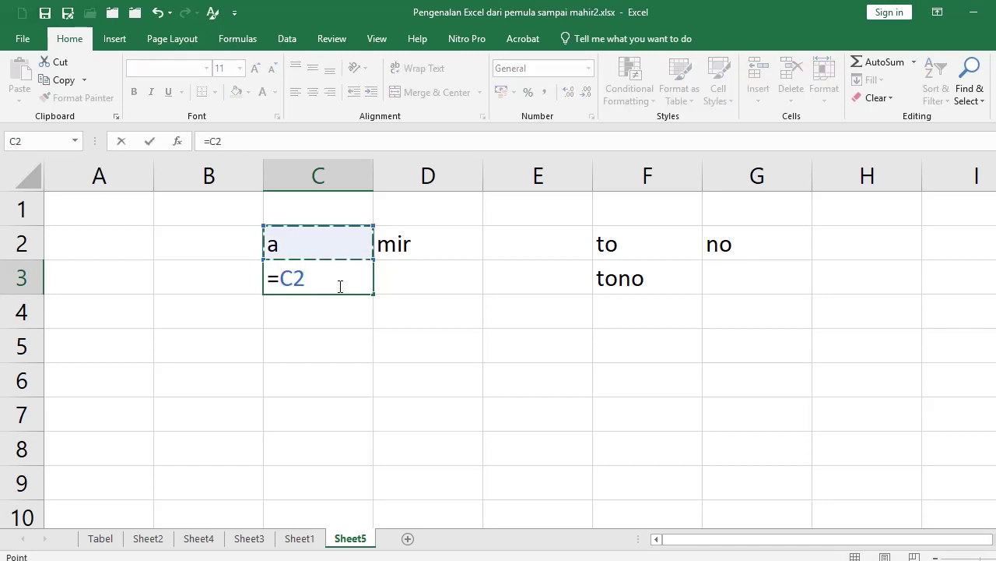
type("&")
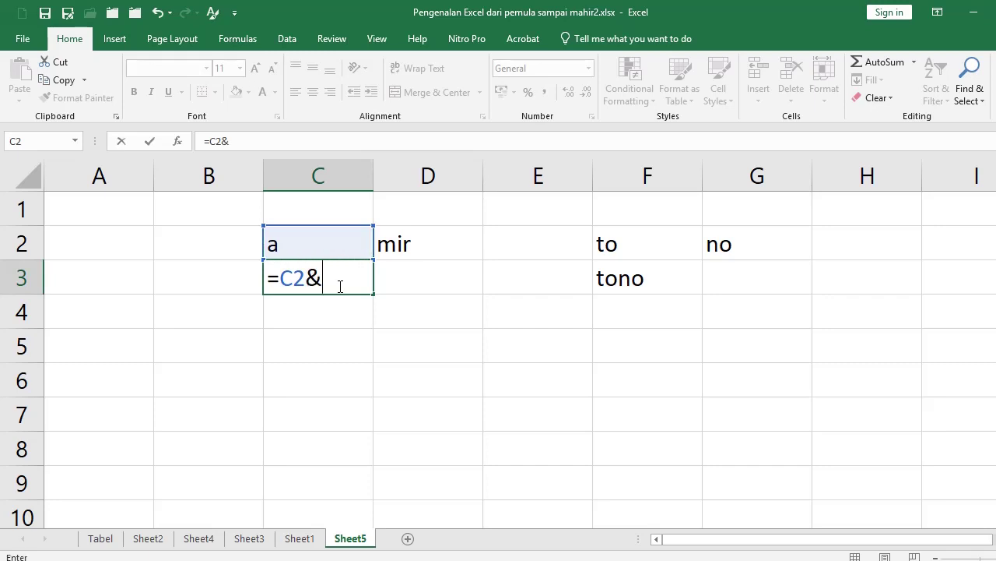
key("Up")
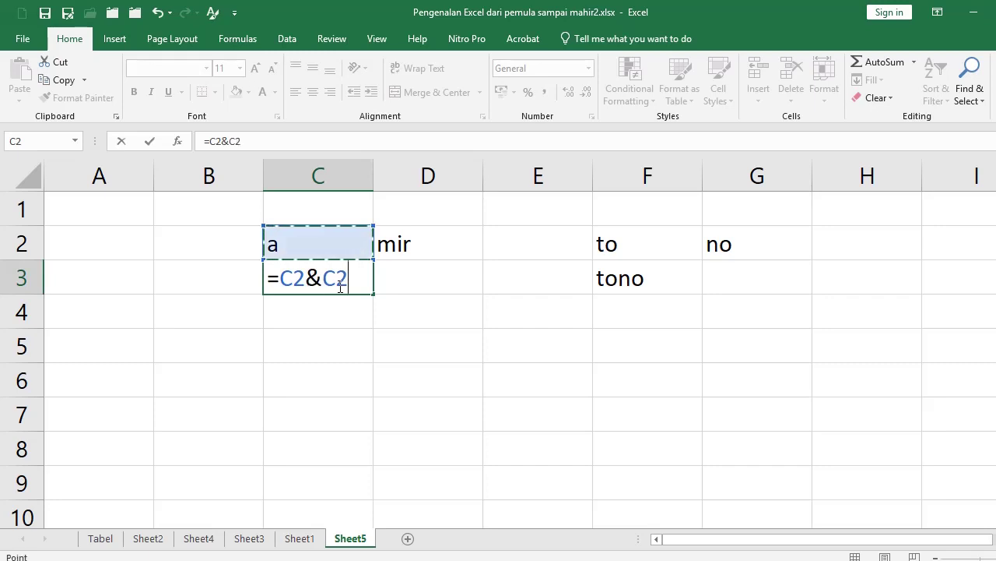
key("Right")
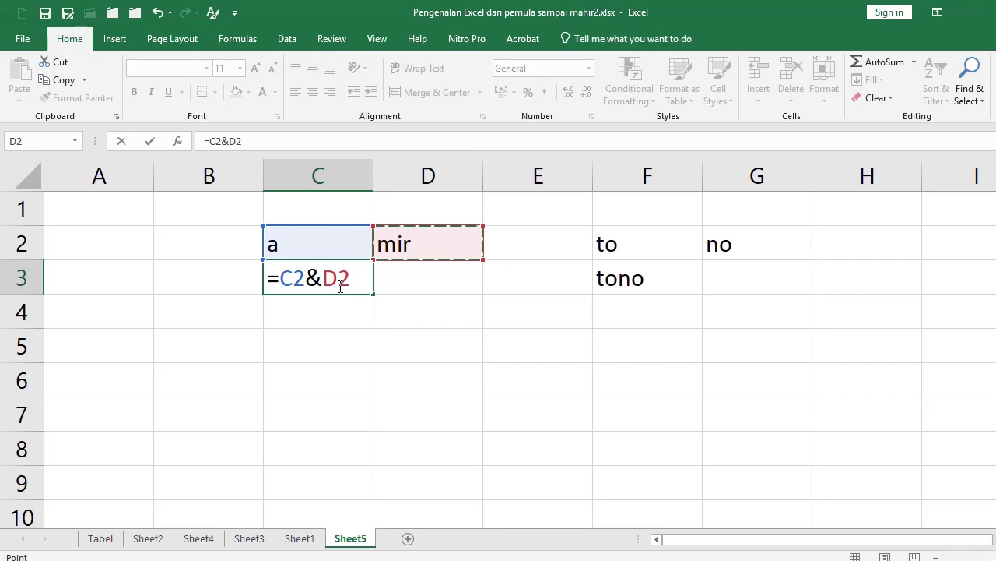
key("Return")
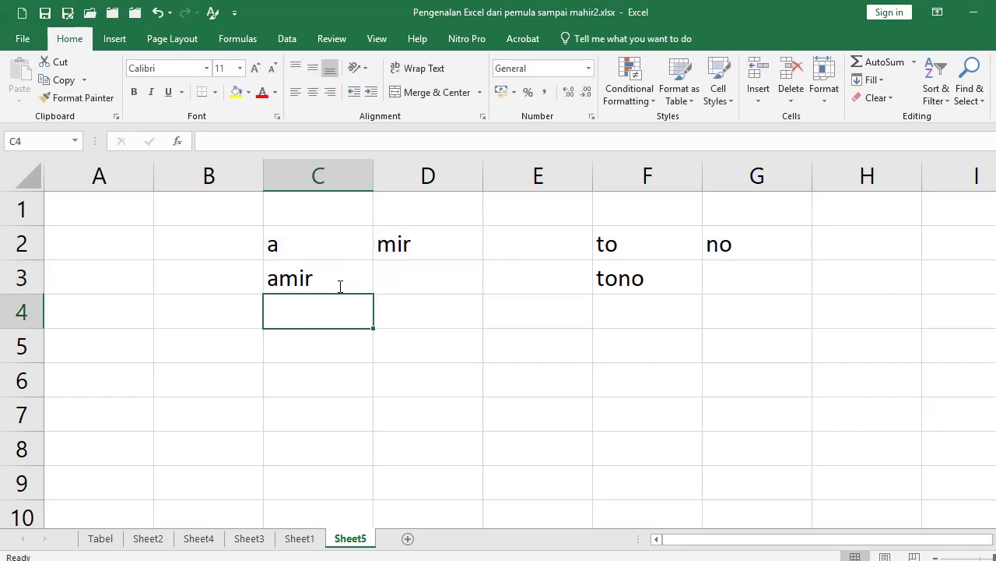
Step: Copy C3's joining formula into F3, where it becomes =F2&G2 showing tono
left_click(339, 285)
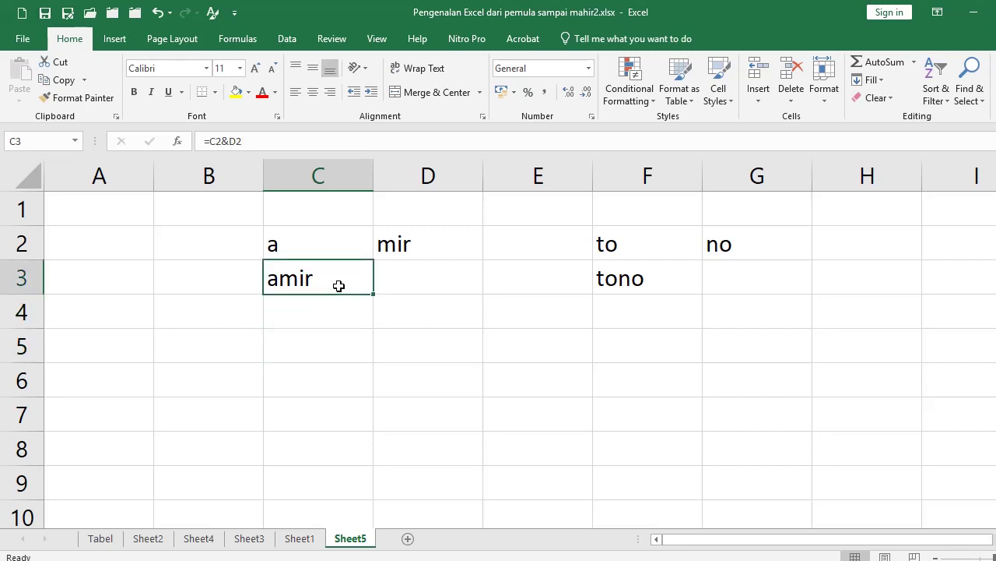
key("ctrl+c")
key("Right")
key("Right")
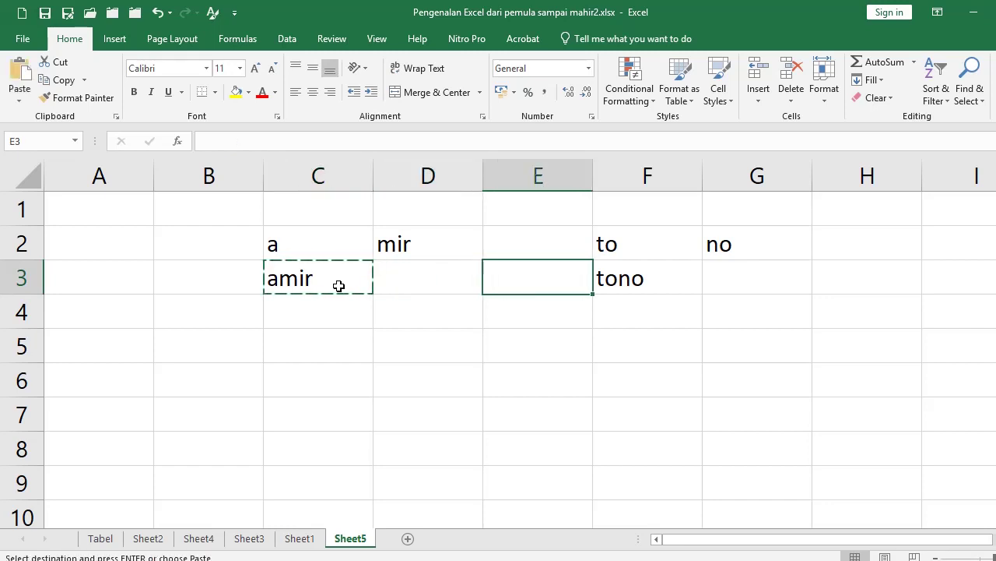
key("Right")
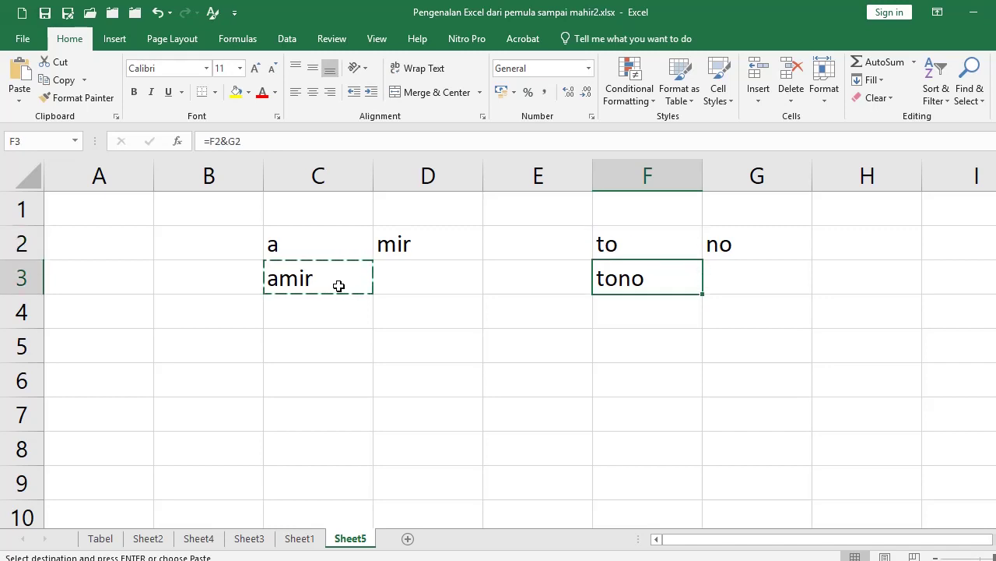
key("Delete")
key("Up")
key("Down")
key("Left")
key("Left")
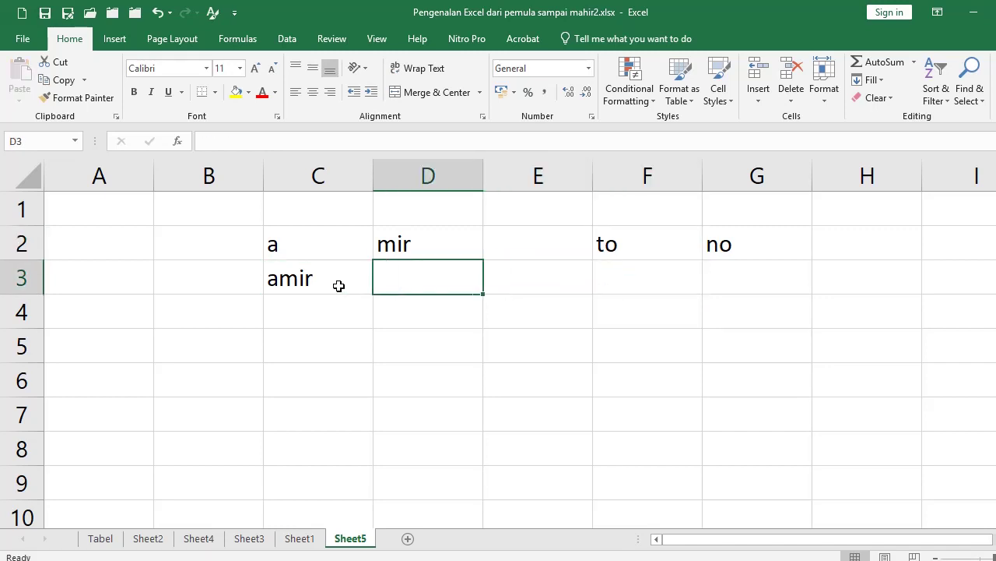
key("Left")
key("ctrl+c")
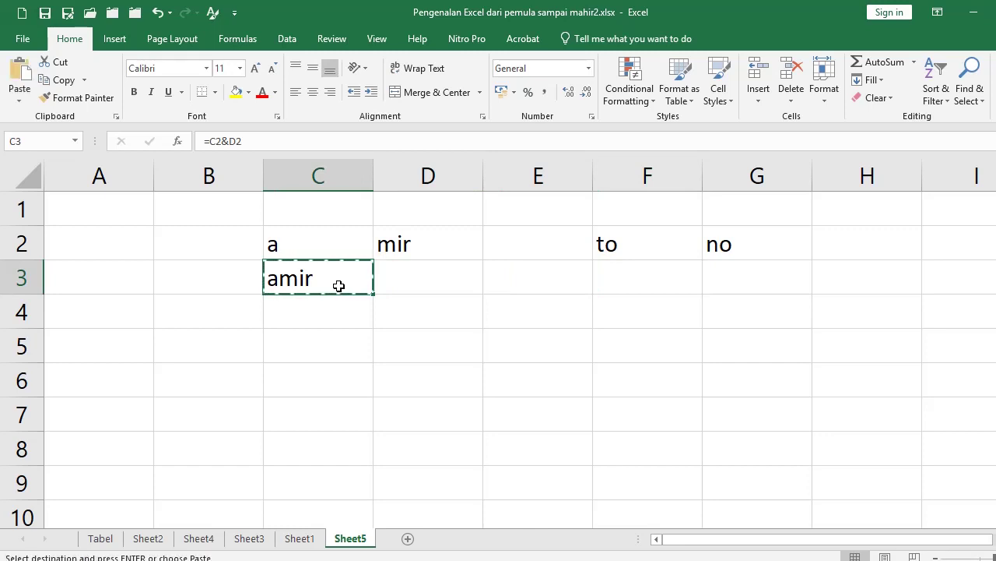
key("Right")
key("Right")
key("Right")
key("Return")
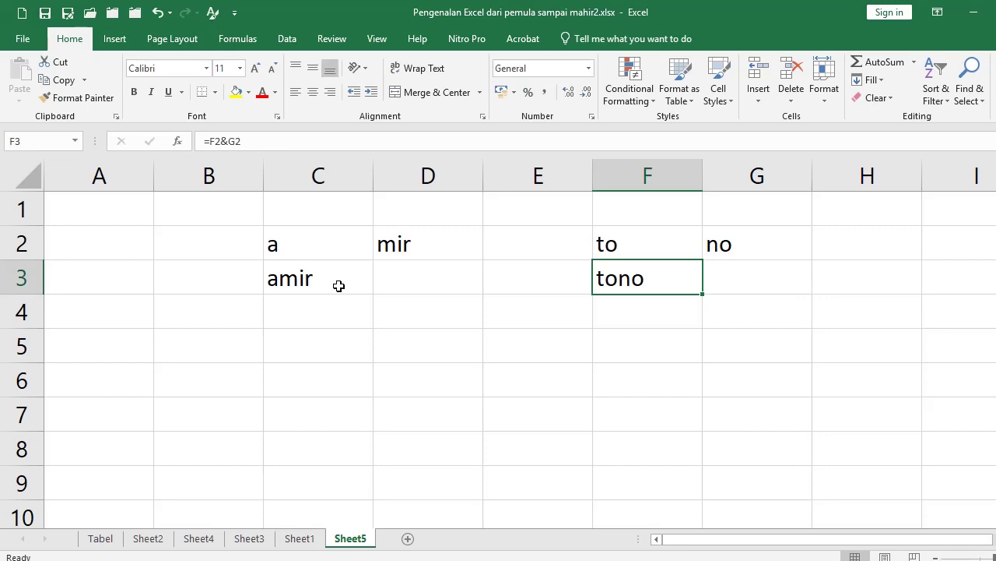
Step: Walk through the sources: C3 joins C2 and D2, F3 joins F2 and G2
left_click(338, 285)
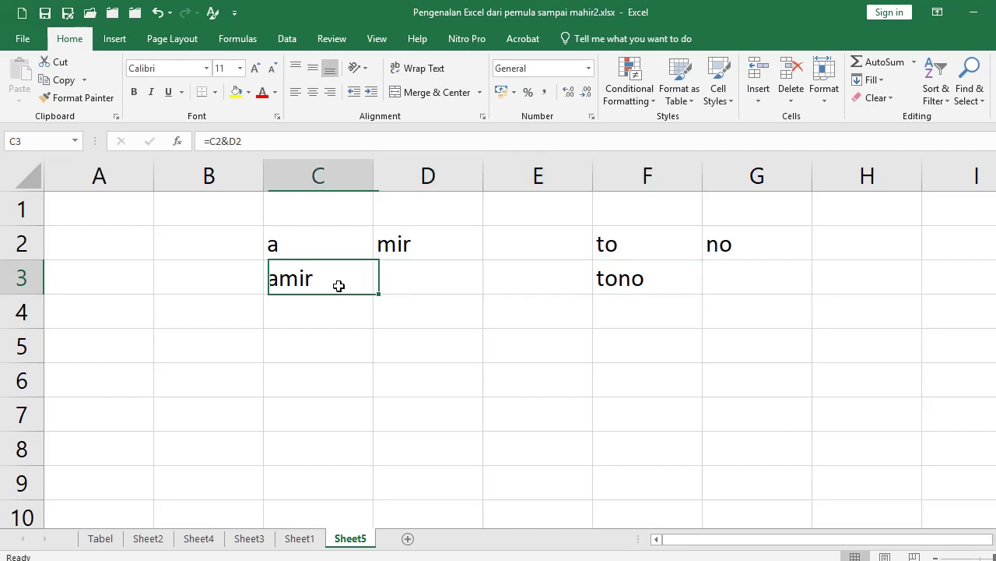
key("Up")
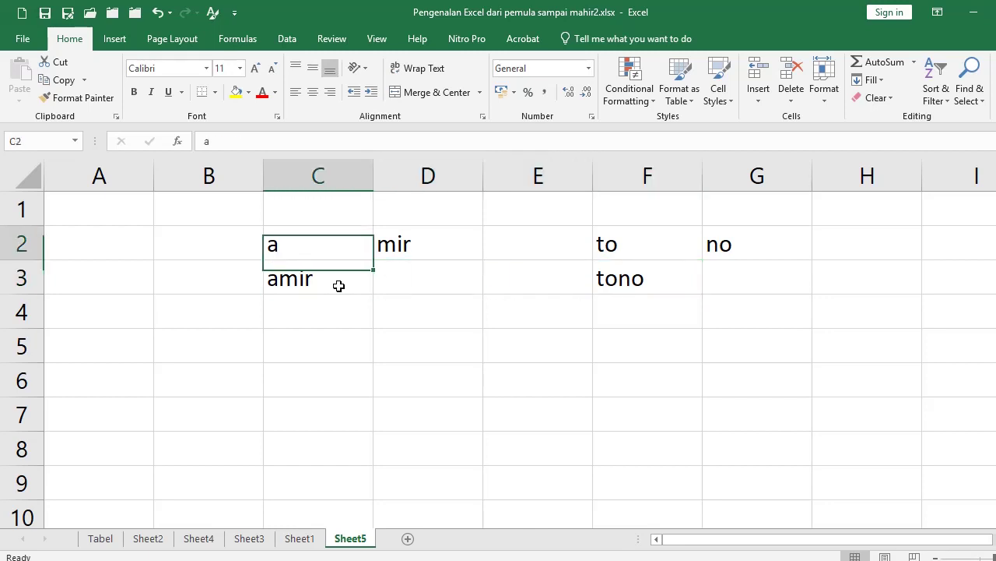
key("Down")
key("Up")
key("Right")
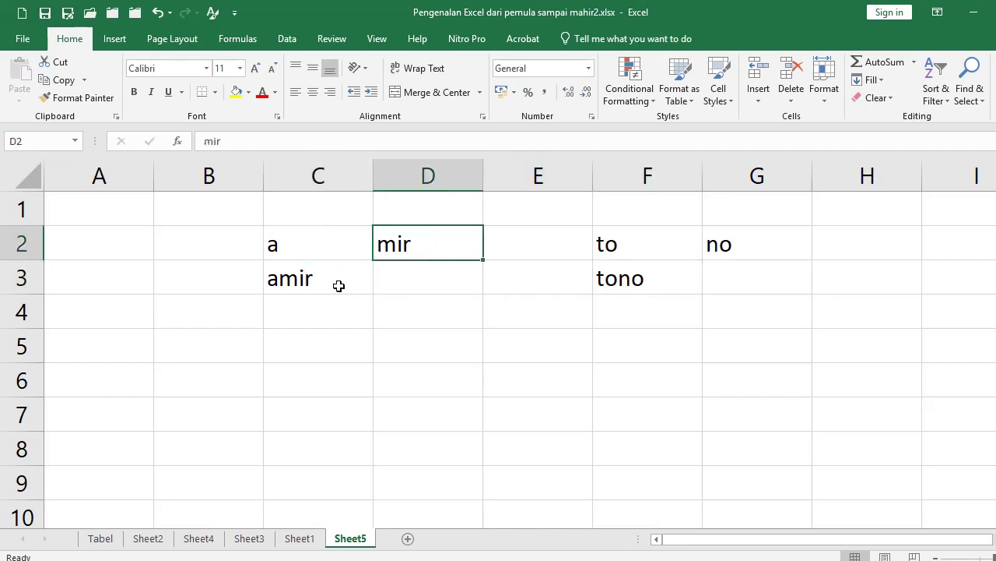
key("Down")
key("Right")
key("Right")
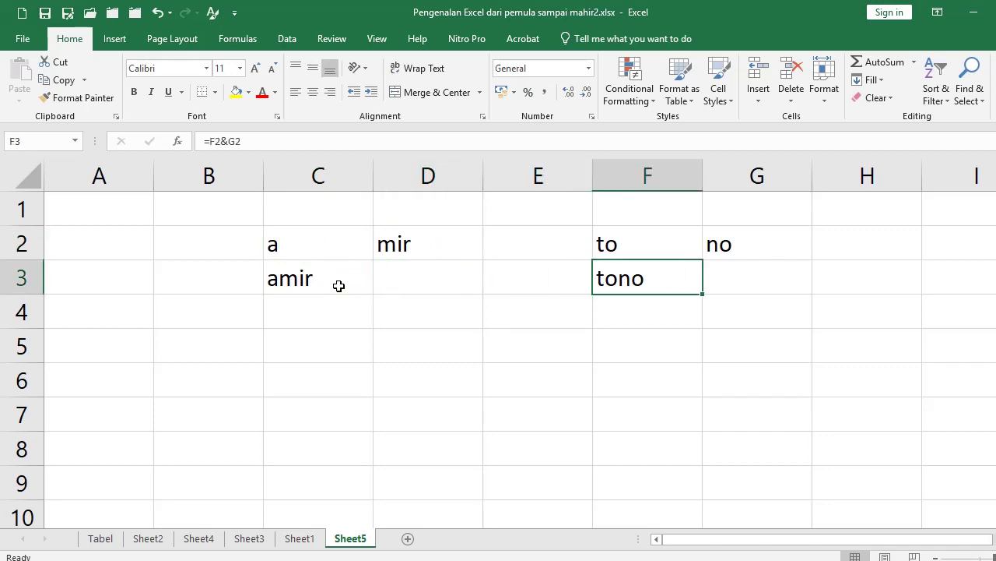
key("Up")
key("Down")
key("Up")
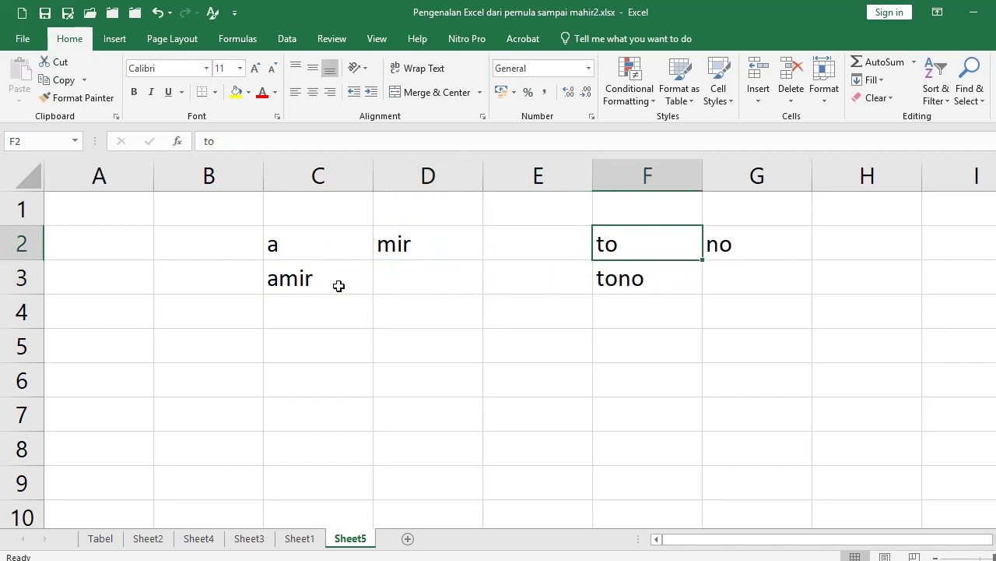
Step: Enter 10 and 20 in C5:D5, and 20 and 50 in F5:G5
key("Right")
key("Down")
key("Down")
key("Down")
key("Left")
key("Left")
key("Left")
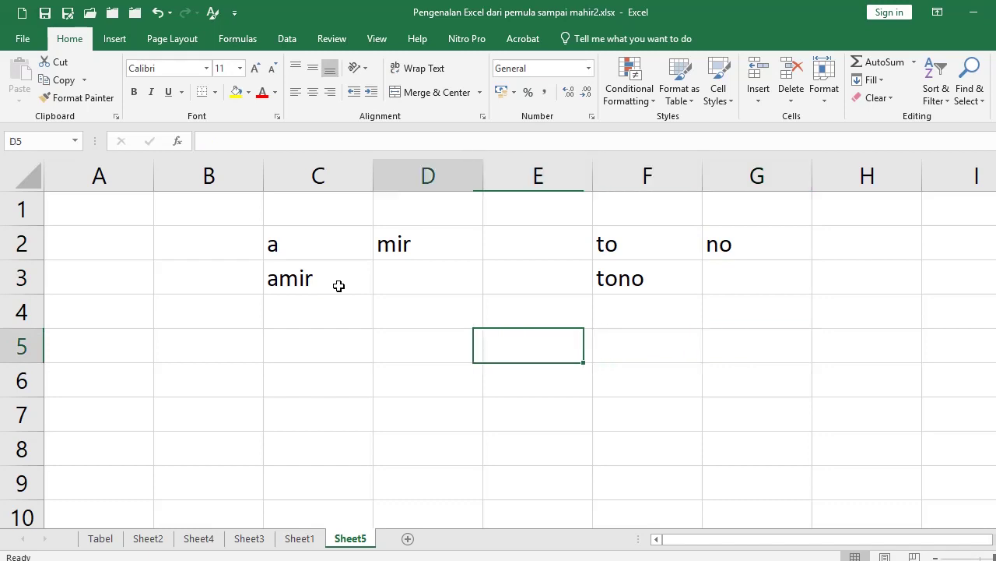
key("Left")
type("10")
key("Tab")
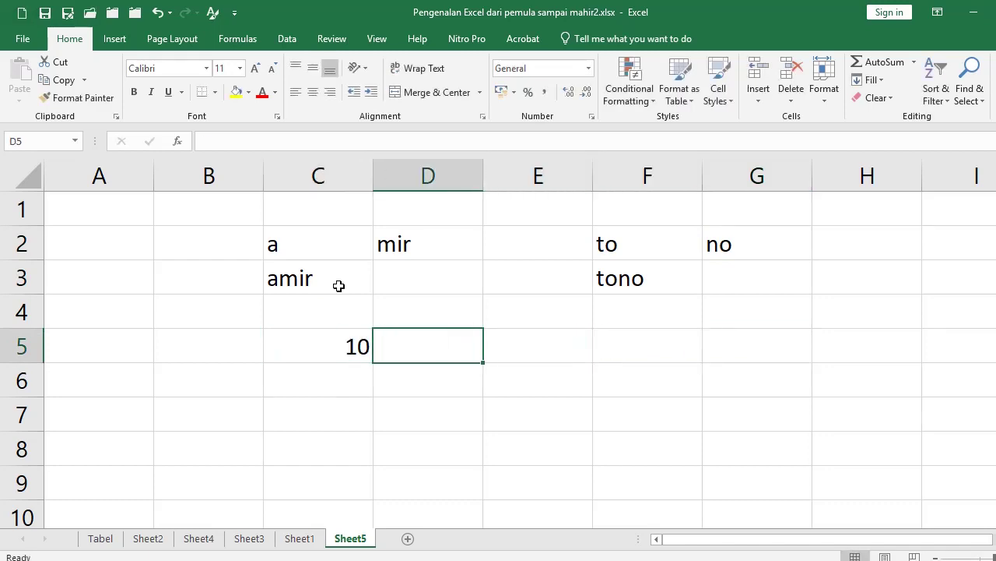
type("20")
key("Tab")
key("Right")
key("Right")
key("Left")
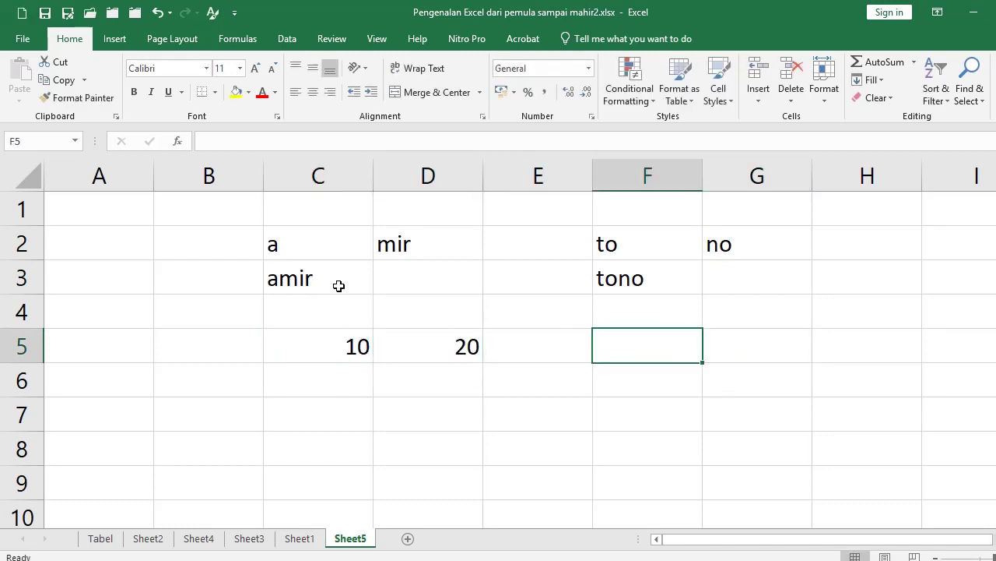
type("20")
key("Tab")
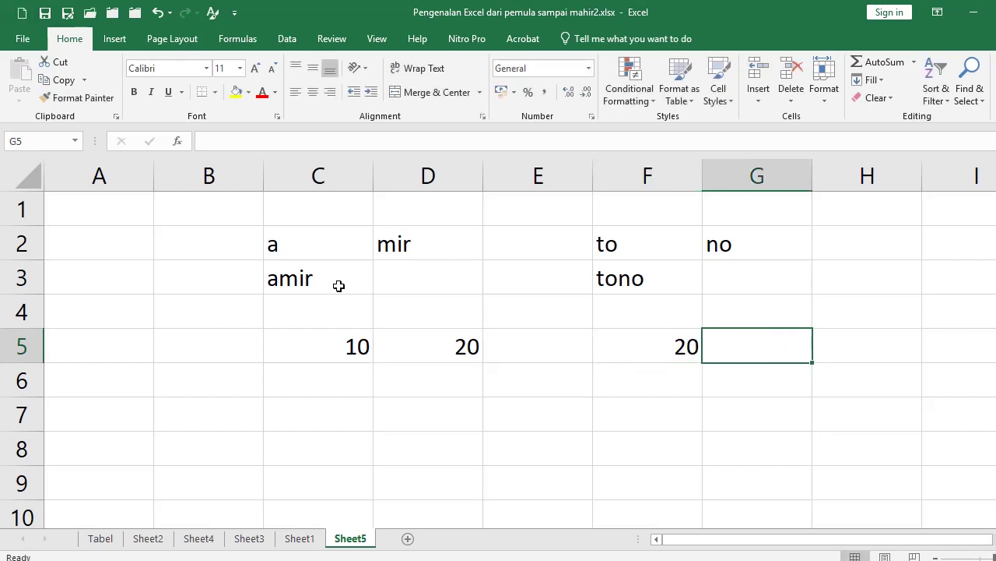
type("50")
key("Return")
Step: Enter =+C5+D5 in C6 so it shows 30
key("Left")
key("Left")
key("Left")
key("Left")
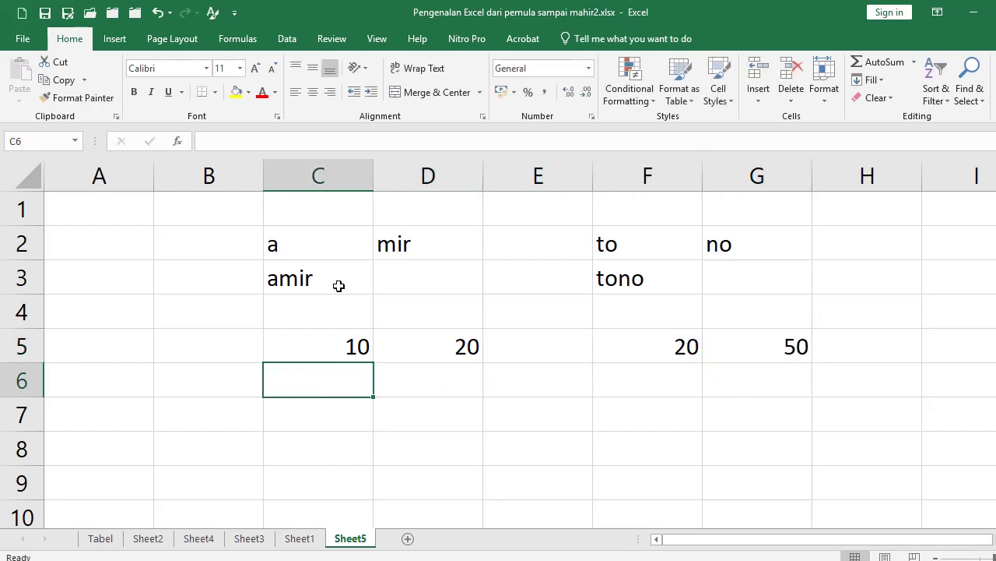
type("+")
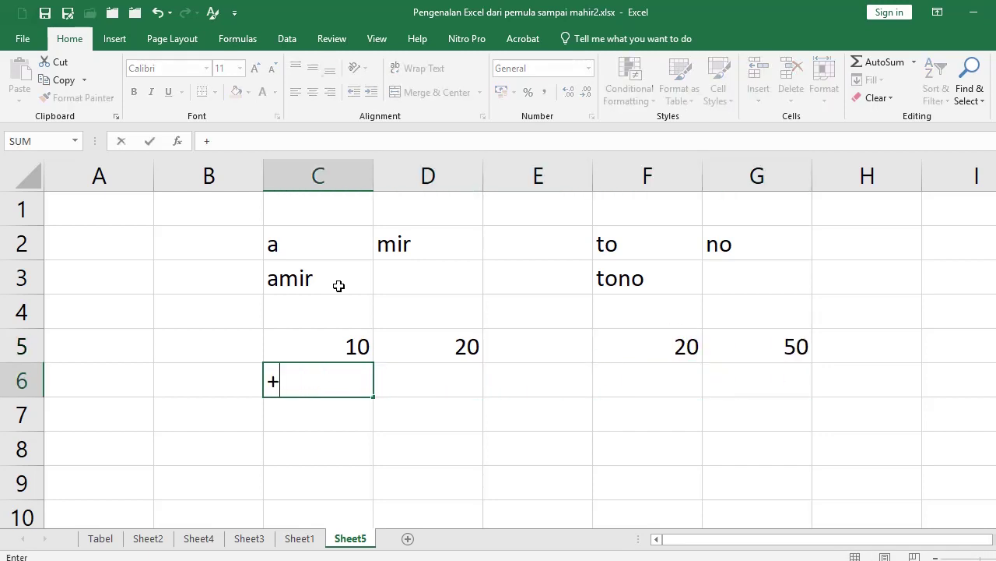
key("Up")
type("+")
key("Up")
key("Right")
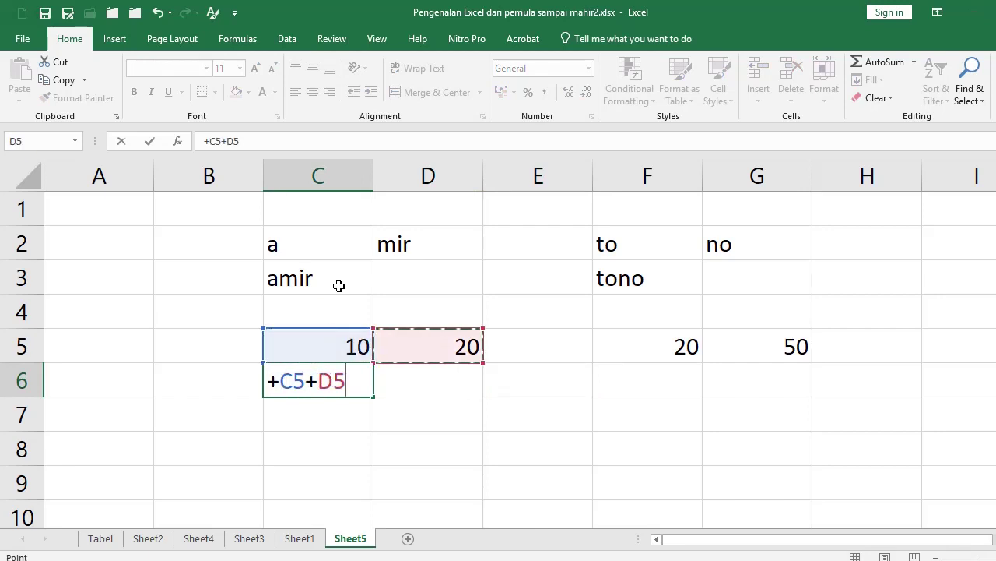
key("Return")
Step: Copy C6's sum into F6, where it adjusts to =+F5+G5 giving 70
key("Up")
key("Right")
key("Right")
key("Right")
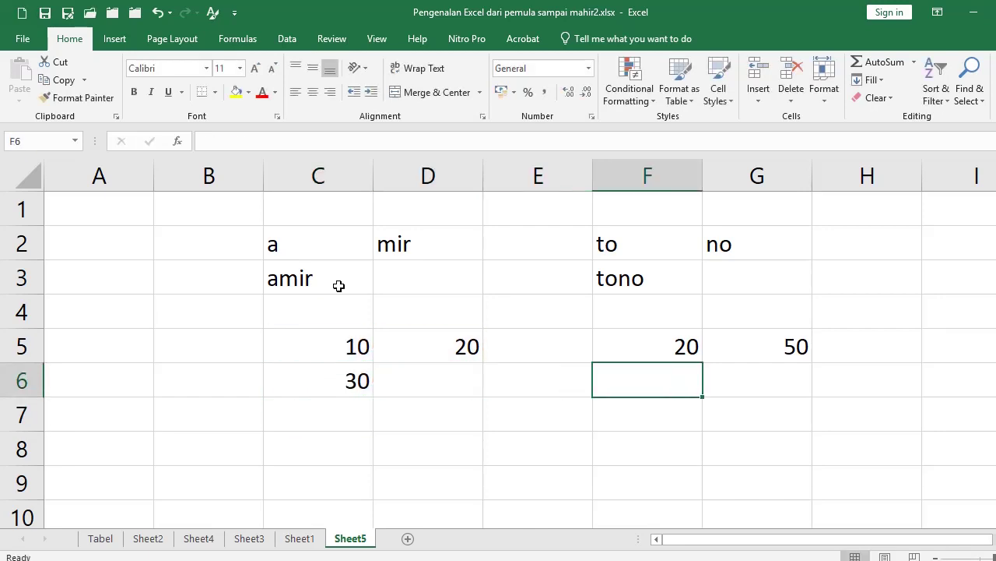
key("Left")
key("Left")
key("Left")
key("ctrl+c")
key("Right")
key("Right")
key("Right")
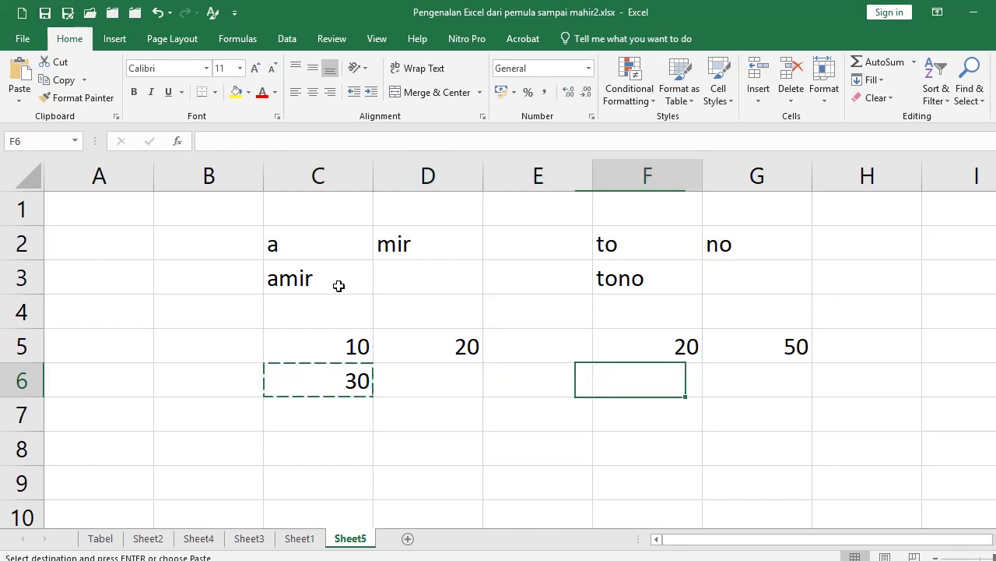
key("Return")
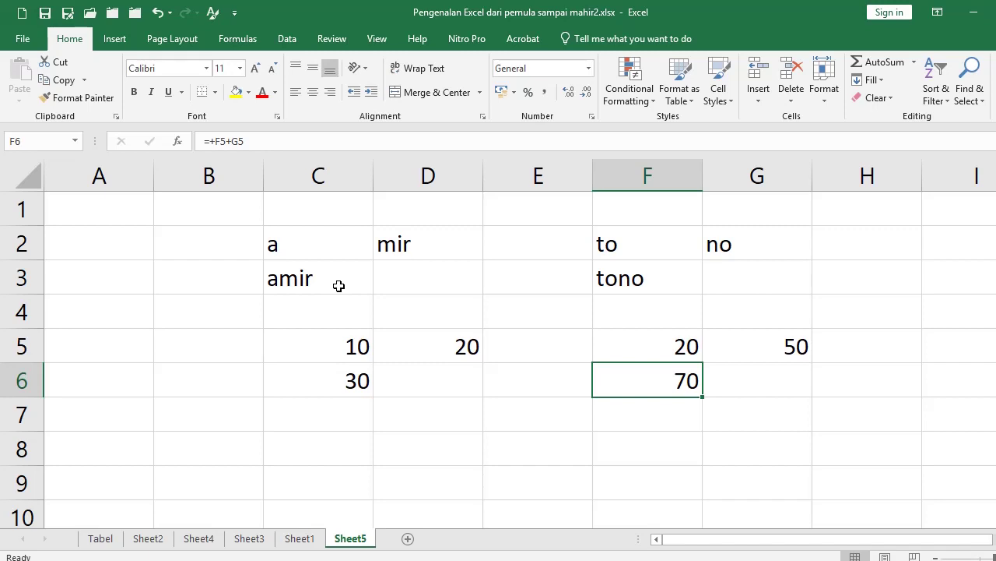
key("Left")
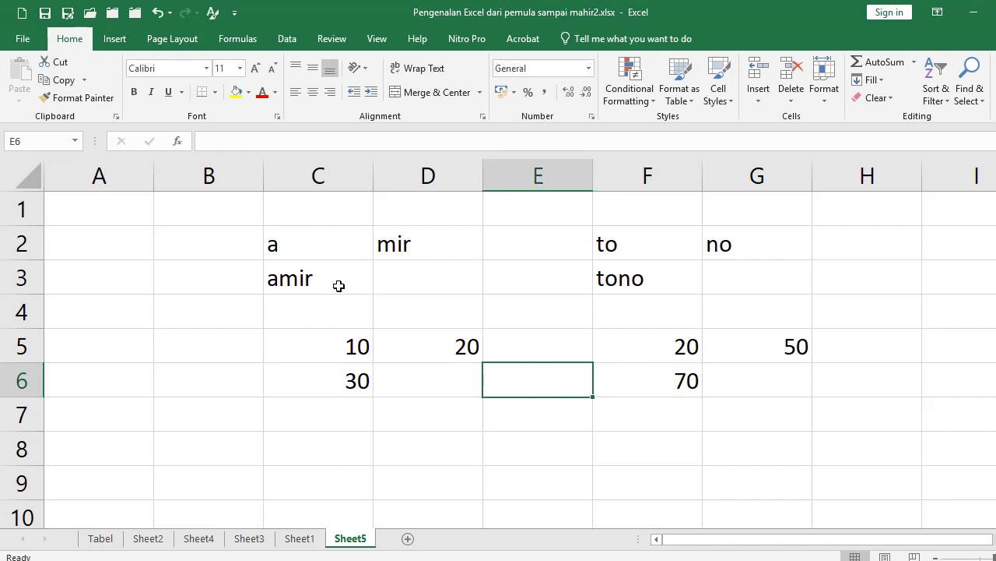
key("Left")
key("Left")
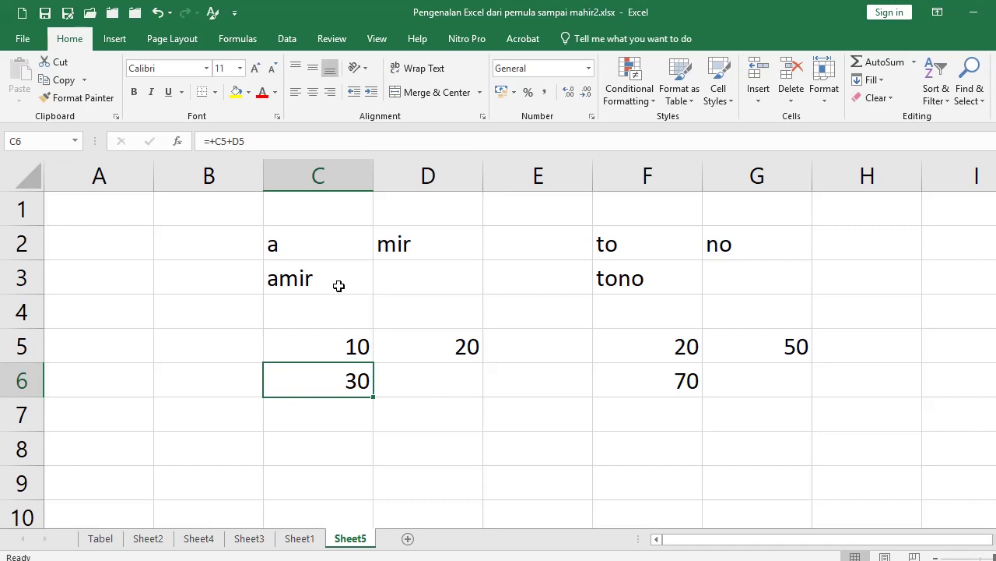
key("Down")
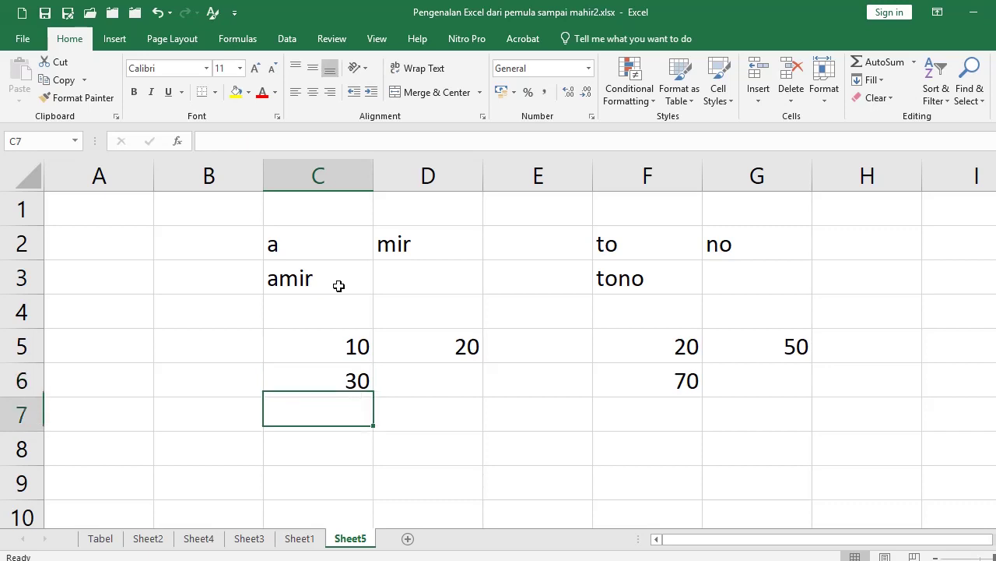
key("Down")
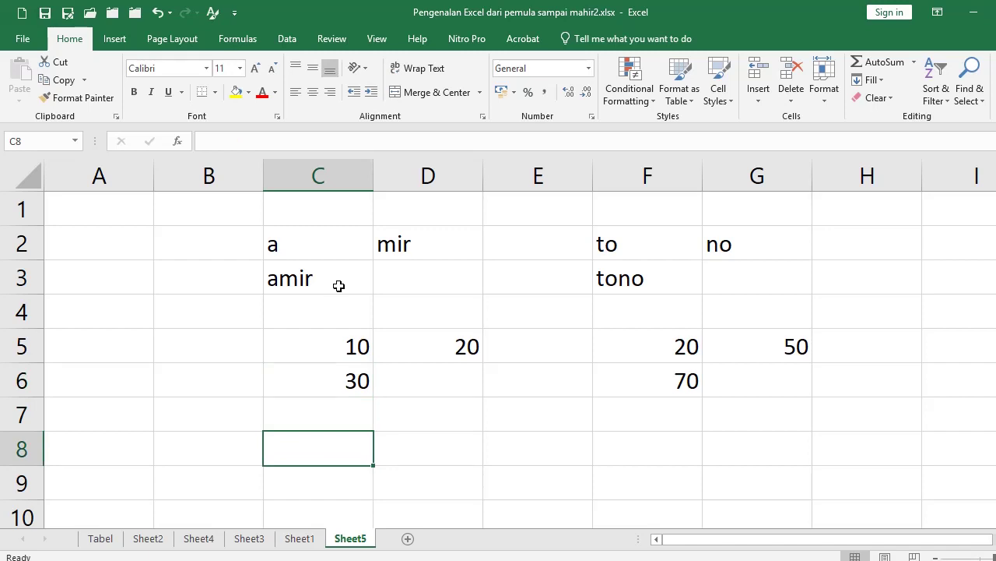
type("30")
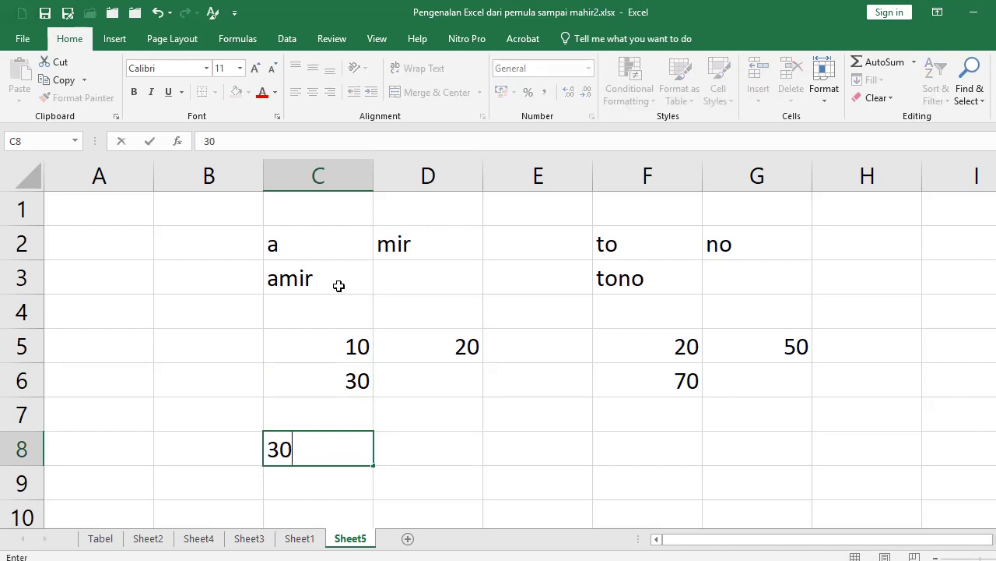
key("Return")
key("Up")
key("ctrl+c")
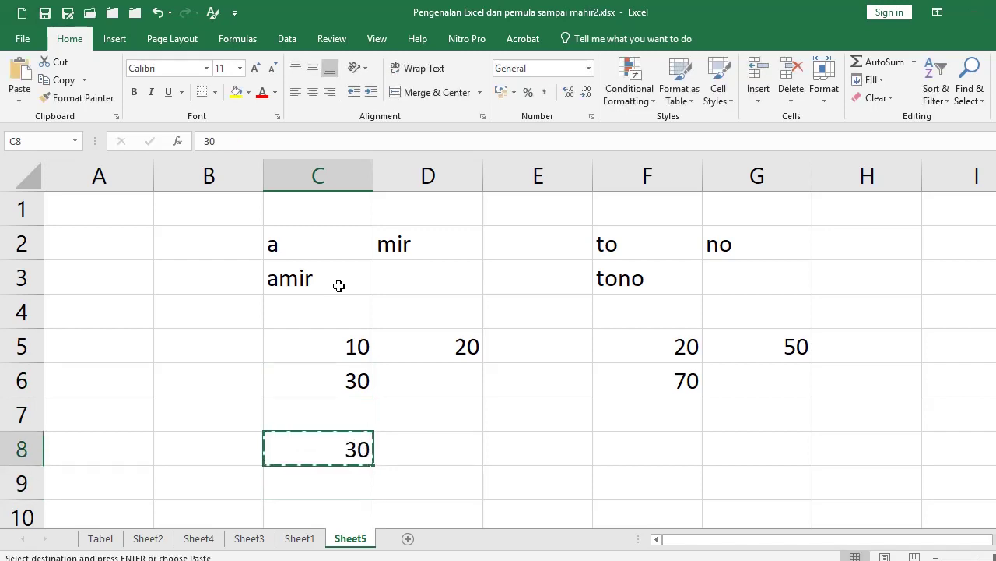
key("Right")
key("Right")
key("Right")
key("Return")
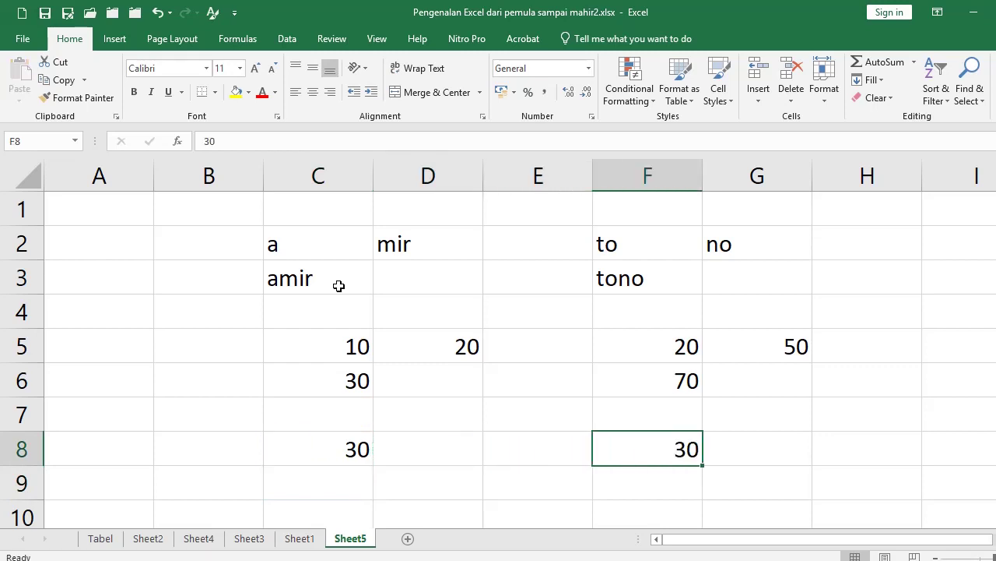
key("Left")
key("Left")
key("Left")
key("shift+Right")
key("shift+Right")
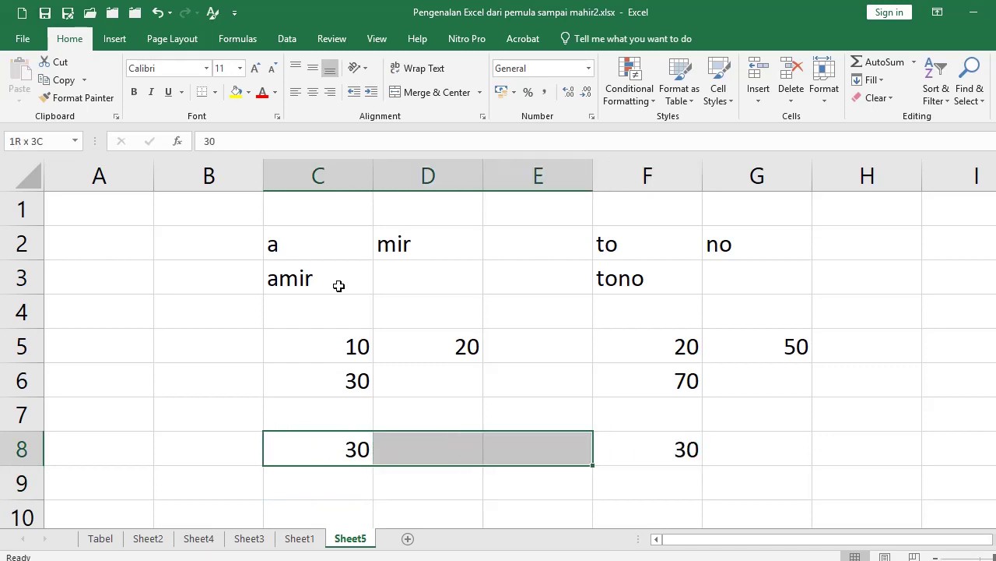
key("shift+Right")
key("Delete")
key("Up")
key("Up")
key("Up")
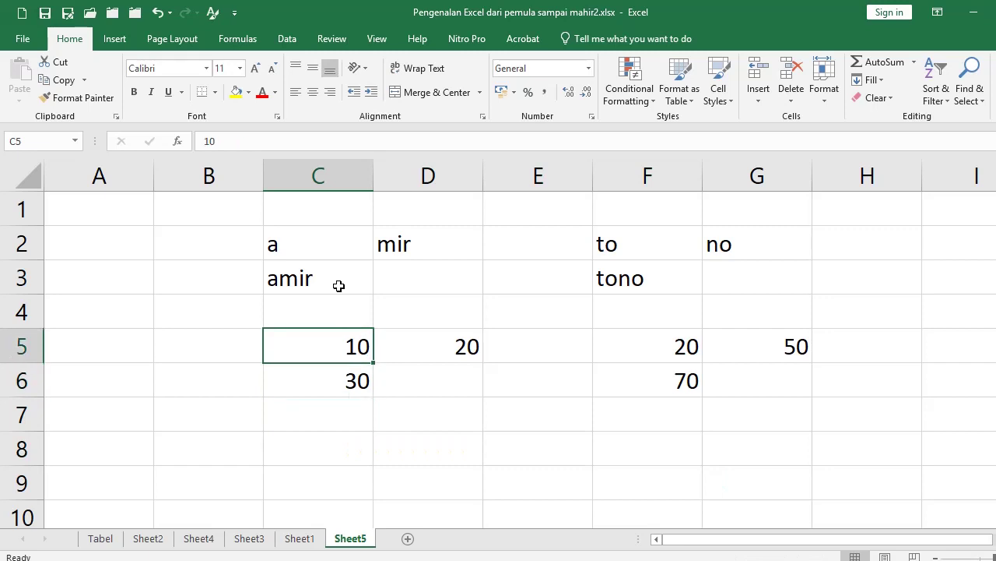
key("Down")
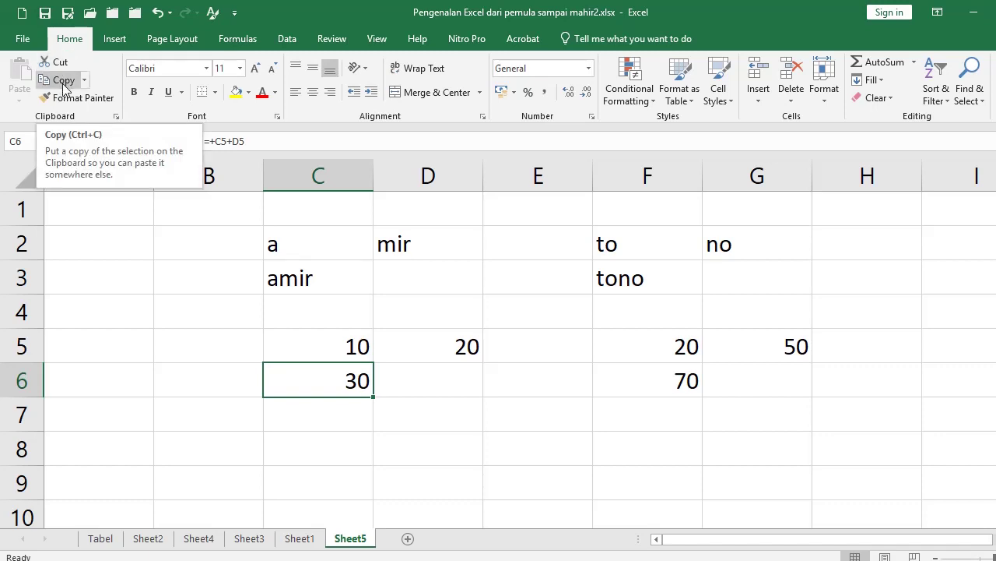
Step: Compare the formulas behind amir in C3 and tono in F3
left_click(375, 416)
left_click(305, 283)
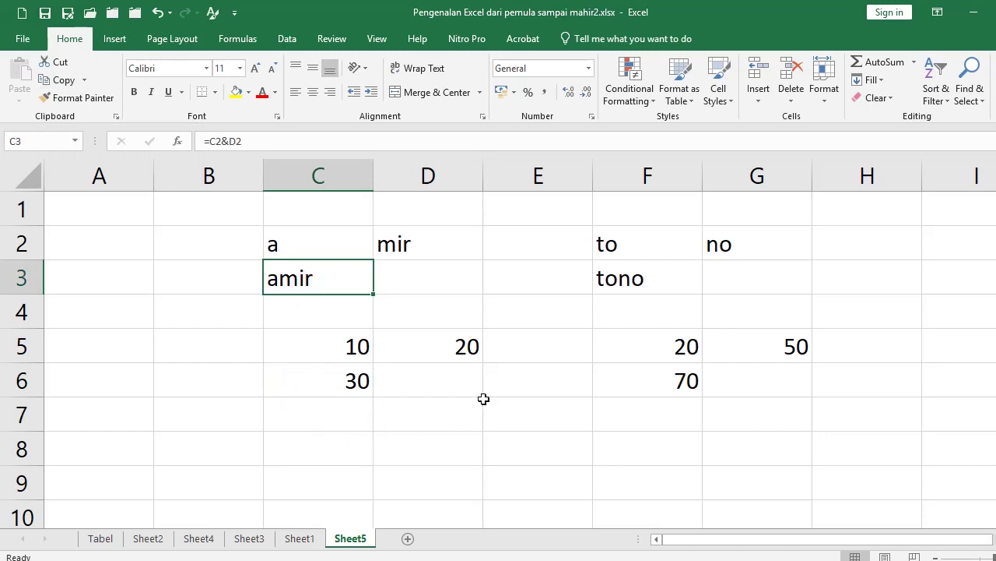
left_click(654, 278)
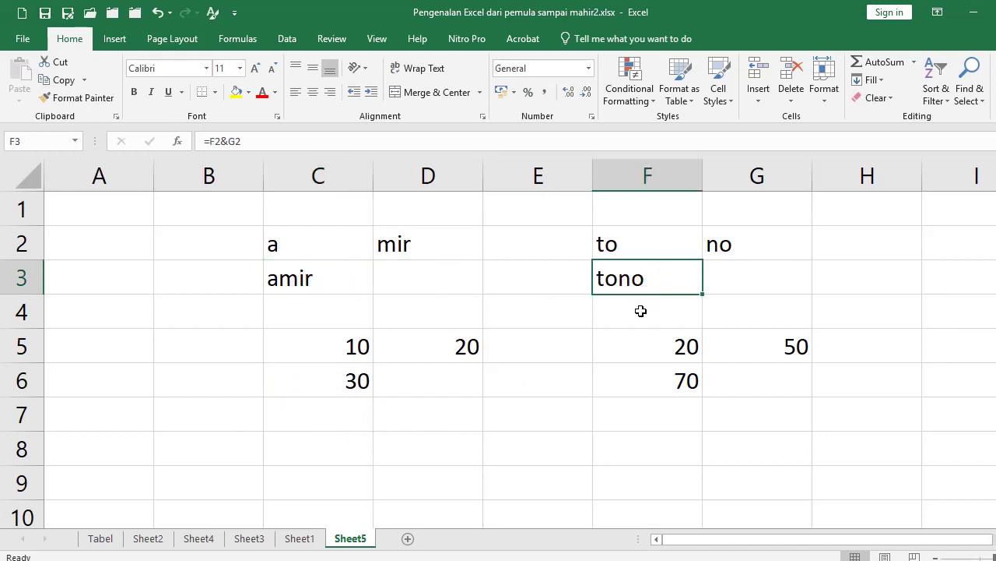
left_click(321, 288)
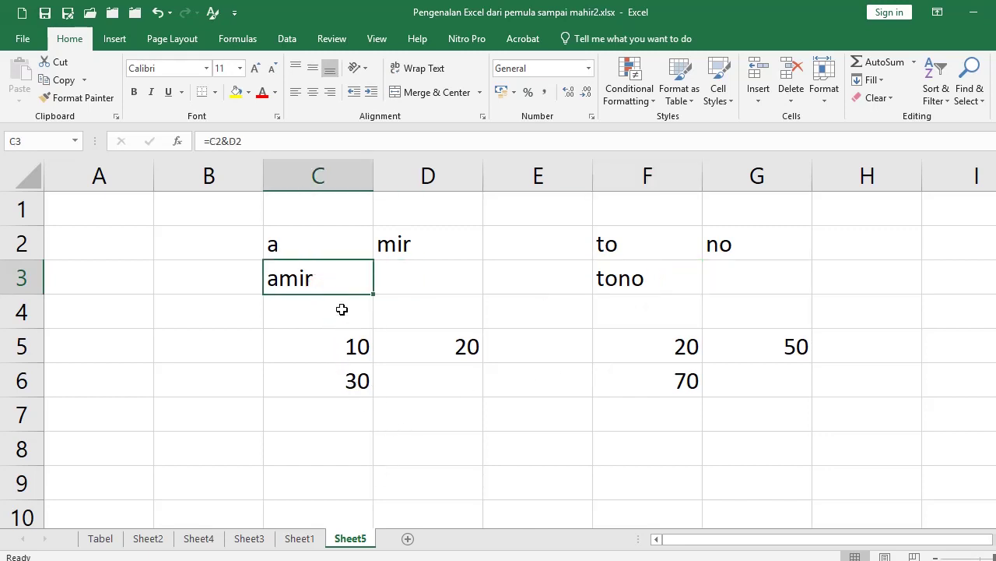
Step: Cut C3's =C2&D2 formula and paste it into F3, leaving C3 empty
left_click(331, 272)
key("ctrl+c")
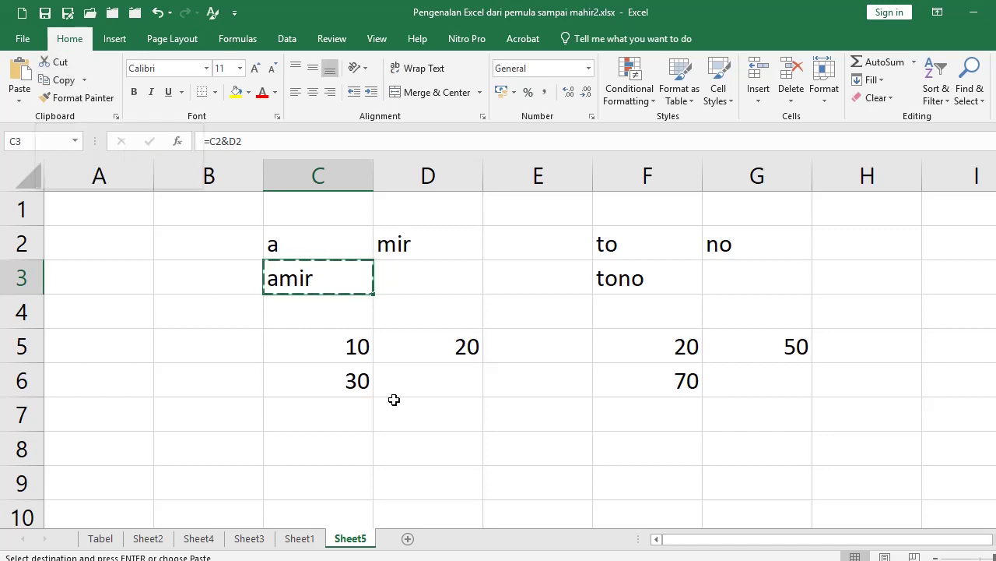
left_click(637, 279)
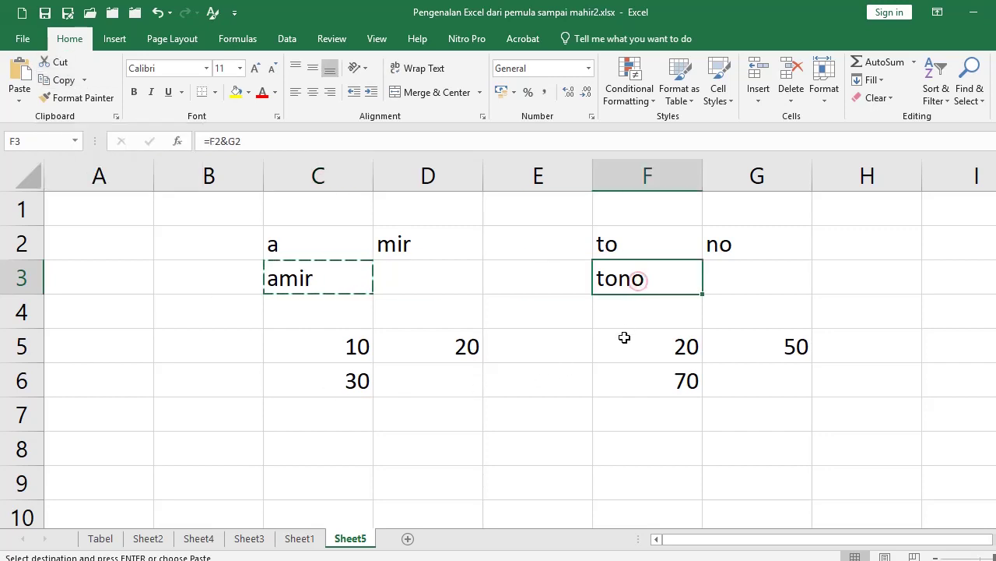
key("Return")
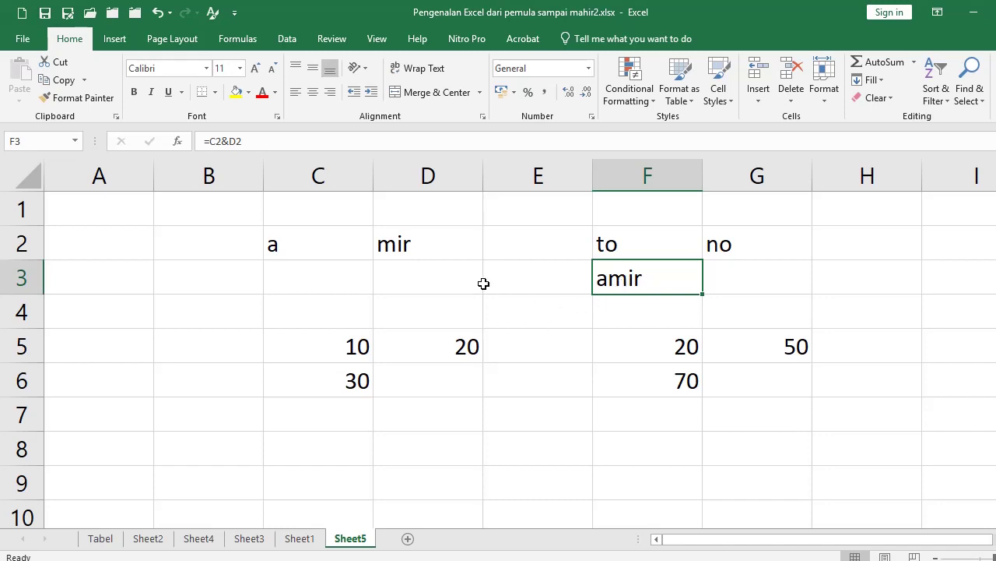
Step: Check the empty C3 and moved formula in F3, then undo the move
left_click(318, 278)
left_click(615, 279)
left_click(319, 271)
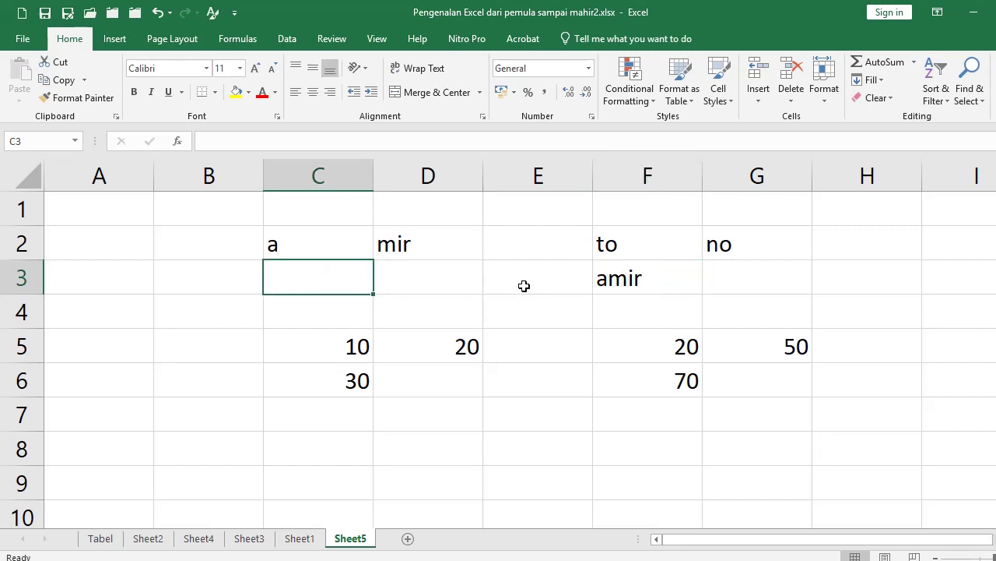
left_click(629, 269)
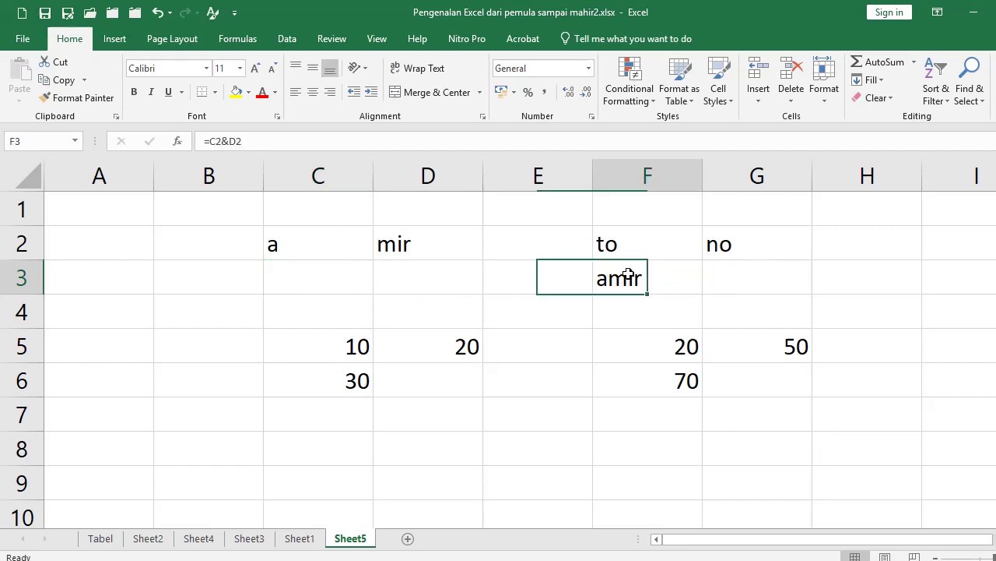
left_click(158, 12)
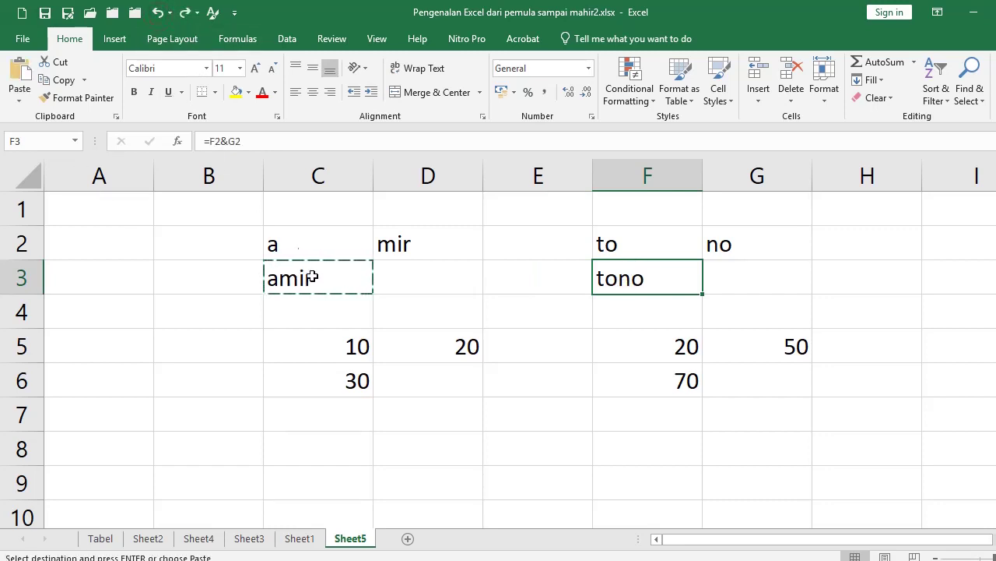
left_click(158, 13)
Step: Cut C3 into F3 again, undo that paste, and cancel the cut marquee
left_click(337, 387)
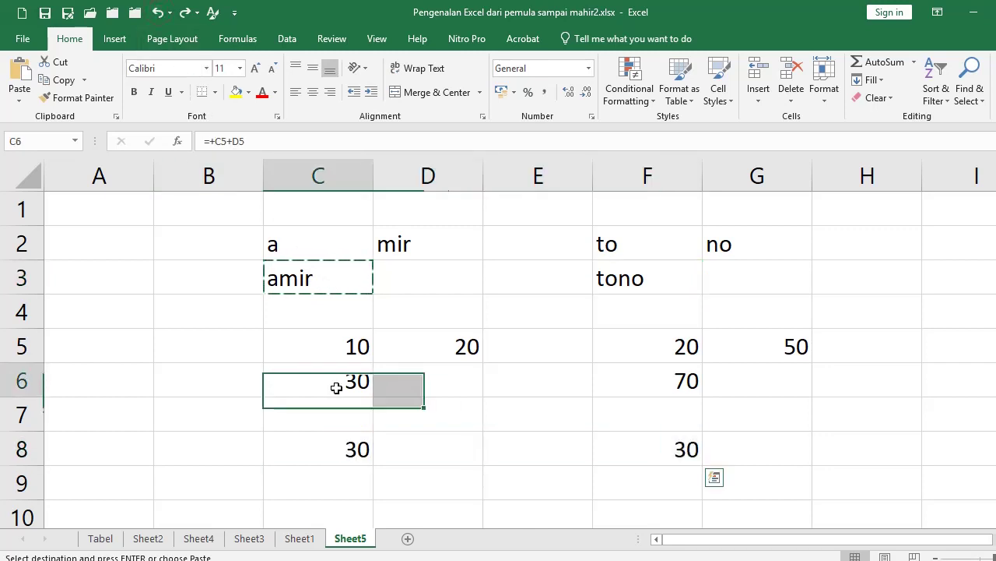
left_click(300, 274)
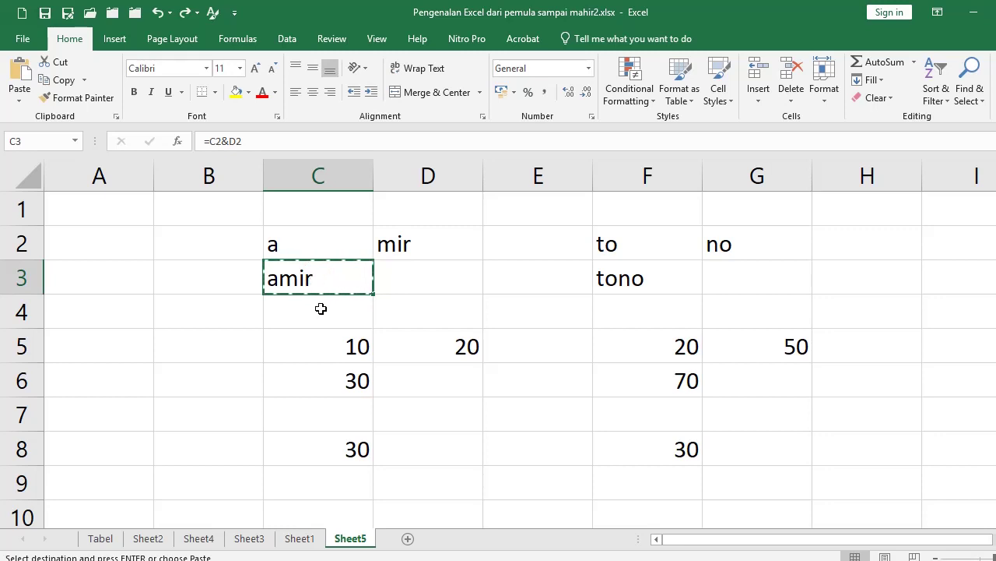
left_click(678, 274)
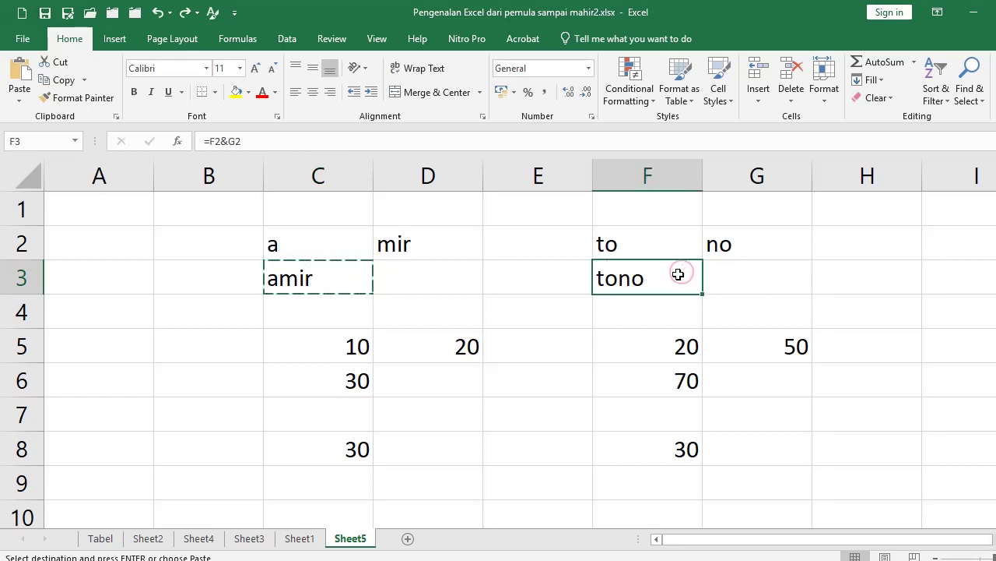
key("Return")
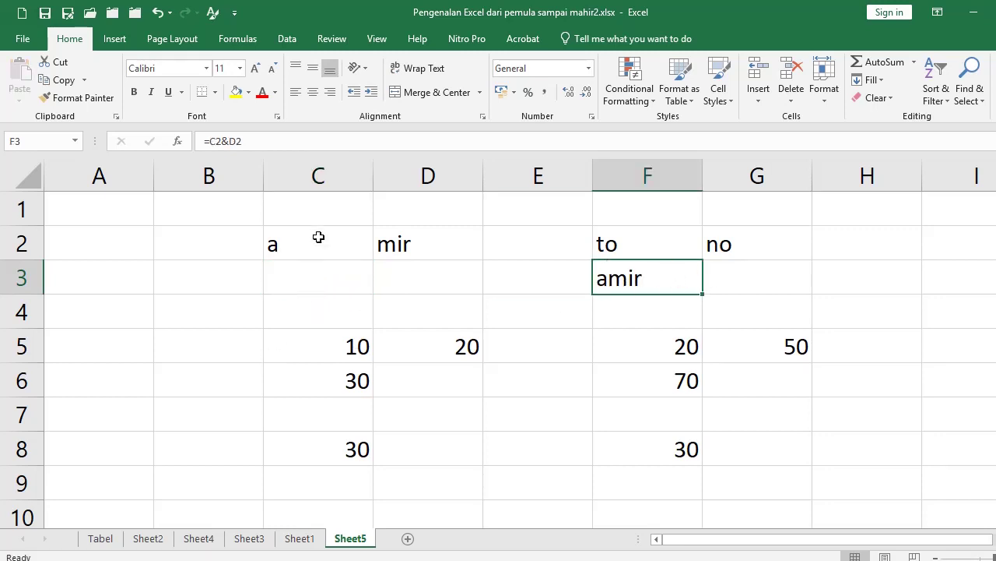
left_click(159, 14)
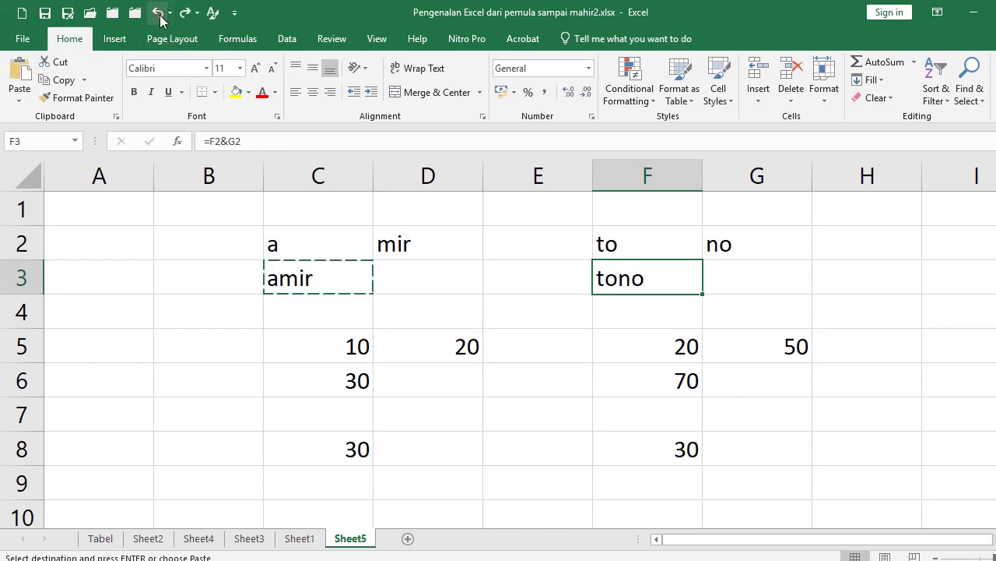
left_click(308, 266)
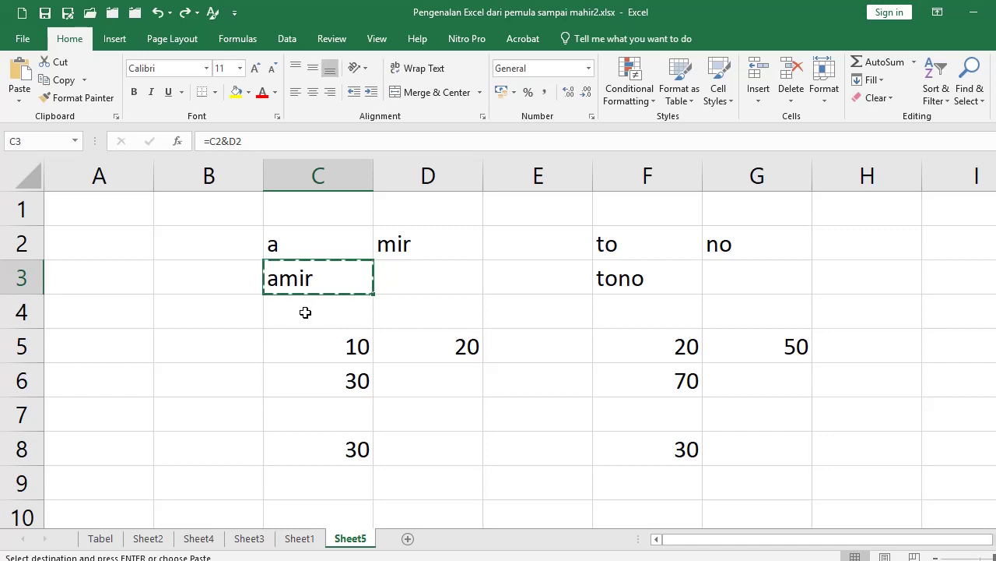
left_click(638, 276)
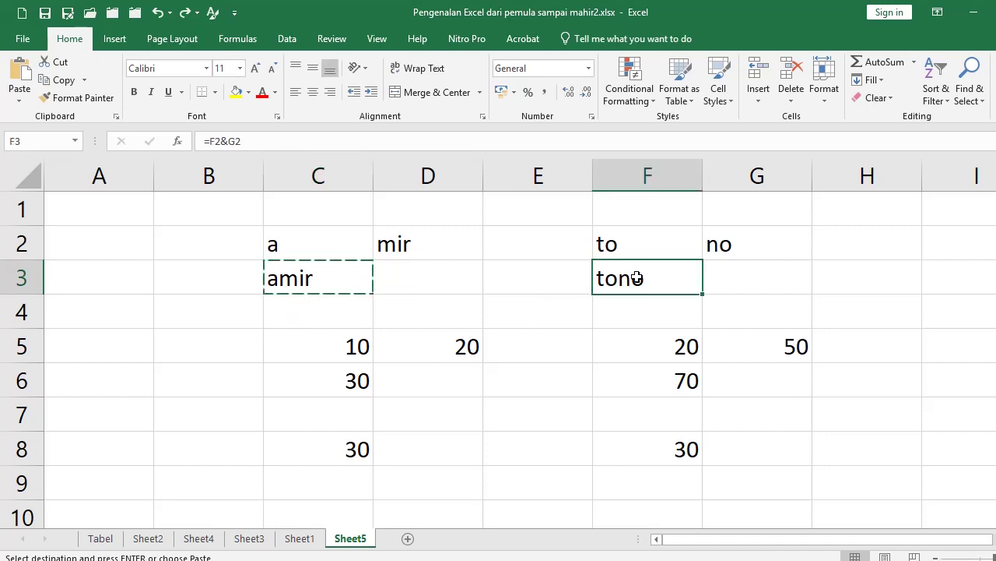
key("Escape")
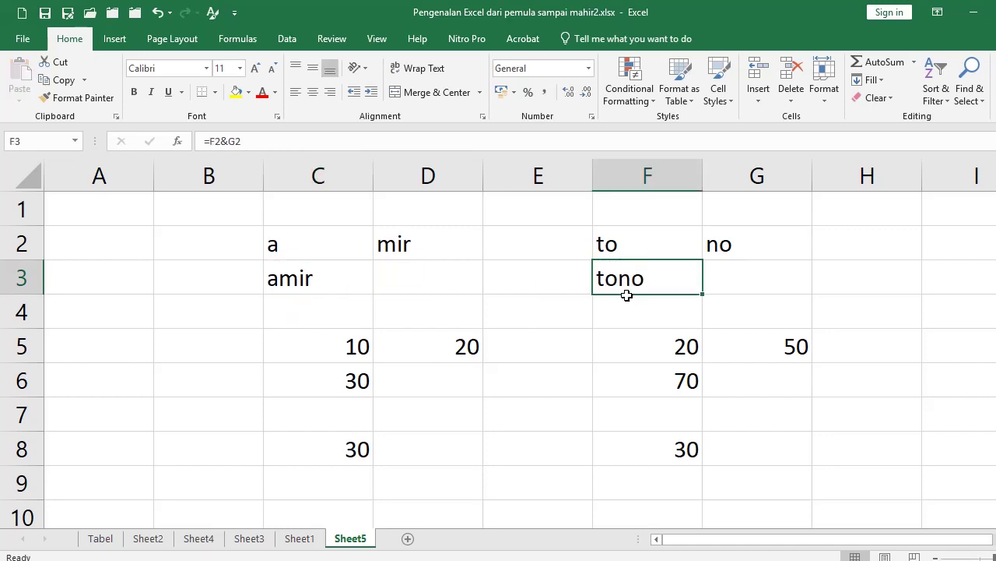
Step: Drag amir from C3 to C4, then onto F8, confirming replacement of 30 and the clipboard warning
left_click(341, 283)
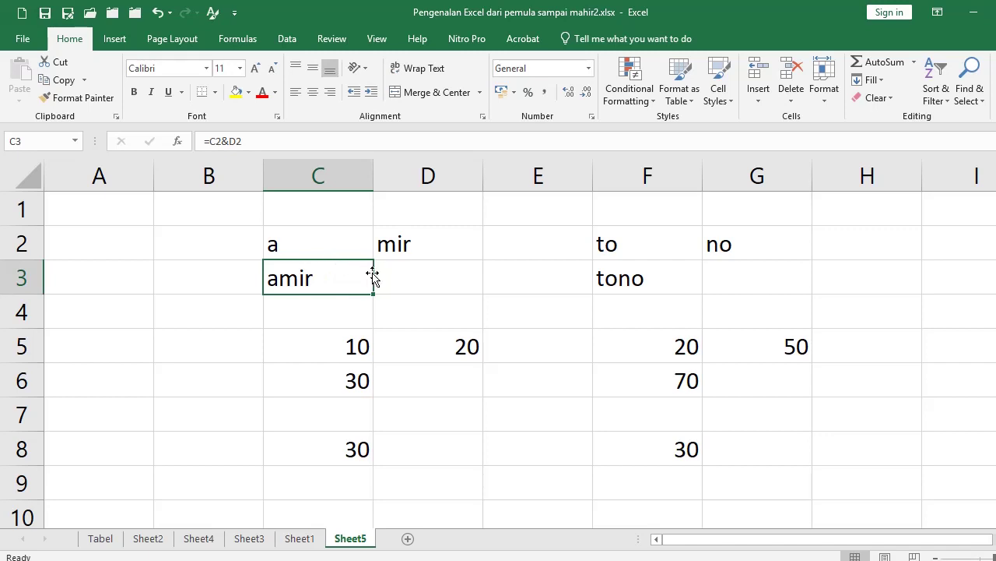
mouse_move(373, 272)
left_mouse_down()
mouse_move(314, 334)
mouse_move(753, 413)
mouse_move(693, 447)
left_mouse_up()
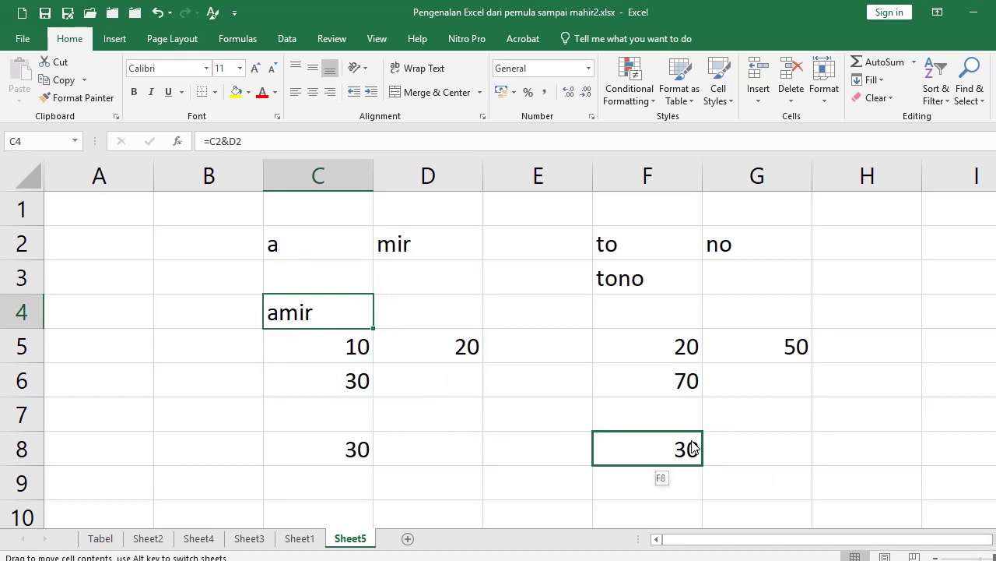
left_click_drag(693, 448, 693, 448)
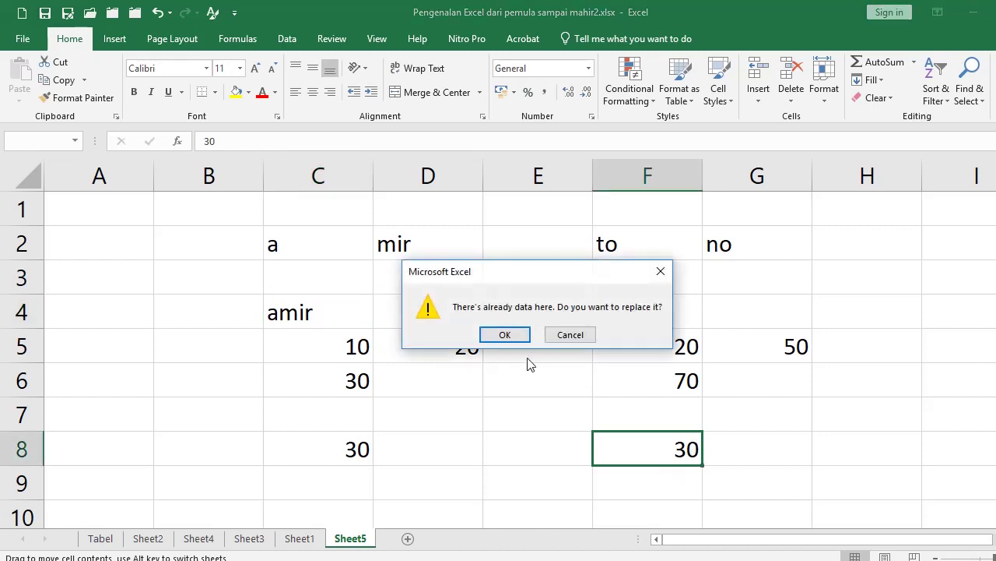
left_click(506, 334)
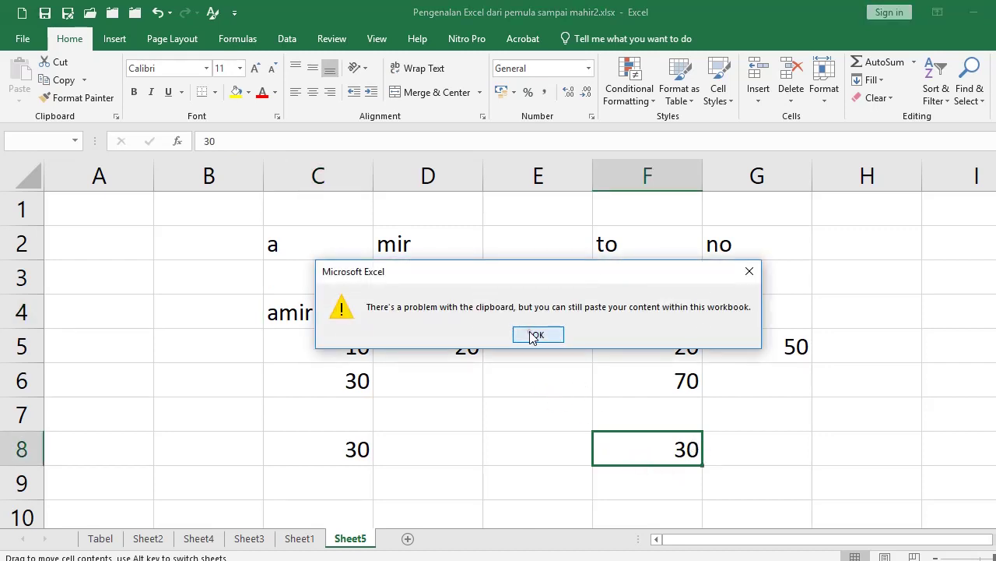
left_click(531, 332)
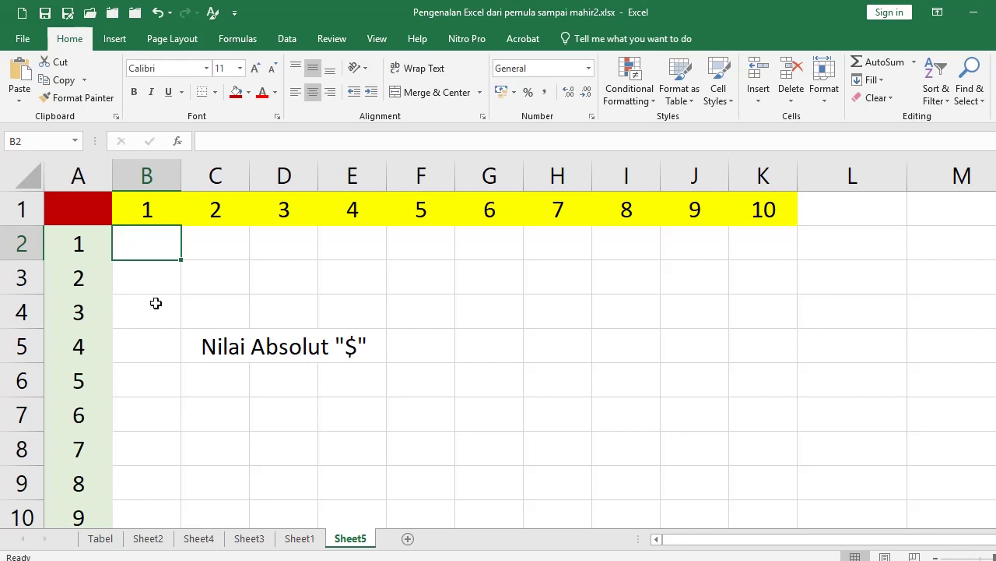
Step: Enter the values 1, 2, 3, 4 in F3:F6 and again in G3:G6
left_click(433, 280)
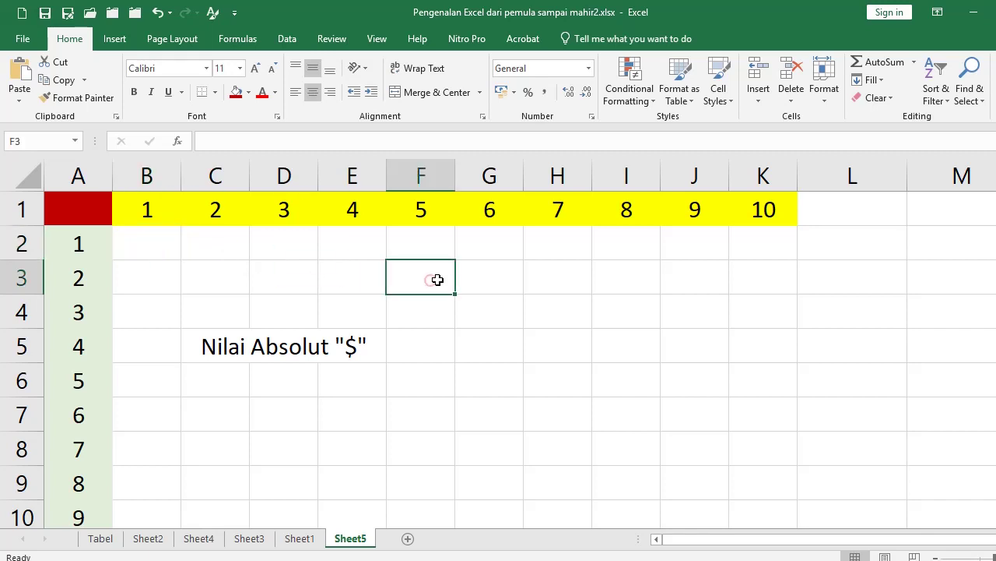
type("4")
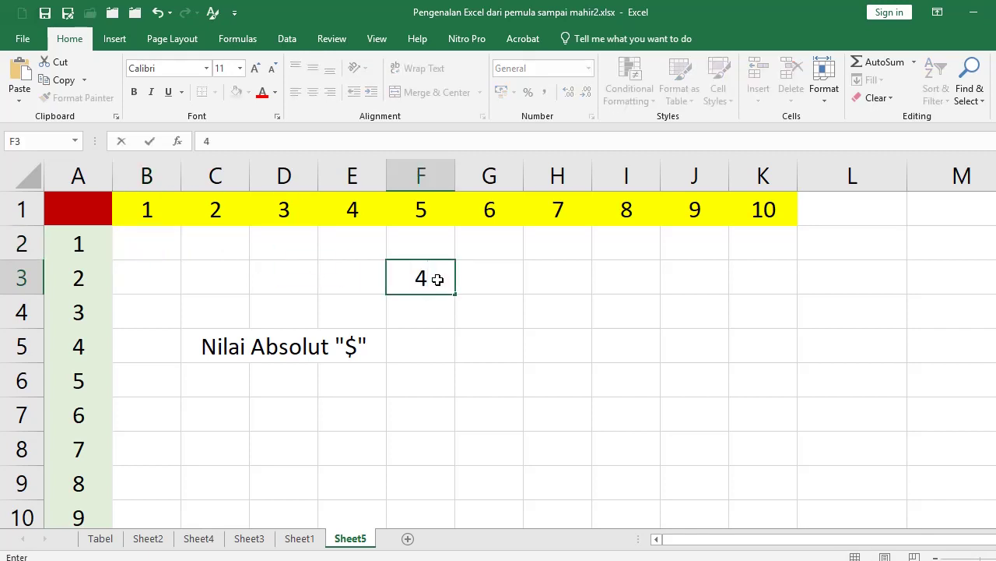
key("Escape")
key("Up")
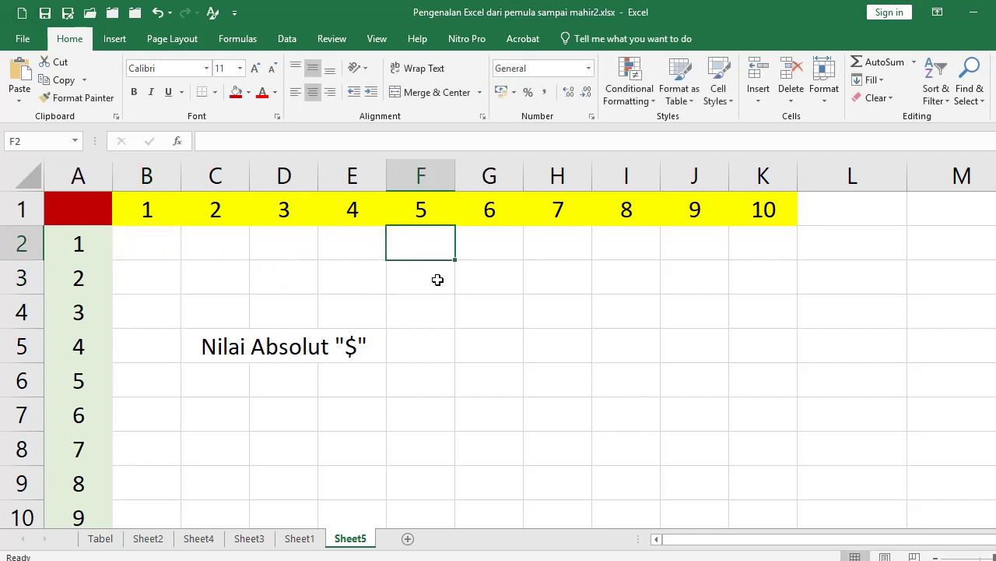
left_click(437, 279)
type("1 2 3")
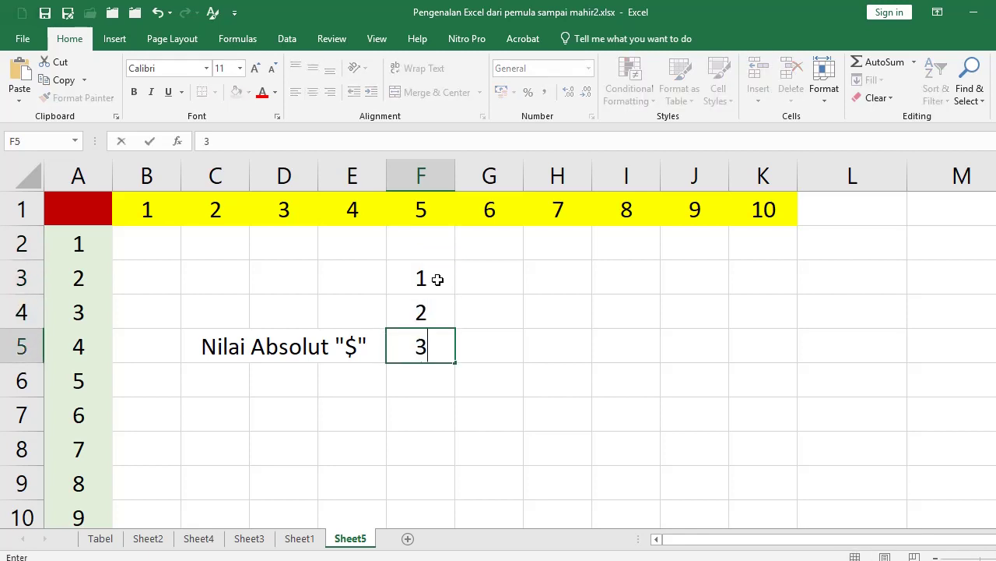
type(" 4")
key("Return")
key("Up")
key("Up")
key("Up")
key("Up")
key("Right")
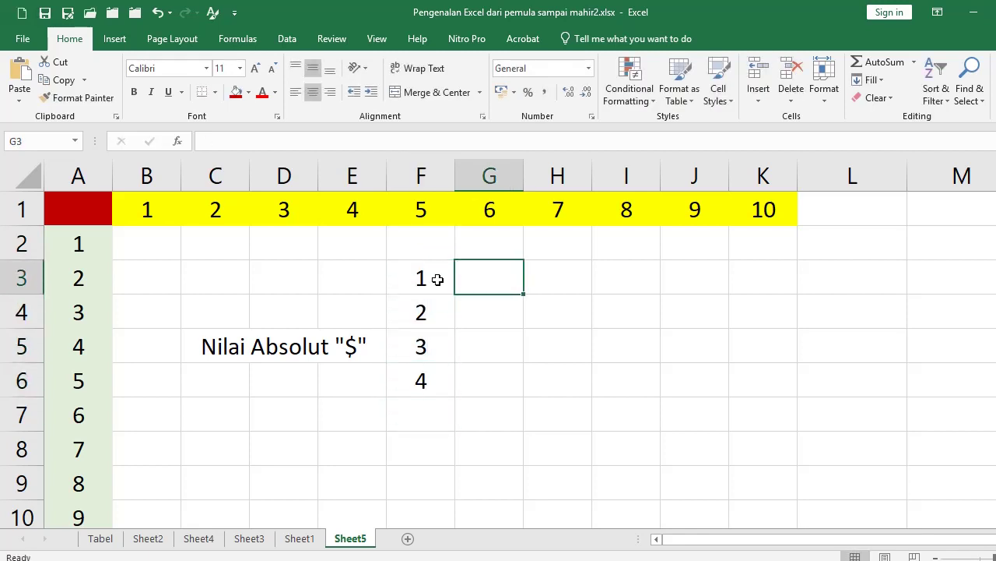
type("1")
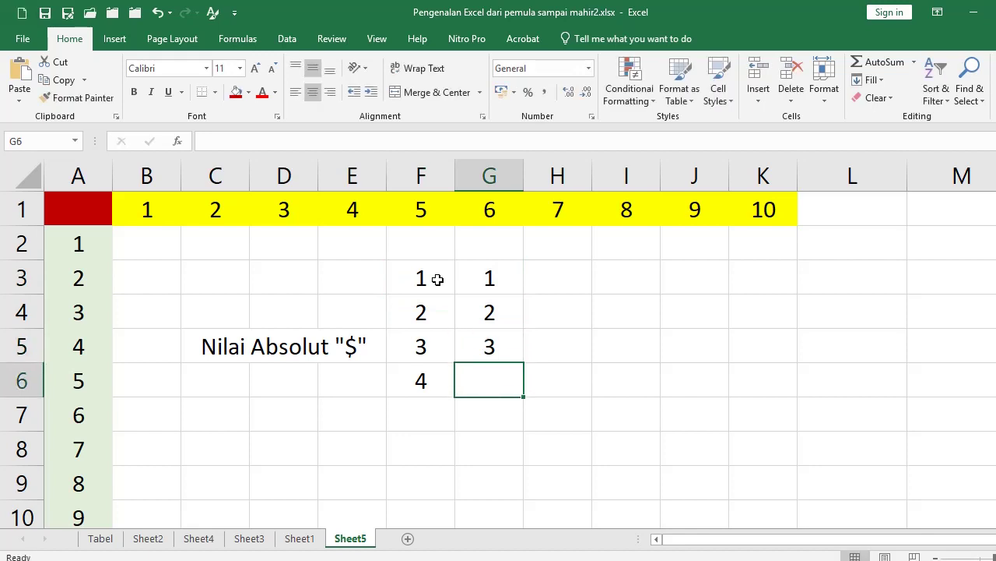
type(" 2 3 4")
key("Return")
key("Up")
key("Up")
key("Up")
key("Up")
Step: Enter the sum formula =+F3+G3 in H3, giving 2
key("Right")
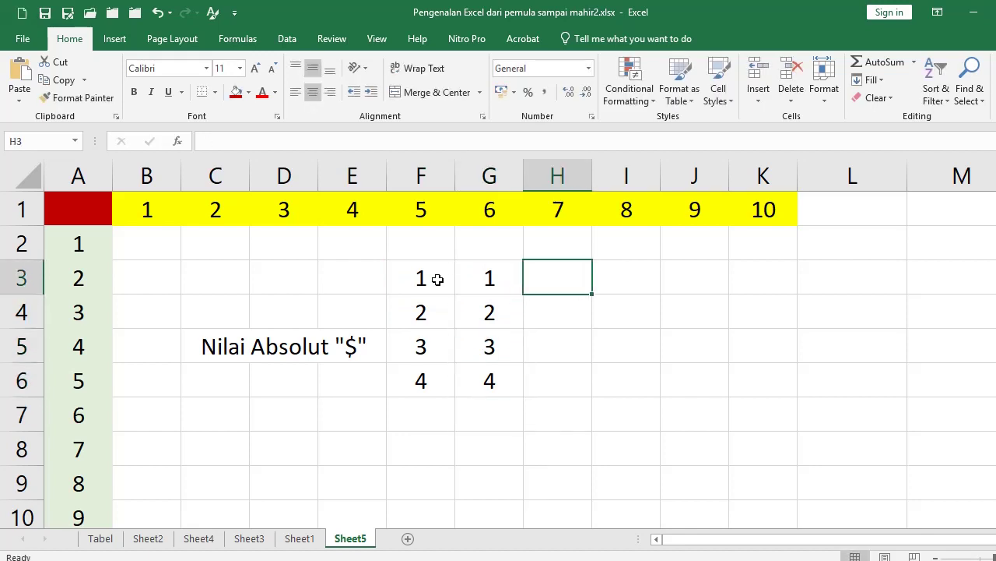
type("+")
key("Left")
key("Left")
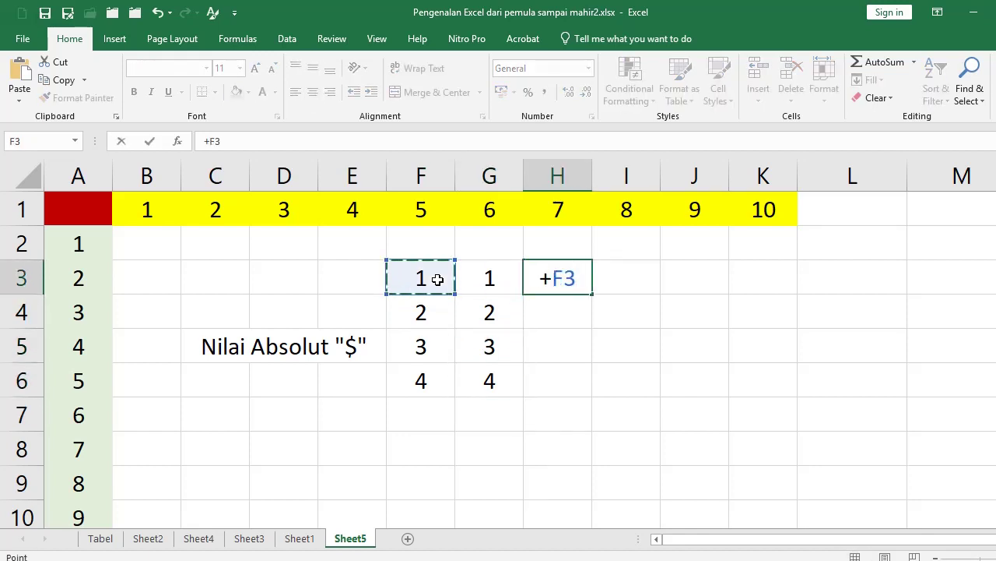
type("+")
key("Left")
key("Return")
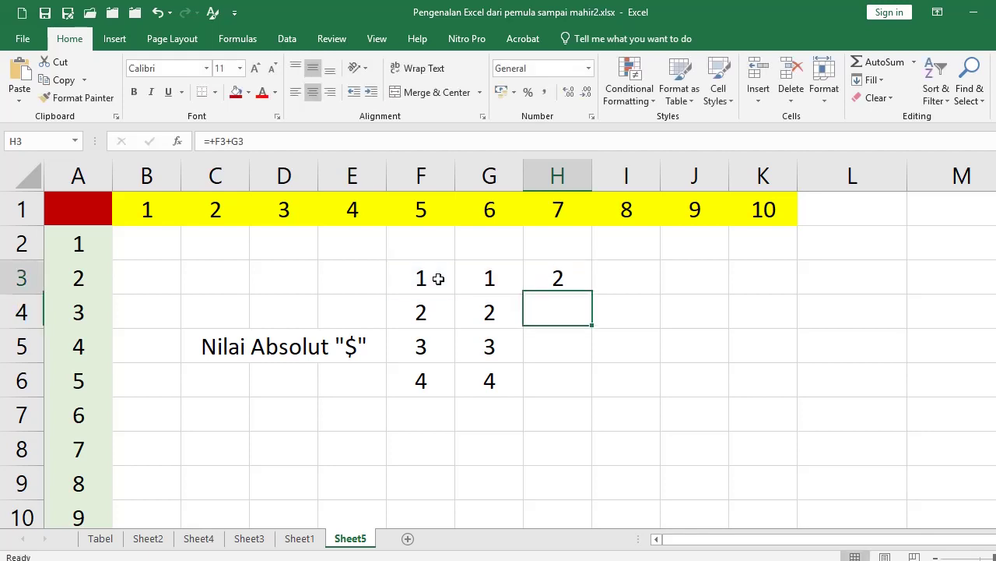
Step: Copy H3's formula into H4:H6 and check each cell's formula
key("Up")
key("ctrl+c")
key("Down")
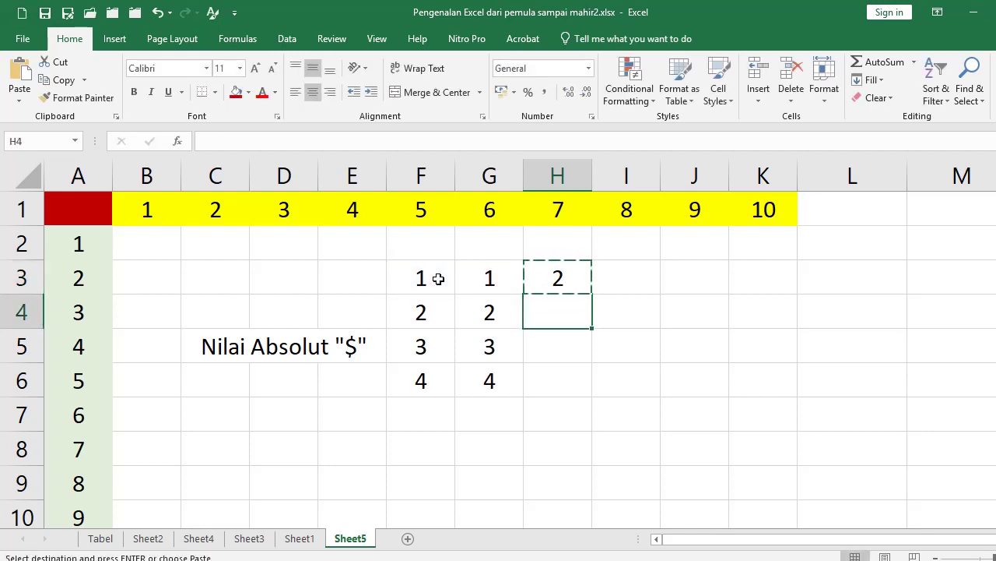
key("shift+Down")
key("shift+Down")
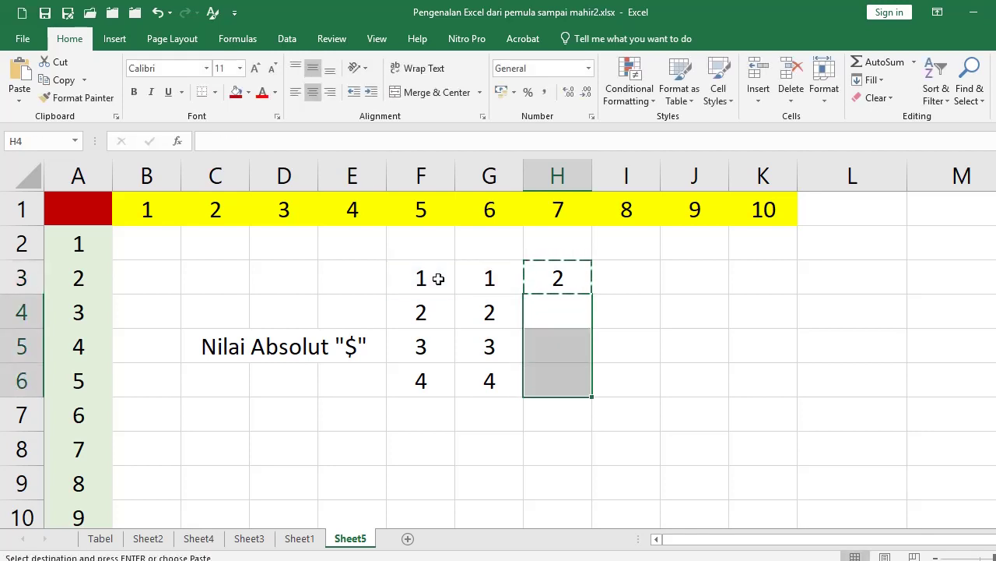
key("Return")
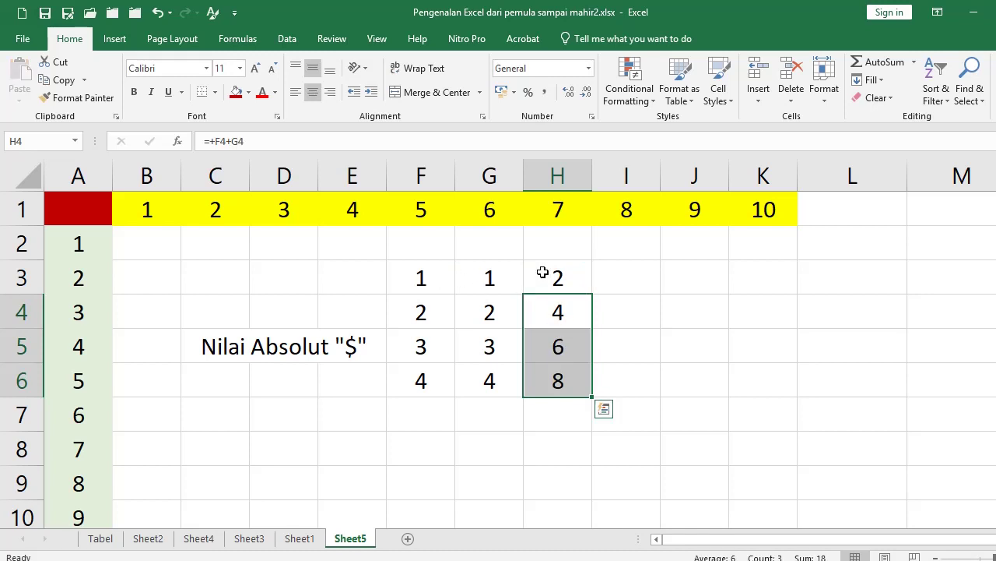
left_click(547, 274)
left_click(551, 314)
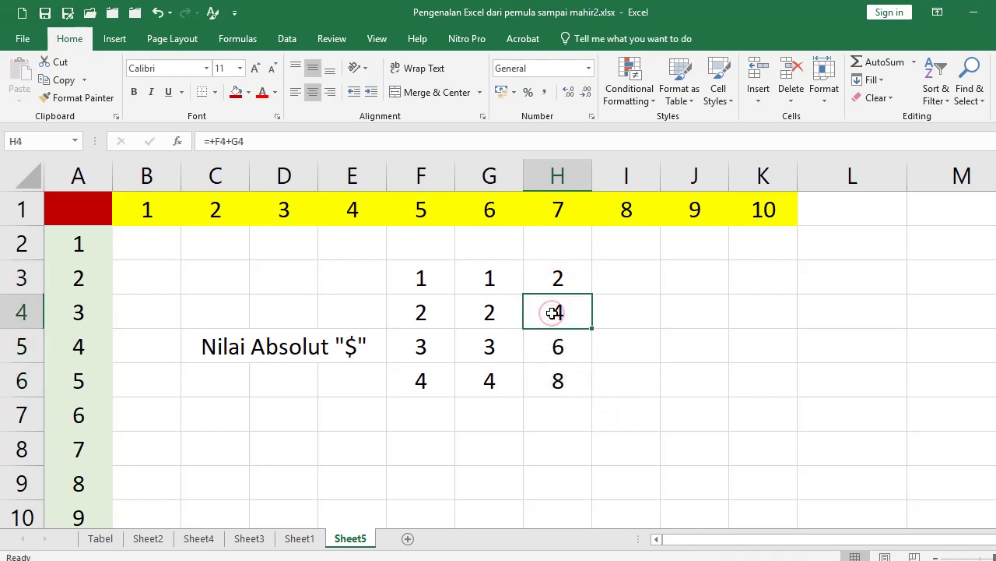
left_click(556, 345)
left_click(563, 379)
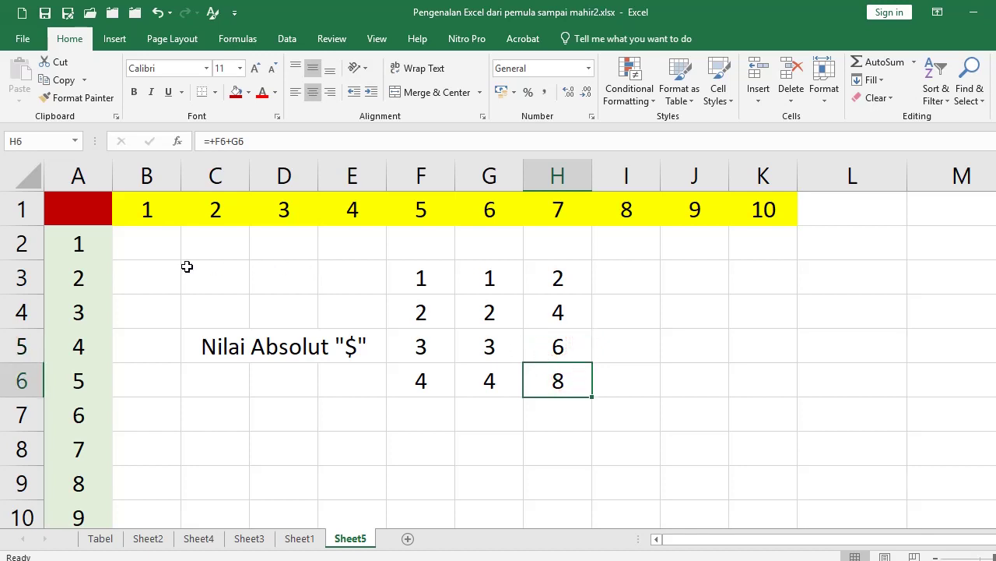
left_click(149, 243)
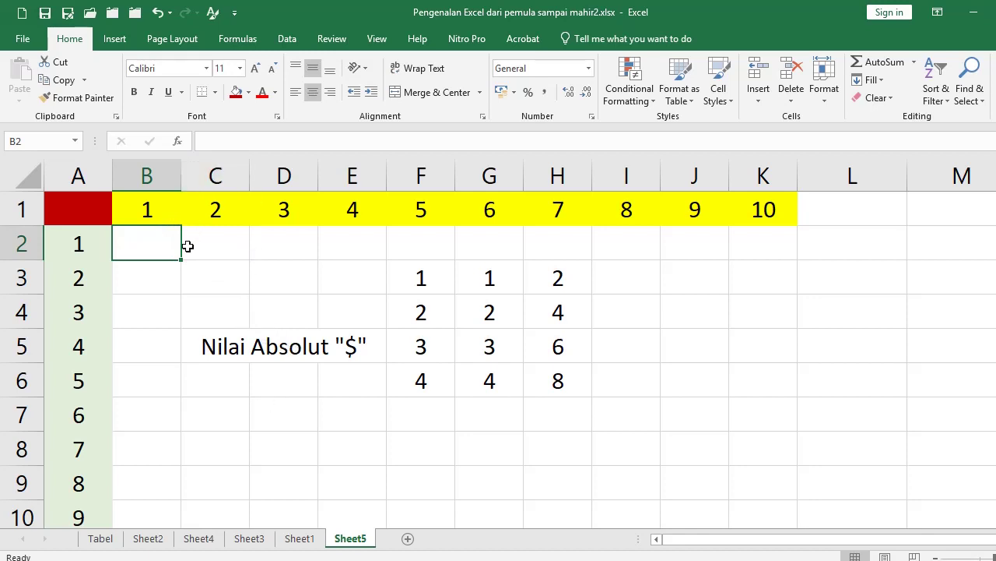
left_click(116, 39)
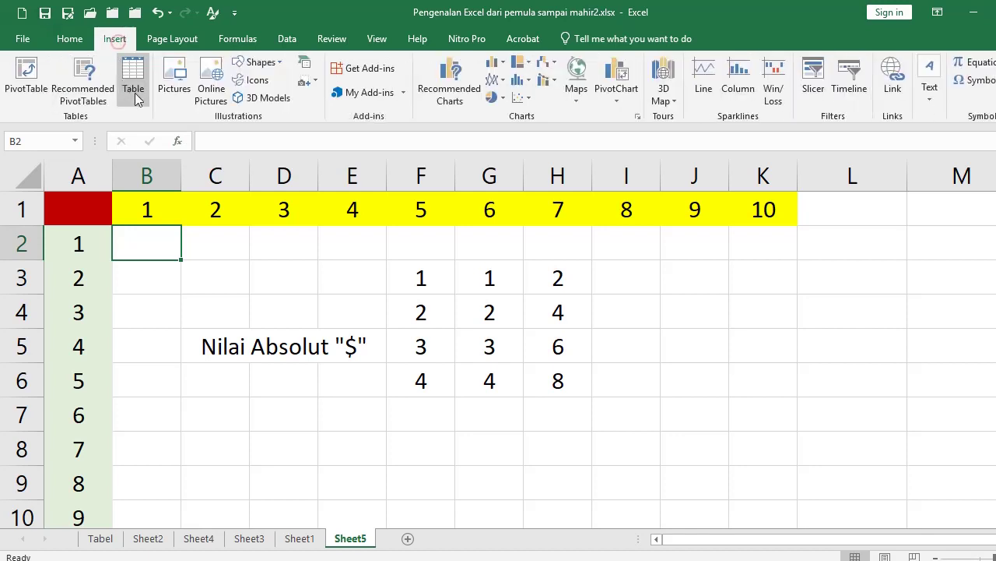
left_click(164, 305)
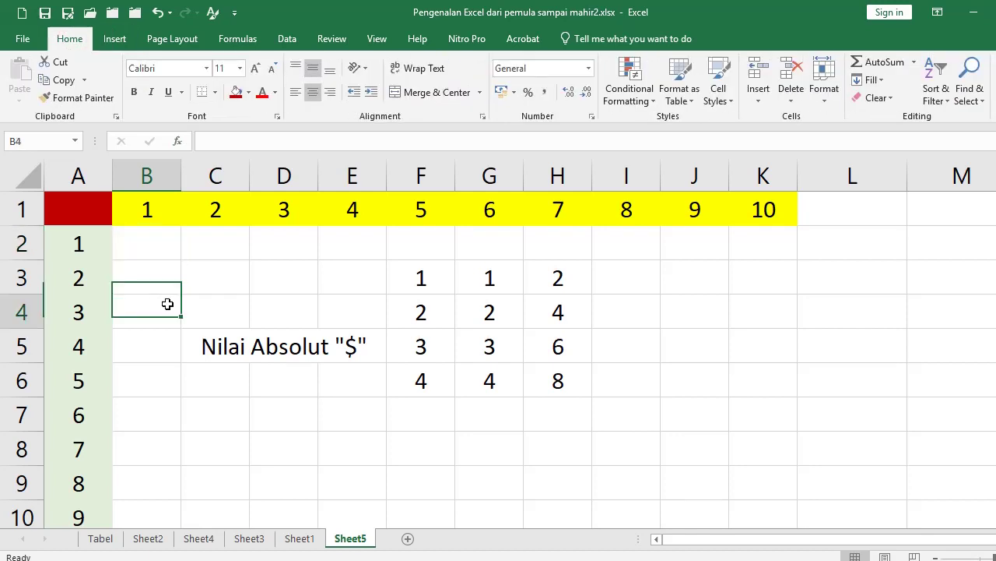
left_click(150, 243)
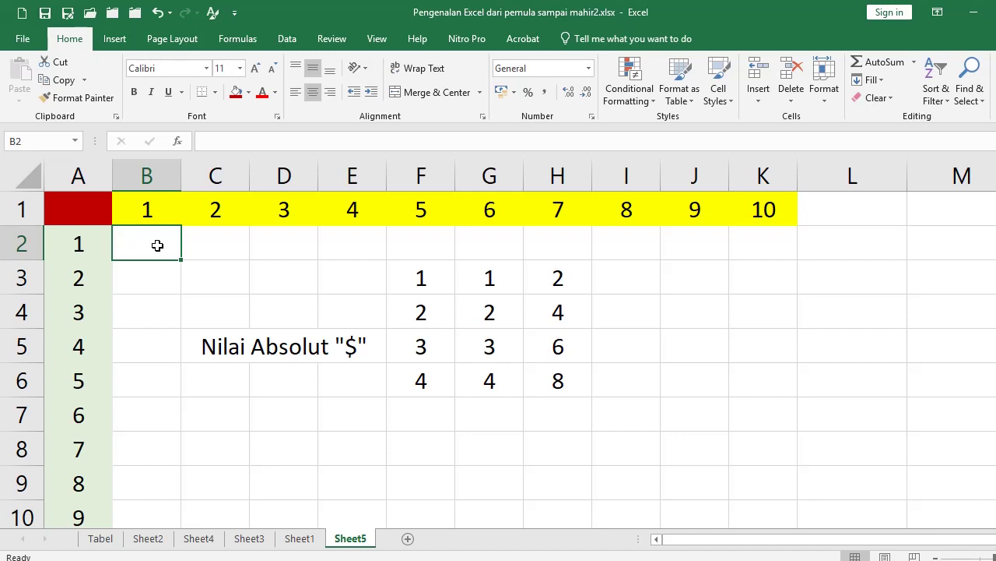
Step: Make a first attempt at B2's formula, which ends up referencing B1 and shows 1
type("=")
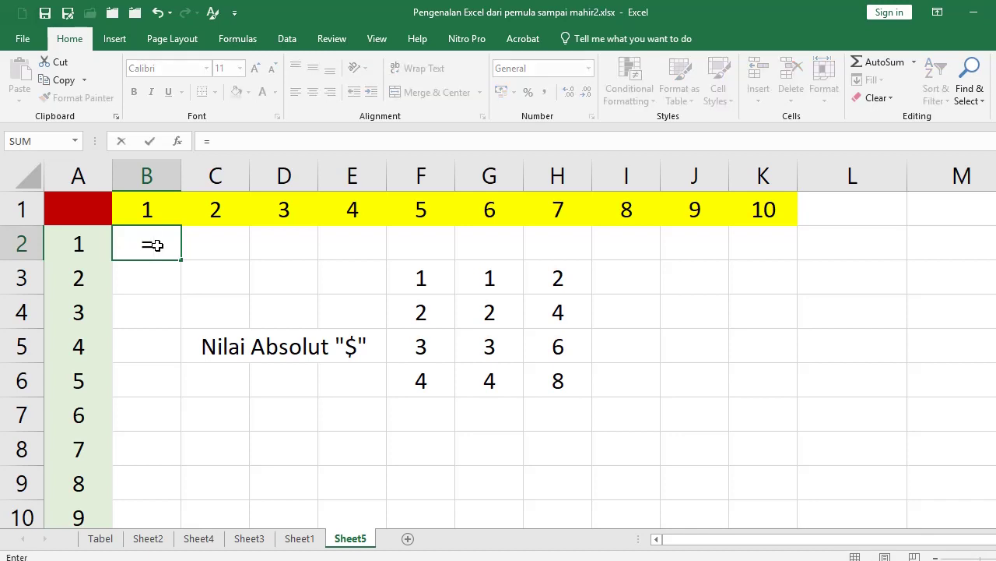
key("Left")
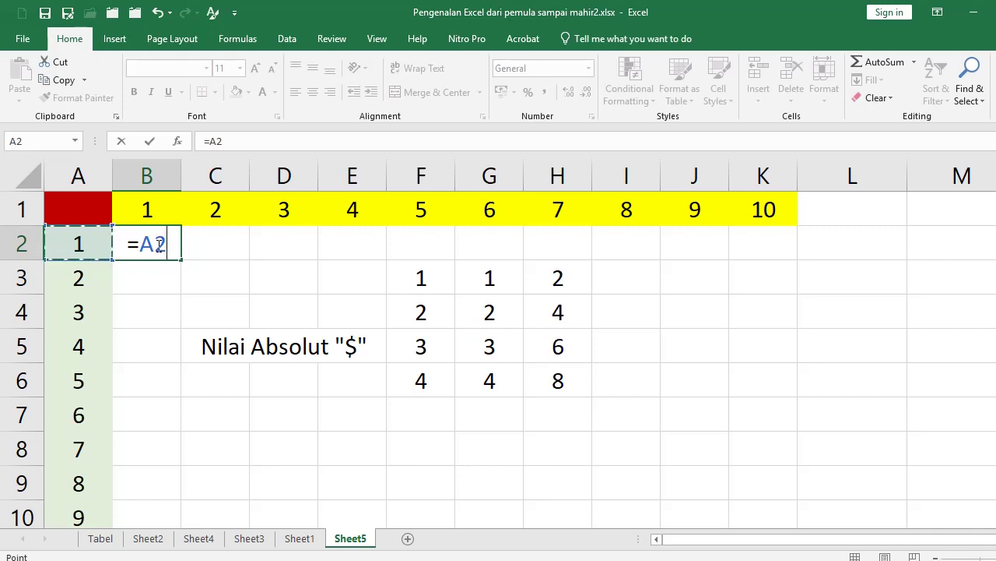
key("Right")
key("Up")
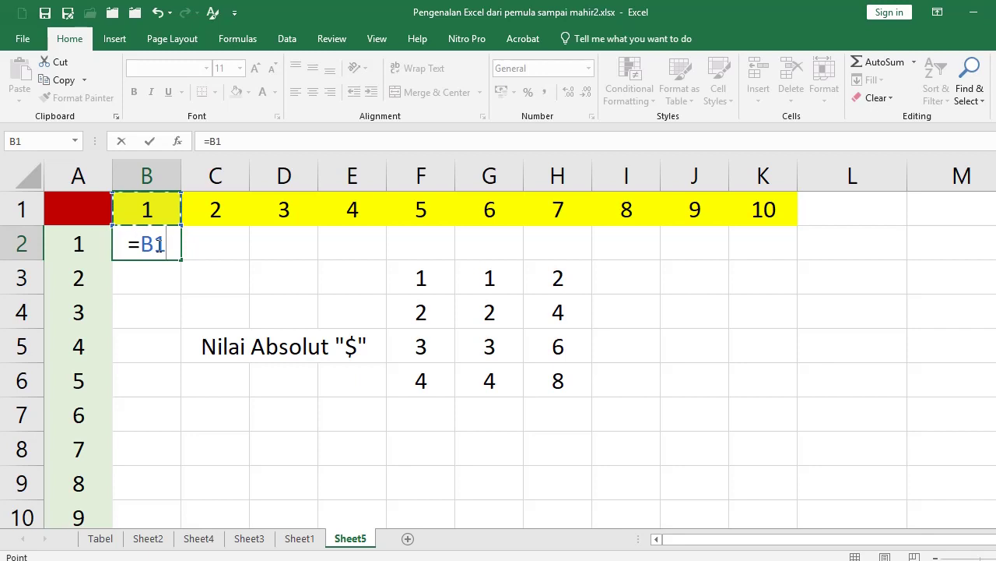
key("Return")
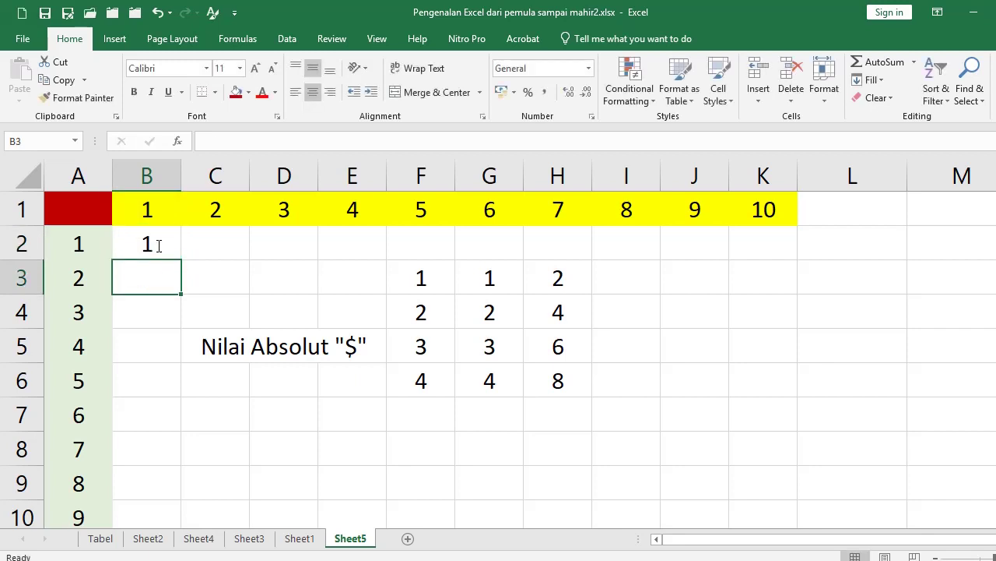
Step: Redo B2 as =A2+B1 so it shows 2, then copy it
left_click(157, 245)
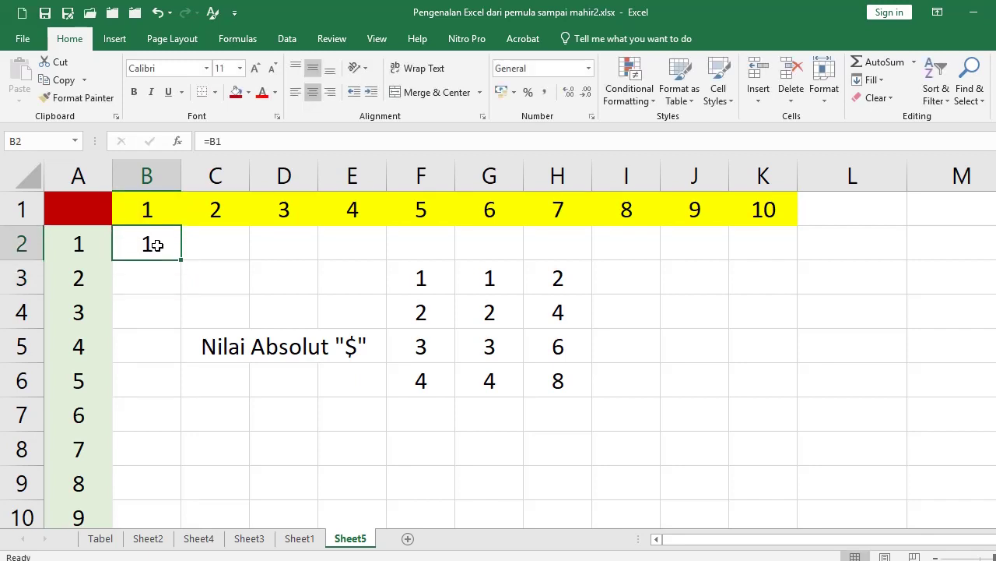
type("=")
key("Left")
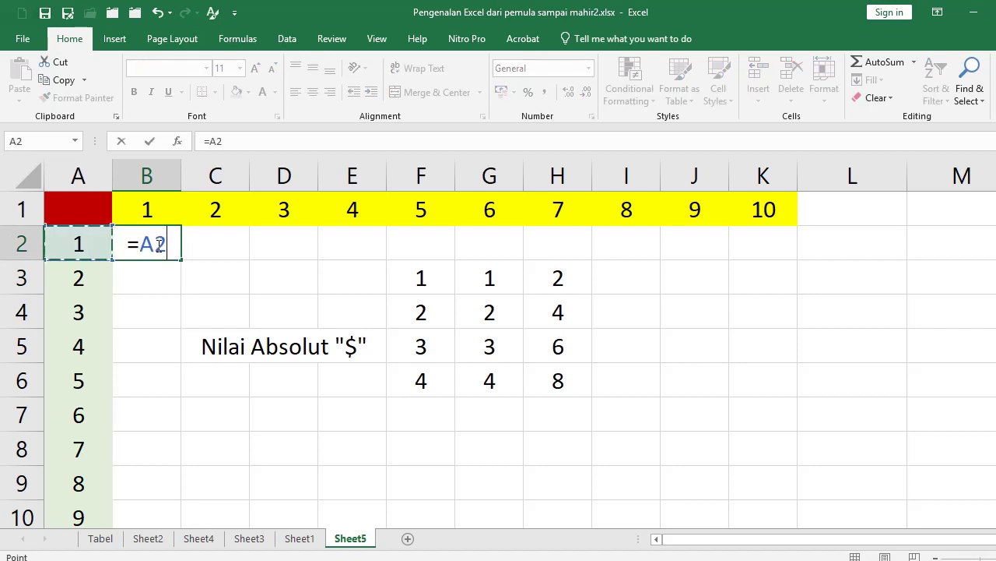
type("+")
key("Up")
key("Return")
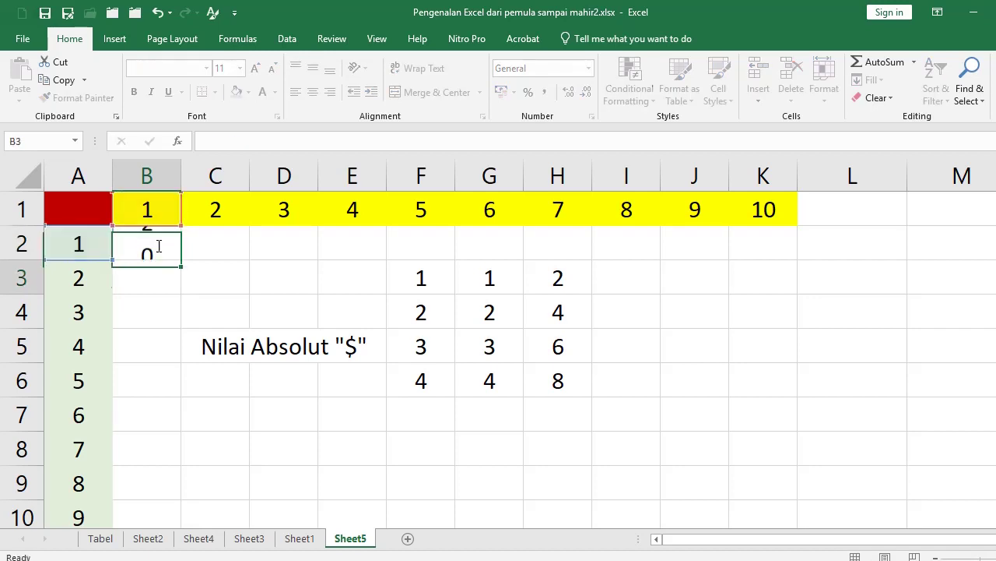
left_click(156, 245)
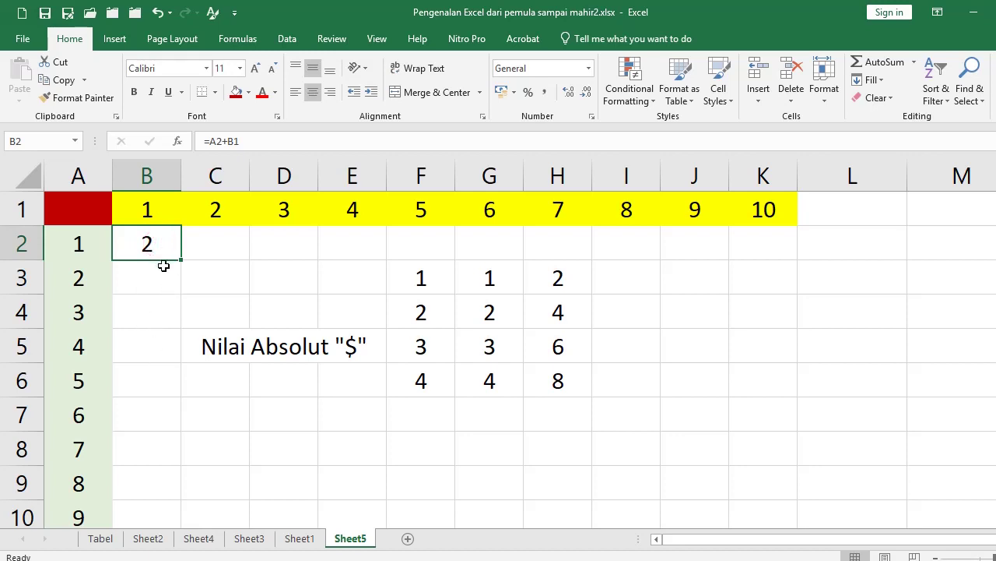
key("ctrl+c")
Step: Paste B2's formula into B3:B11, producing running totals up to 56
left_click_drag(164, 266, 148, 491)
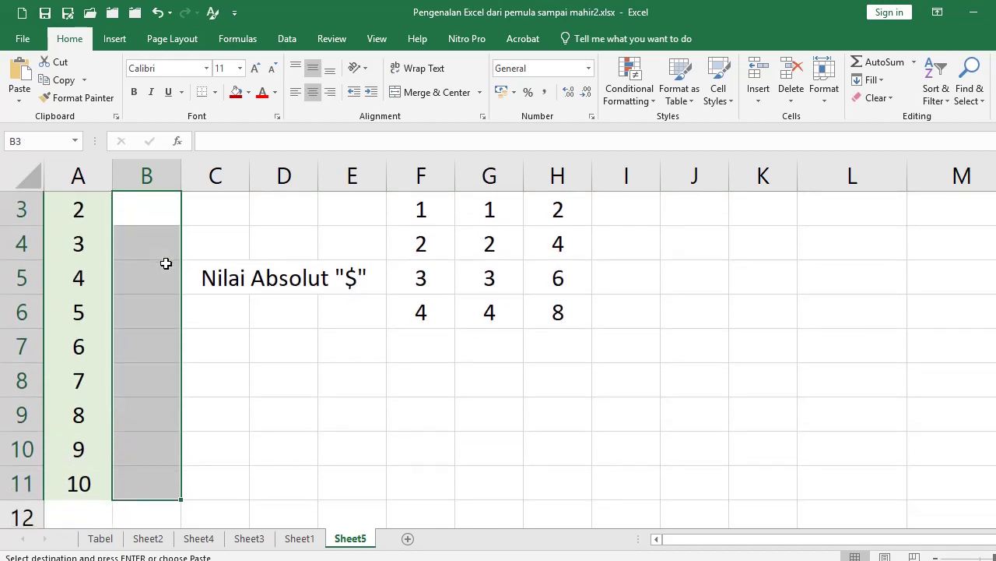
scroll(166, 255, "up", 1)
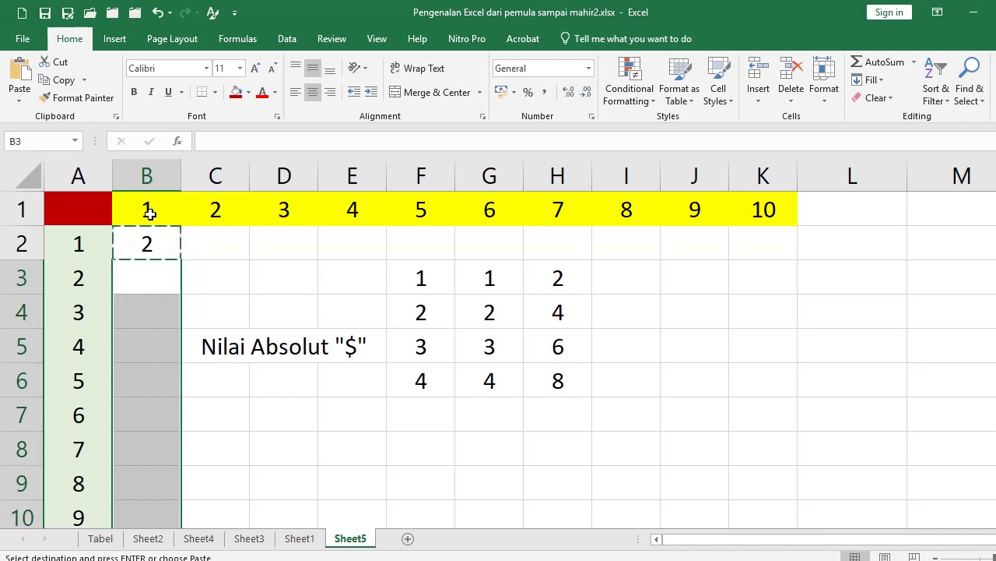
key("Return")
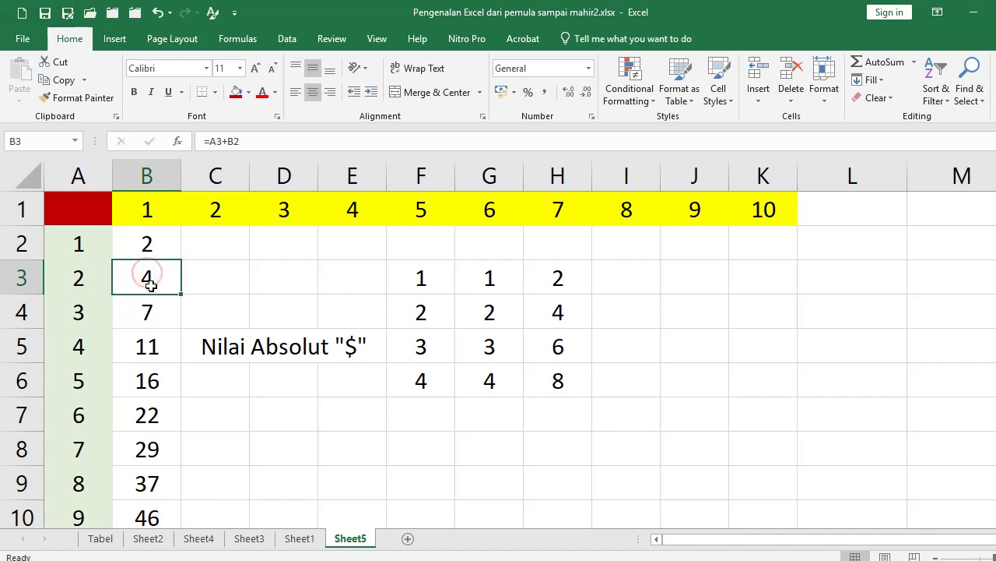
Step: Inspect the formulas in B2, B3 and B1, then select B2:B11
left_click(155, 243)
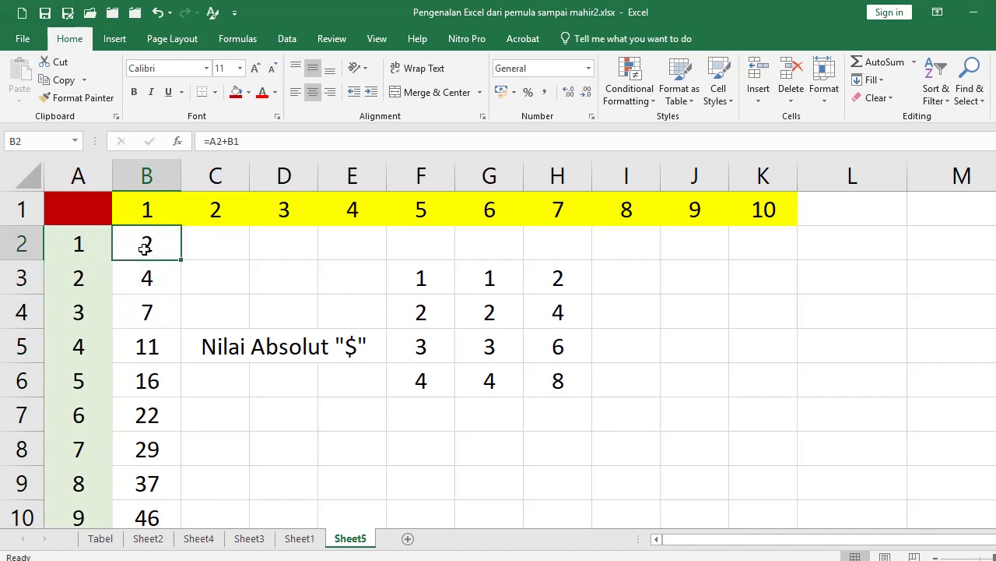
left_click(139, 275)
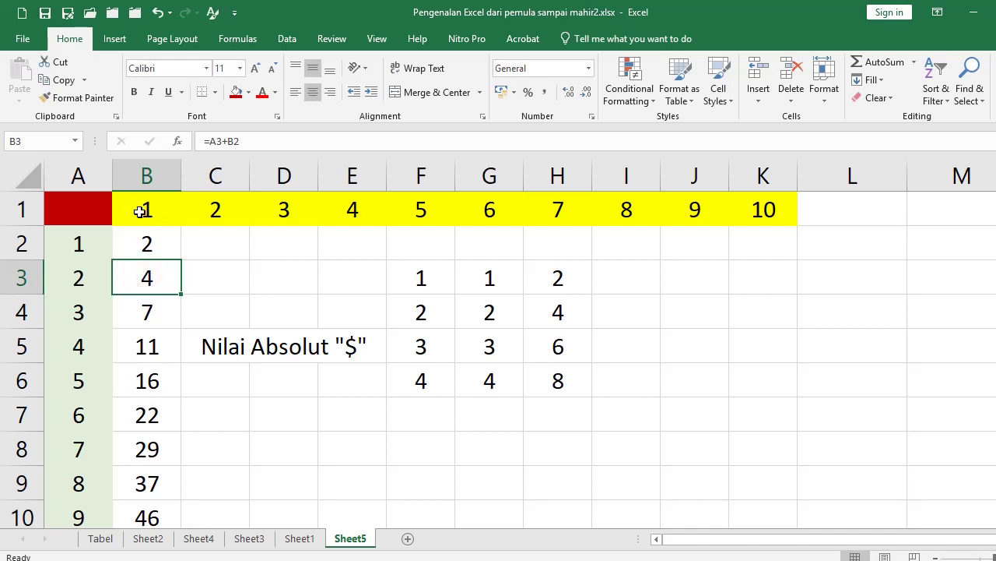
left_click(145, 209)
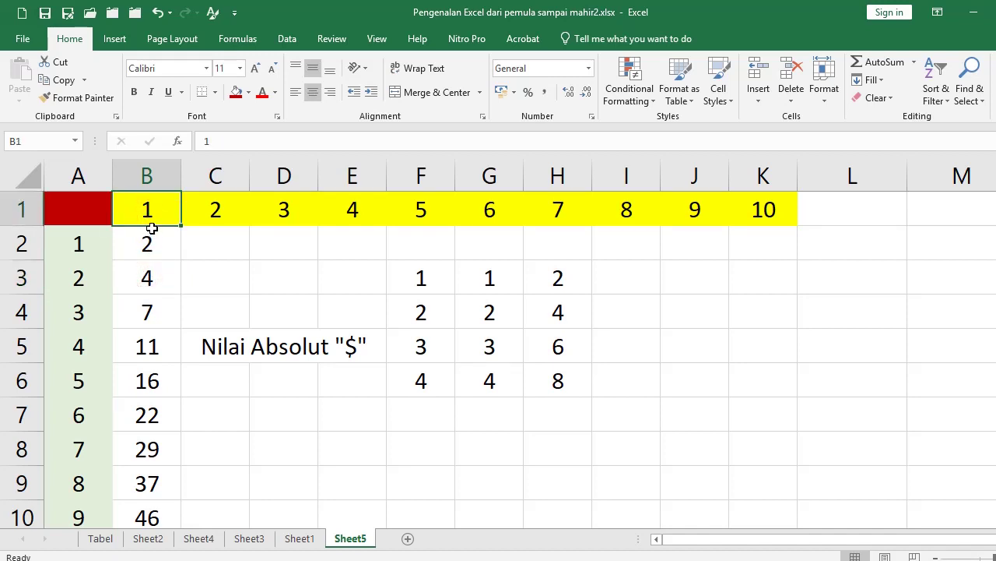
left_click(148, 241)
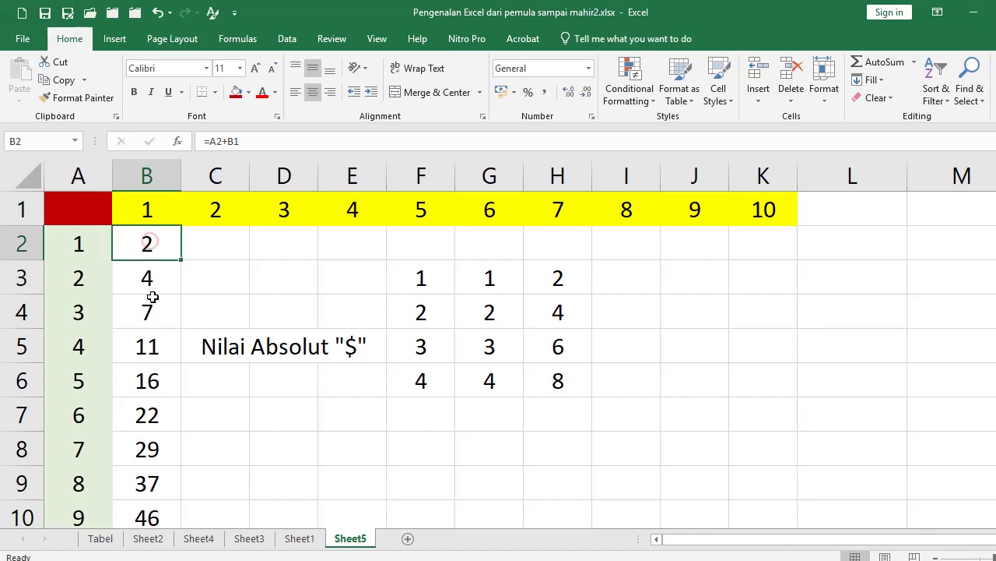
scroll(153, 296, "down", 1)
left_click(146, 443, "shift")
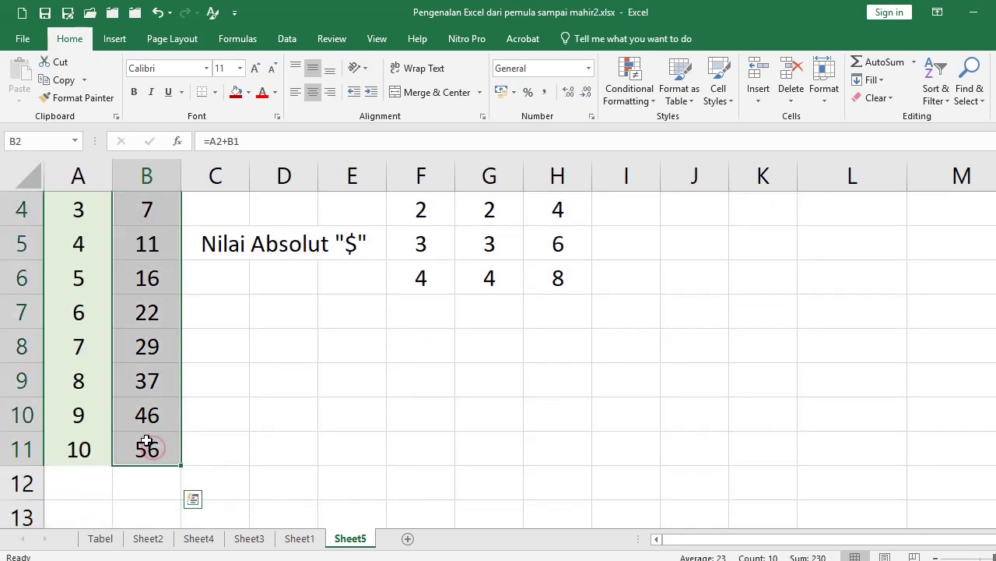
Step: Clear B2:B11 and rewrite B2 as =A2+B$1 with row 1 locked
key("Delete")
scroll(147, 374, "up", 1)
left_click(148, 235)
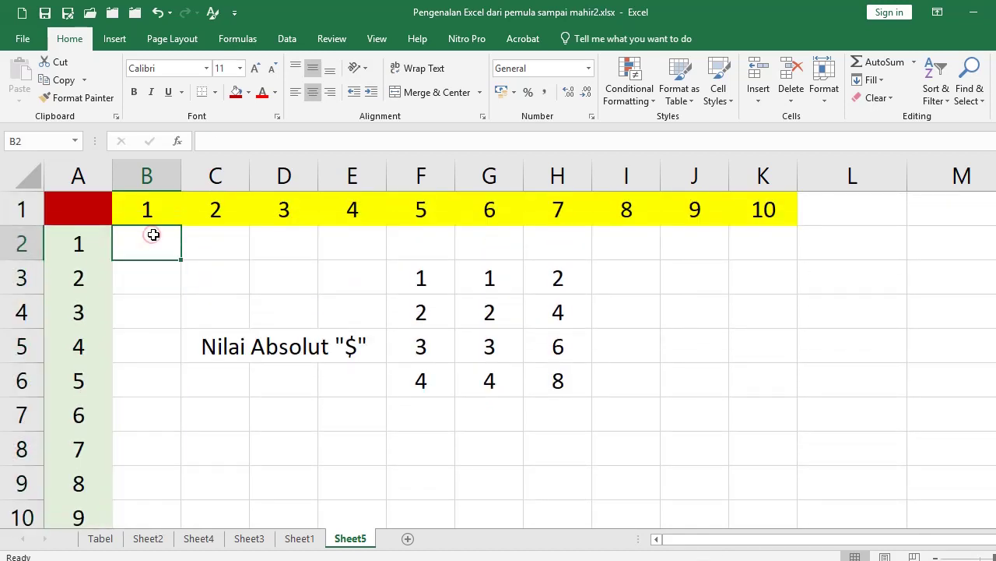
type("=")
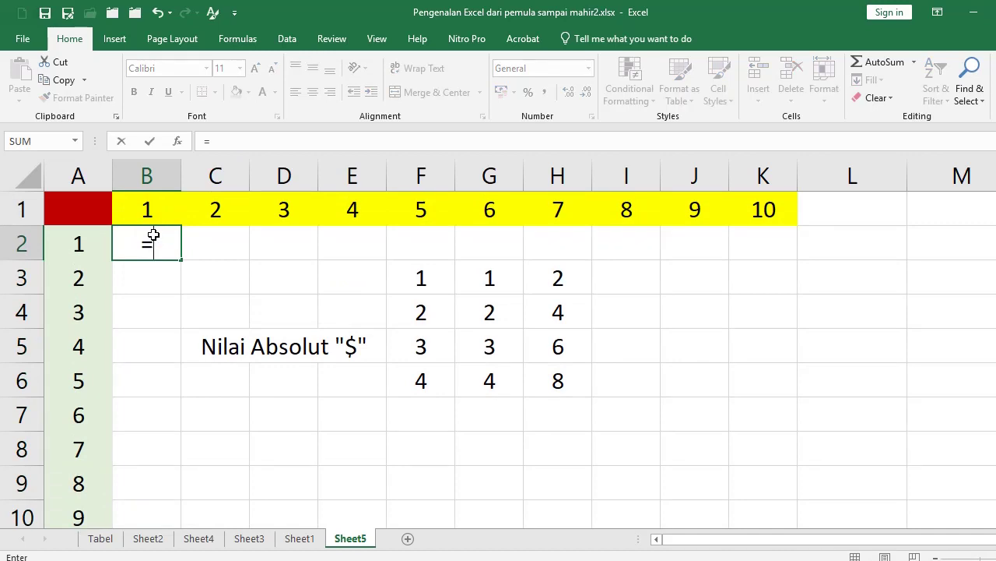
key("Left")
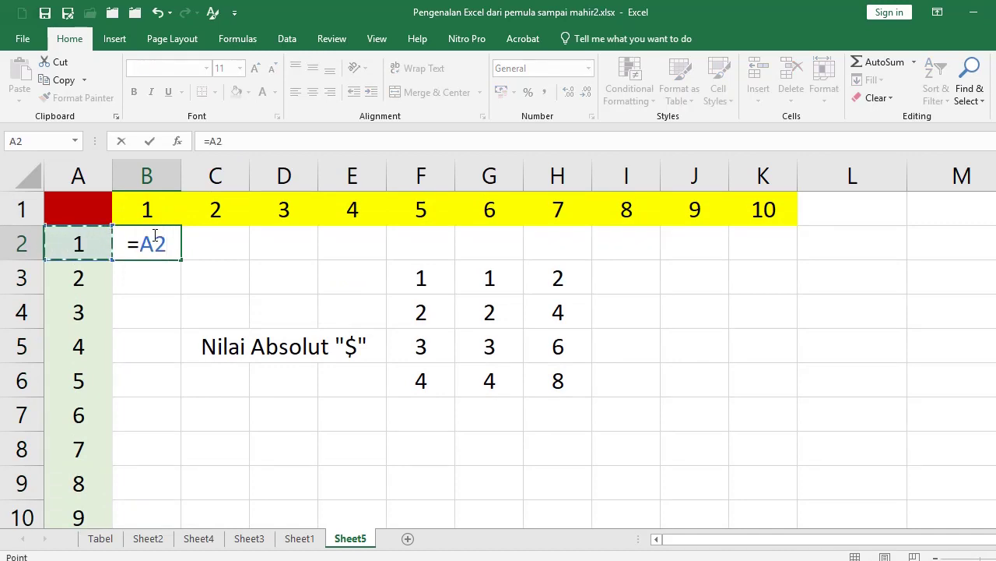
type("+")
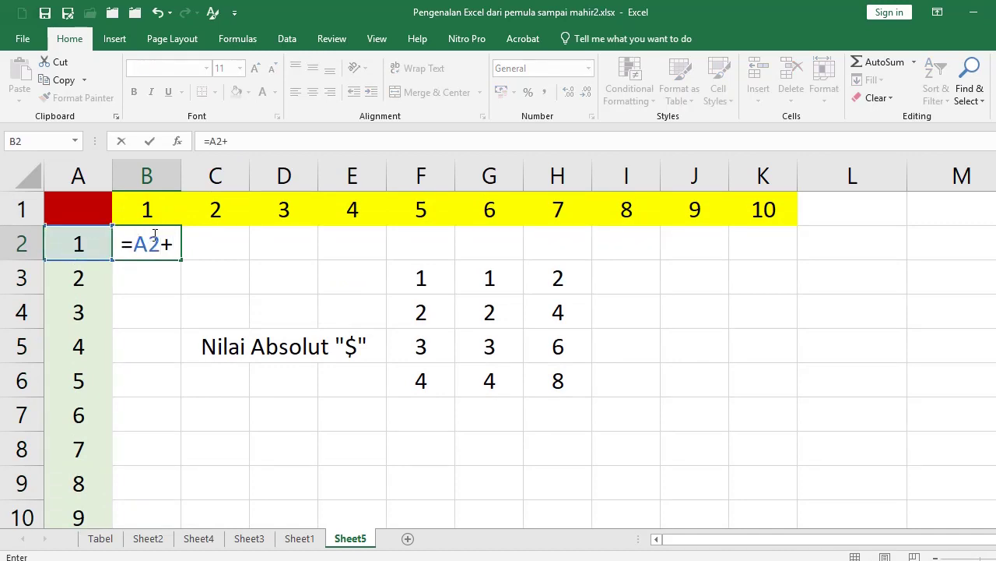
key("Up")
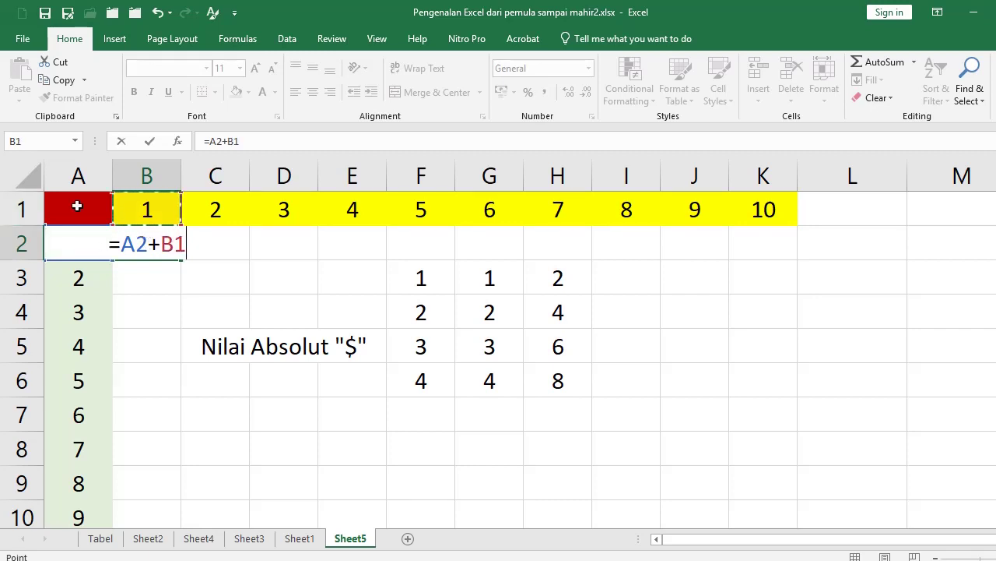
left_click(233, 141)
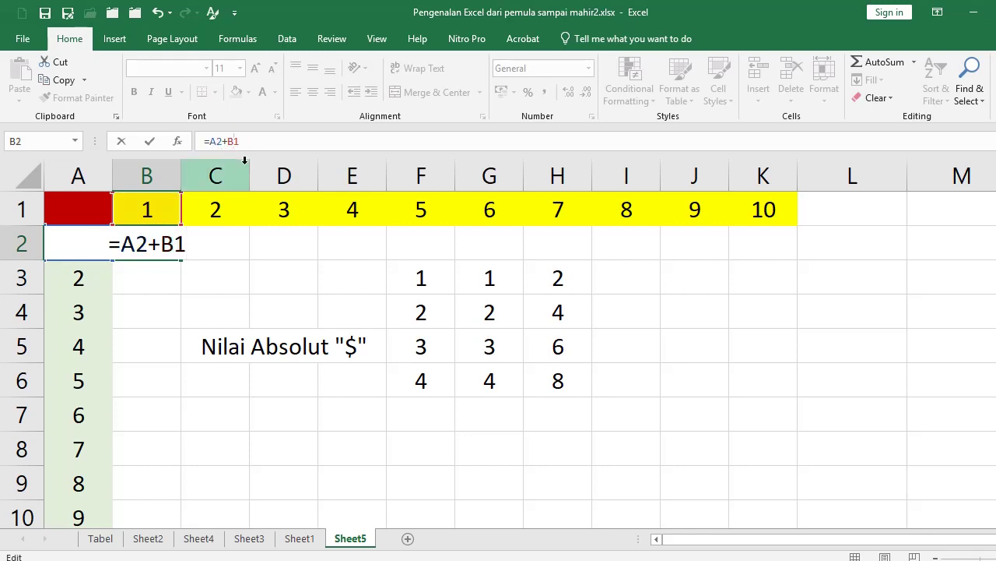
type("$")
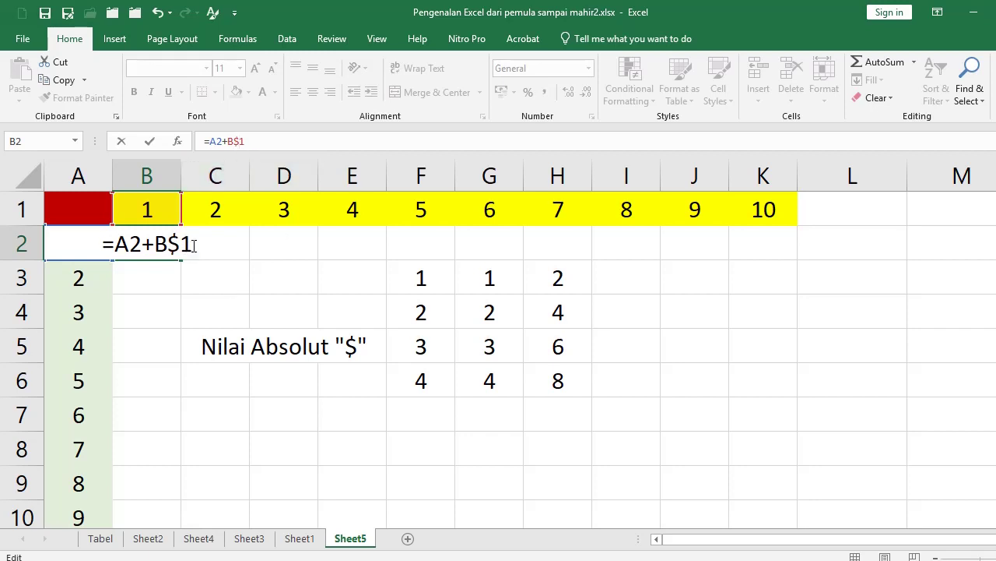
key("Return")
Step: Copy B2 and select B3:B11 as the paste target
key("Up")
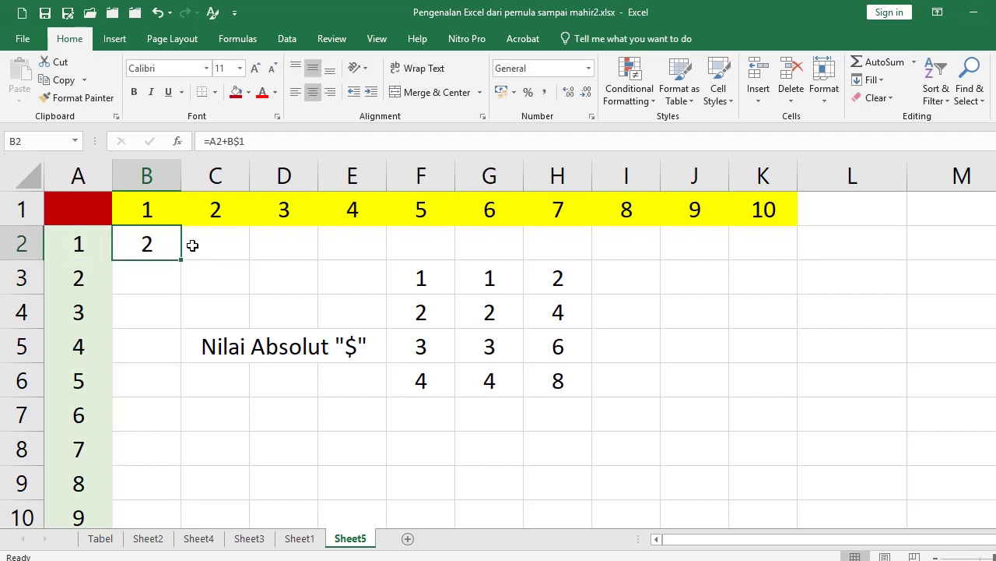
key("ctrl+c")
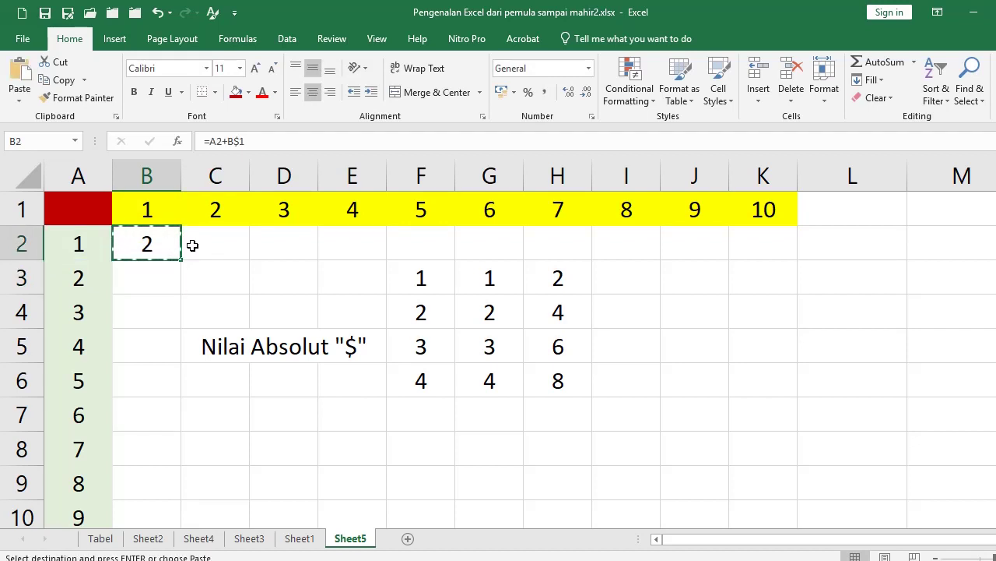
mouse_move(153, 277)
left_mouse_down()
mouse_move(158, 391)
mouse_move(173, 443)
left_mouse_up()
Step: Paste the formula into B3:B11 and inspect the formulas in B3, B8 and B9
key("Return")
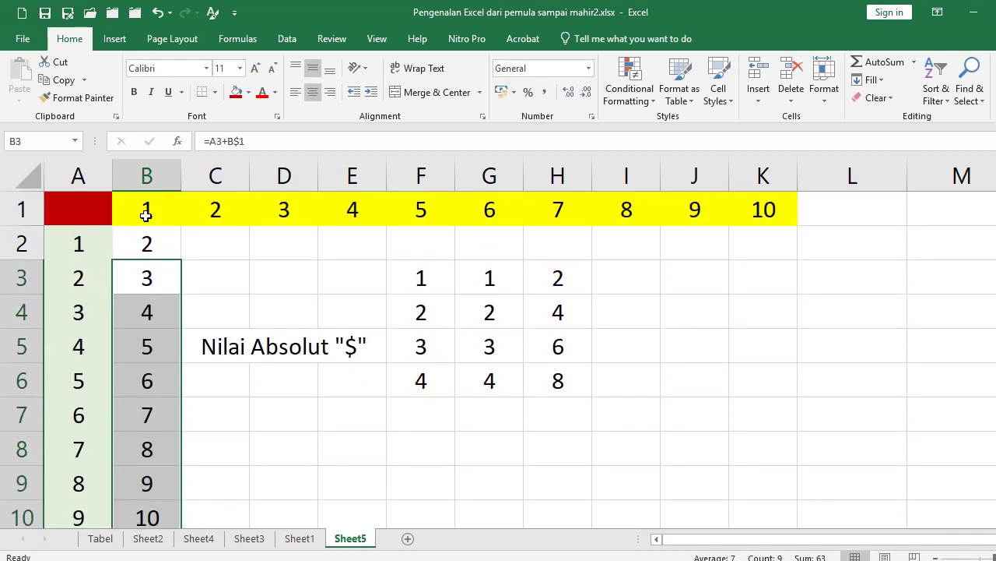
double_click(146, 278)
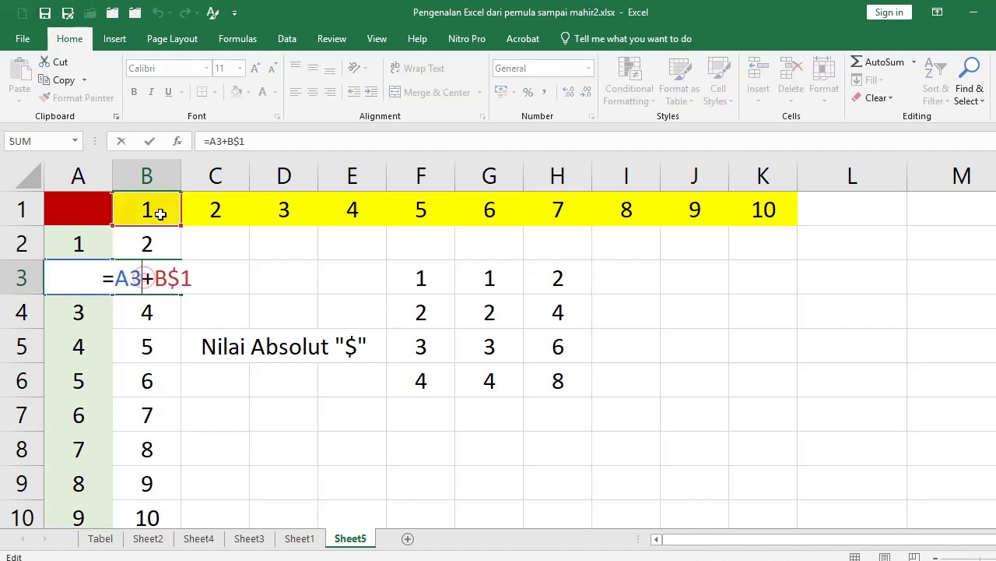
double_click(153, 449)
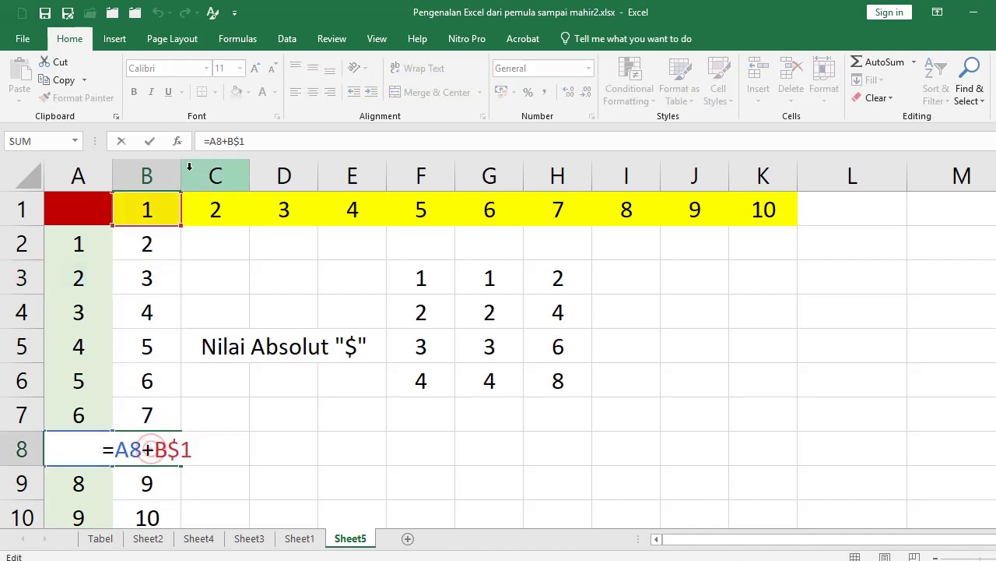
key("Escape")
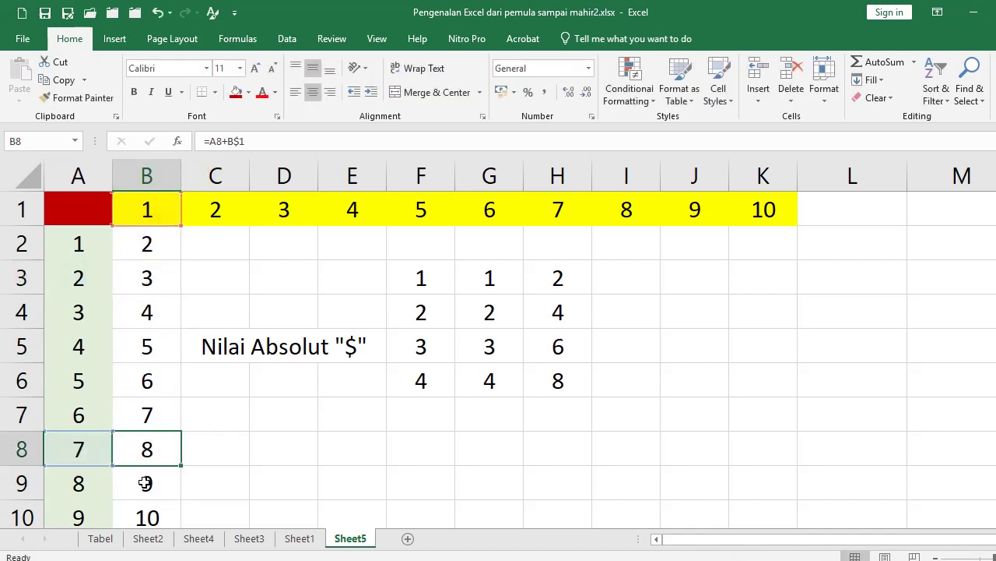
left_click(143, 478)
double_click(153, 479)
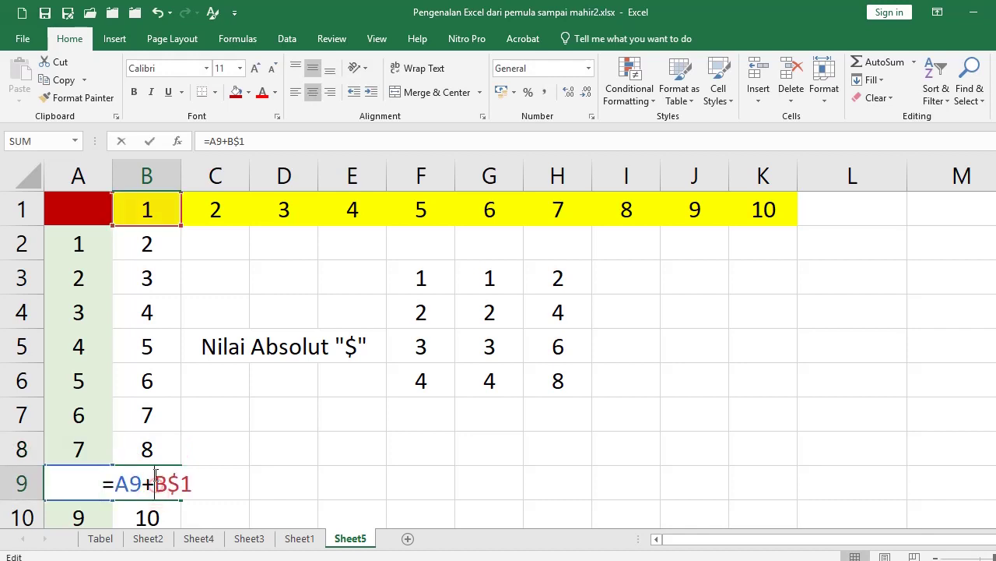
key("Escape")
Step: Review B2's formula alongside the empty C2 and the value in A2
left_click(158, 234)
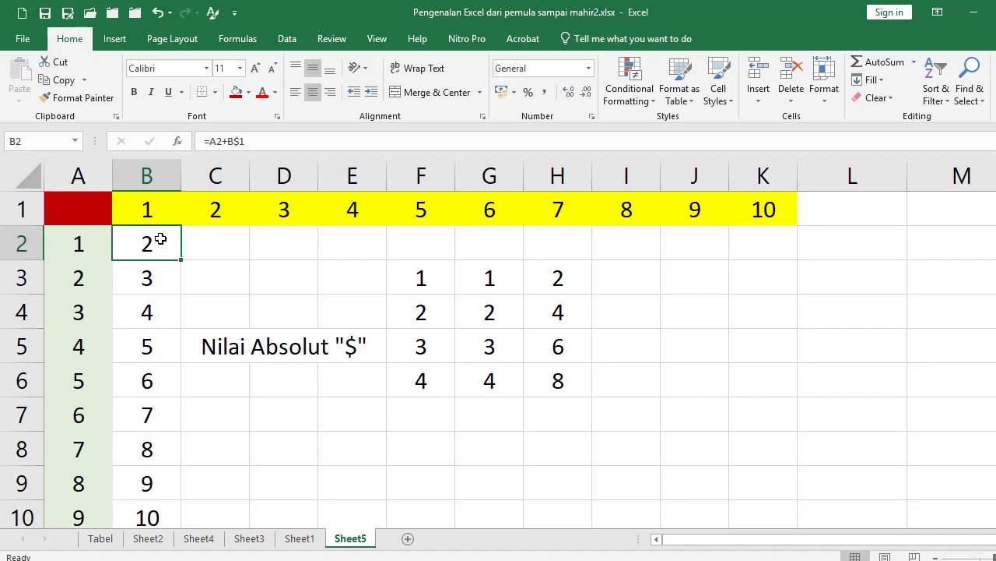
left_click(204, 245)
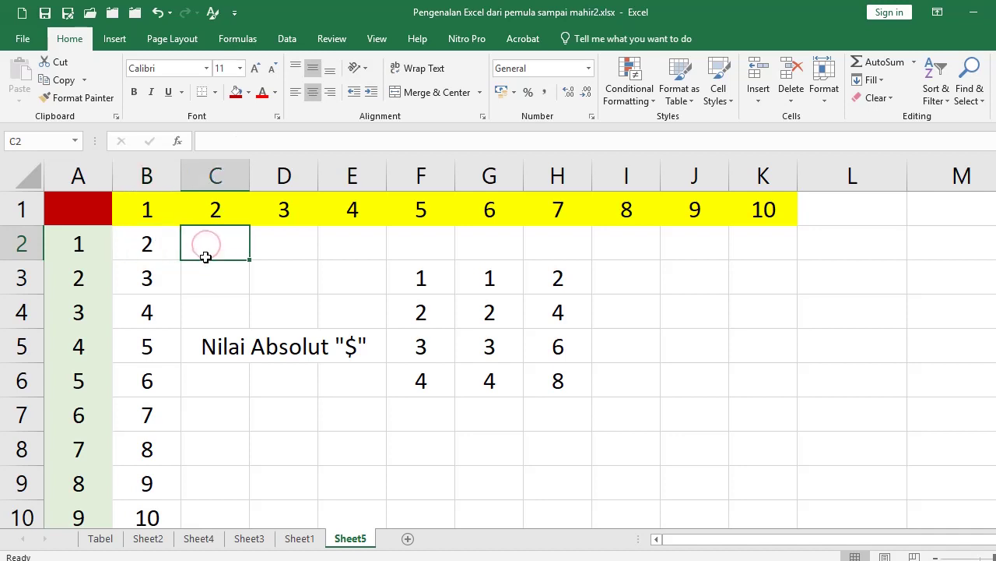
left_click(163, 249)
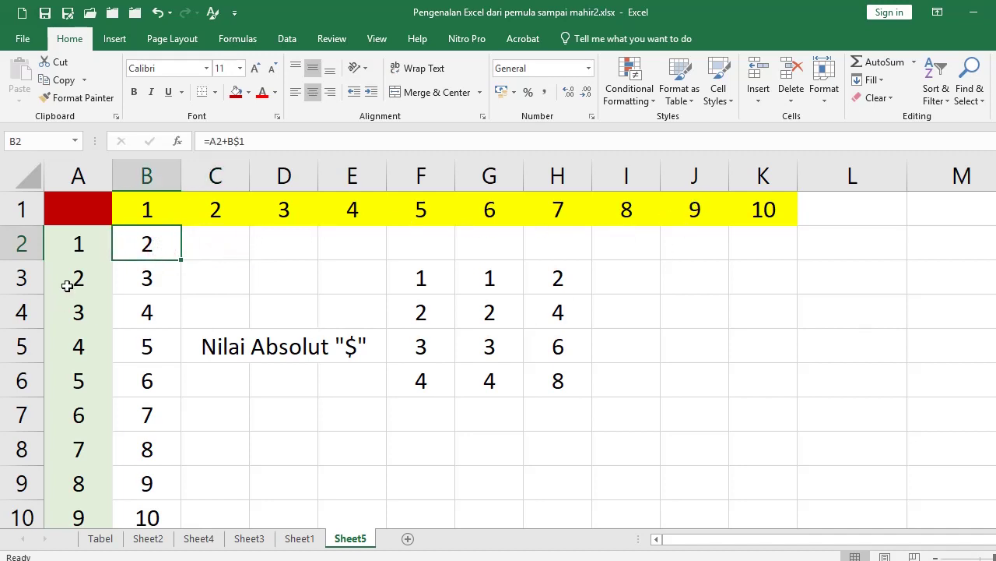
left_click(80, 244)
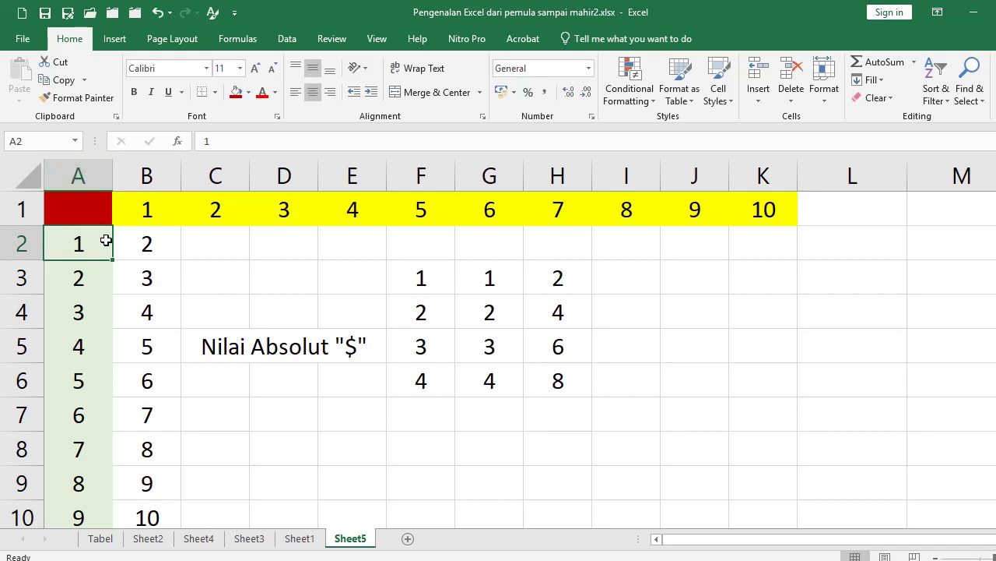
left_click(146, 246)
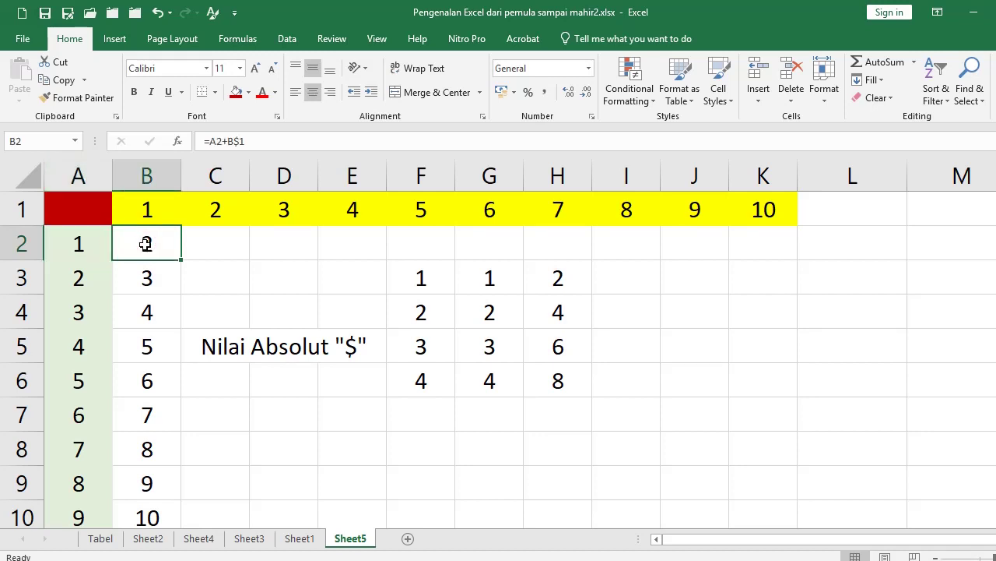
Step: Clear B2:B11 and start a new formula in B2 reading =A2
left_click_drag(180, 258, 148, 464)
key("Delete")
scroll(147, 452, "up", 1)
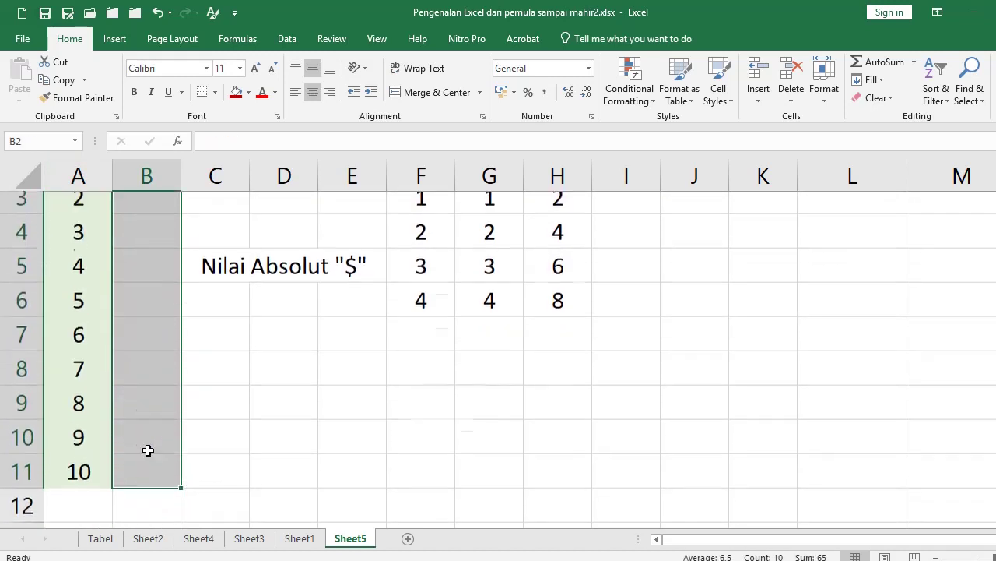
left_click(146, 248)
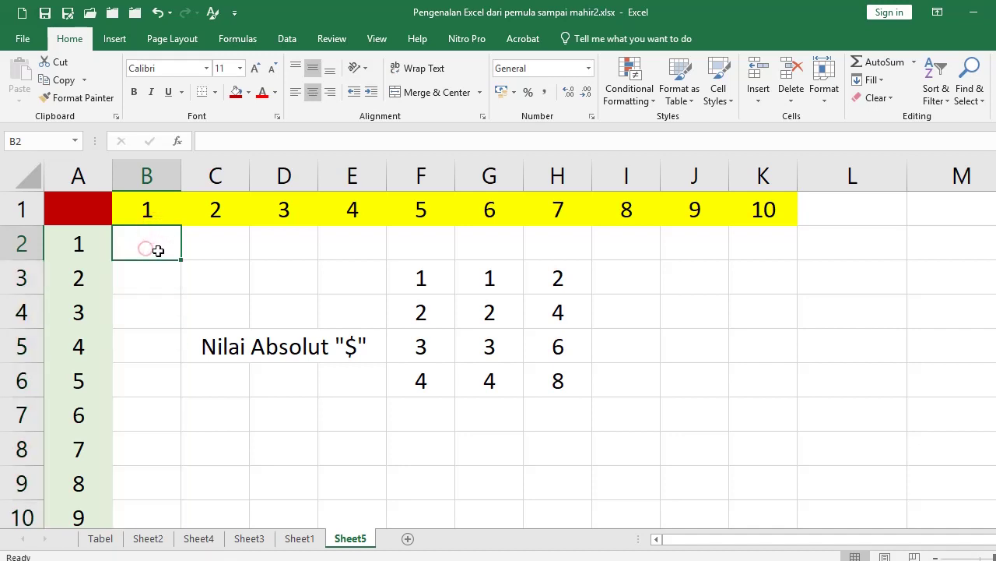
left_click(138, 245)
type("=")
key("Left")
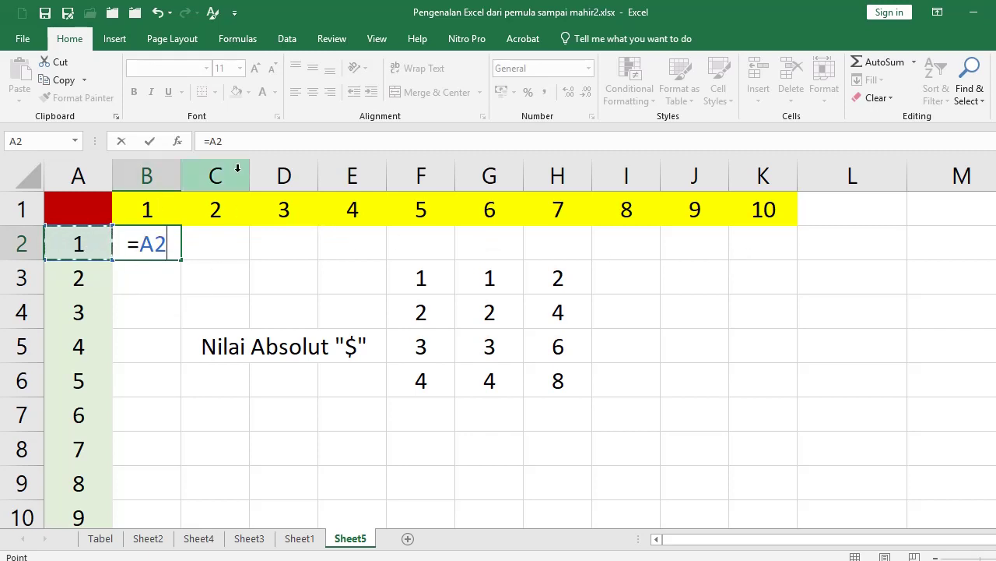
Step: Lock column A as =$A2 in B2 and paste it along row 2
left_click(207, 141)
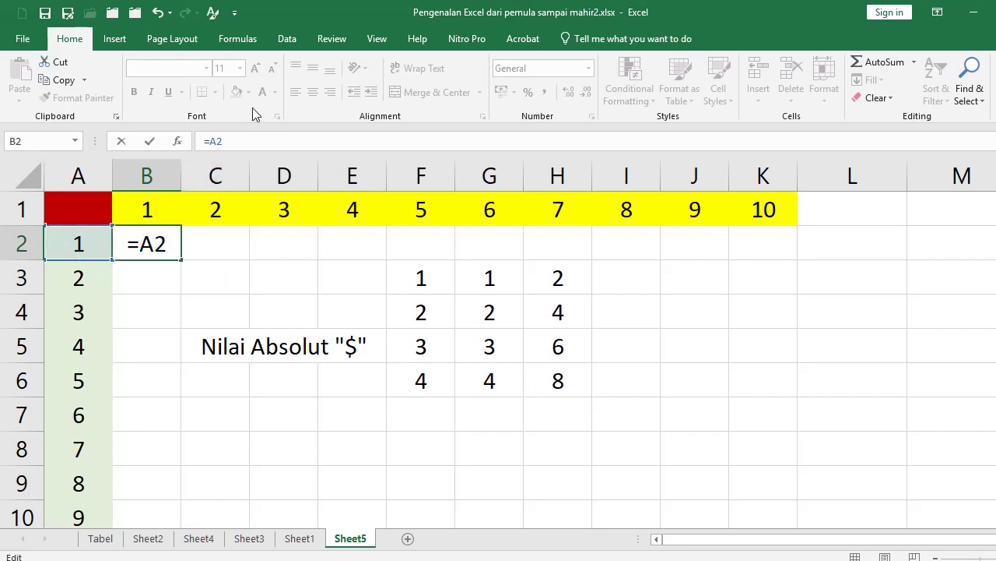
type("$")
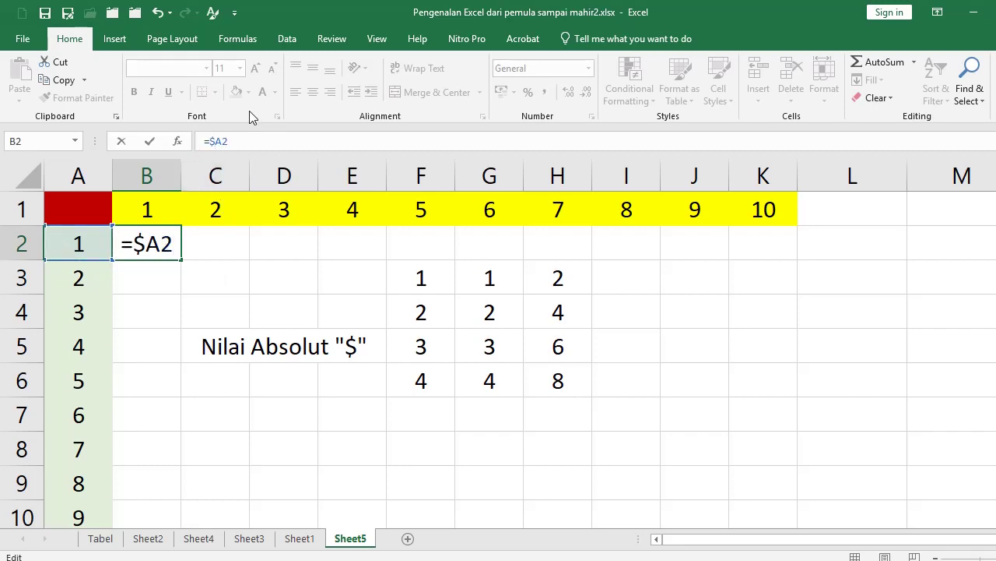
key("Return")
key("Up")
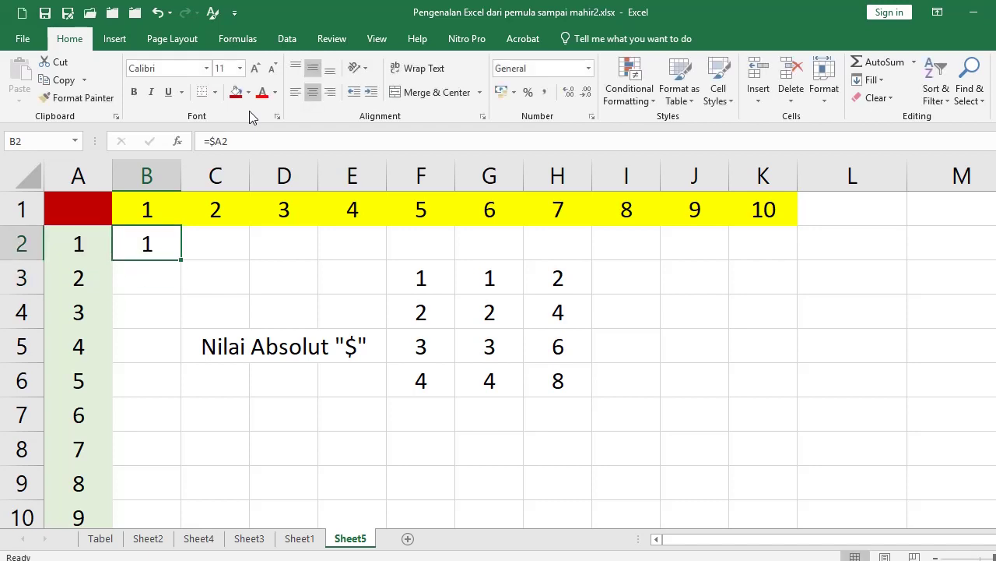
key("ctrl+c")
key("Right")
key("shift+Right")
key("shift+Right")
key("shift+Right")
key("shift+Right")
key("shift+Right")
key("shift+Right")
key("shift+Right")
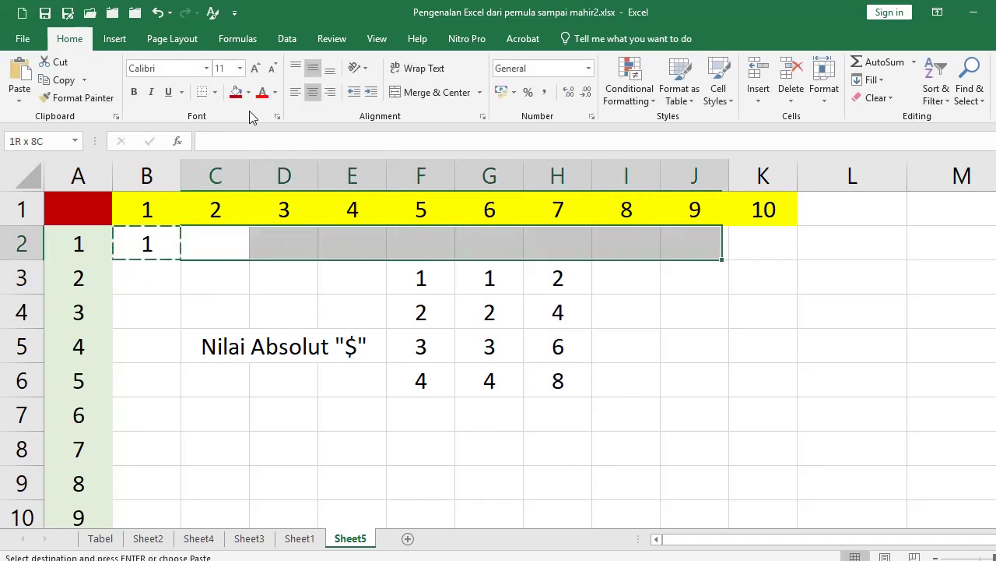
key("shift+Right")
key("Return")
Step: Check C2's result, then rewrite B2 as =$A2+B1
key("Up")
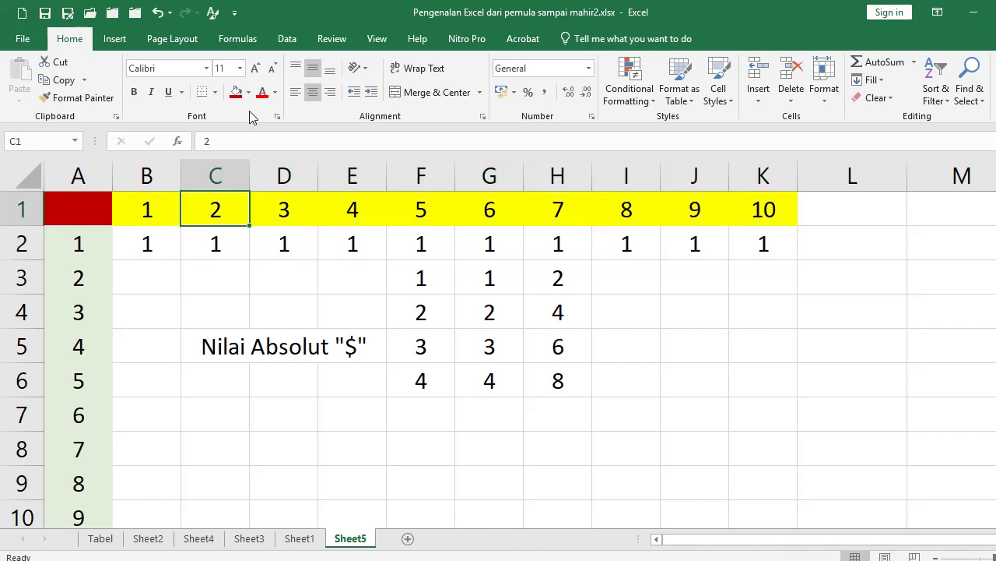
key("Down")
key("Up")
key("Down")
key("Left")
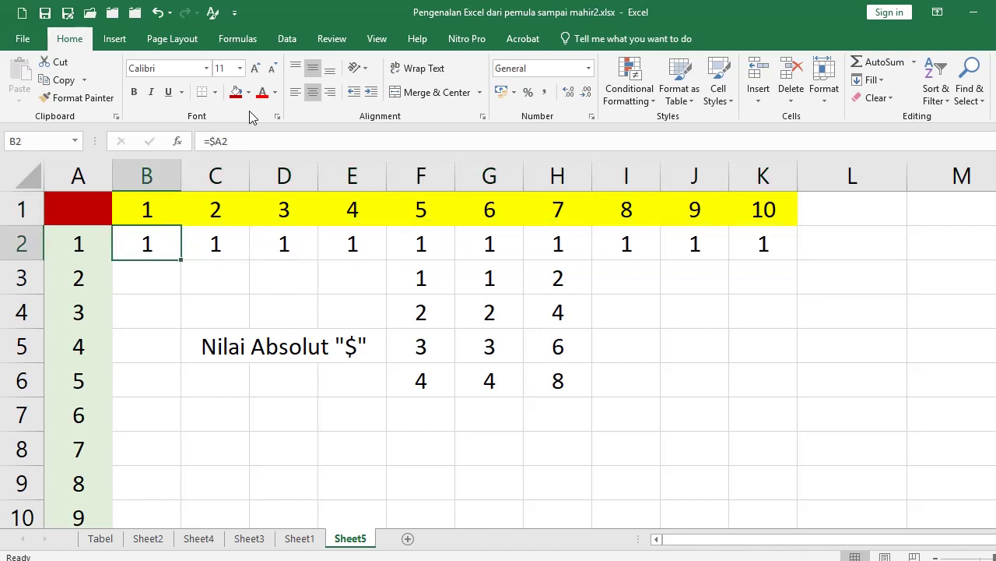
type("=")
key("Left")
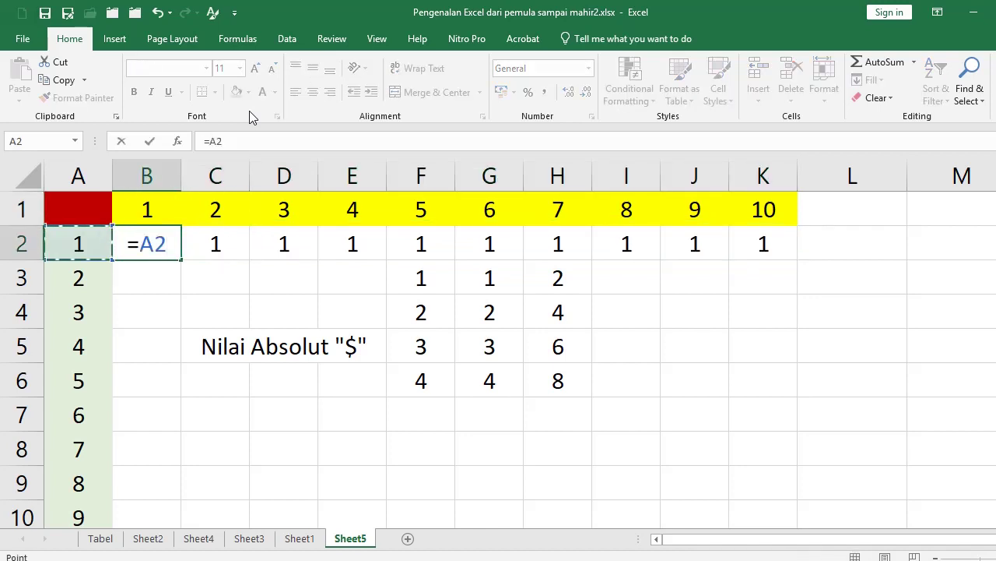
left_click(212, 141)
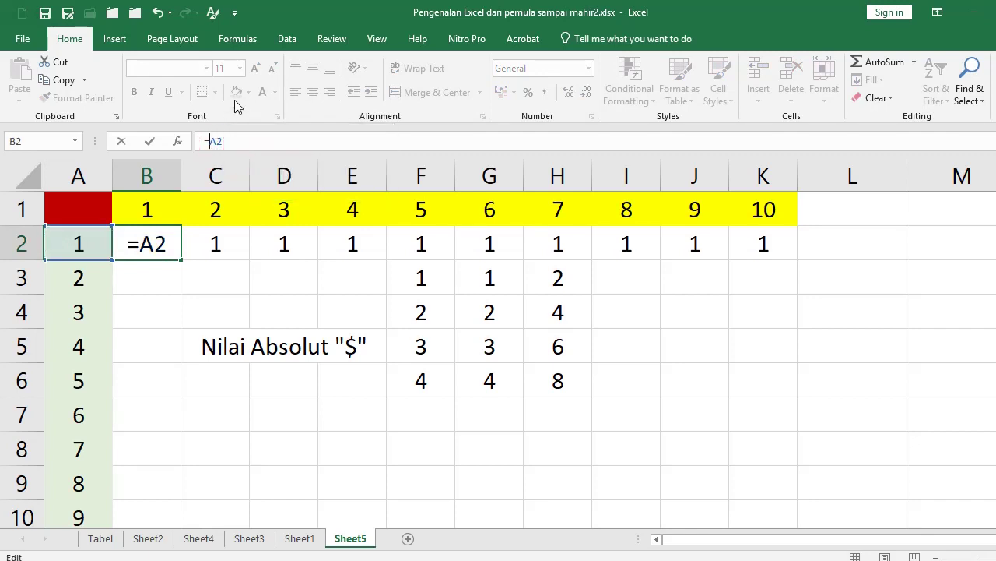
type("$A2")
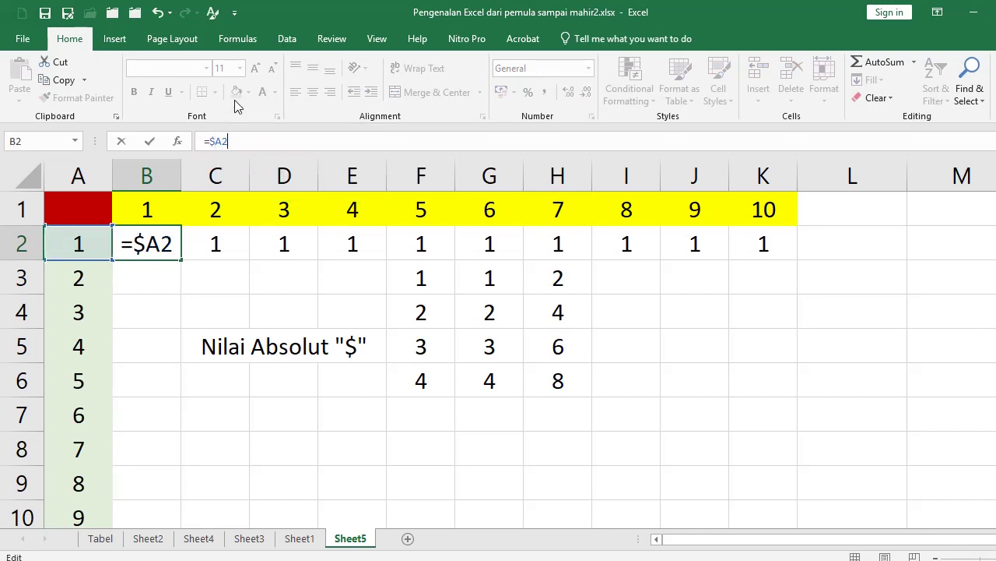
type("+")
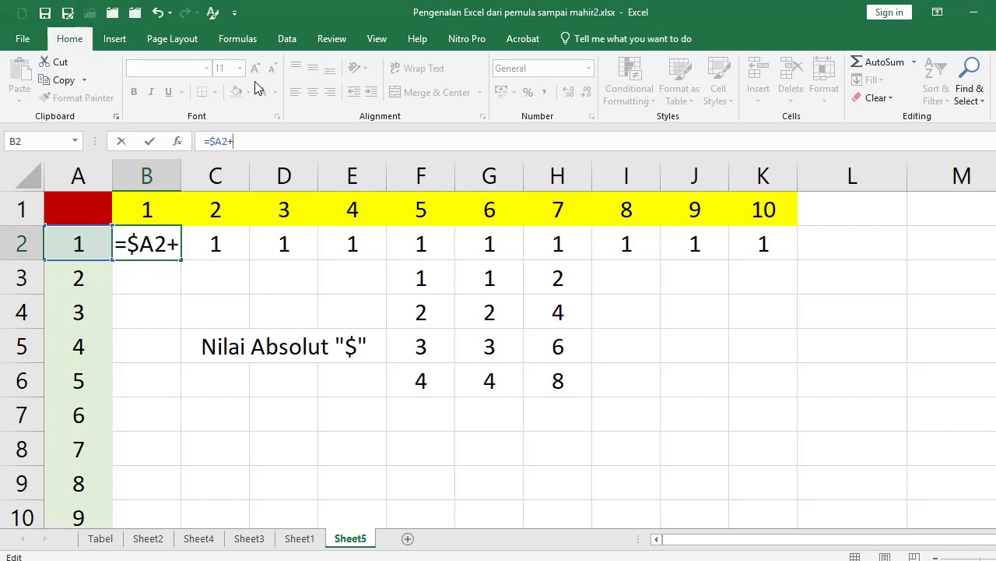
left_click(144, 208)
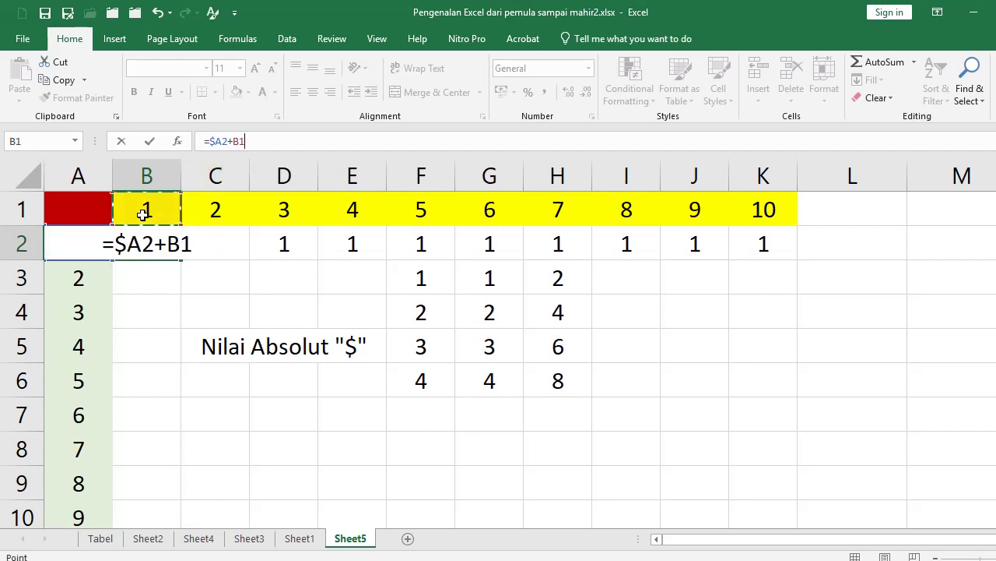
key("Return")
Step: Copy B2's =$A2+B1 across C2:K2, giving 2 through 11
key("Up")
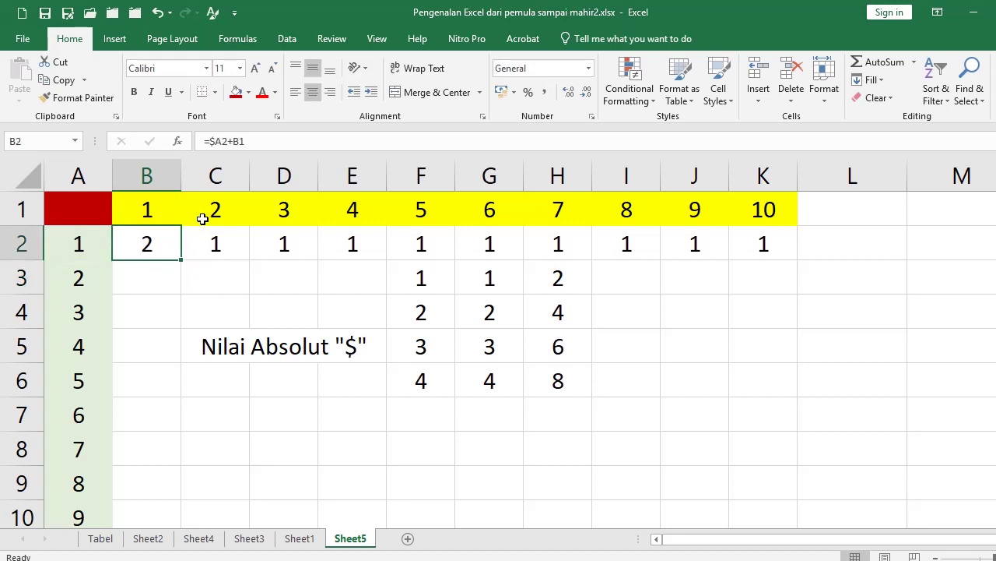
key("ctrl+c")
left_click_drag(215, 243, 763, 244)
key("ctrl+v")
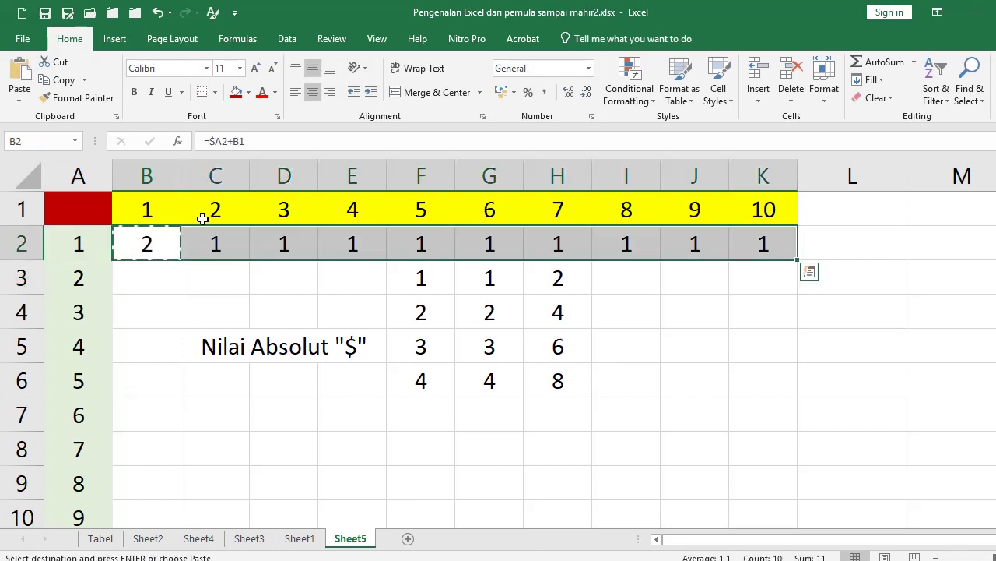
key("Return")
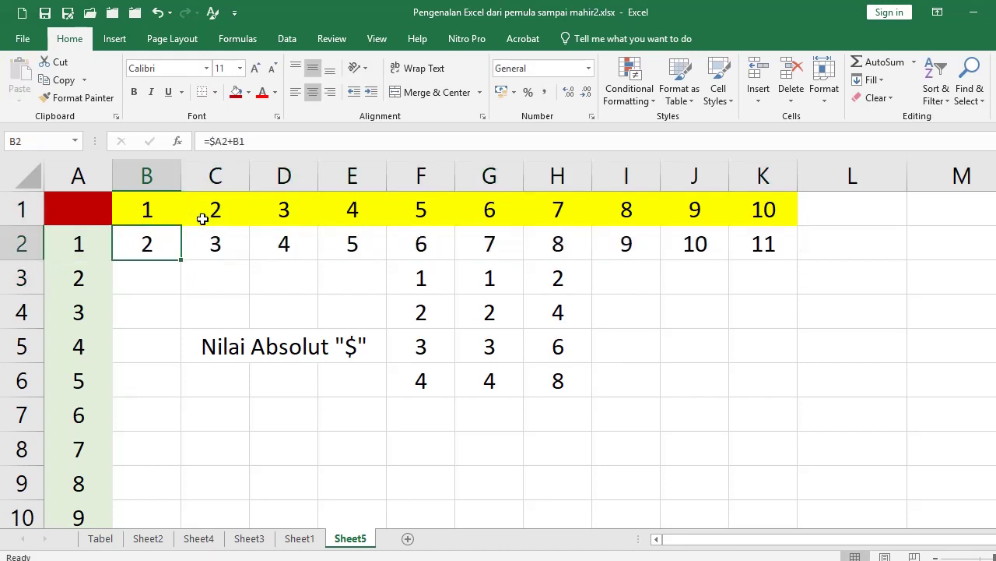
key("Up")
Step: Step along row 2 checking the formulas in B2, C2 and D2
key("Down")
key("Right")
key("Up")
key("Down")
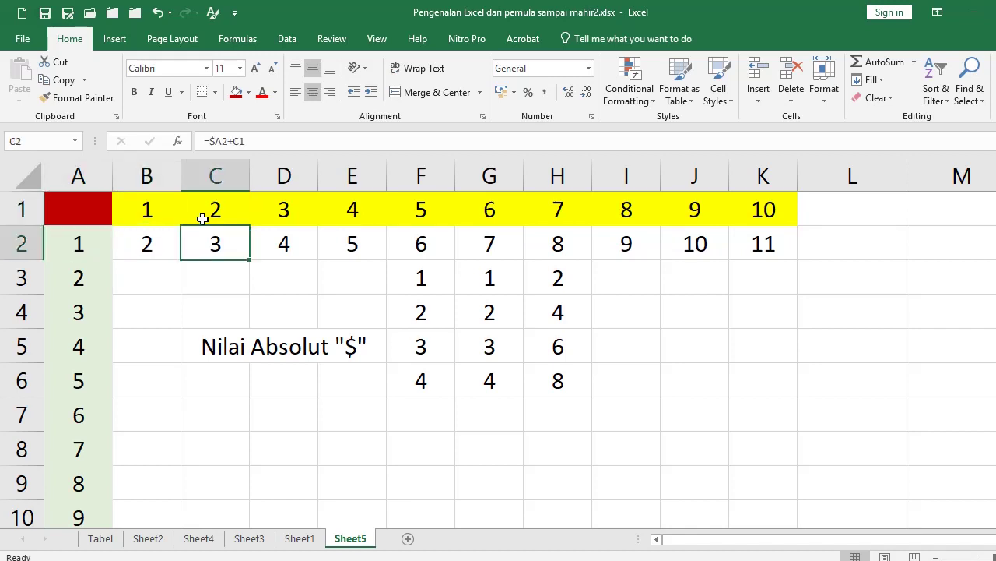
key("Left")
key("Right")
key("Right")
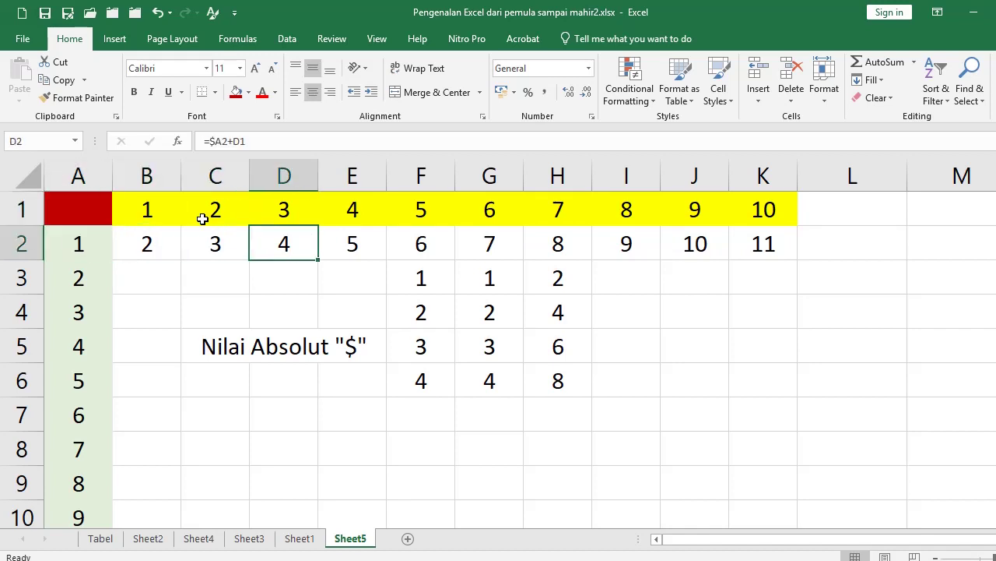
key("Right")
key("Right")
key("Right")
Step: Clear the old values in F3:G6 and the stray zeros in H3:H6
key("Down")
key("Left")
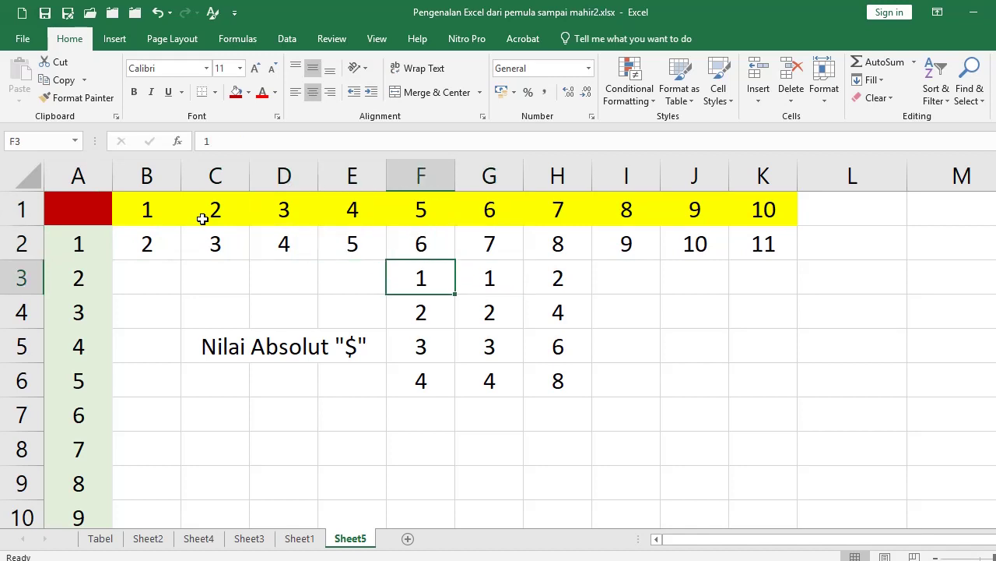
key("shift+Down")
key("shift+Down")
key("shift+Down")
key("shift+Right")
key("Delete")
key("Up")
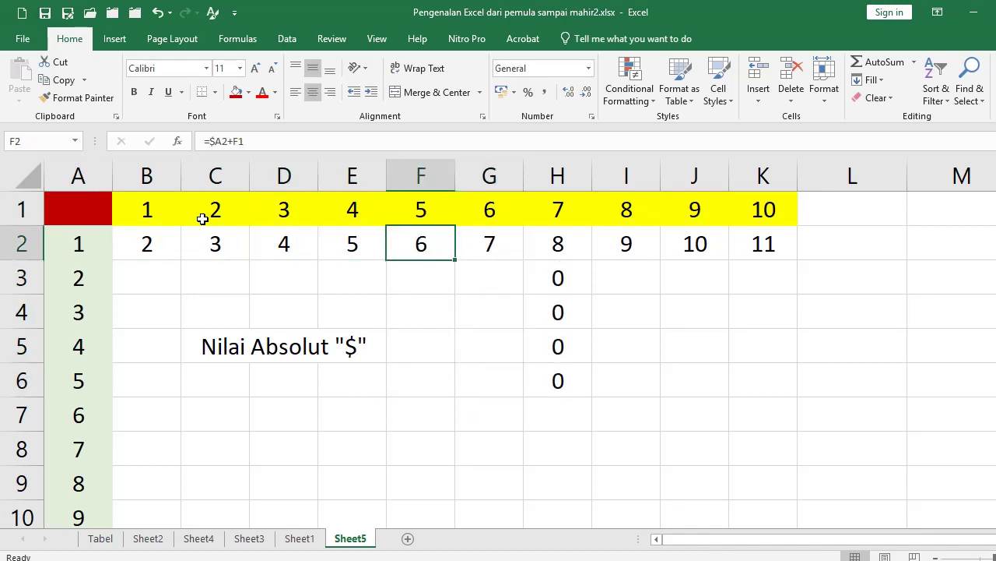
key("Right")
key("Down")
key("Right")
key("shift+Down")
key("shift+Down")
key("shift+Down")
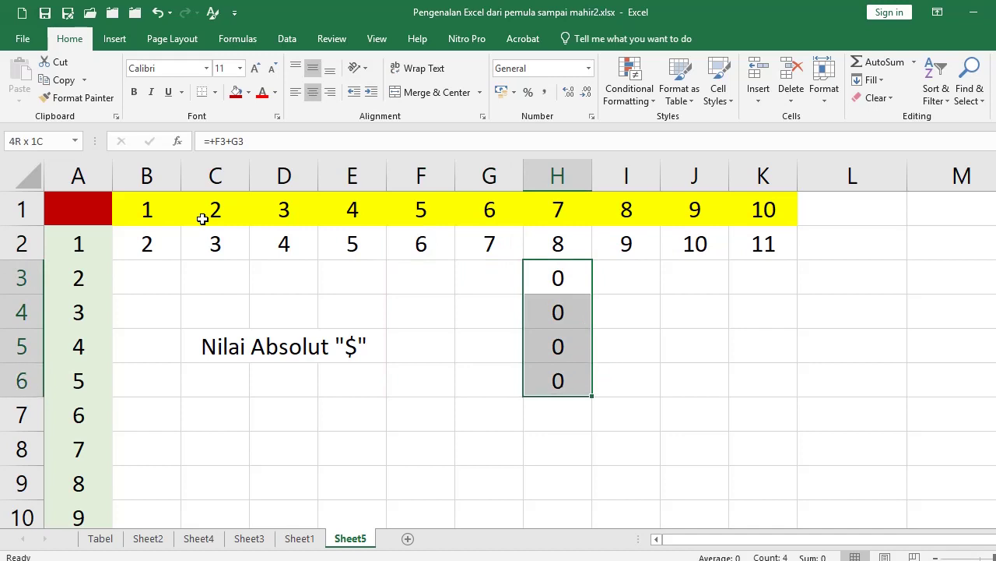
key("Delete")
Step: Return to B2, check B1, and start a fresh formula with =
key("Left")
key("Left")
key("Left")
key("Left")
key("Left")
key("Left")
key("Up")
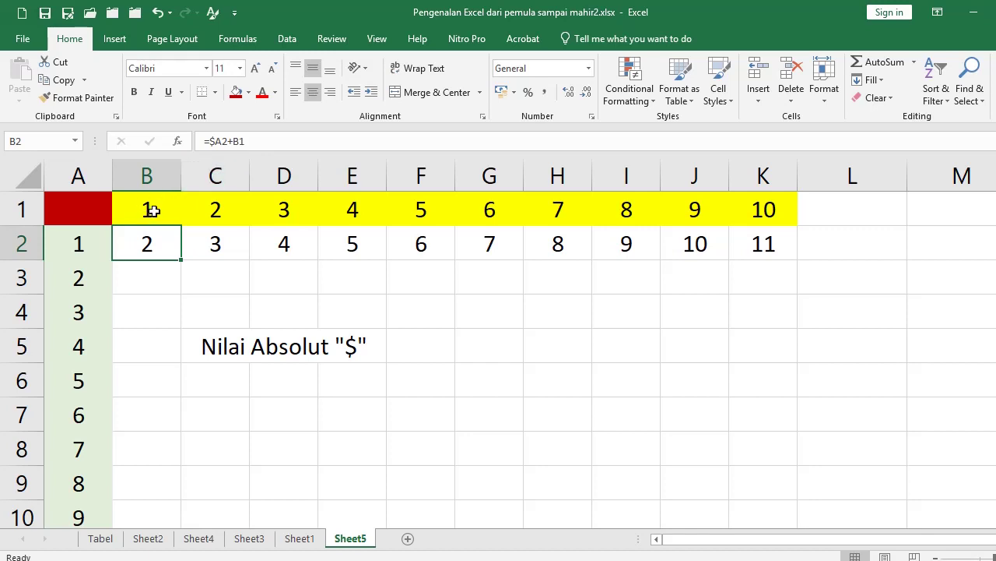
left_click(153, 210)
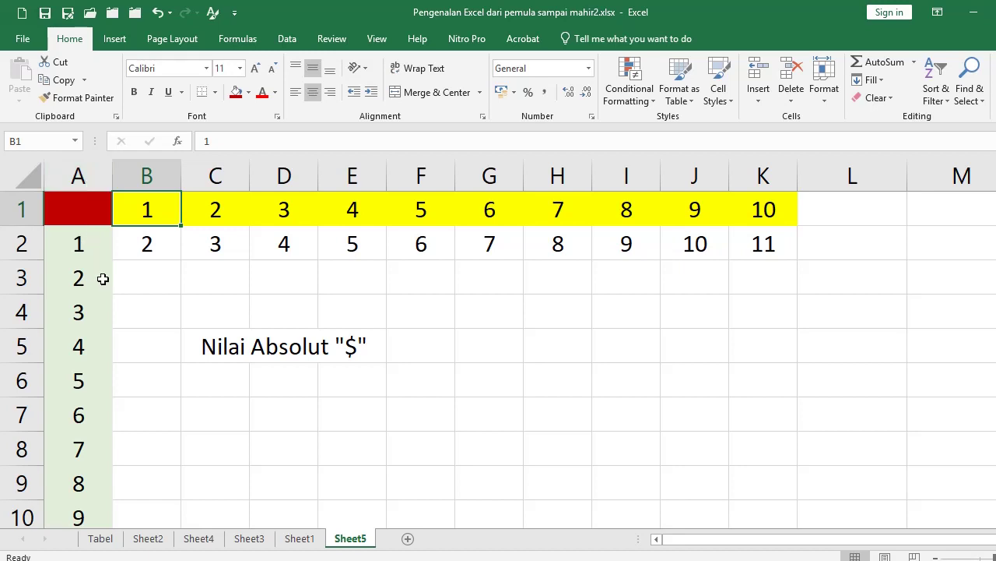
left_click(158, 250)
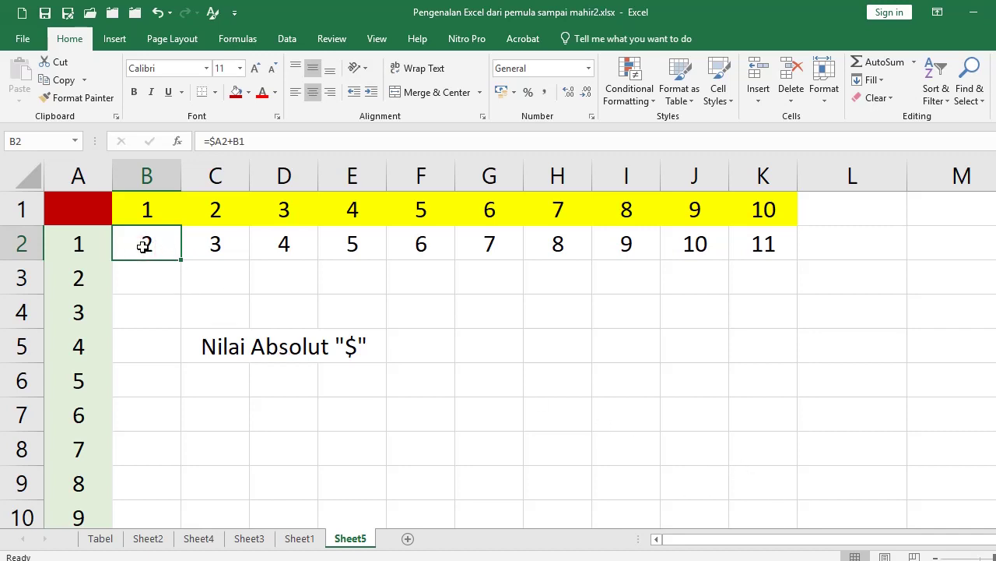
type("=")
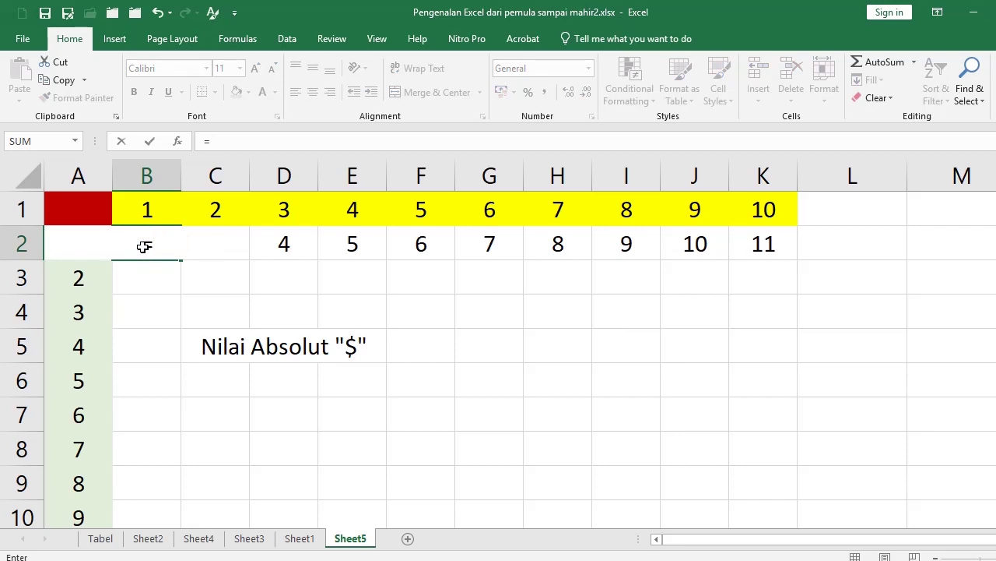
Step: Build the formula =$A2+B$1 in B2 with column A and row 1 locked
key("Left")
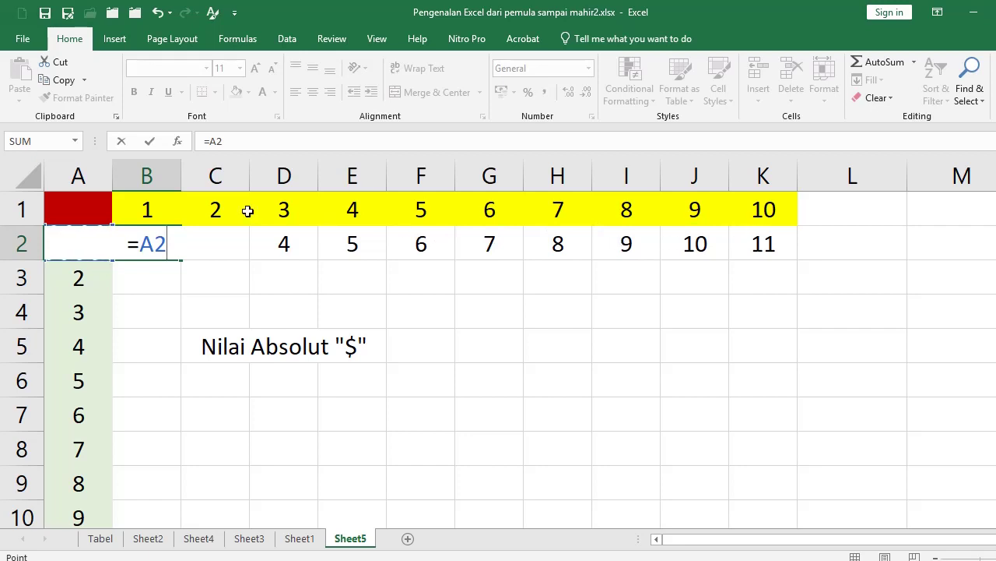
left_click(210, 144)
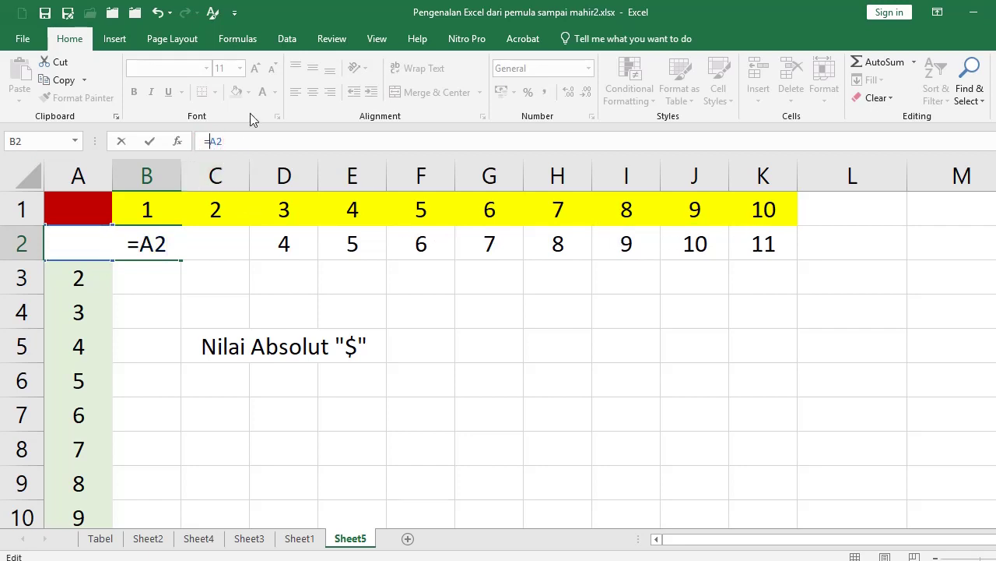
type("$A2")
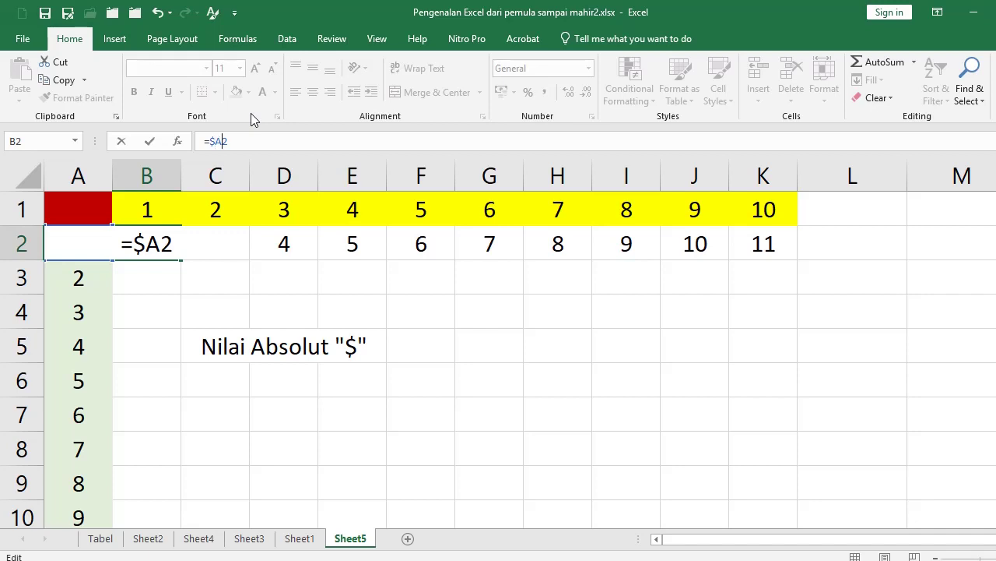
type("+")
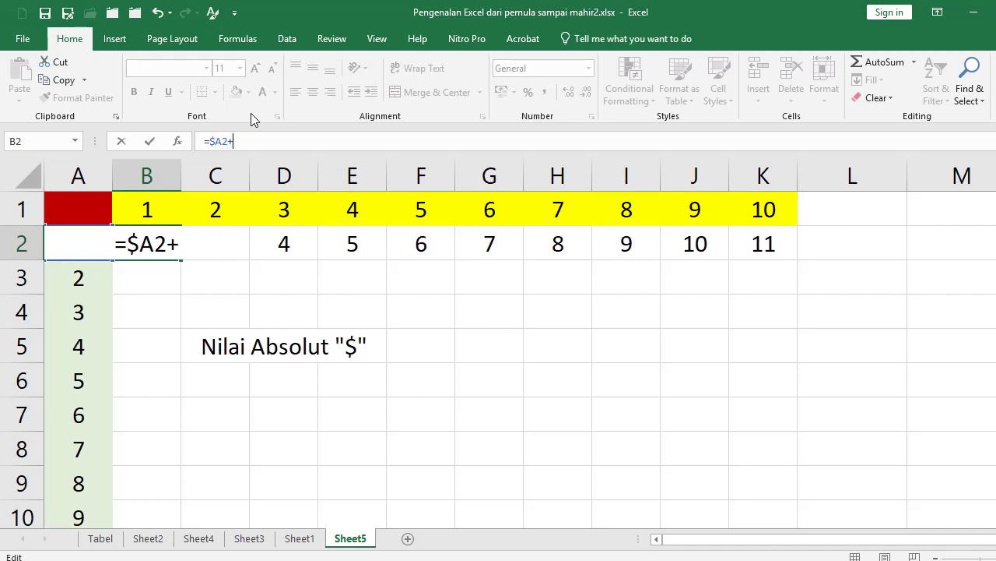
left_click(153, 208)
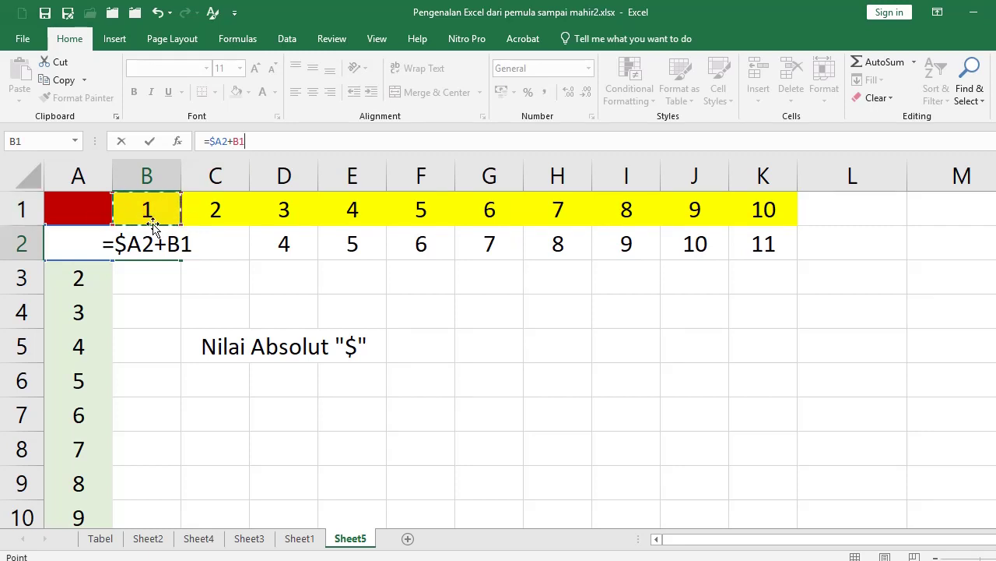
left_click(239, 141)
type("$")
key("Return")
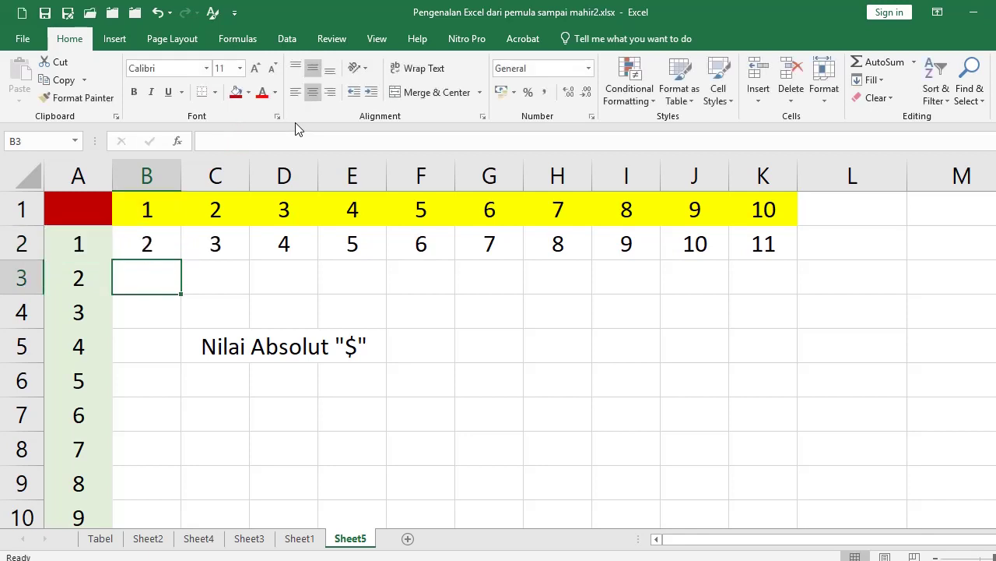
Step: Clear the old formulas from C2:K2 and return to B2
key("Up")
key("Right")
key("ctrl+shift+Right")
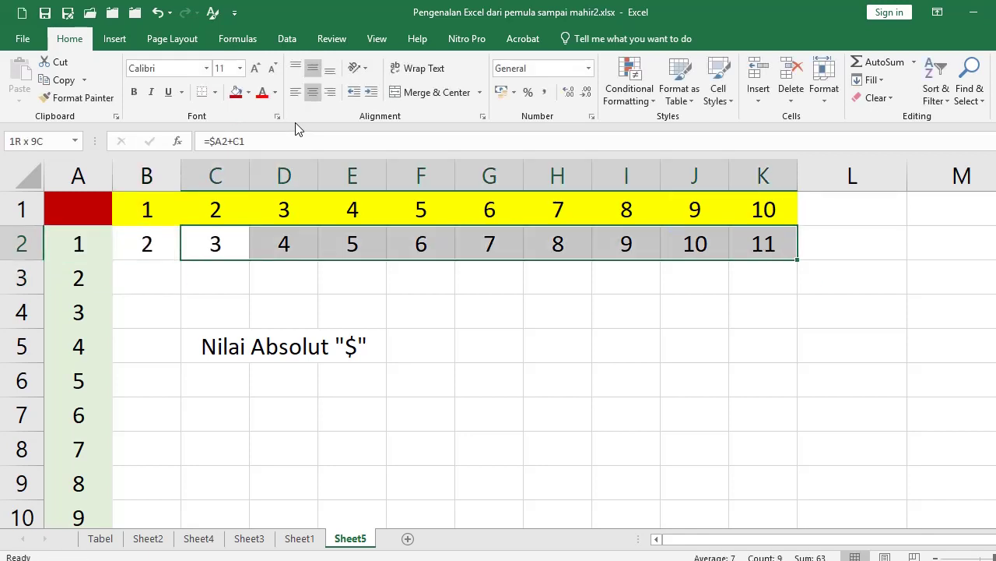
key("Delete")
key("Left")
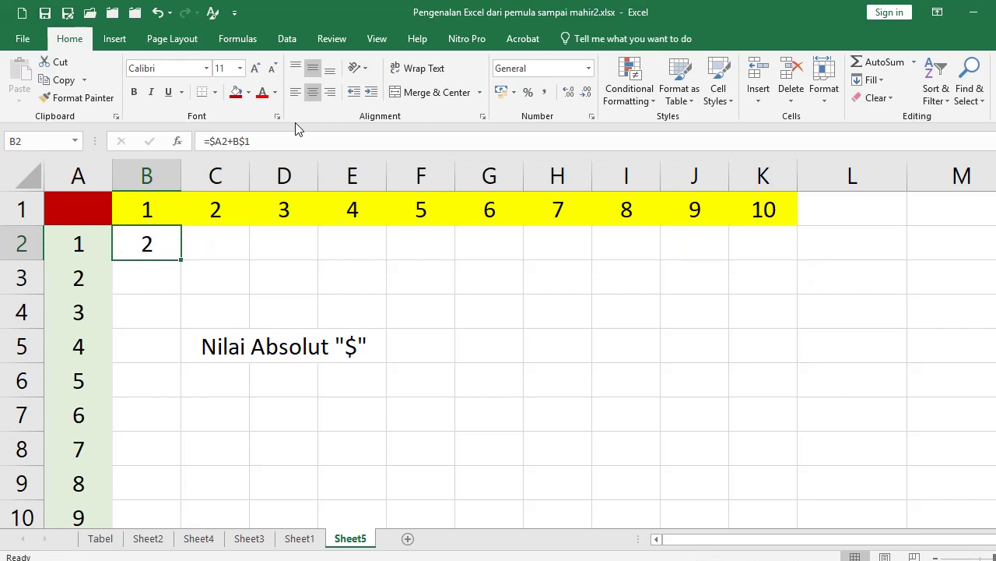
Step: Copy B2's =$A2+B$1 formula down into B2:B11
key("ctrl+c")
scroll(109, 448, "down", 2)
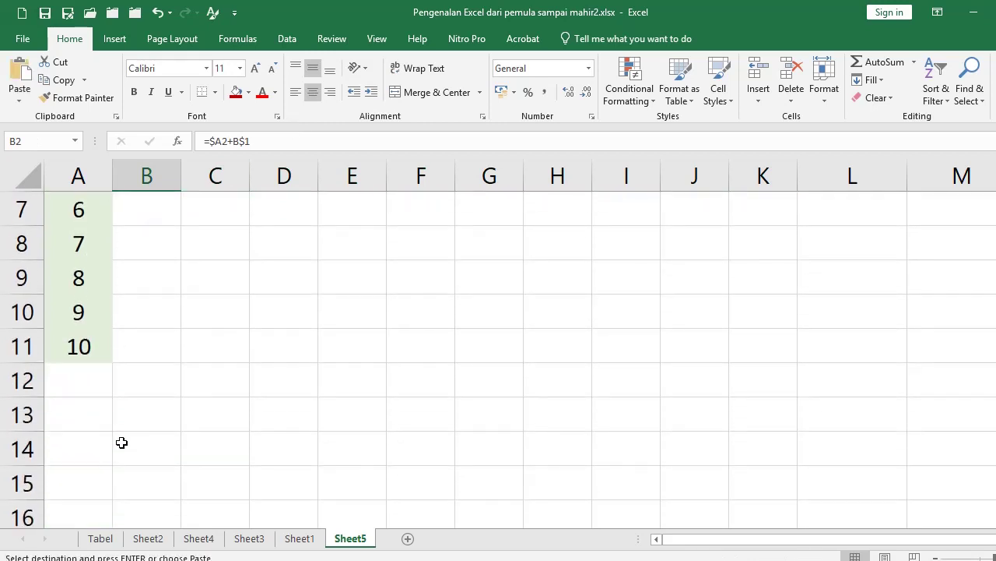
left_click(154, 344, "shift")
scroll(218, 372, "up", 2)
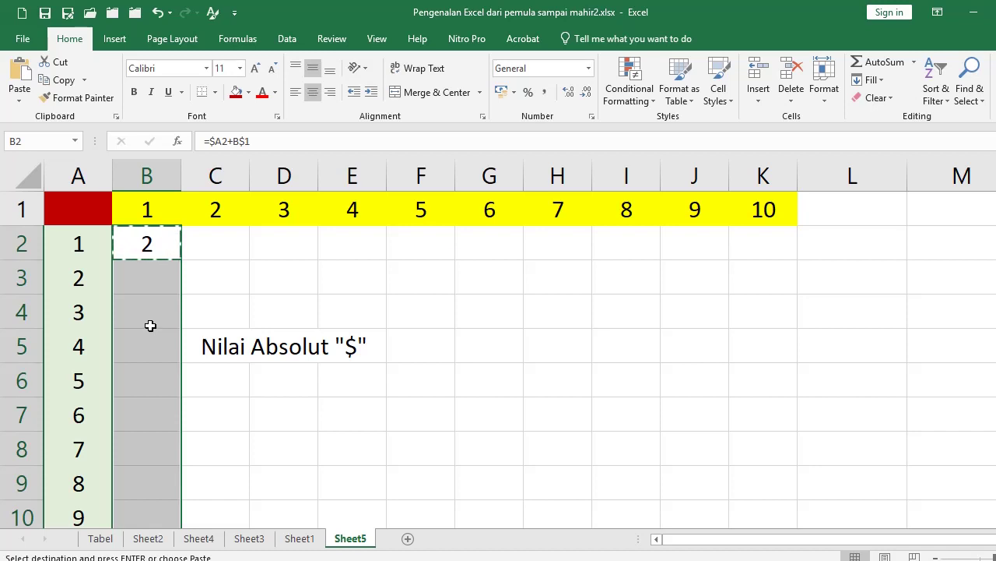
key("Return")
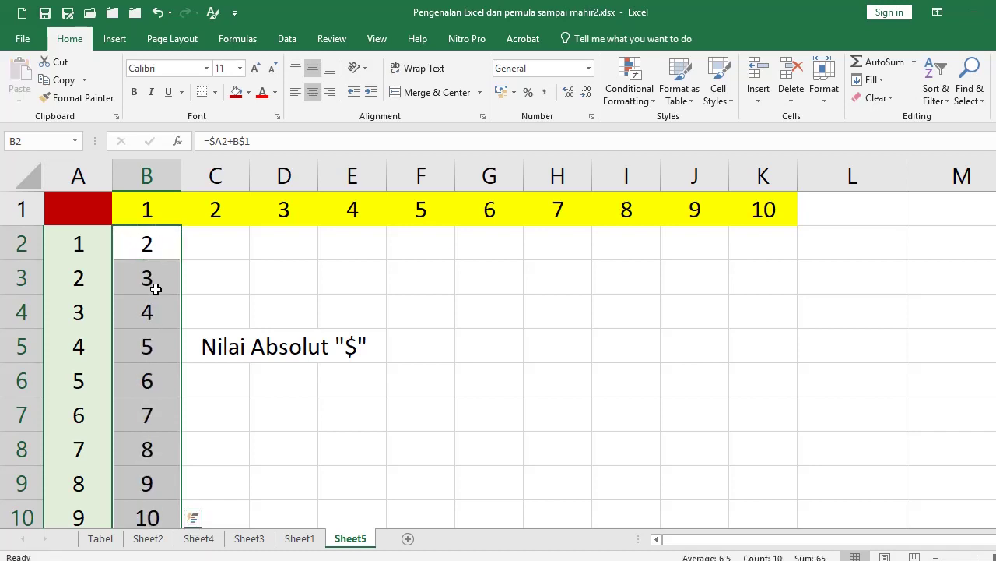
Step: Paste B2's formula across C2:K2, then copy B2 once more
left_click(149, 252)
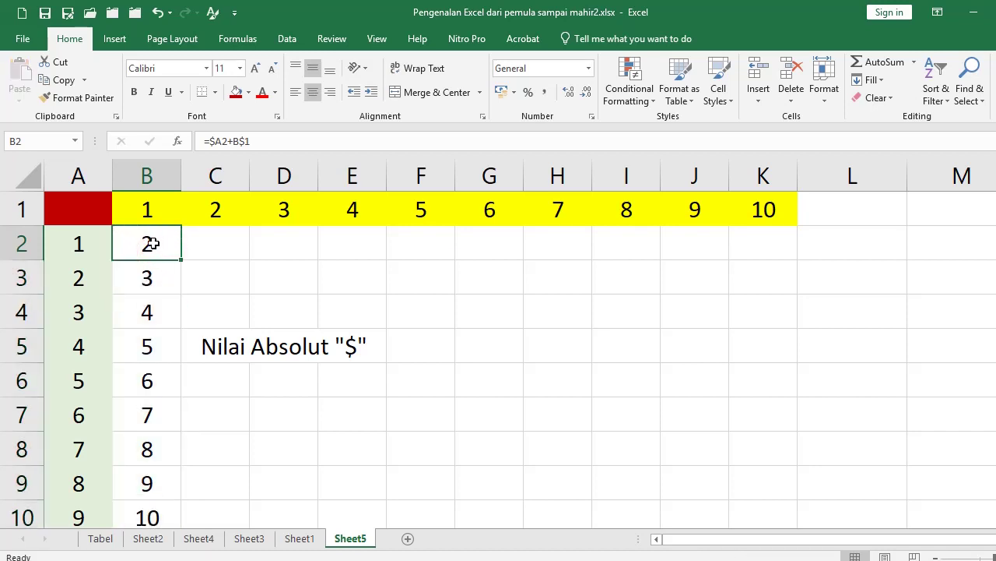
key("ctrl+c")
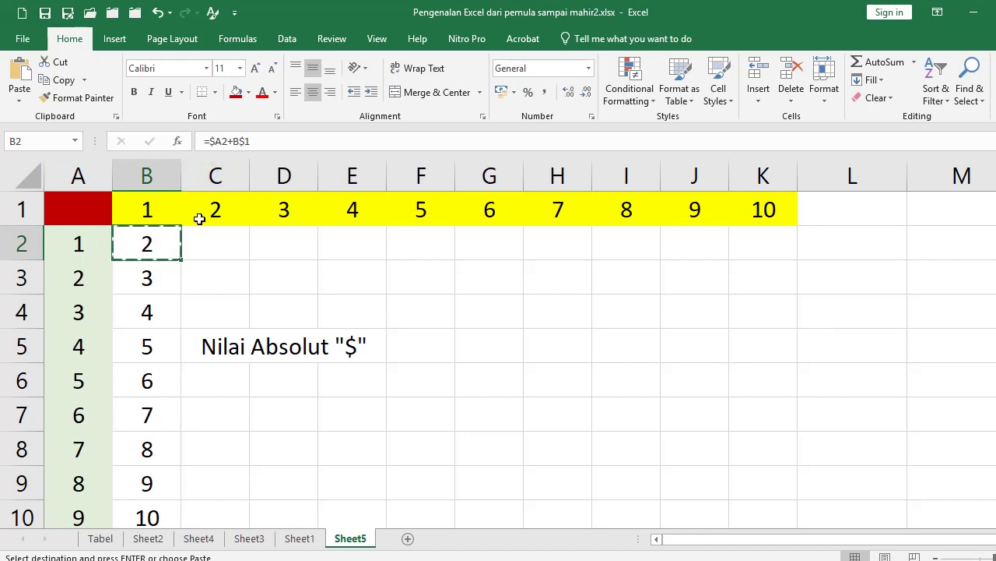
left_click_drag(214, 244, 759, 251)
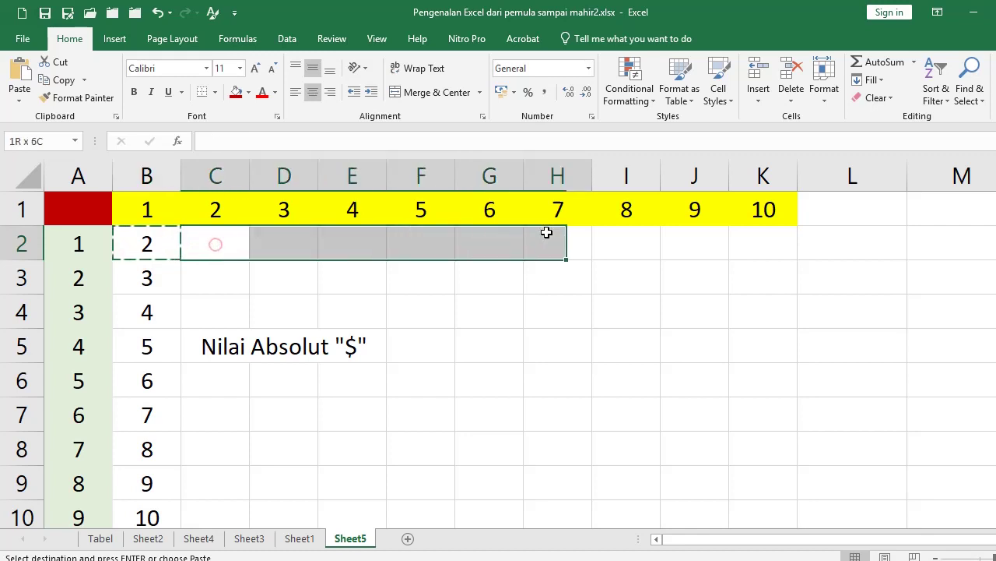
key("Return")
left_click(583, 389)
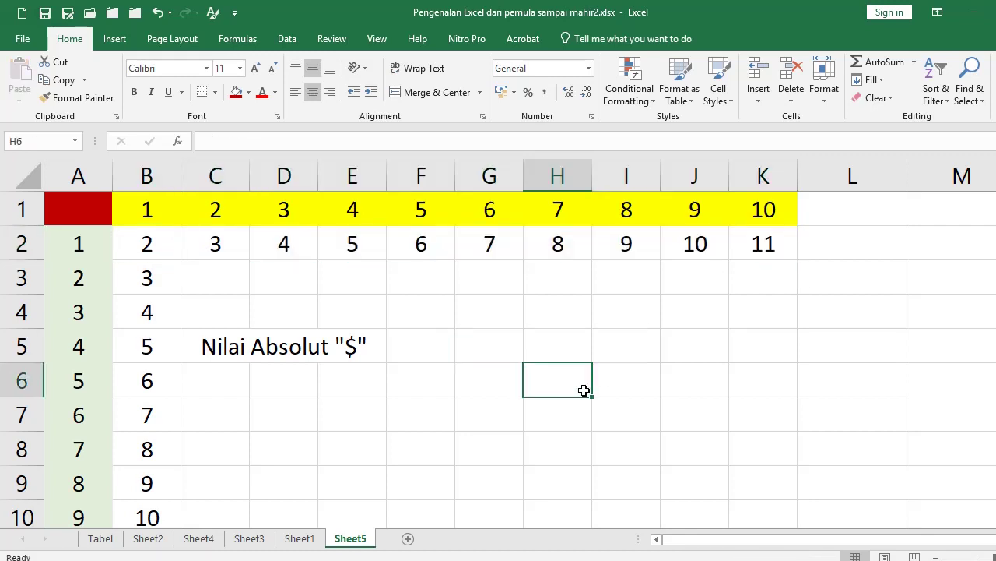
left_click(145, 246)
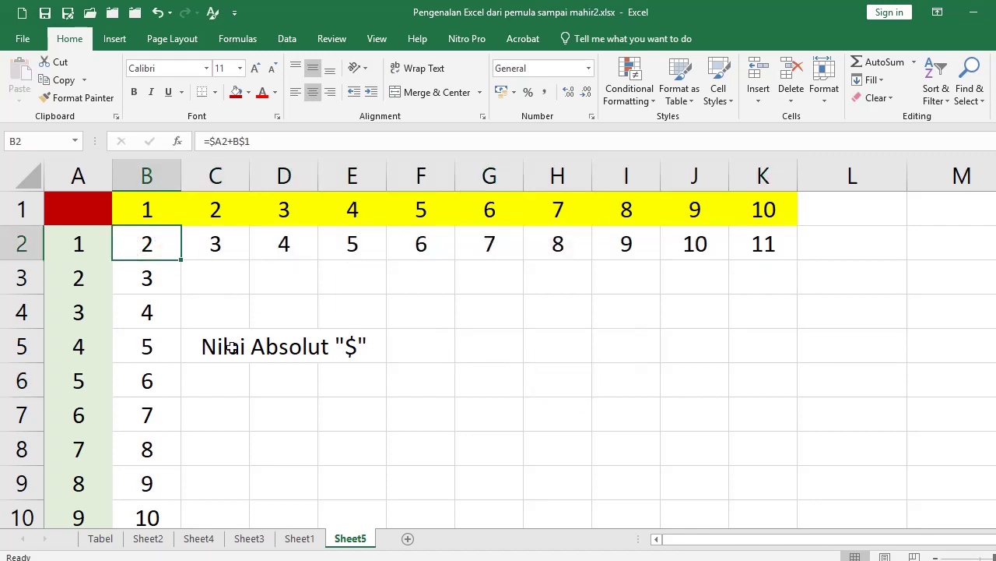
key("ctrl+c")
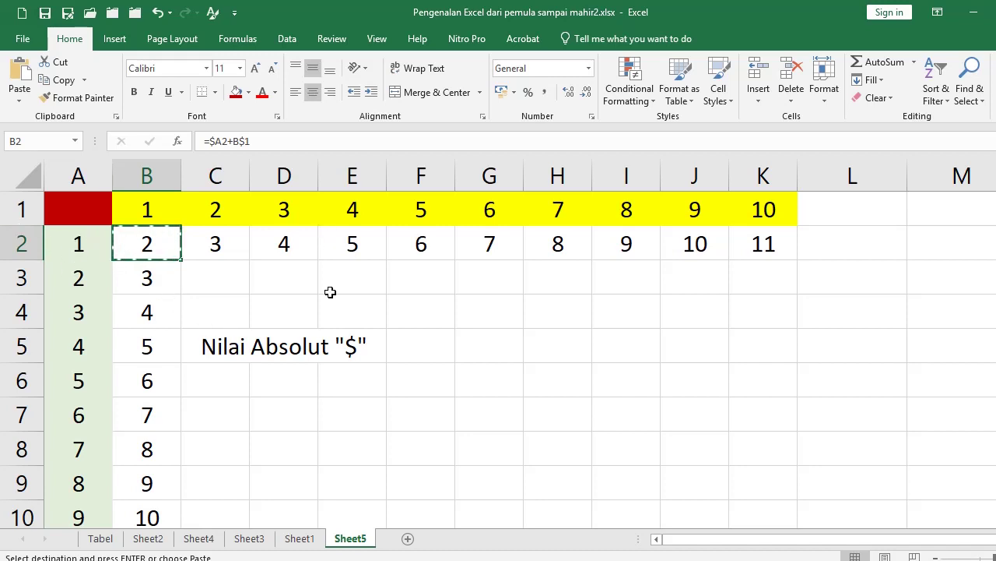
Step: Paste B2's formula into the whole B2:K11 grid
scroll(491, 366, "down", 1)
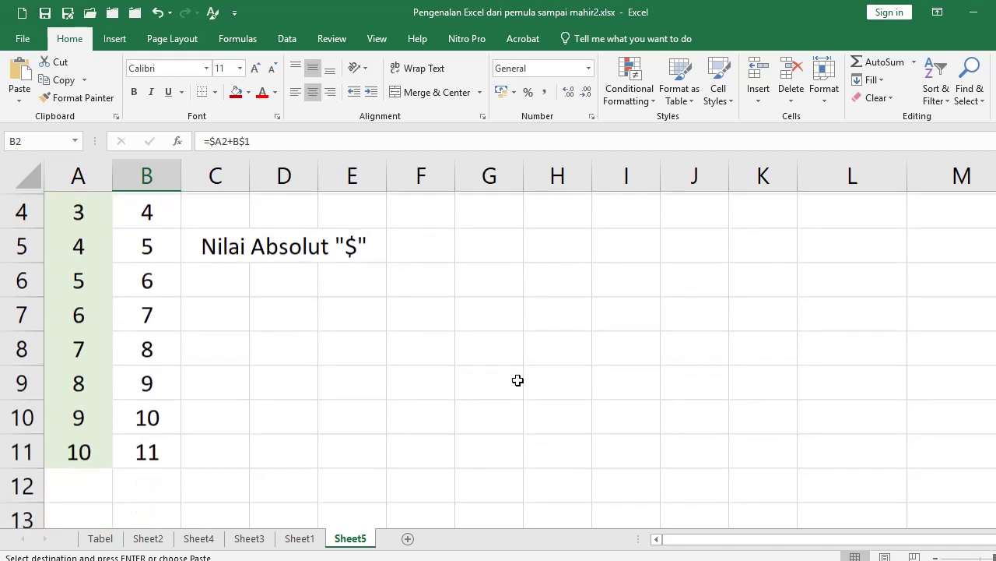
left_click(766, 468, "shift")
left_click_drag(766, 468, 752, 451)
scroll(659, 409, "up", 1)
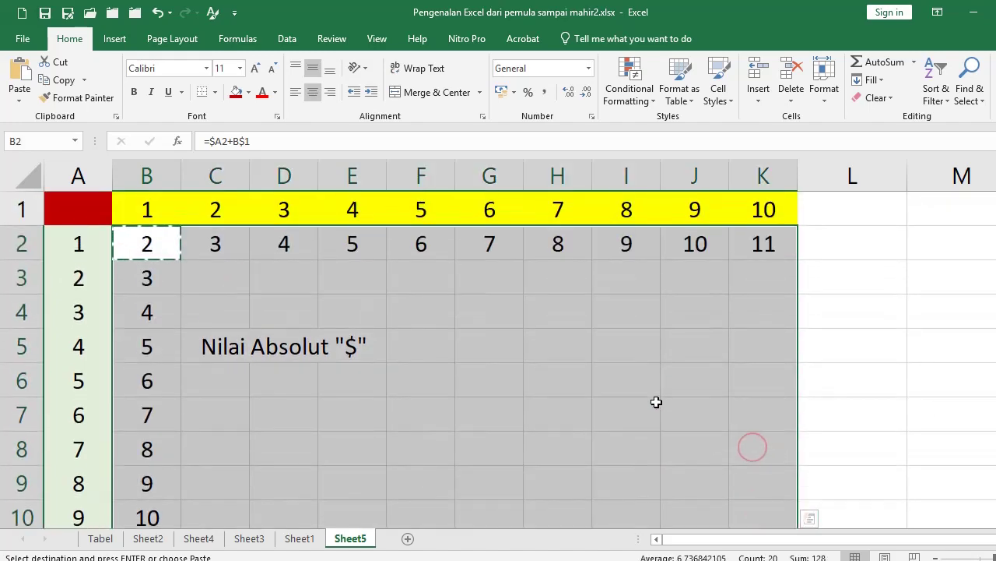
key("Return")
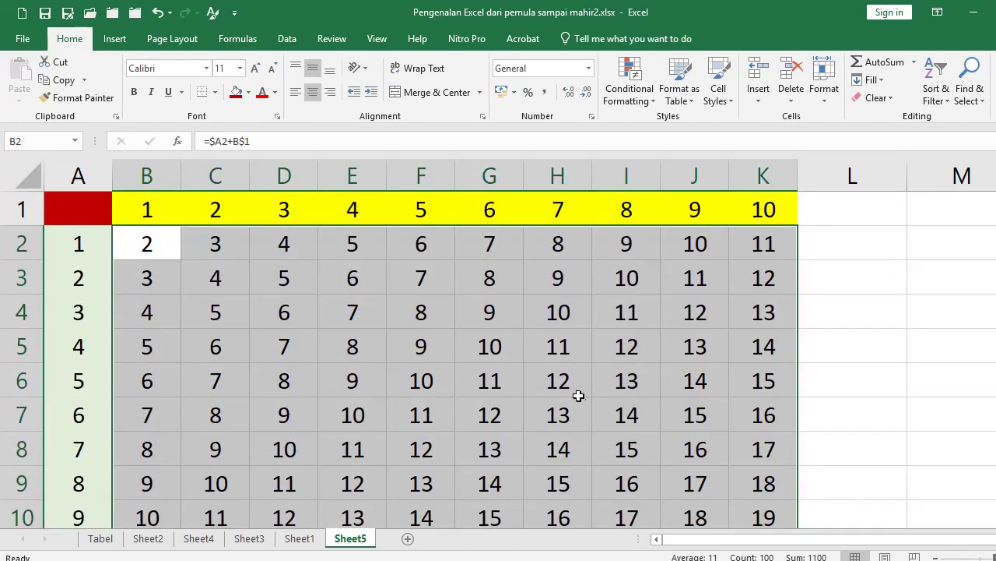
Step: Check the formulas and values in K11, A11, K1 and B2, then select empty M2
scroll(598, 392, "down", 1)
scroll(598, 391, "down", 2)
left_click(765, 344)
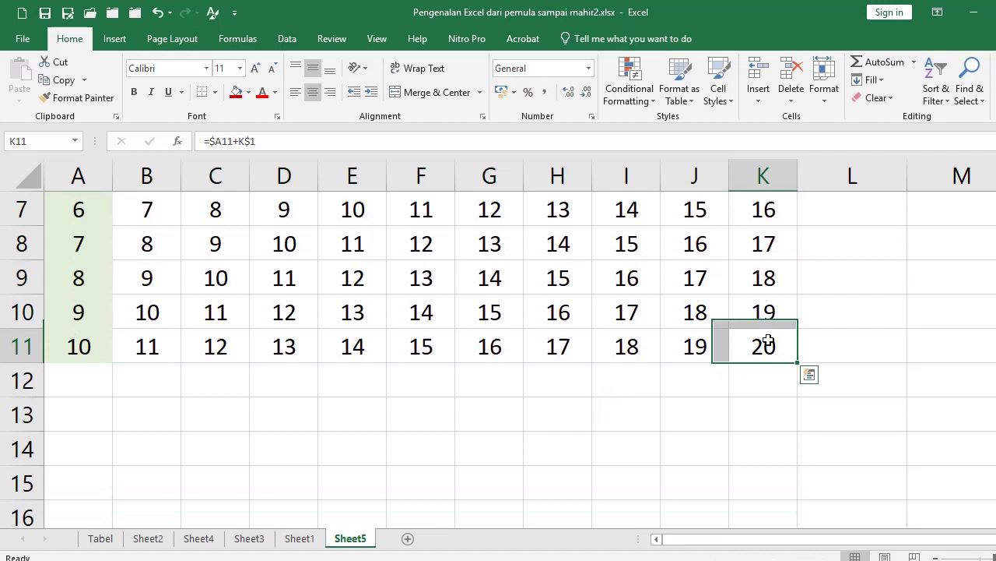
left_click(72, 347)
scroll(345, 396, "up", 2)
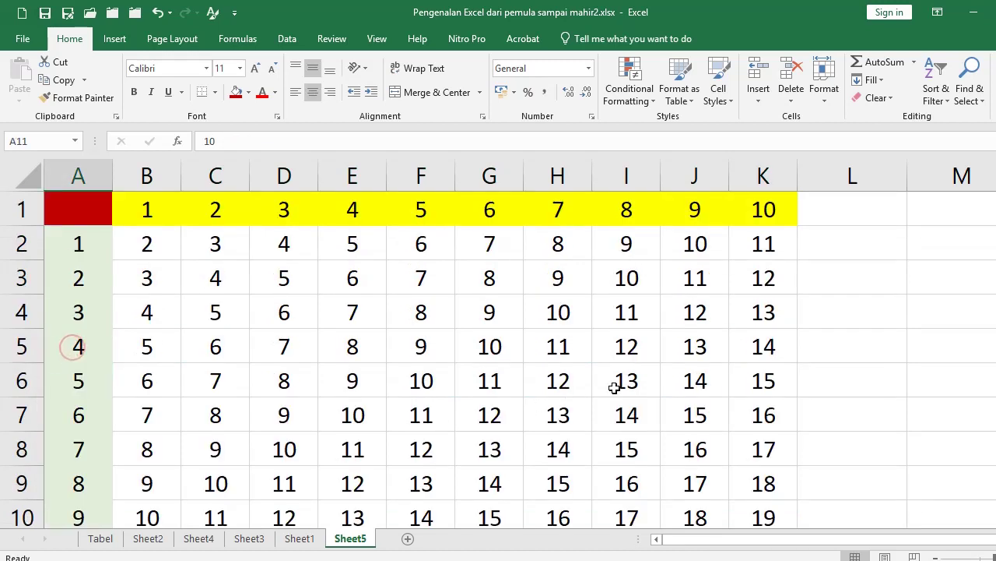
left_click(756, 218)
left_click(172, 246)
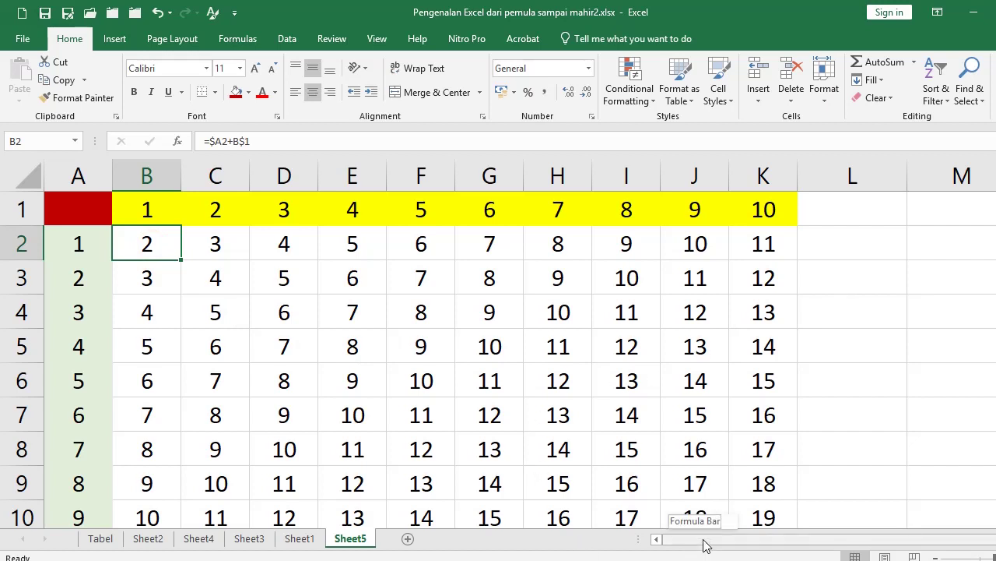
left_click_drag(692, 539, 713, 538)
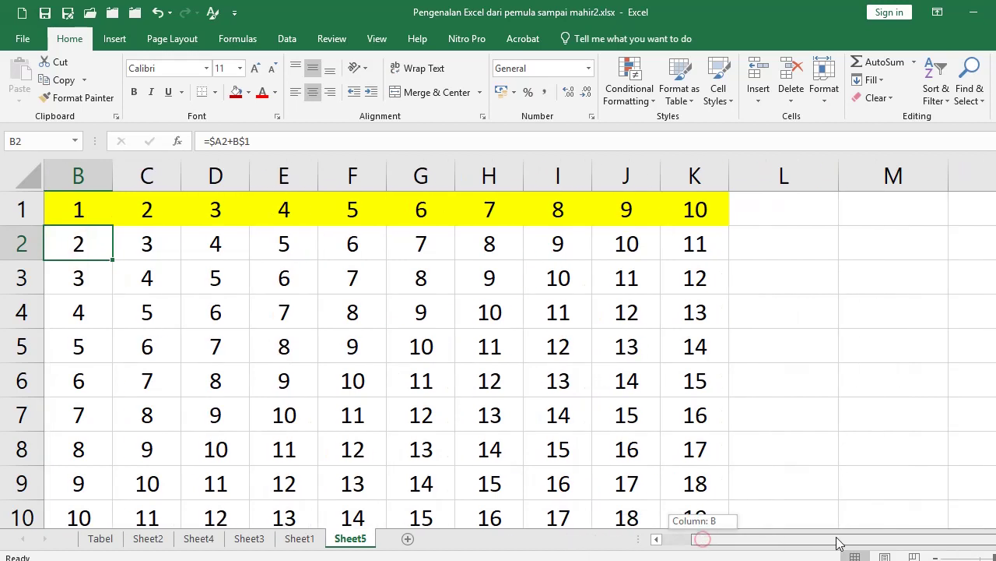
left_click(877, 239)
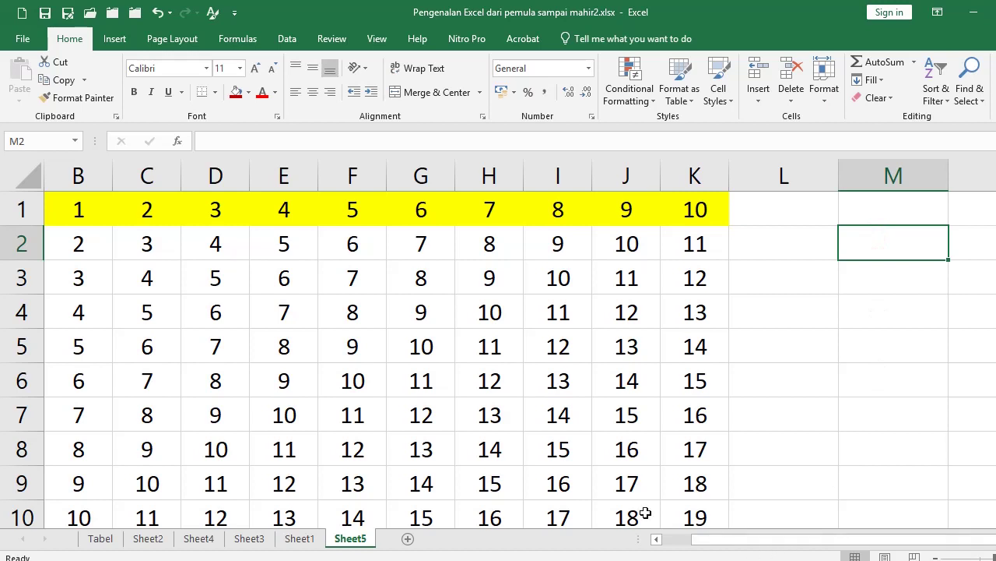
left_click_drag(763, 541, 683, 540)
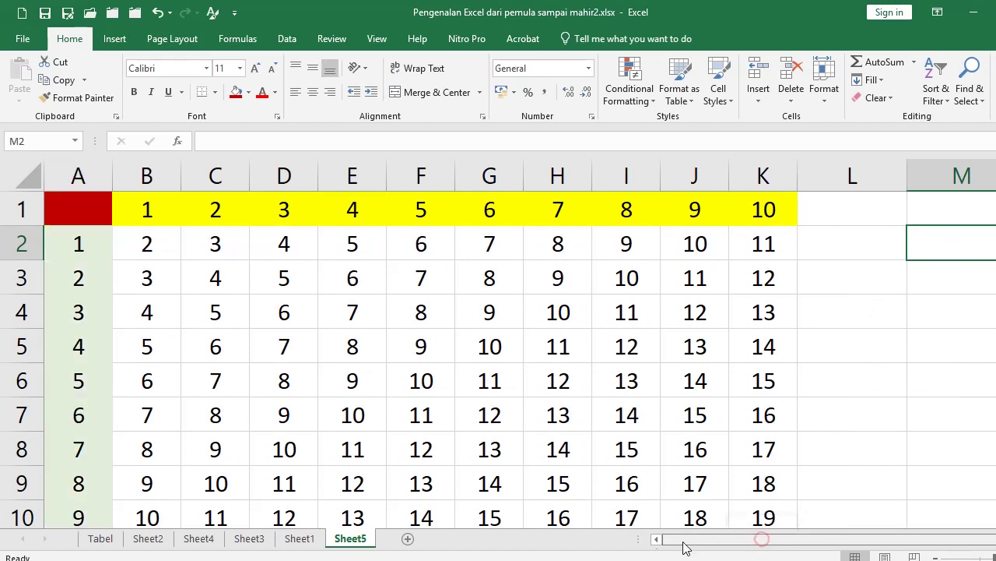
scroll(301, 464, "down", 5)
scroll(301, 464, "up", 1)
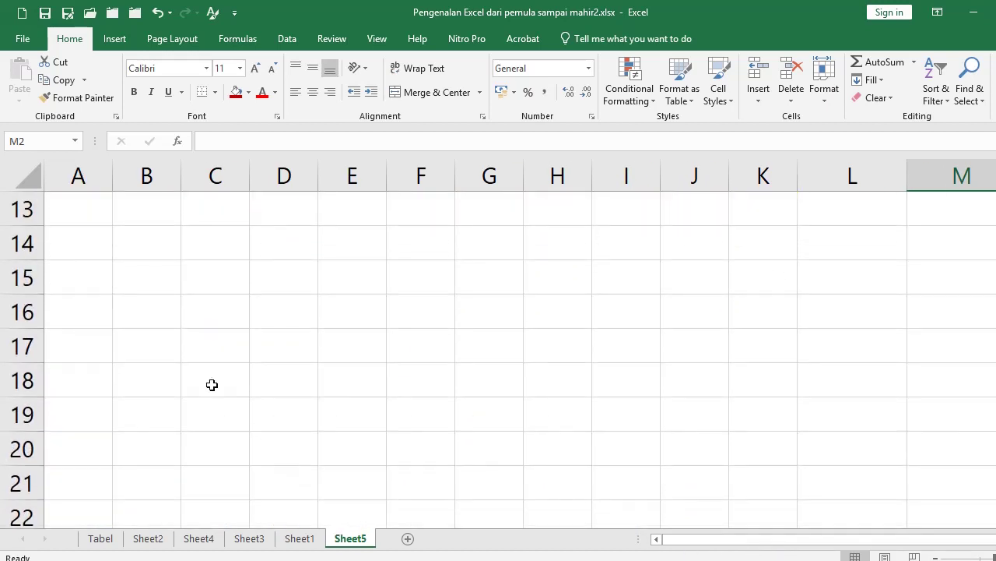
Step: Enter 5% in B15 and the amounts 10000, 200000, 300000 in B17:B19
left_click(153, 277)
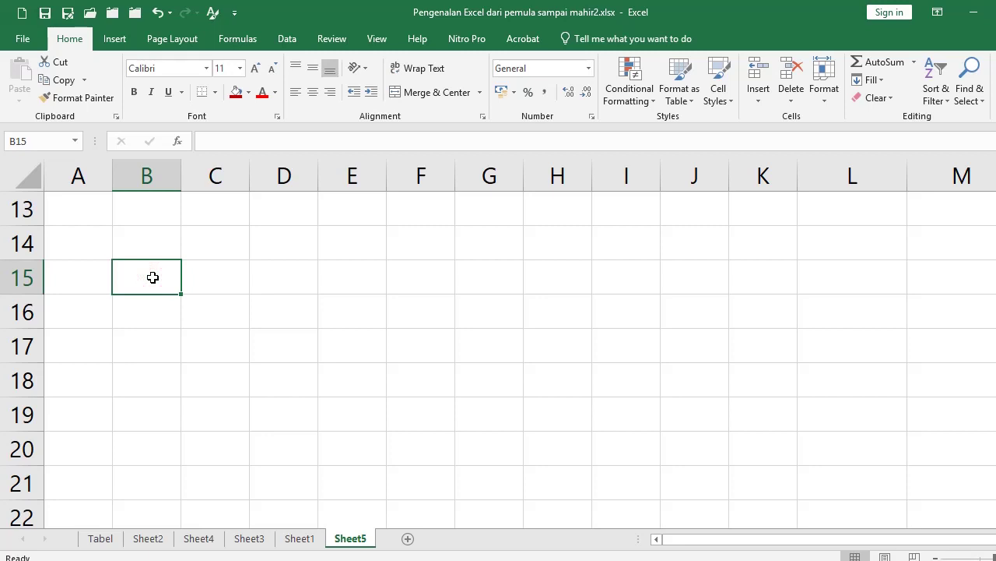
type("5%")
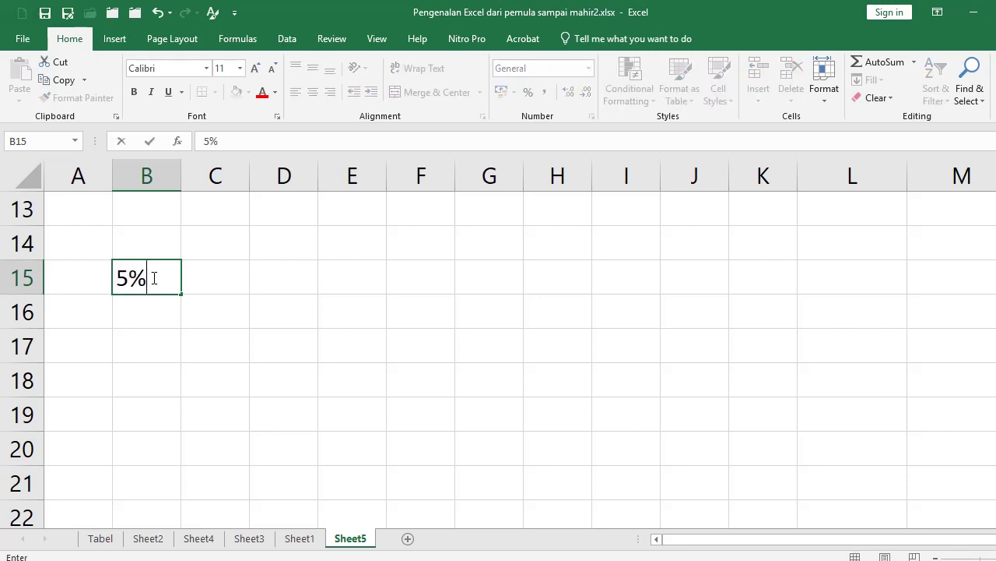
key("Return")
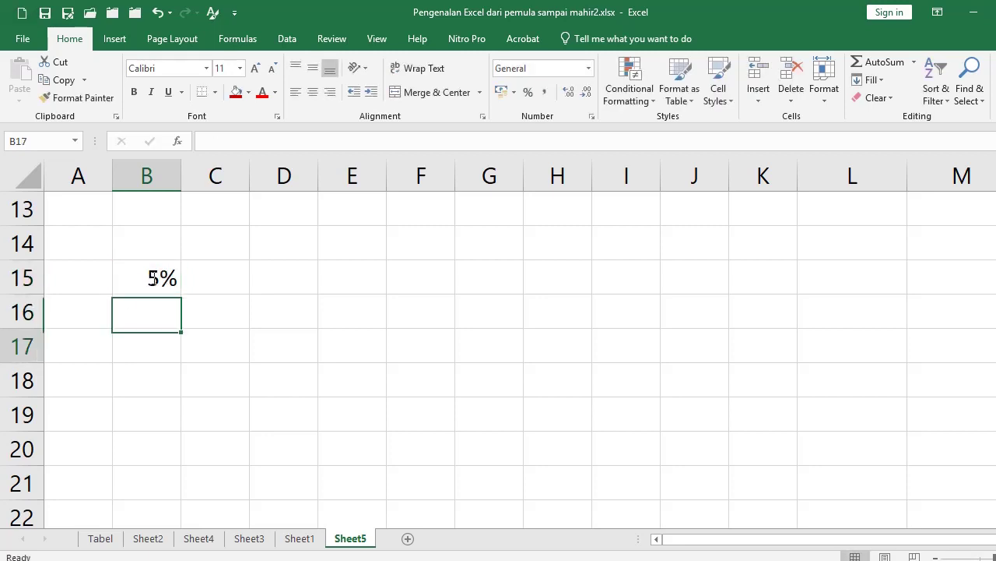
key("Return")
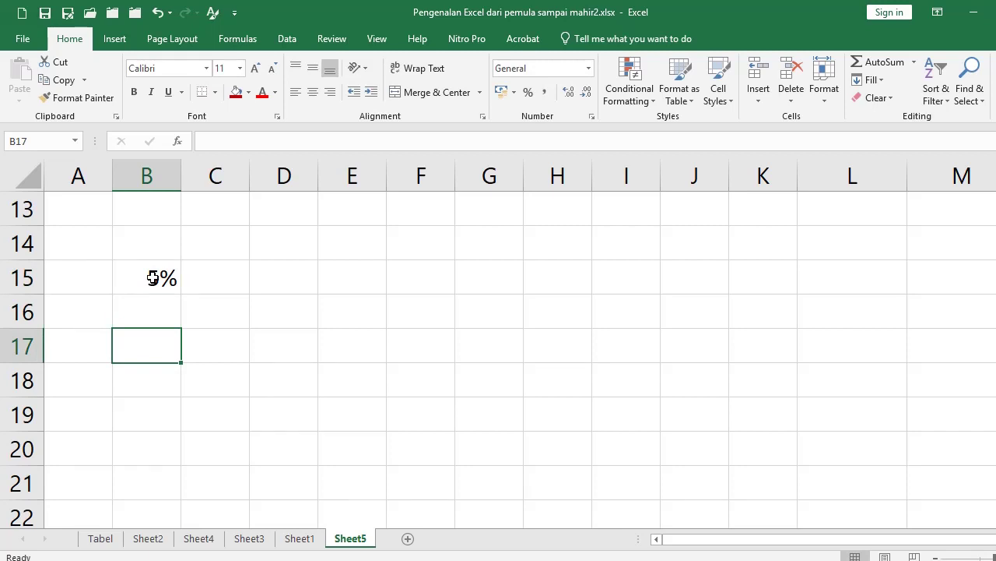
type("10000")
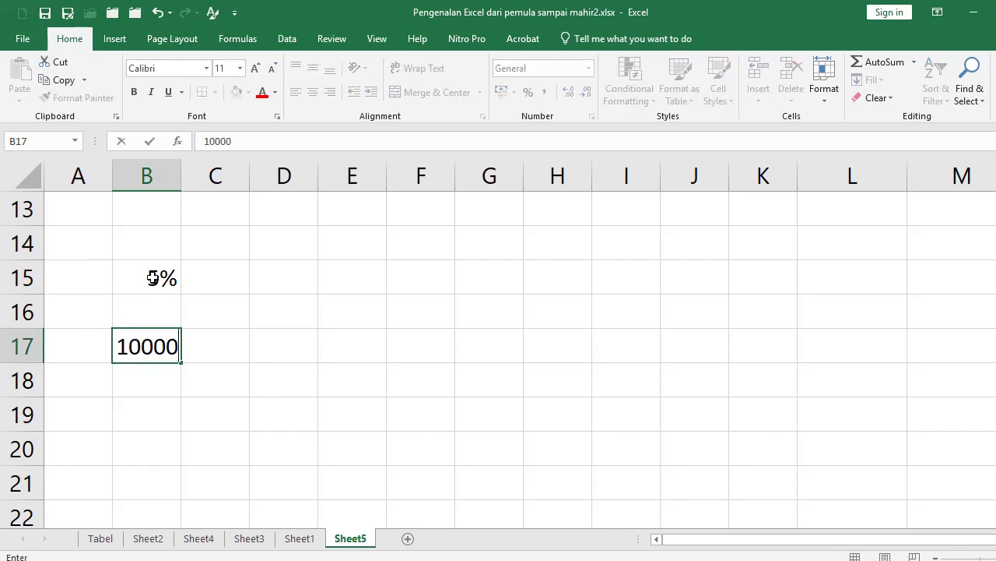
key("Return")
type("2")
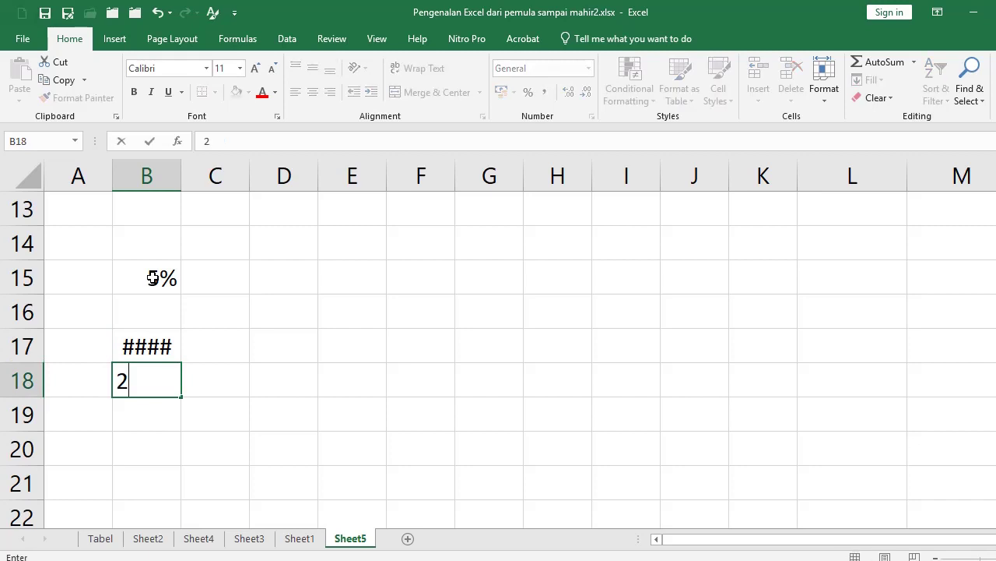
type("00000")
key("Return")
type("3")
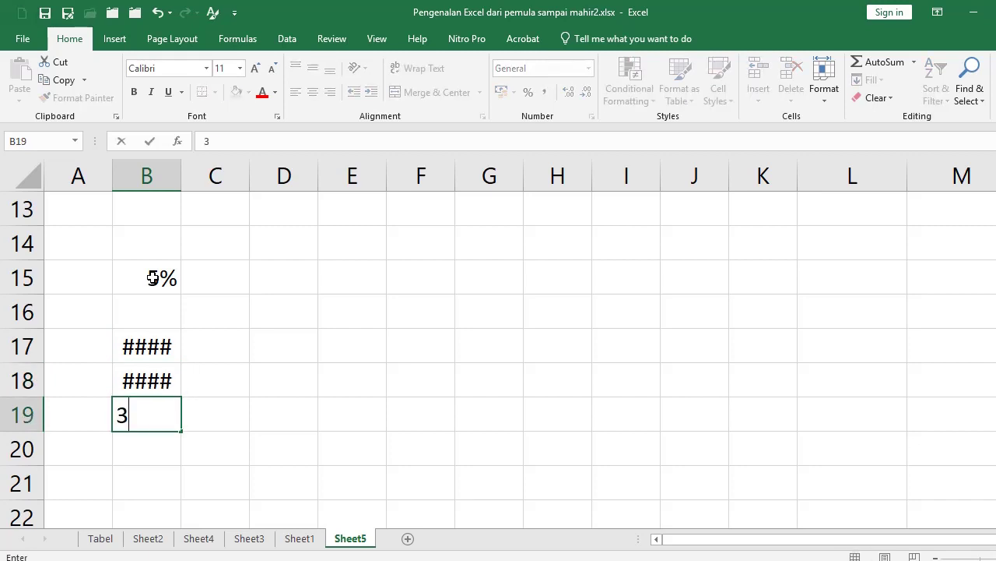
type("00000")
key("Return")
key("Up")
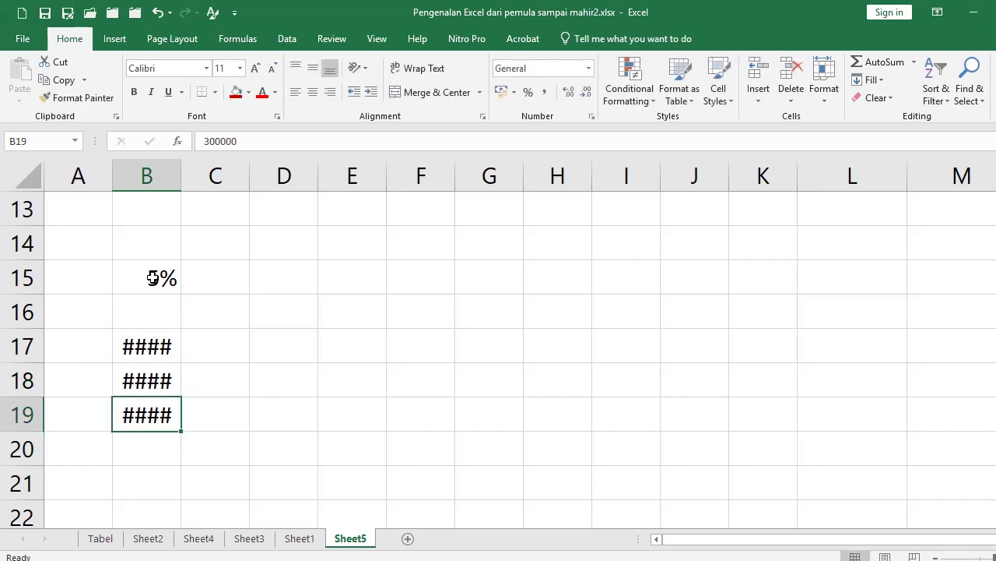
key("Up")
key("Up")
key("Right")
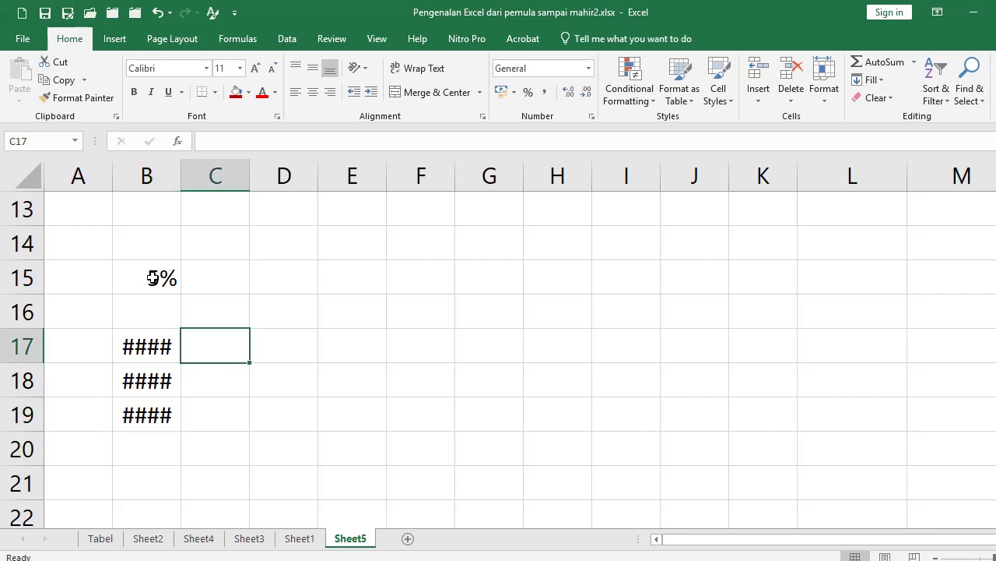
key("Right")
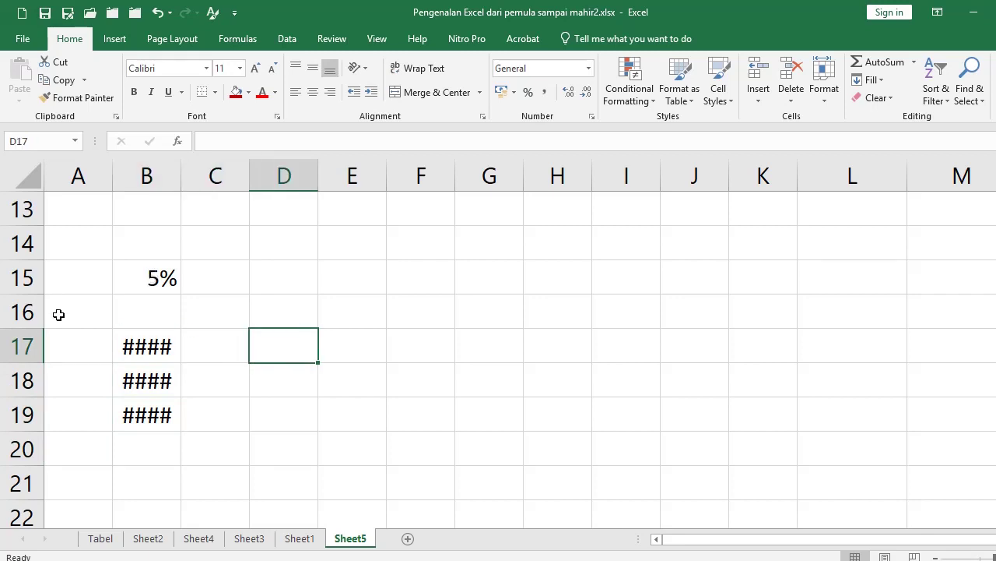
Step: Widen column B, enter 10, 20, 25, 50, 60 in D17:D21 and 1400000, 1500000 in B20:B21
left_click_drag(180, 175, 219, 180)
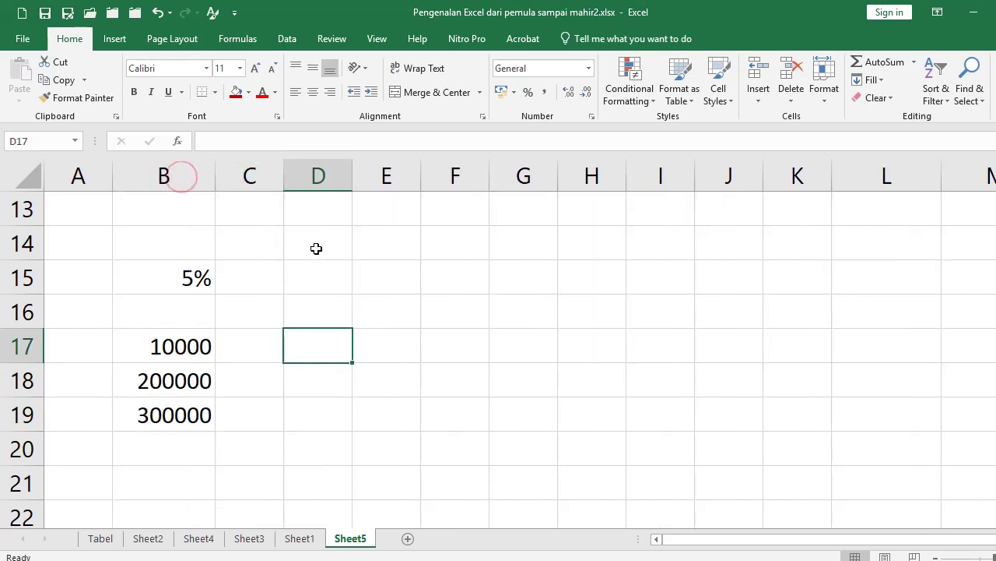
left_click(330, 346)
type("1")
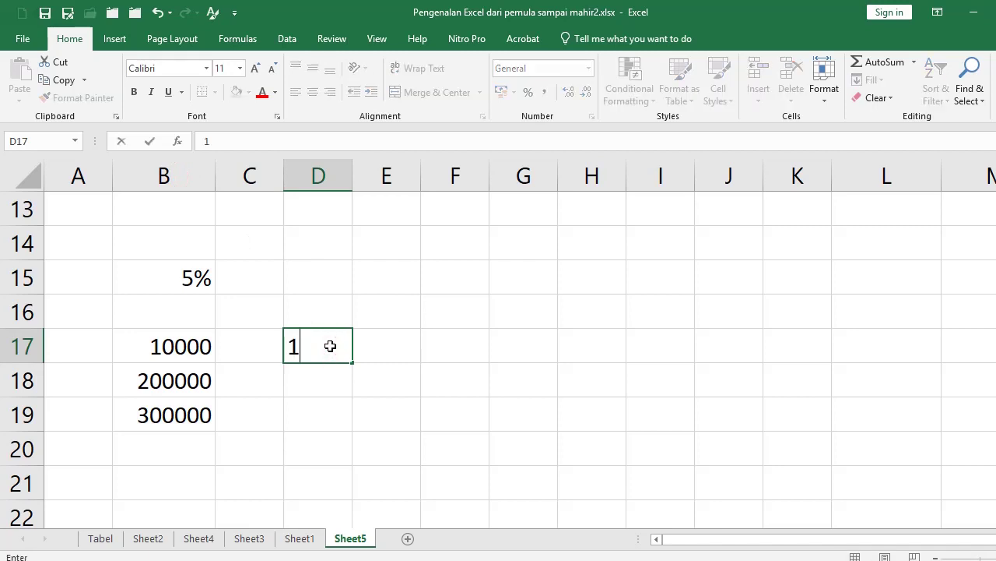
type("0 20 25 5")
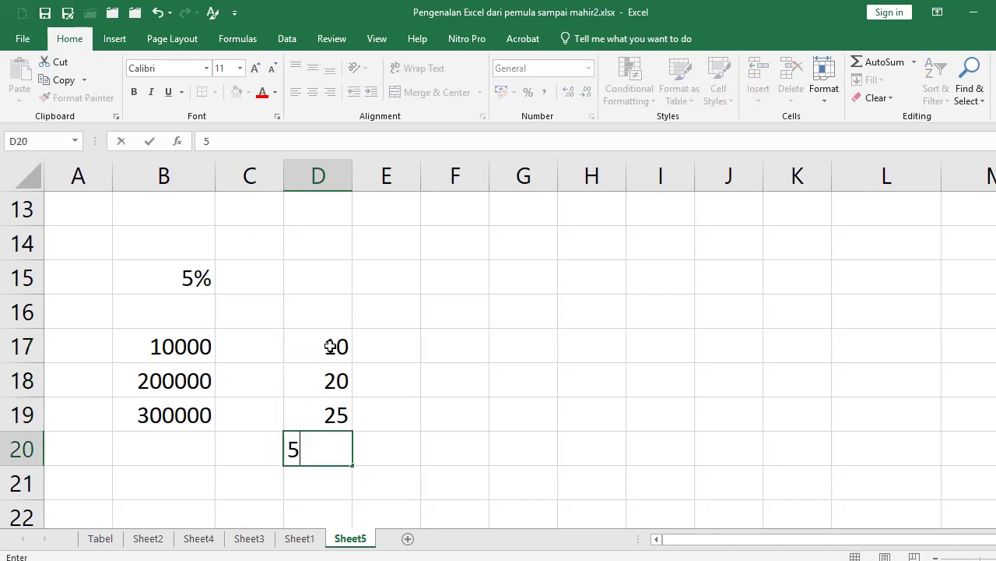
type("0 60")
key("Up")
key("Up")
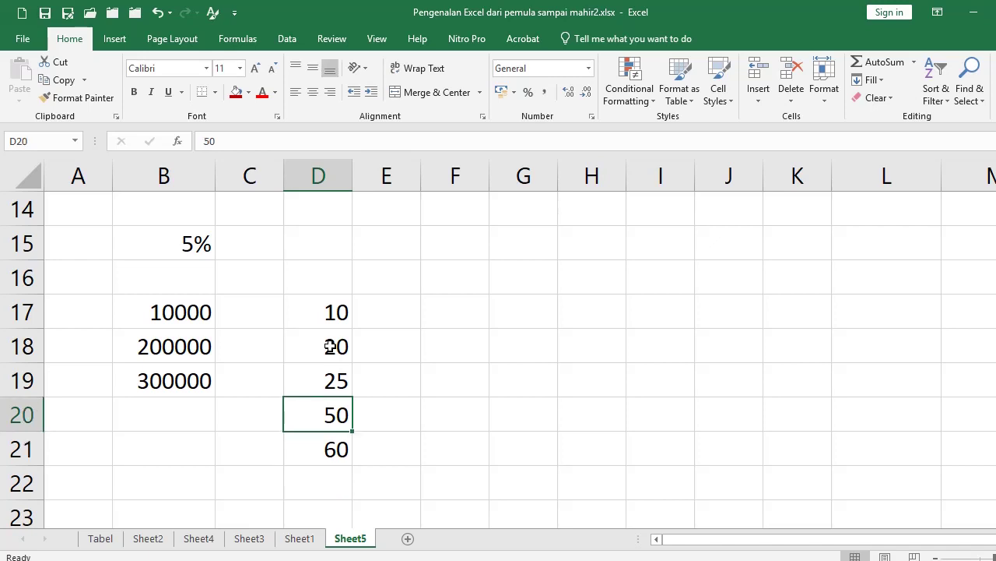
key("Left")
key("Left")
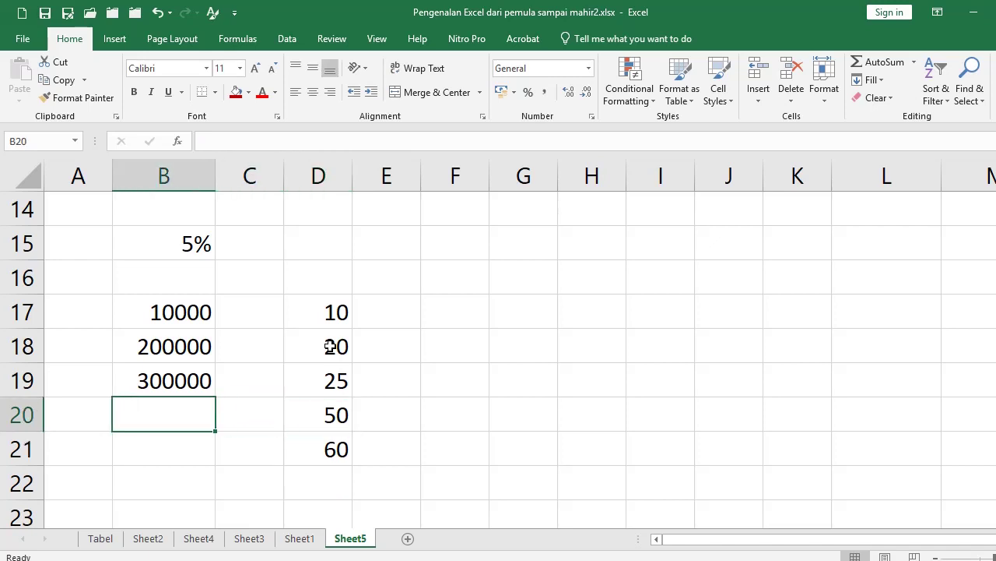
type("1400000")
key("Return")
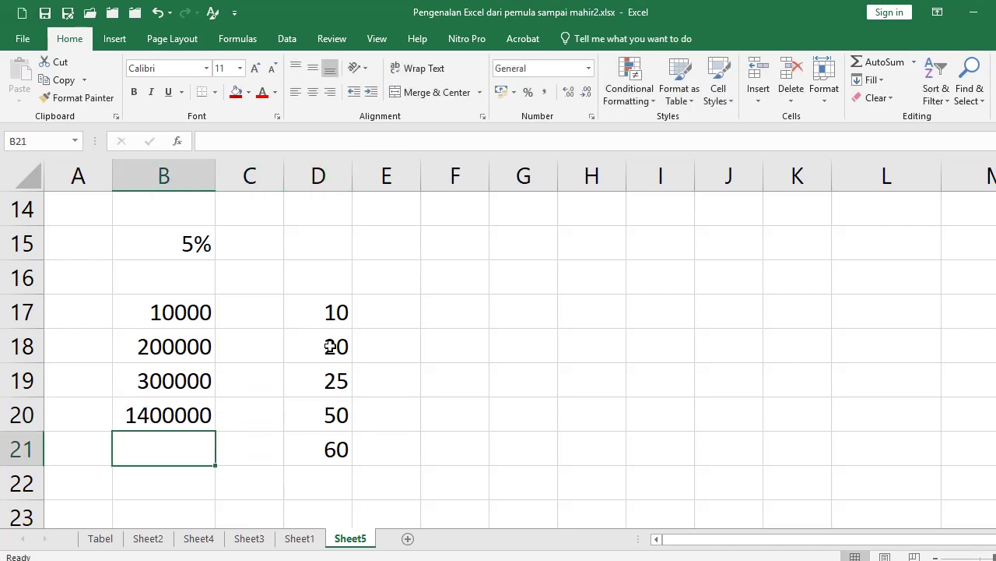
type("1500000")
key("Return")
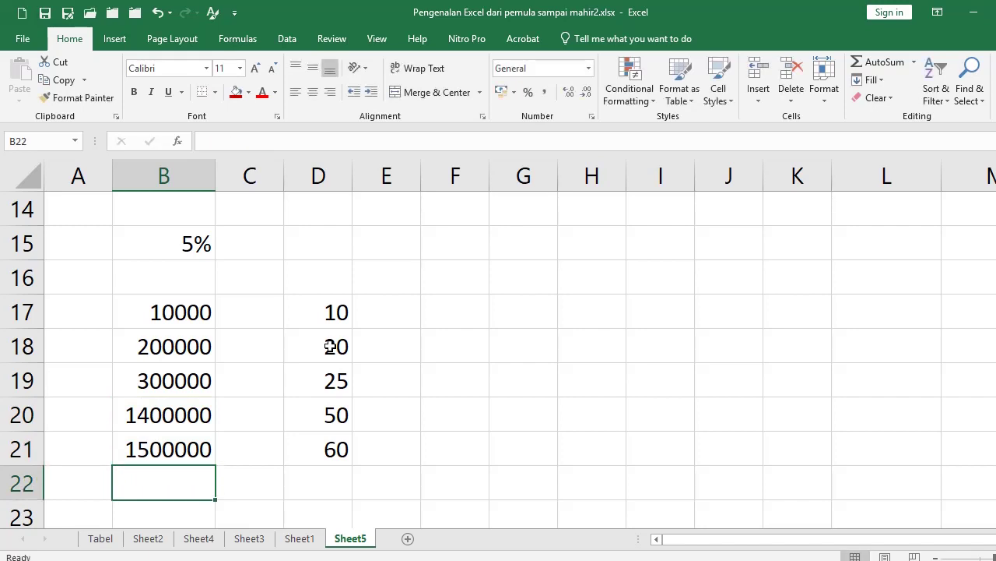
left_click_drag(171, 308, 173, 441)
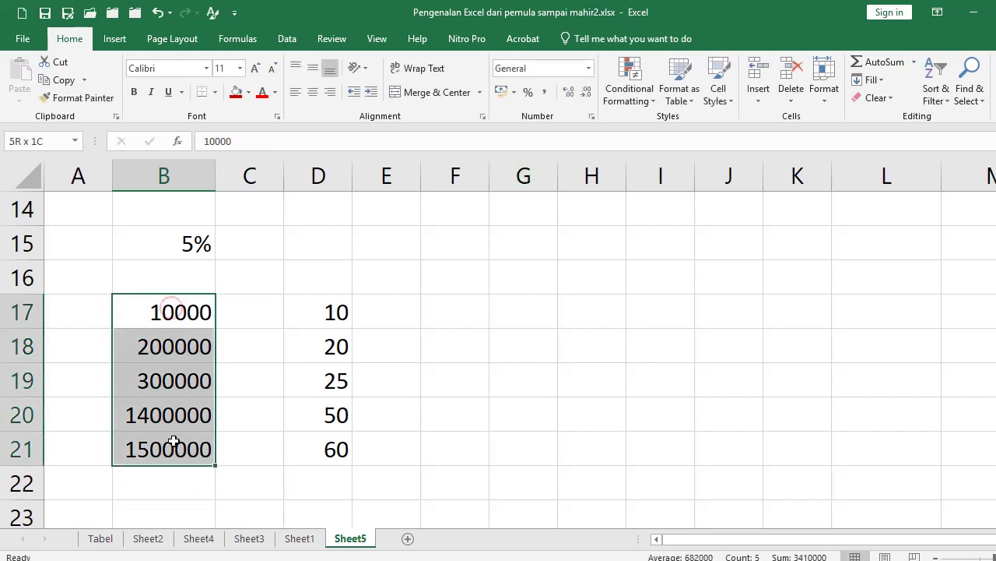
Step: Apply Comma Style to the amounts in B17:B21 and autofit column B
left_click(543, 92)
left_click(478, 322)
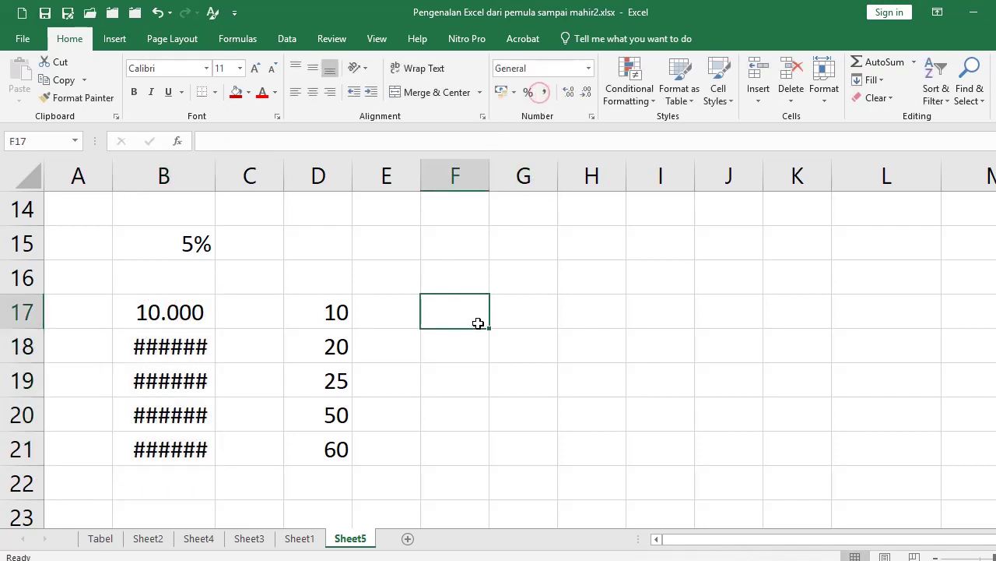
double_click(216, 168)
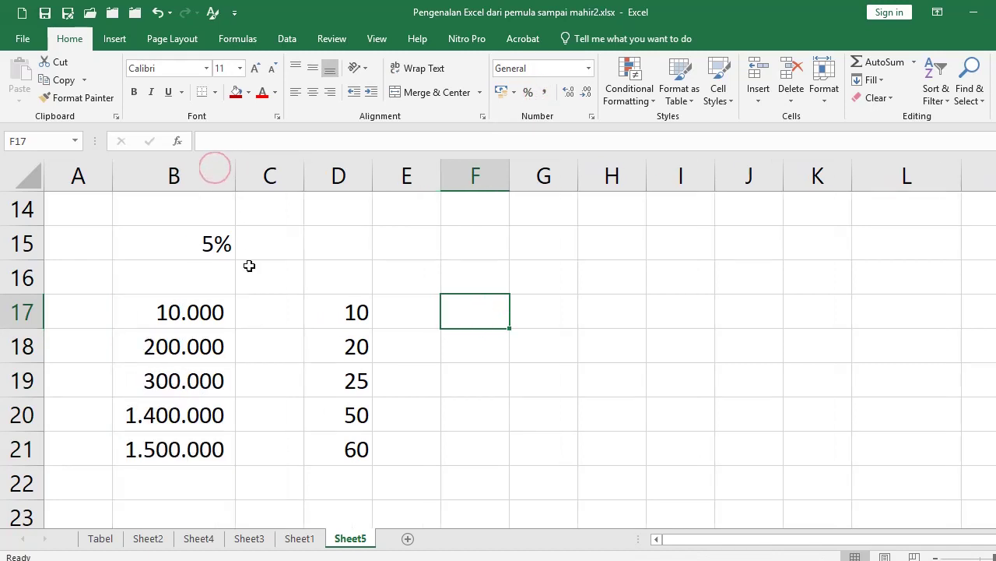
Step: Select C17, beside the first amount, for the first percentage result
left_click(225, 251)
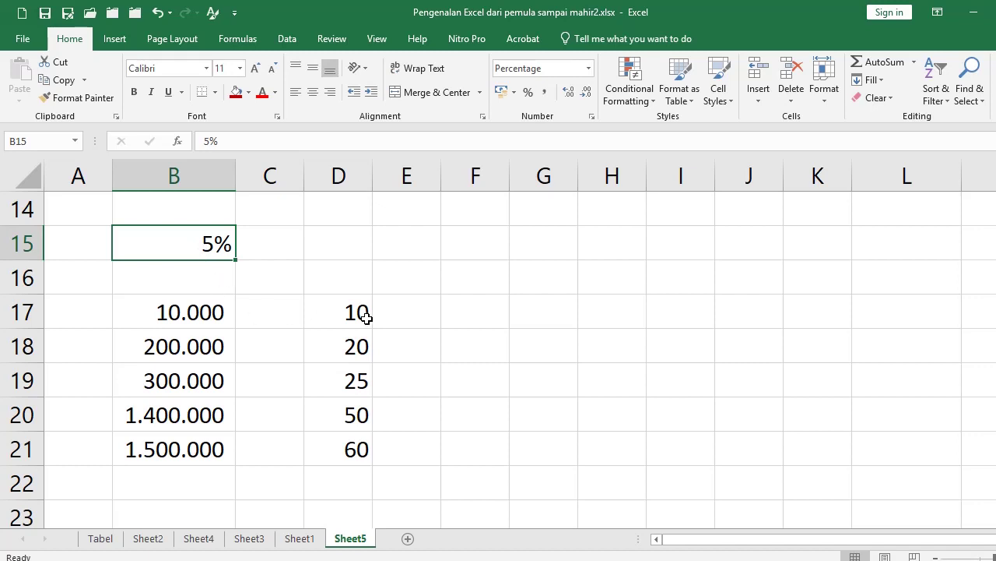
left_click(276, 317)
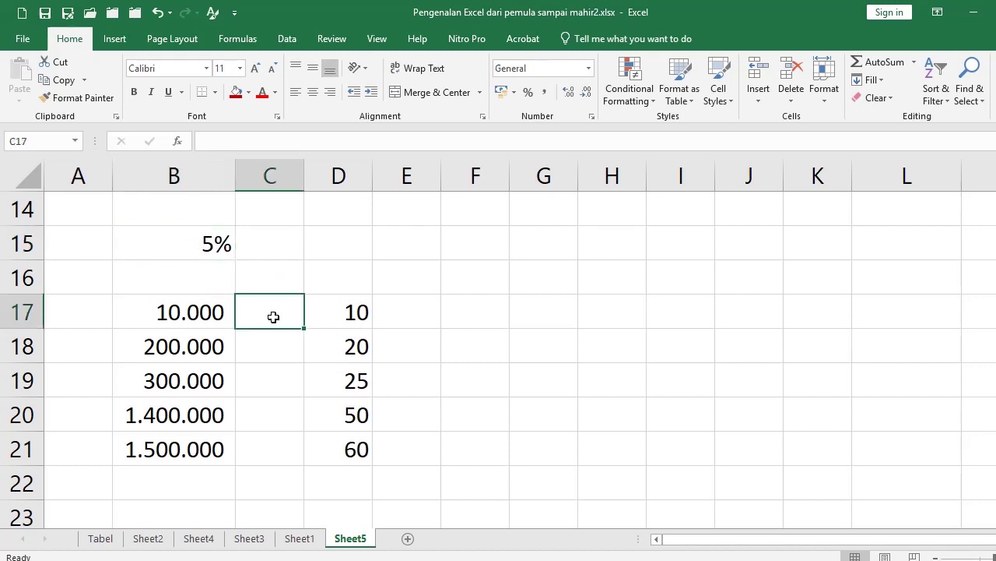
left_click(212, 247)
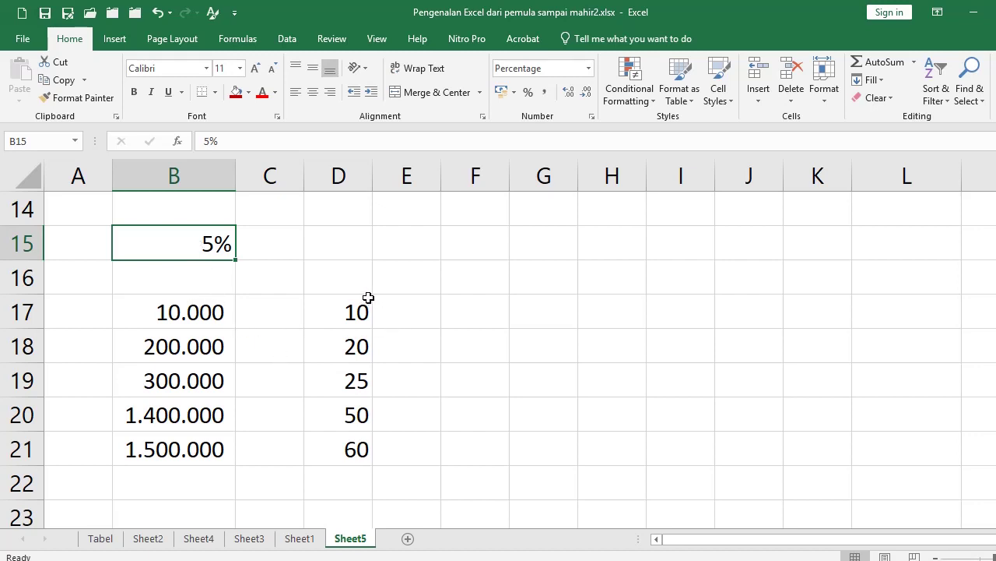
left_click(280, 319)
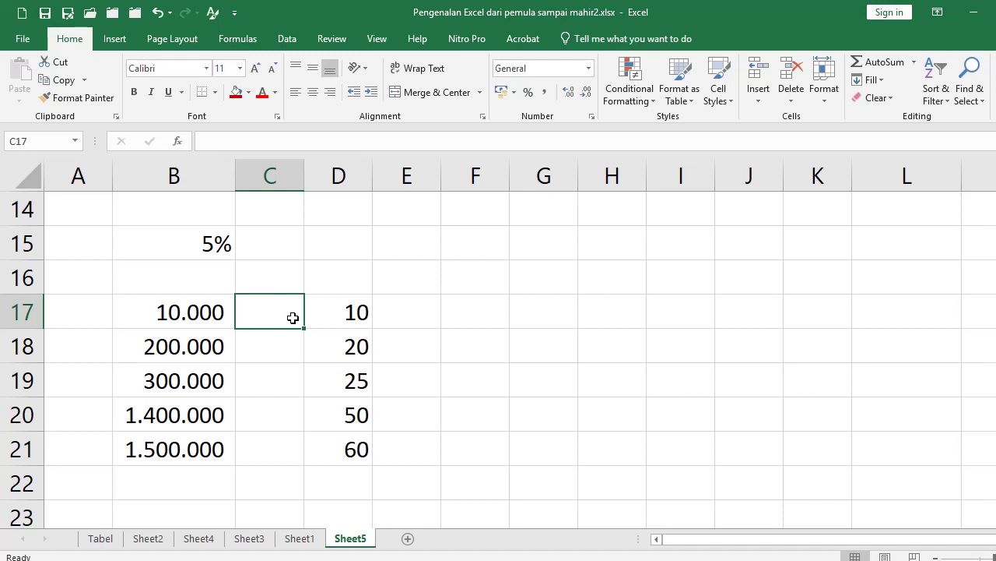
Step: Type the header values 10000, 20000 and 300.0 across D16:F16
left_click(350, 279)
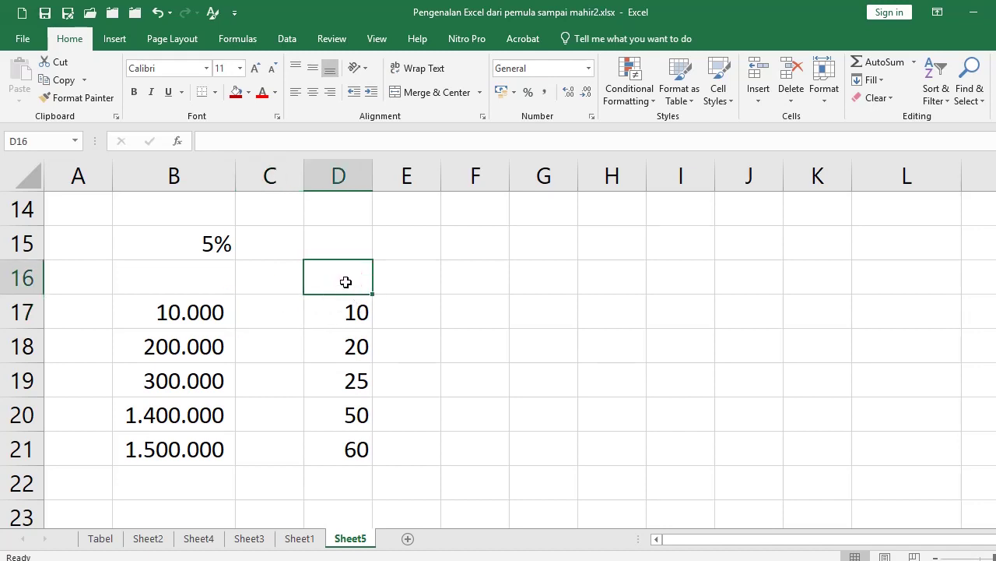
type("1000")
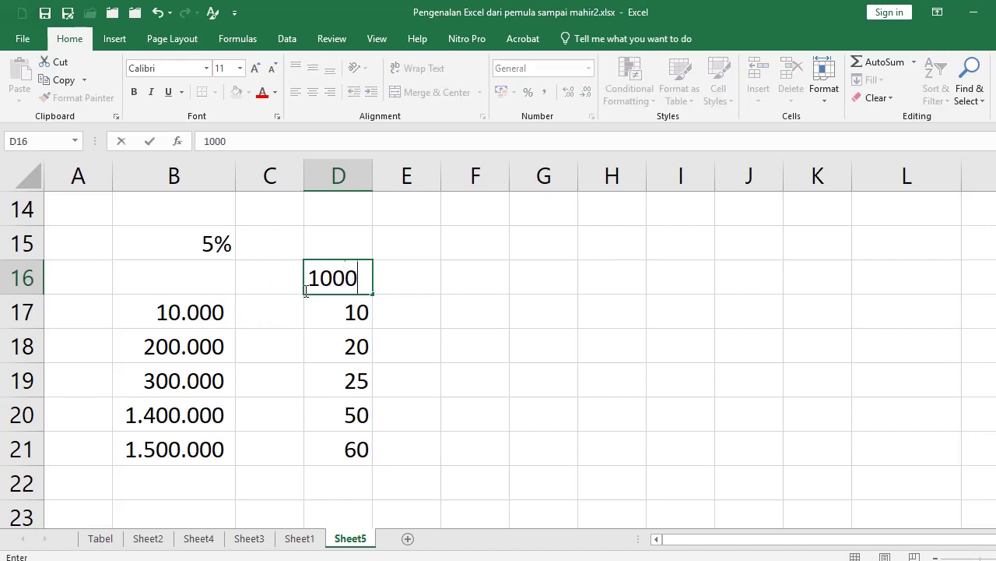
type("0")
key("Tab")
type("20000")
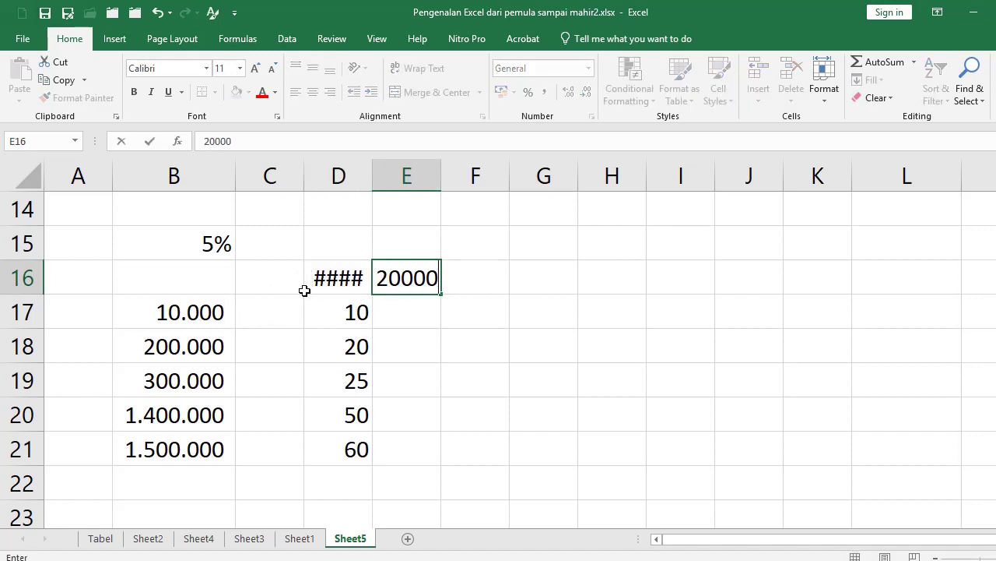
key("Tab")
type("300.0")
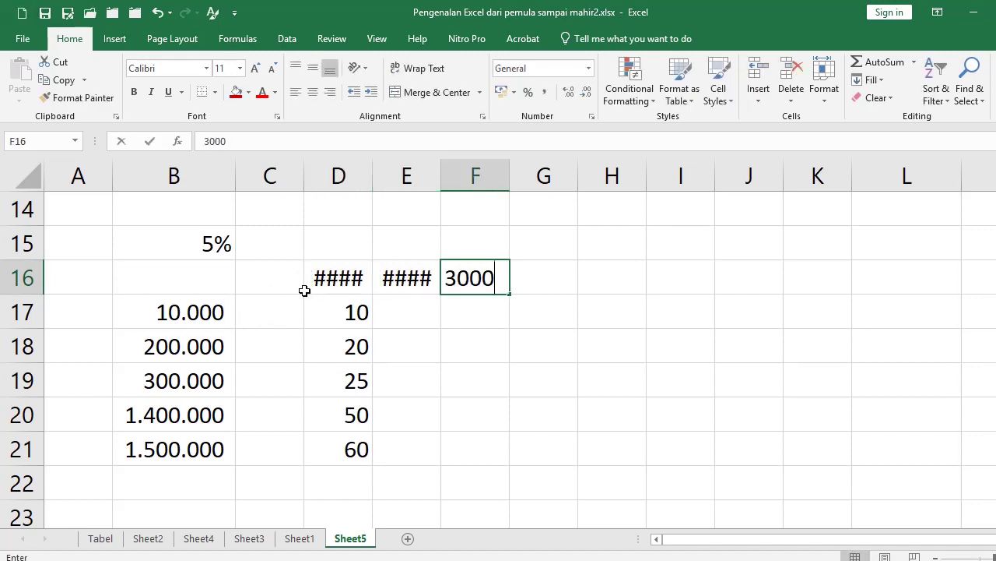
key("Return")
Step: Autofit columns D to F and give D16:F16 thousands separators
left_click(305, 288)
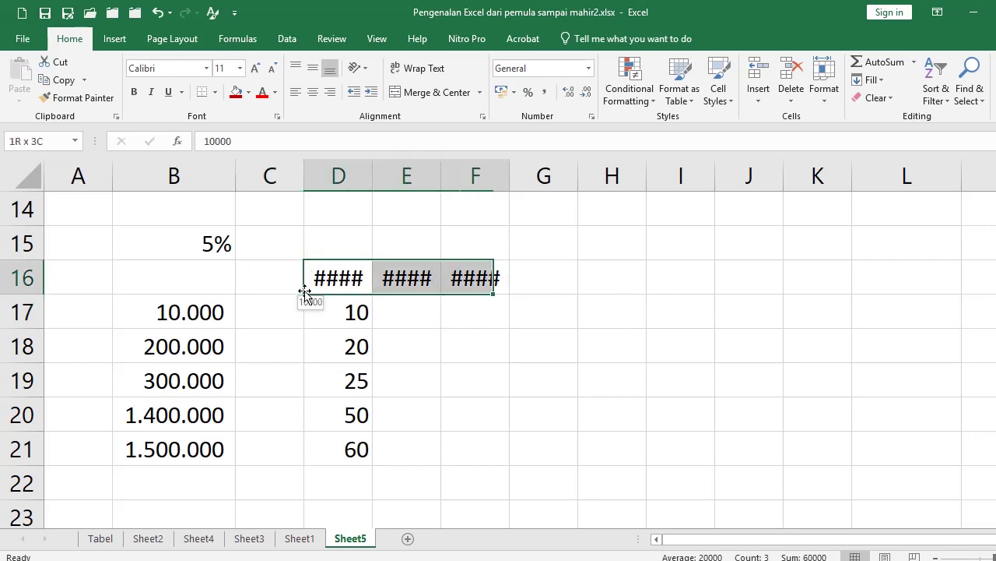
key("shift+Right")
key("shift+Right")
key("alt+o")
key("c")
key("a")
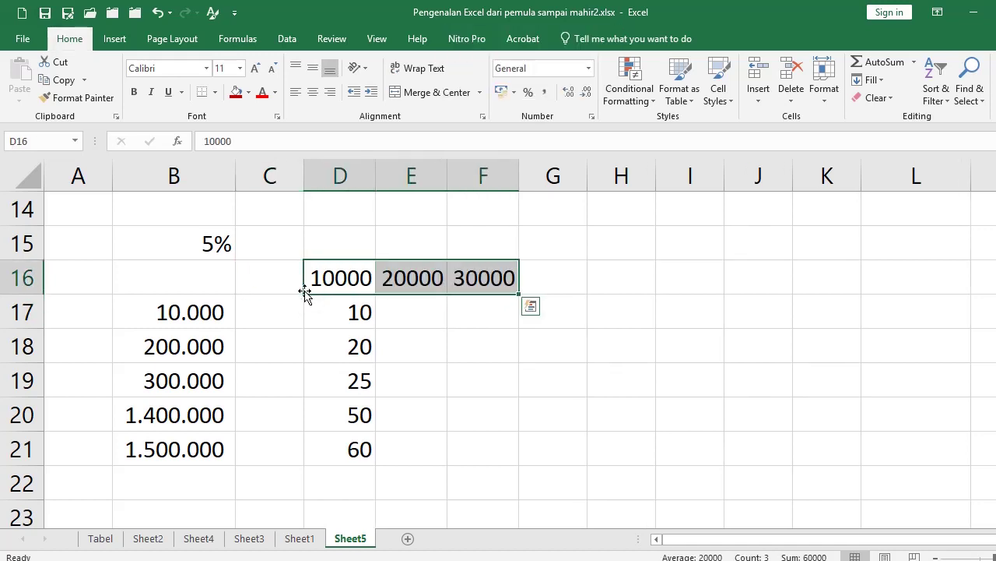
left_click(545, 93)
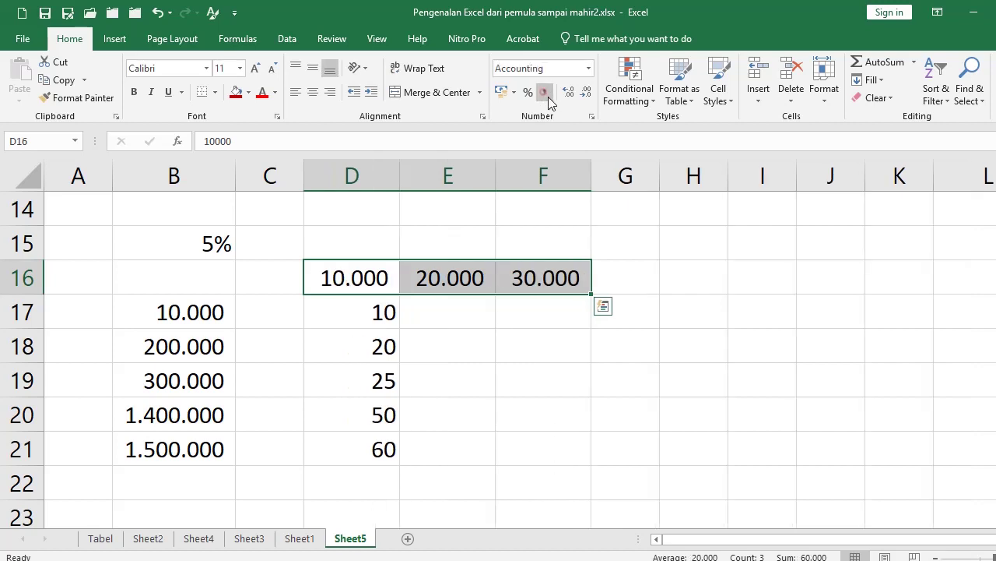
Step: Delete the entire column C
left_click_drag(387, 319, 378, 451)
left_click(270, 287)
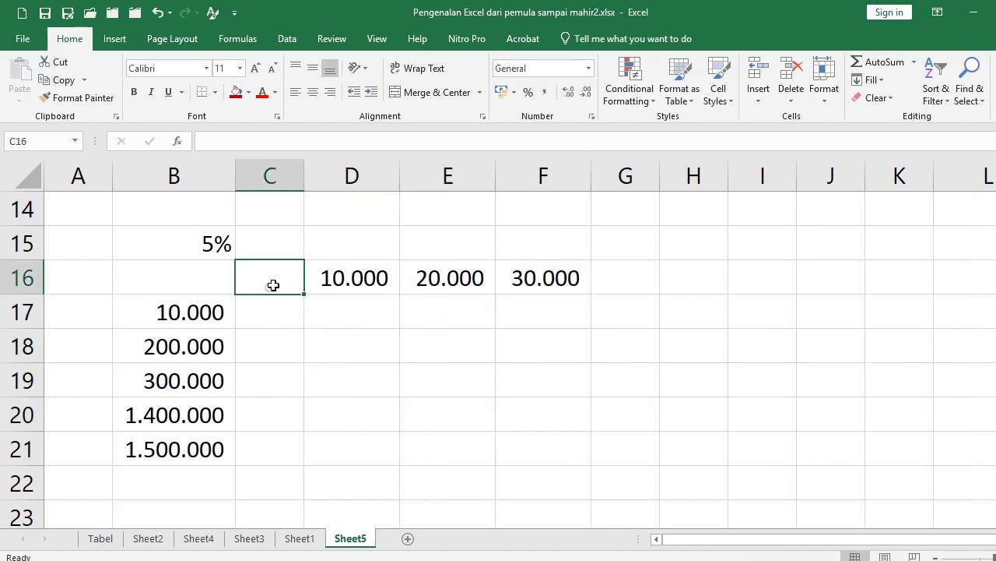
key("ctrl+minus")
key("Return")
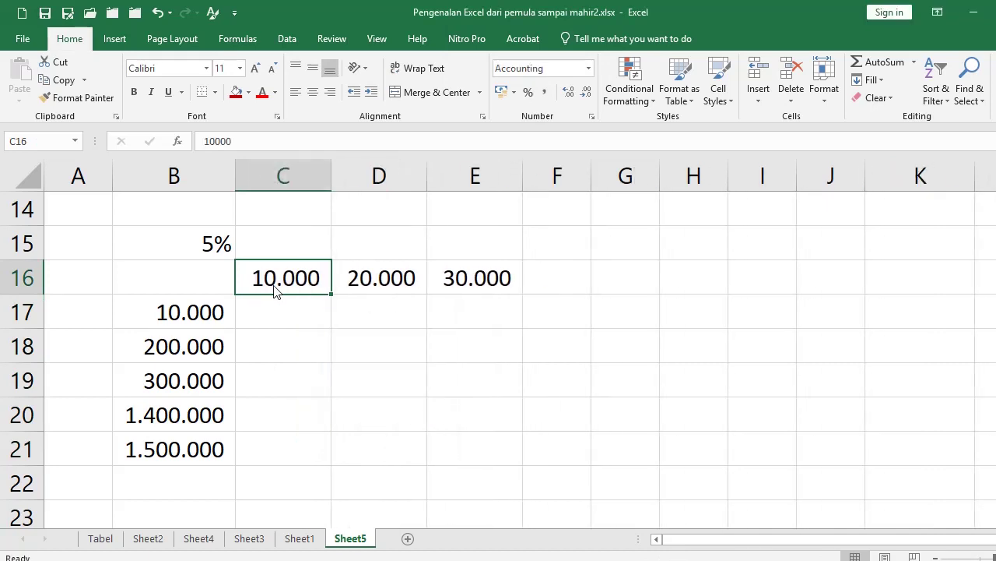
key("Return")
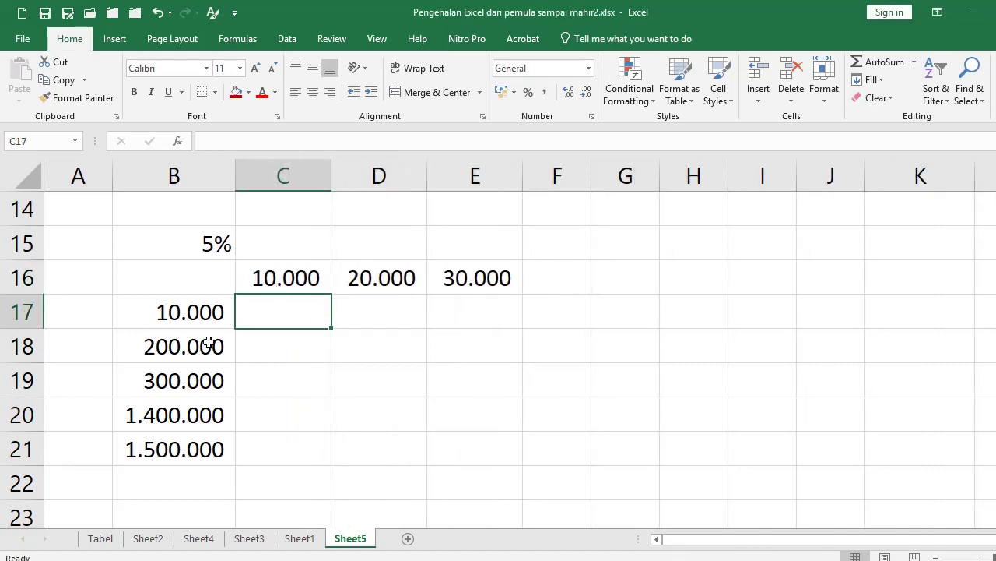
Step: Build =B17*$B$15 in C17, locking the 5% rate reference with $ signs
type("=")
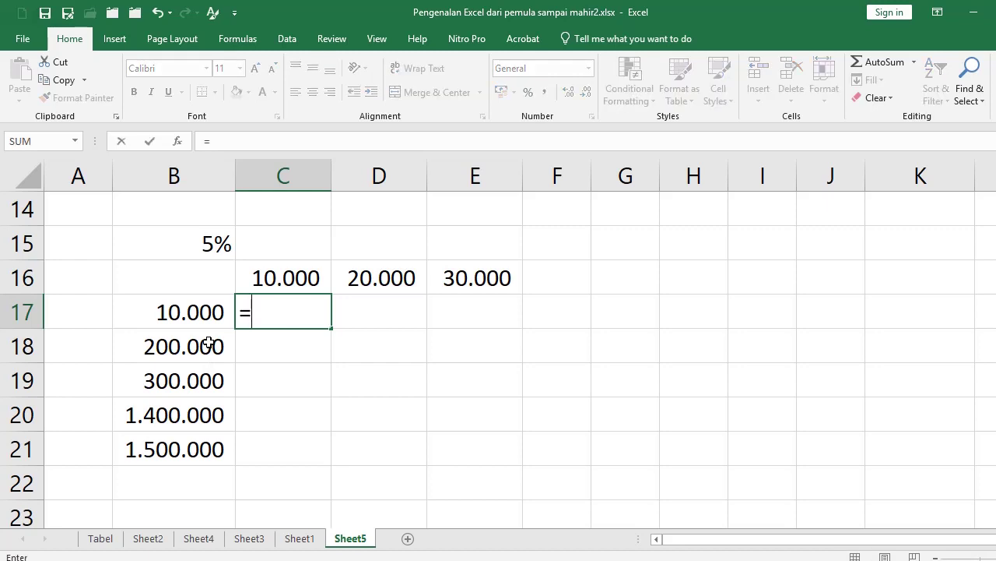
key("Left")
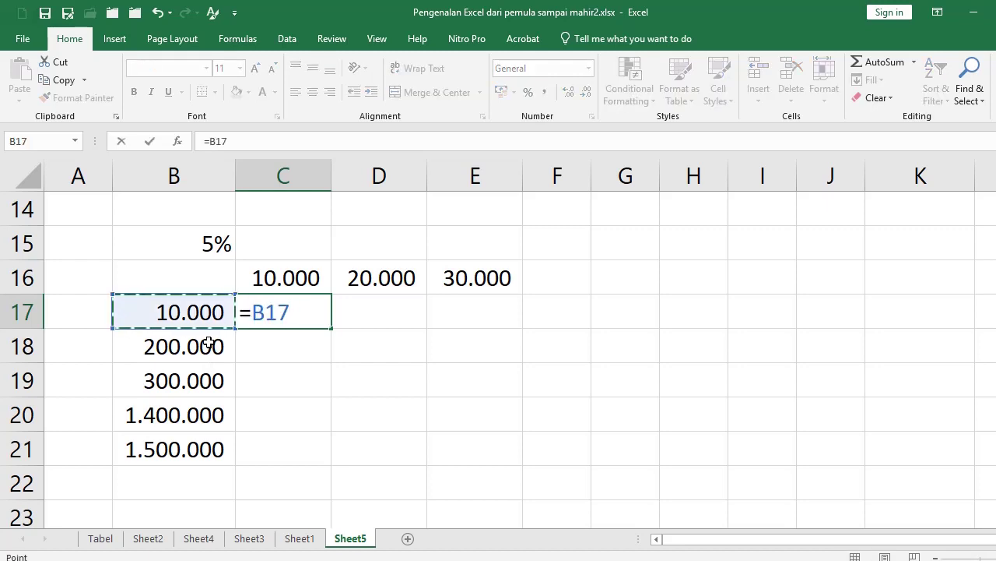
type("*")
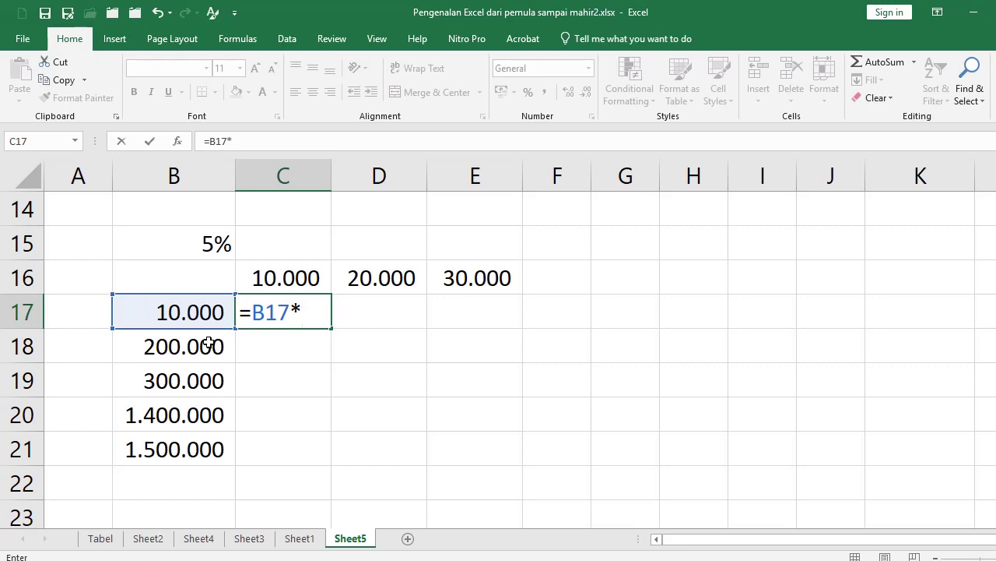
key("Up")
key("Up")
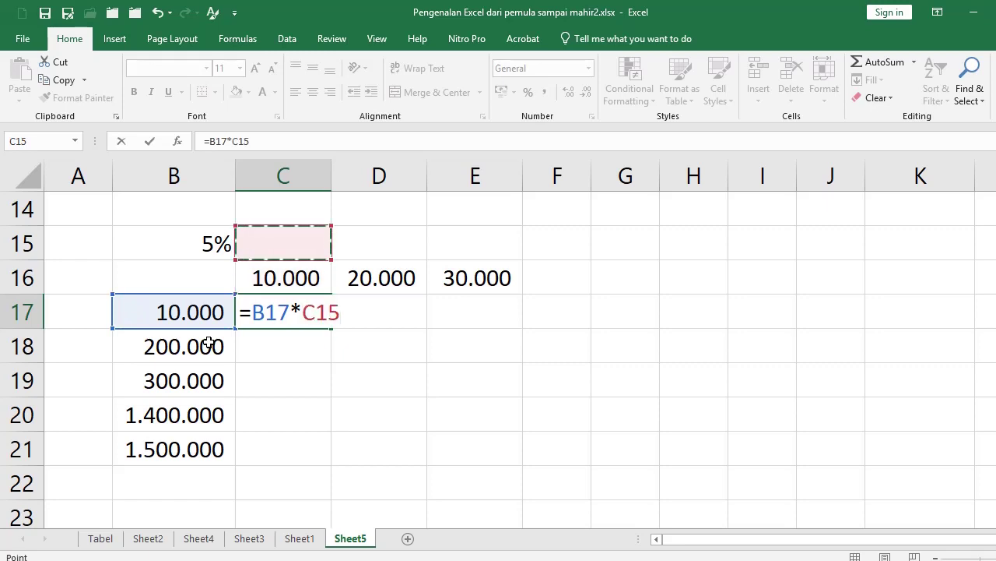
key("Left")
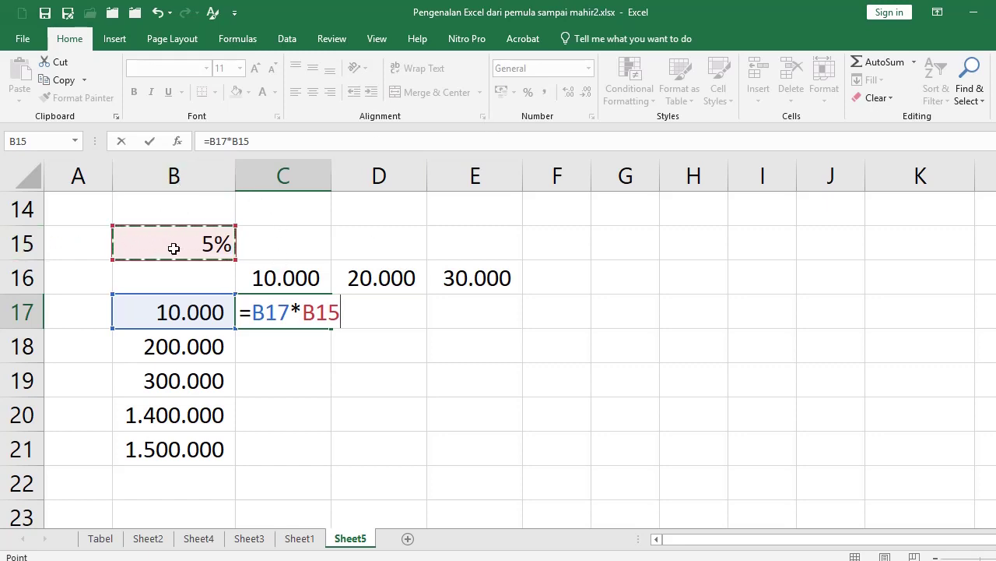
left_click(231, 141)
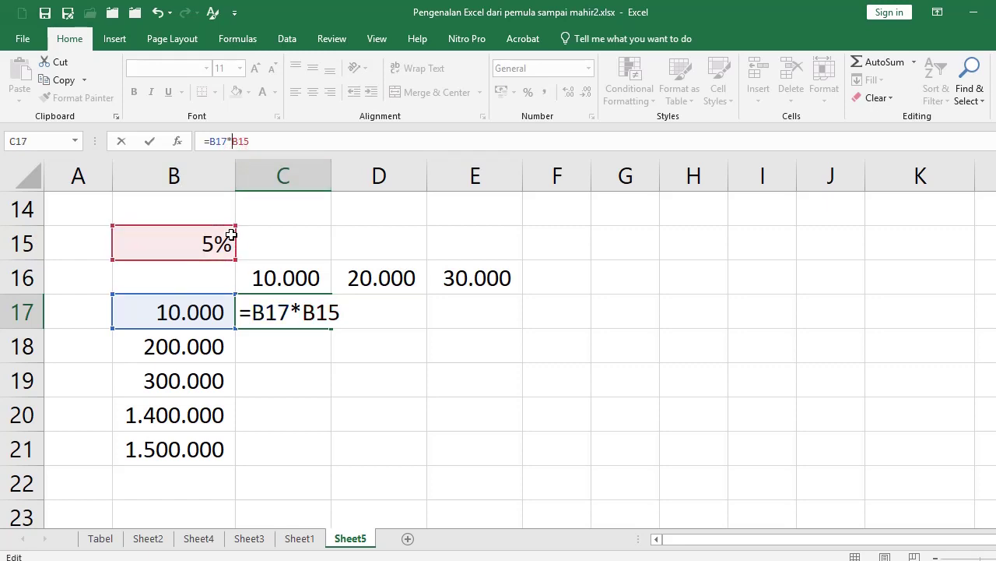
type("$")
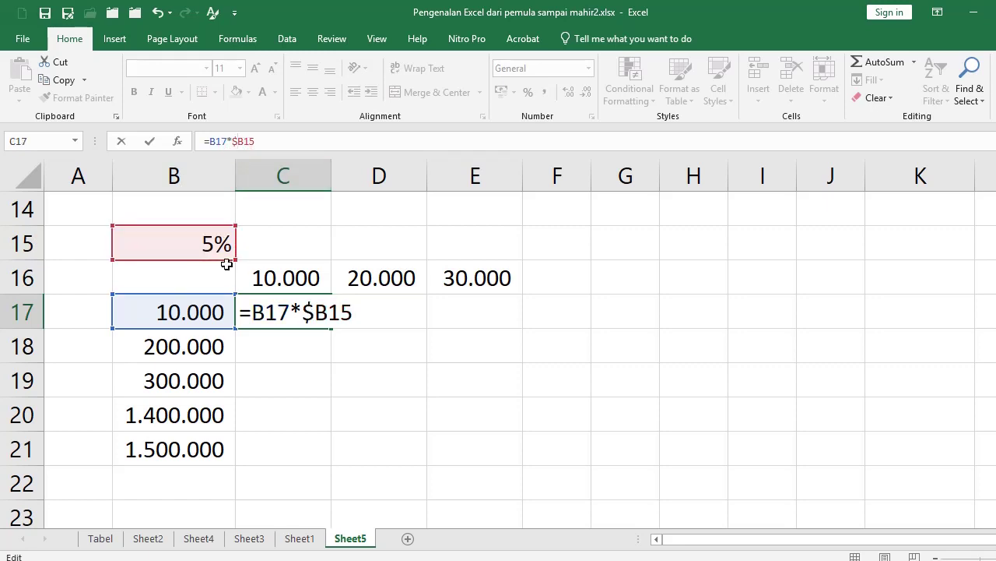
left_click(244, 141)
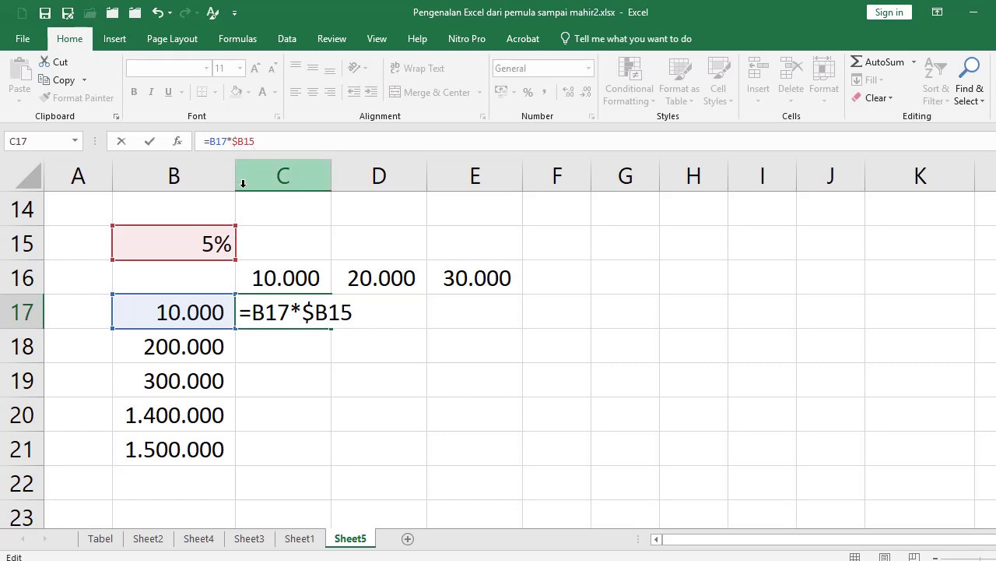
type("$")
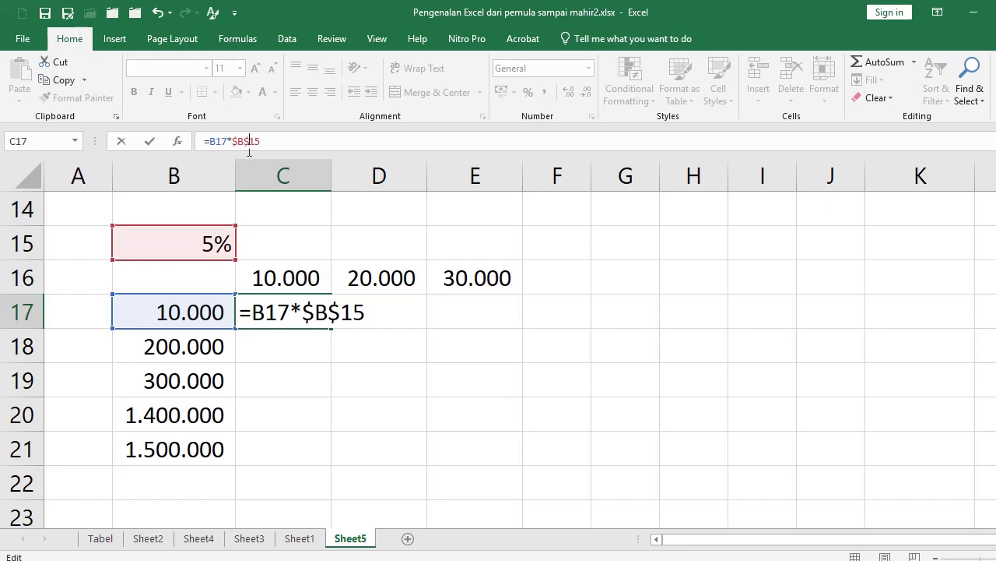
Step: Commit C17's formula, giving 500, and paste it into C18:E21
key("Return")
left_click(269, 319)
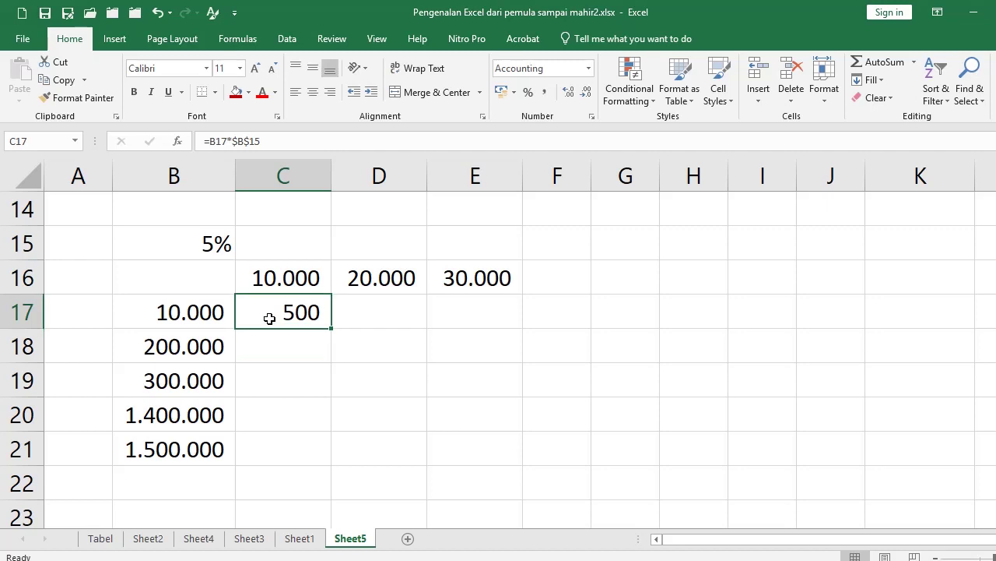
key("ctrl+c")
key("Down")
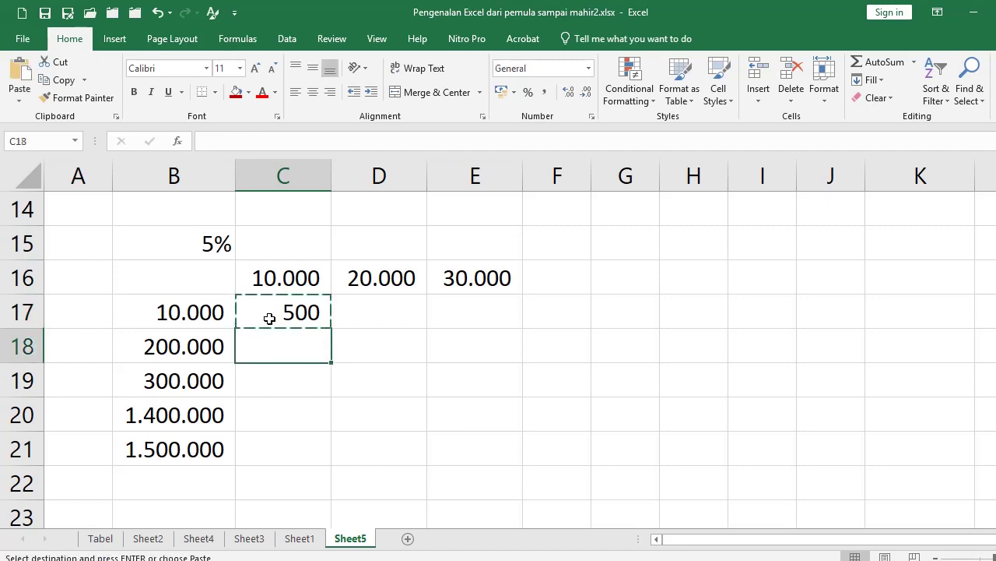
key("shift+Down")
key("shift+Down")
key("shift+Down")
key("shift+Right")
key("shift+Right")
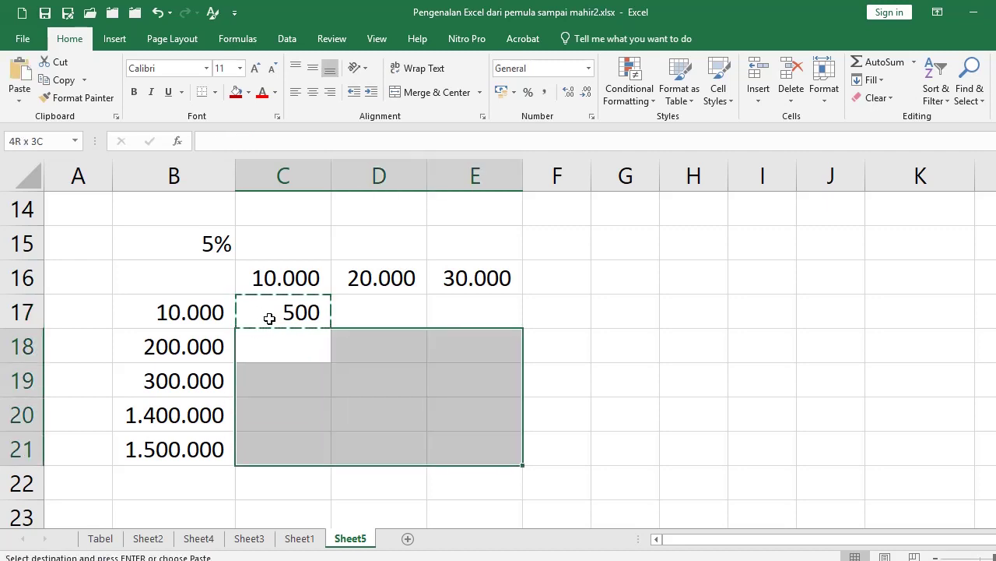
key("ctrl+v")
Step: Copy C17's formula into D17:E17 as well
key("Up")
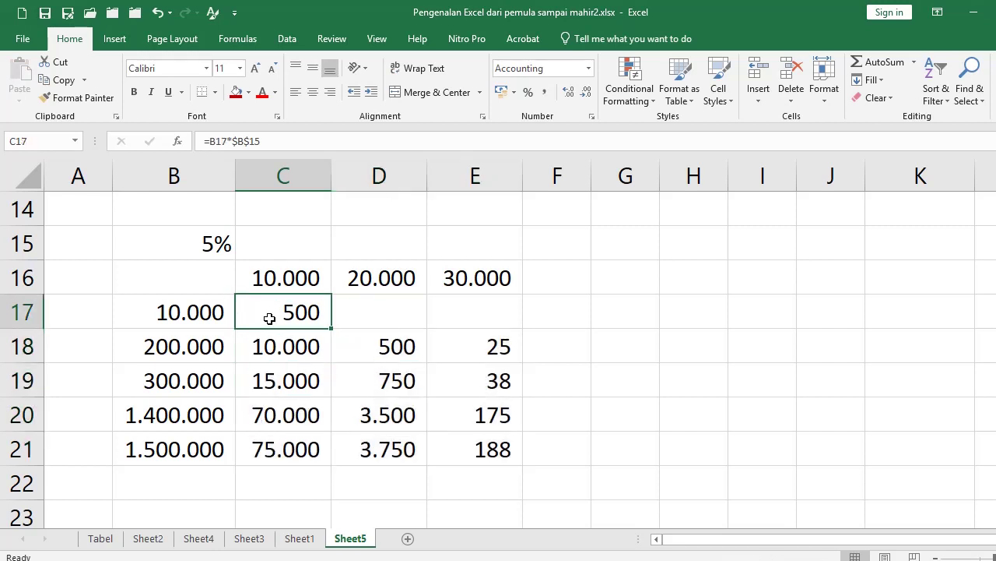
key("ctrl+c")
key("Right")
key("shift+Right")
key("ctrl+v")
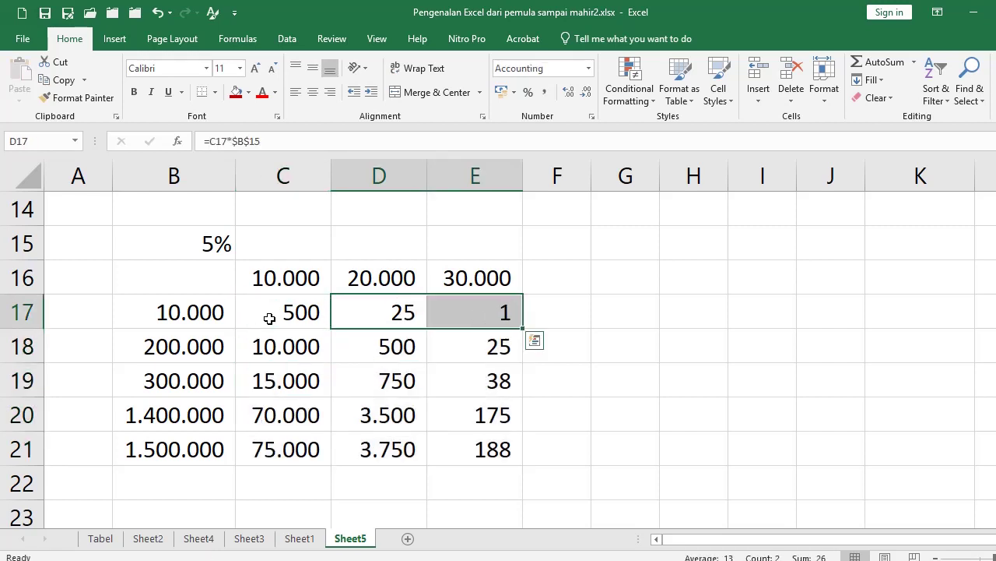
Step: Inspect the formulas in D17, C17 and D18, then start retyping C17 with +
key("Down")
key("Up")
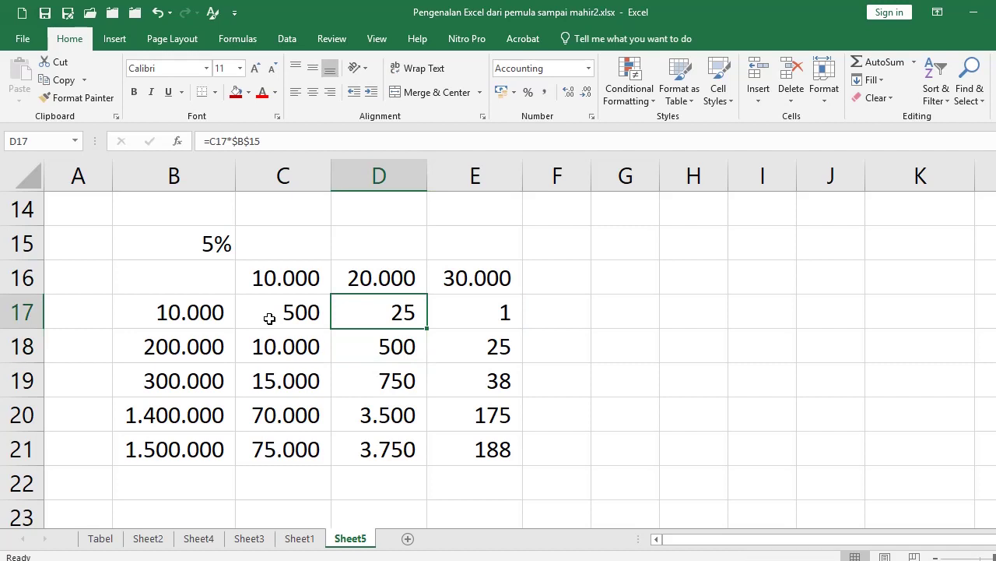
key("Left")
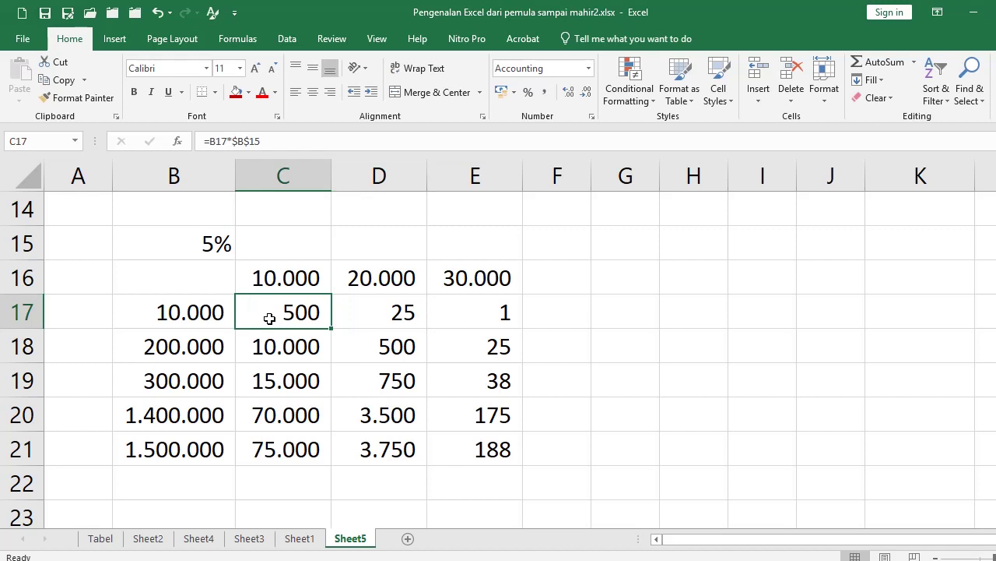
key("Right")
key("Down")
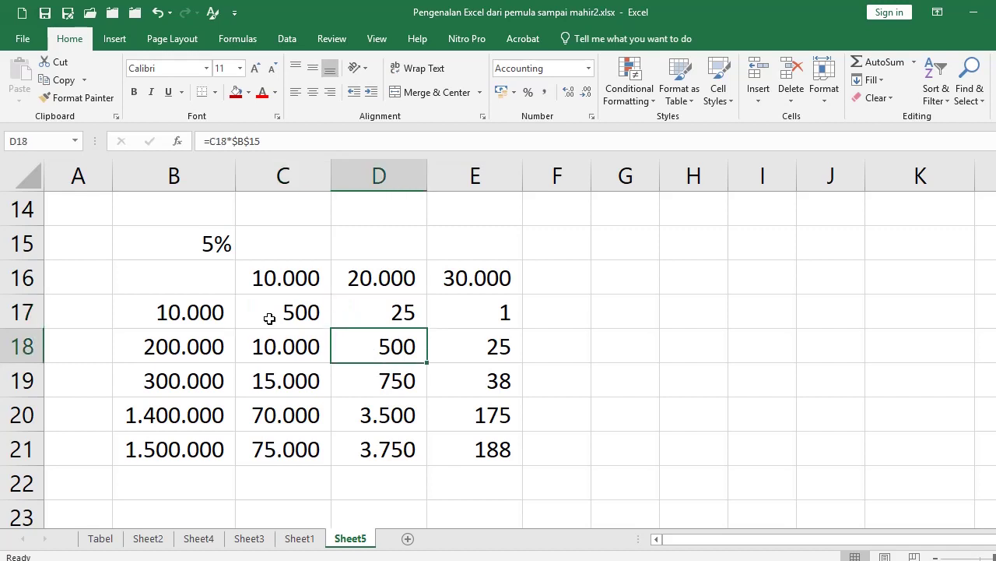
key("Up")
key("Left")
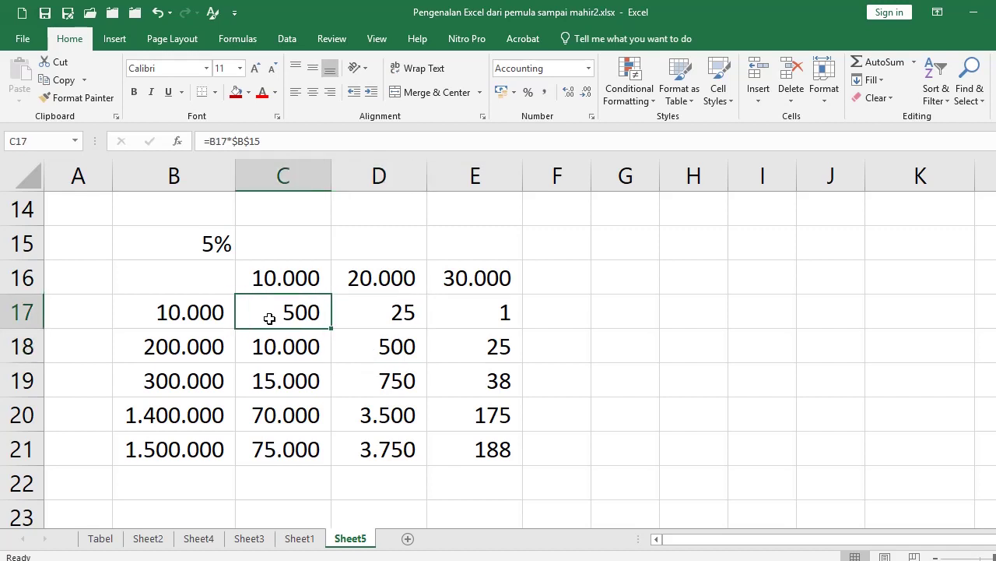
type("+")
key("Left")
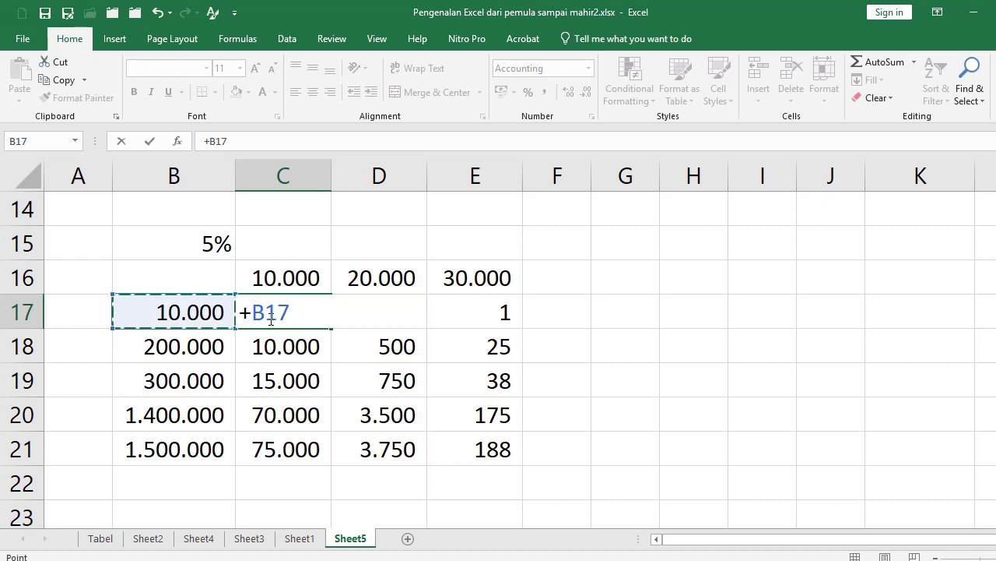
type("+")
key("Up")
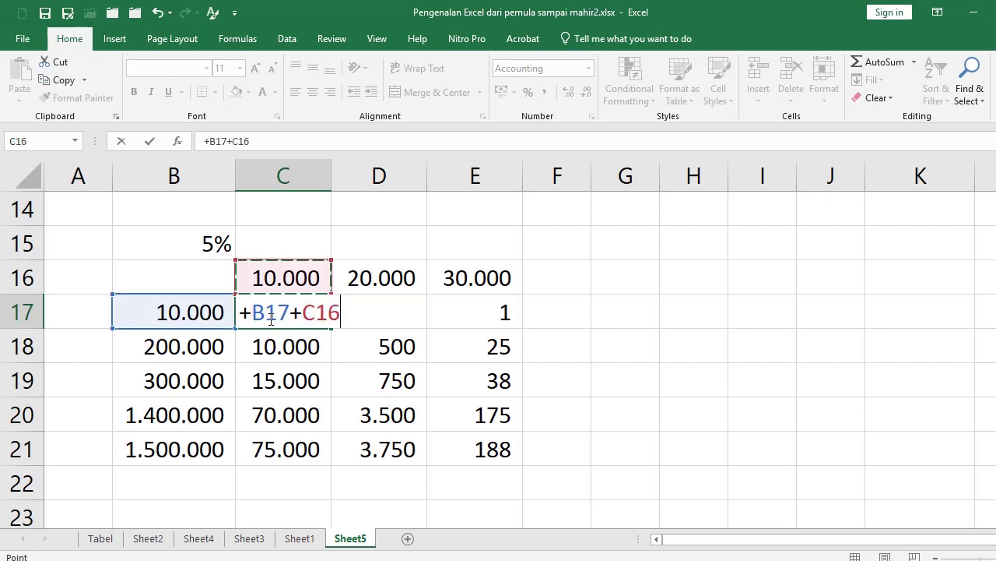
type("*")
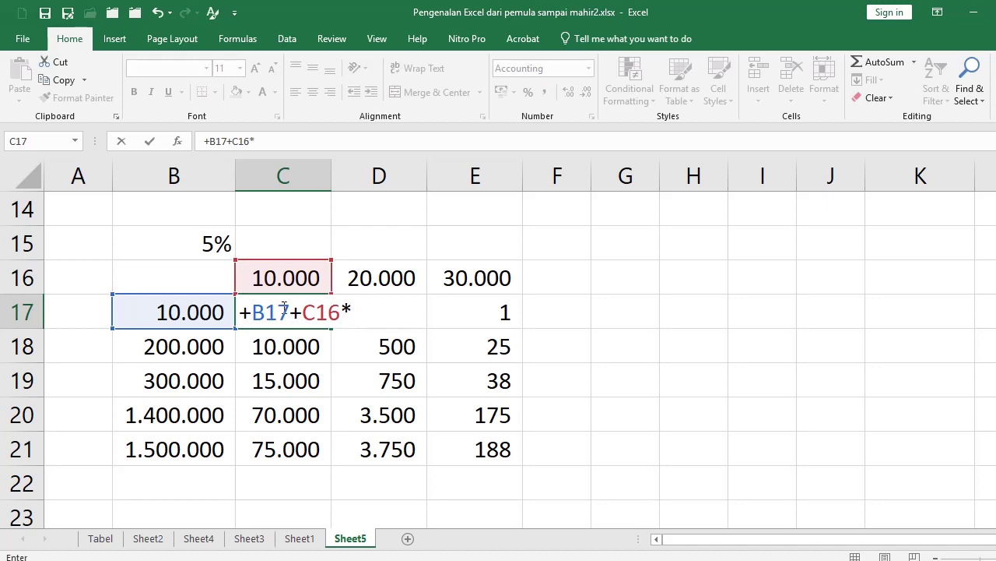
left_click(205, 244)
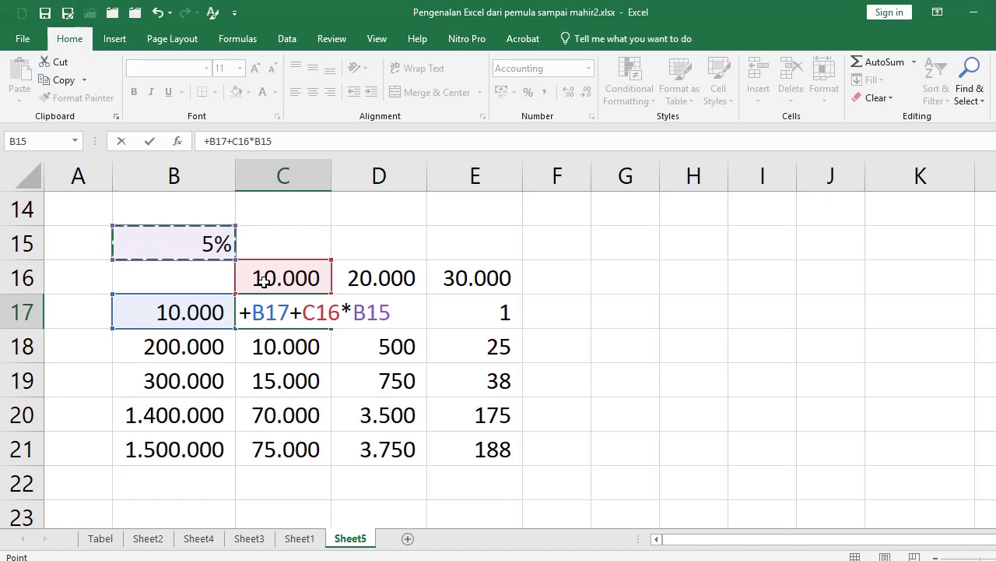
key("F4")
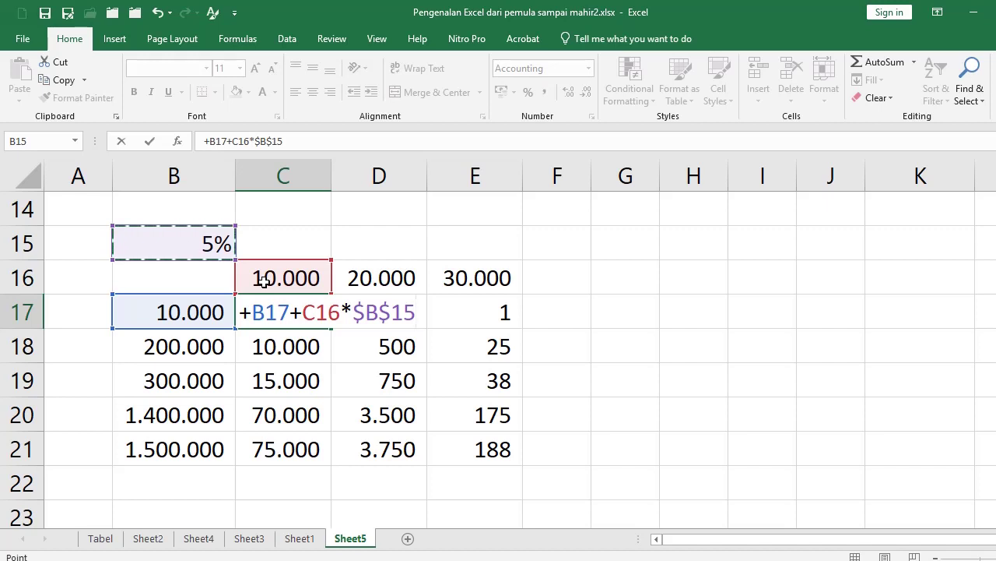
key("F4")
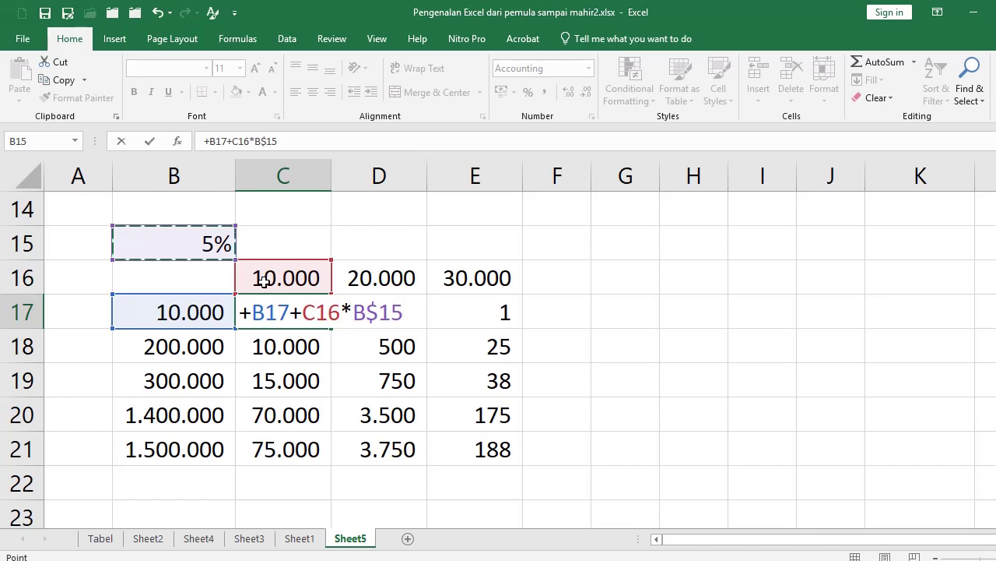
key("F4")
key("F4")
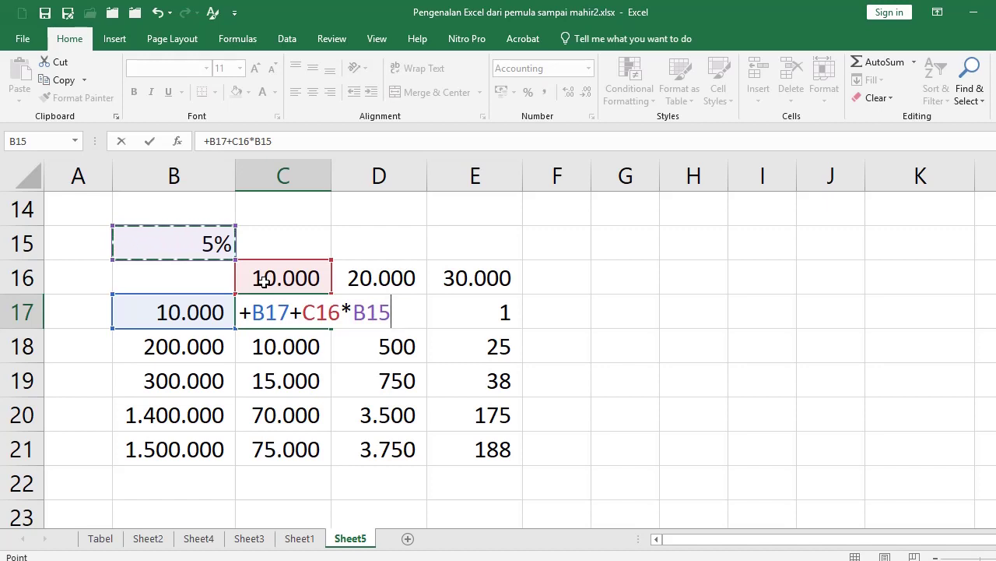
key("F4")
key("F4")
key("F4")
key("F4")
key("Escape")
key("Down")
Step: Select C17:E21, delete its results, and return to C17
key("Up")
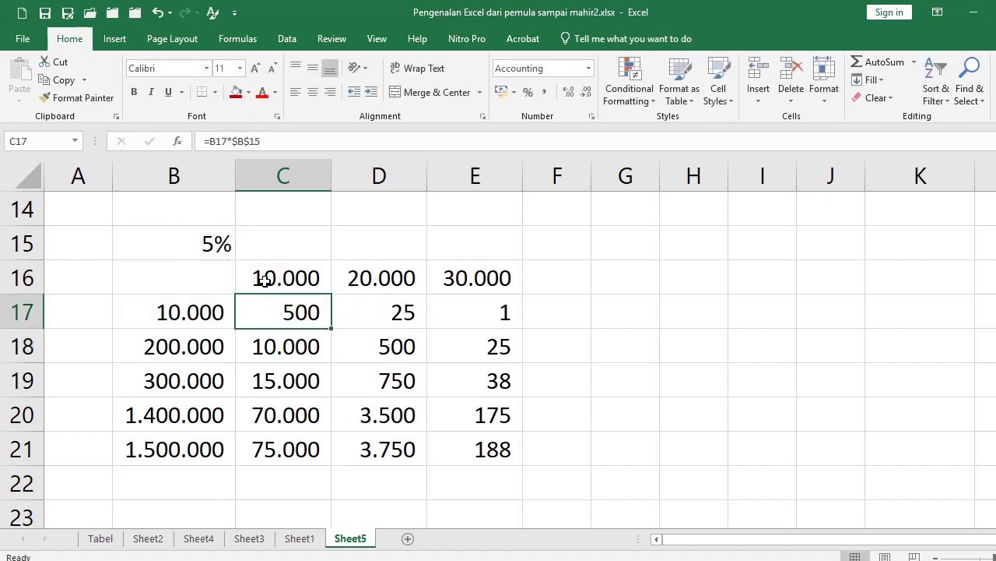
key("shift+Down")
key("shift+Down")
key("shift+Down")
key("shift+Down")
key("shift+Right")
key("shift+Right")
key("Delete")
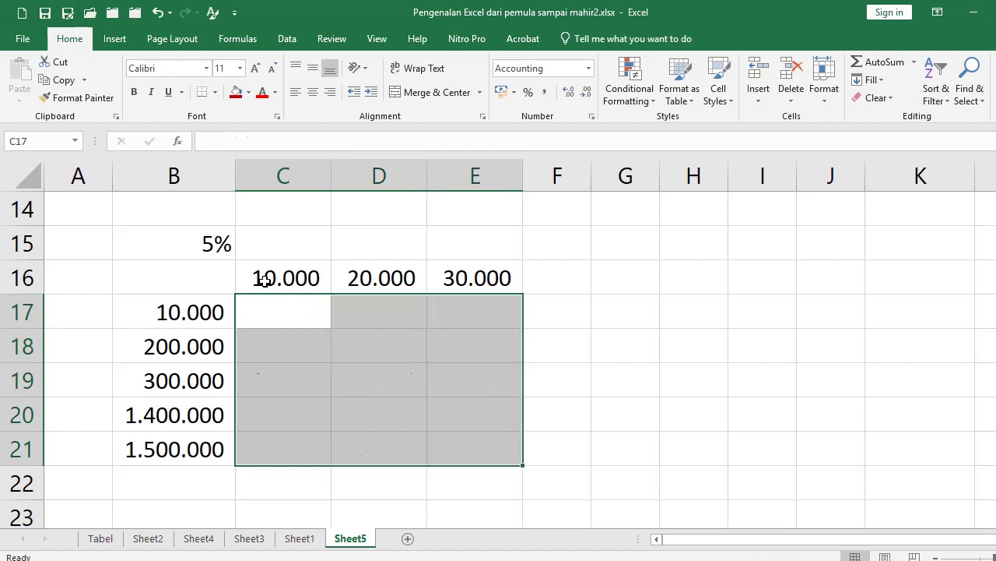
left_click(391, 409)
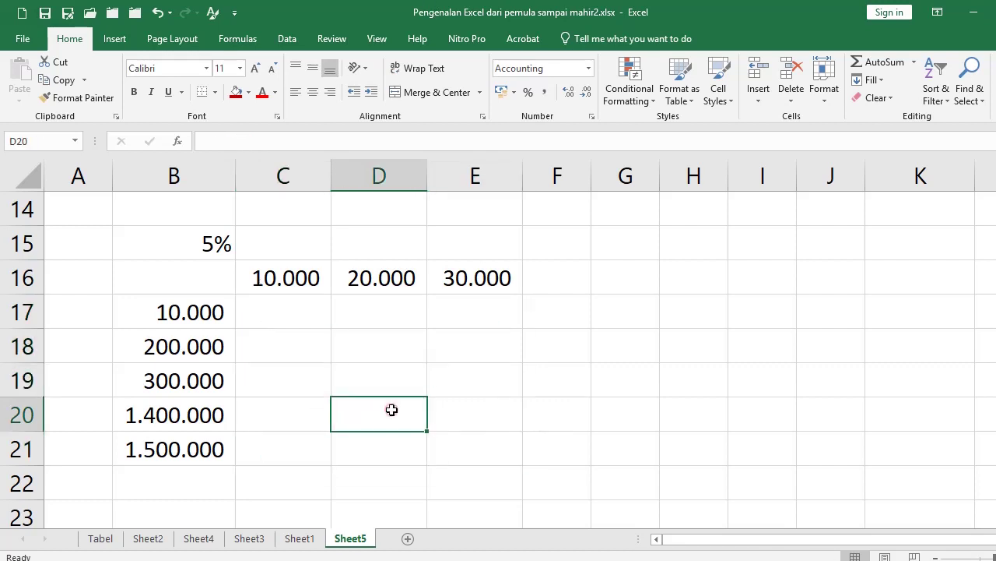
left_click(288, 321)
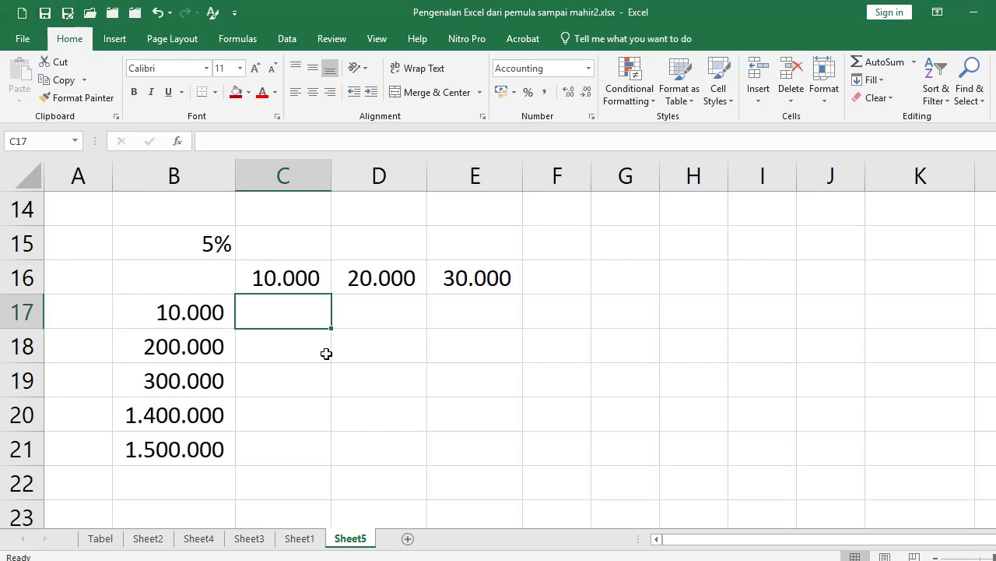
scroll(328, 363, "up", 2)
scroll(328, 363, "down", 2)
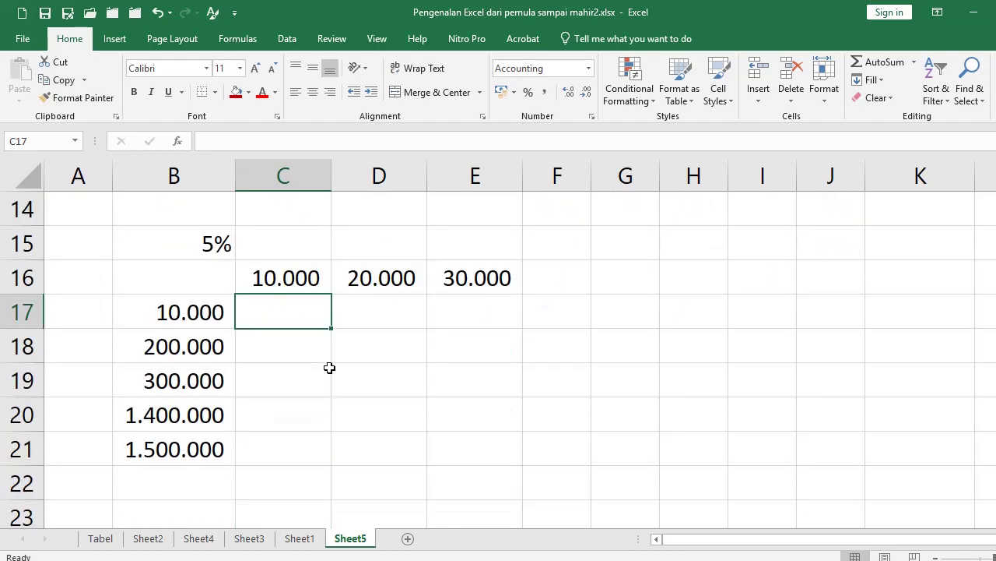